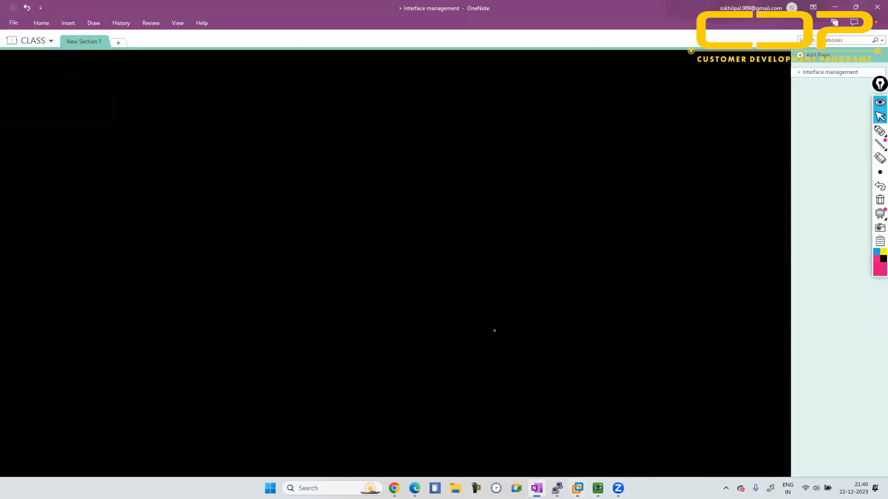
- Handwrite the title "Dynamic of RIP" at the top of the page and underline its key words
mouse_move(59, 83)
mouse_down()
mouse_move(63, 95)
mouse_move(79, 94)
mouse_up()
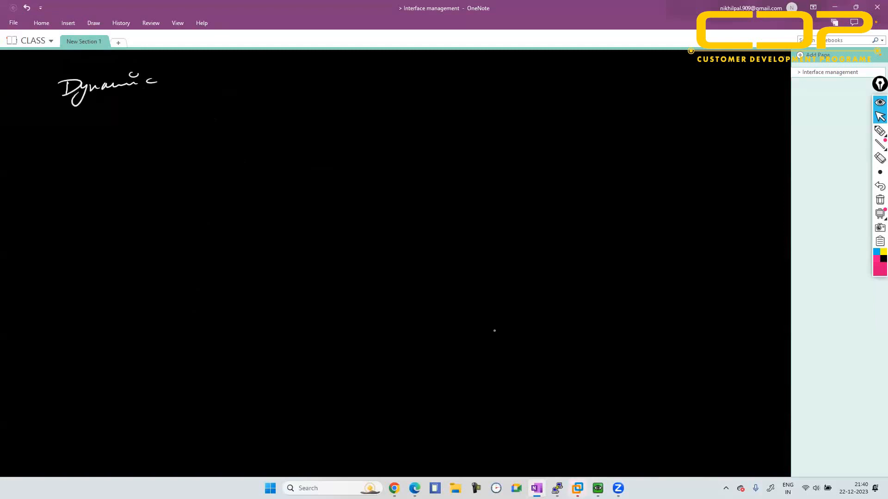
drag(56, 108, 84, 103)
drag(121, 94, 146, 94)
mouse_move(199, 80)
mouse_down()
mouse_move(214, 90)
mouse_move(245, 81)
mouse_up()
mouse_move(254, 69)
mouse_down()
mouse_move(252, 84)
mouse_move(260, 84)
mouse_up()
drag(263, 68, 278, 74)
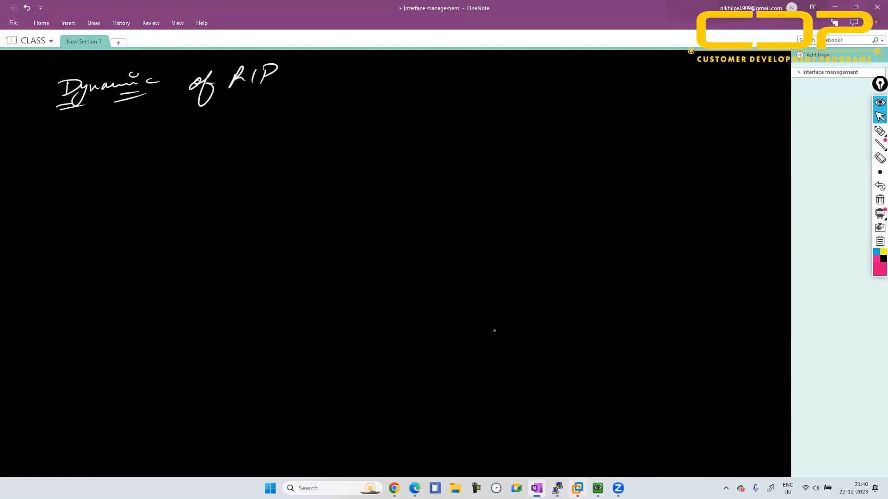
drag(239, 99, 273, 90)
- Handwrite "RIP → Routing Information protocol" below the title and underline RIP
mouse_move(55, 147)
mouse_down()
mouse_move(67, 160)
mouse_move(82, 153)
mouse_up()
drag(56, 174, 79, 172)
mouse_move(118, 157)
mouse_down()
mouse_move(134, 165)
mouse_move(219, 154)
mouse_move(241, 170)
mouse_move(254, 161)
mouse_up()
drag(257, 148, 266, 145)
drag(203, 151, 216, 149)
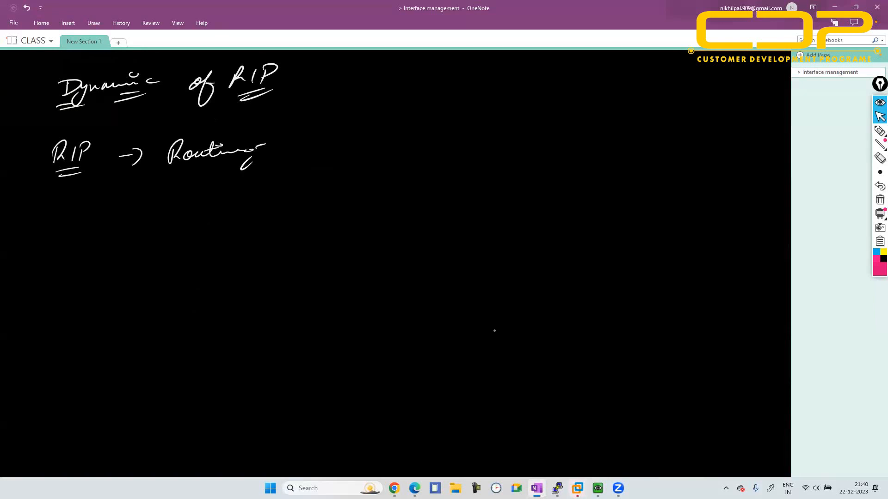
drag(296, 137, 293, 151)
mouse_move(298, 150)
mouse_down()
mouse_move(314, 144)
mouse_move(313, 163)
mouse_up()
drag(311, 147, 360, 139)
drag(372, 135, 477, 135)
drag(469, 125, 492, 128)
drag(500, 126, 526, 126)
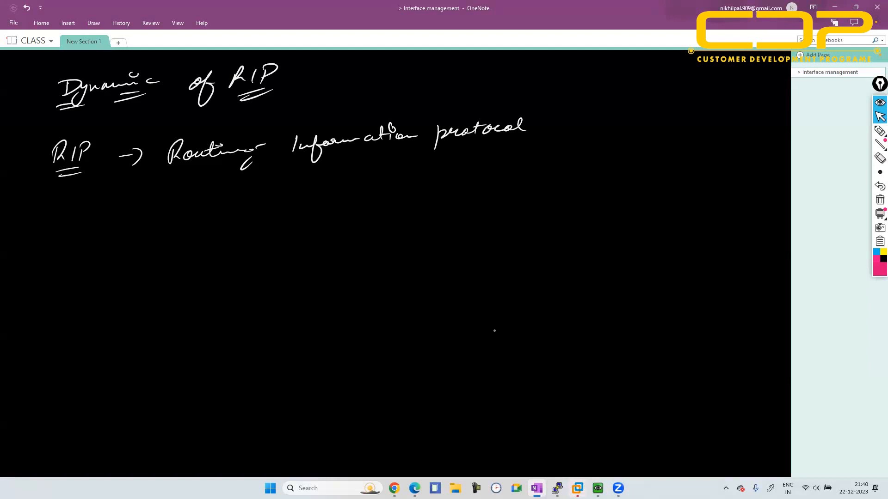
- Add the arrow-bulleted handwritten notes "A.D - 120" and "VLSM & Sub" under the protocol name
mouse_move(128, 199)
mouse_down()
mouse_move(142, 211)
mouse_move(214, 204)
mouse_up()
drag(215, 191, 216, 207)
drag(262, 189, 261, 200)
mouse_move(267, 189)
mouse_down()
mouse_move(277, 198)
mouse_move(283, 188)
mouse_up()
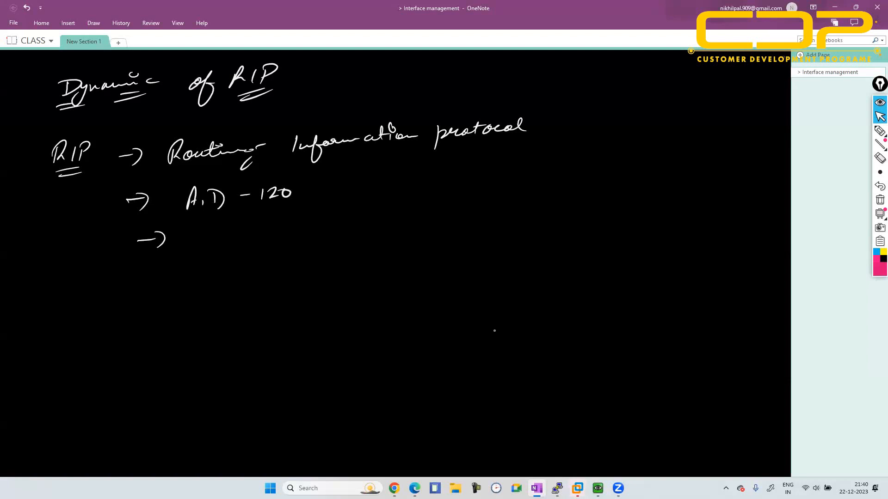
drag(203, 236, 301, 236)
drag(309, 228, 326, 234)
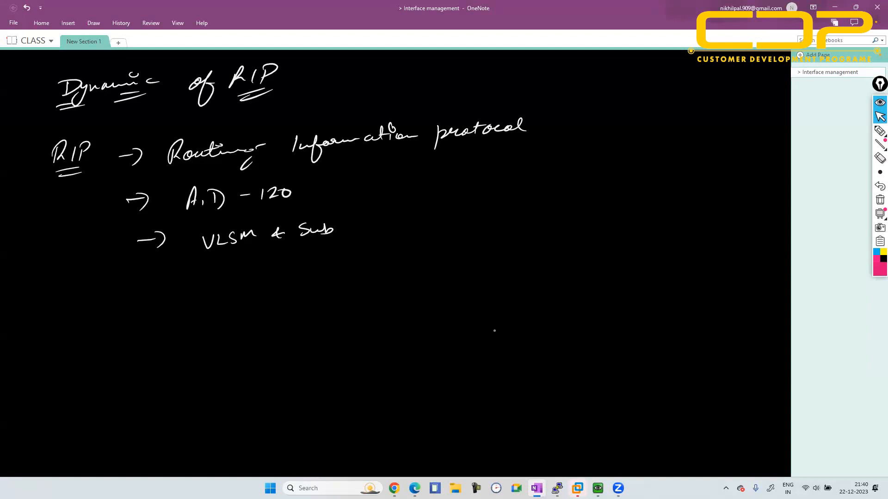
- Add the handwritten bullet "180 → Hold timer" and draw an empty arrow bullet below it
drag(165, 271, 167, 286)
drag(221, 269, 265, 269)
mouse_move(259, 265)
mouse_down()
mouse_move(262, 277)
mouse_move(300, 274)
mouse_up()
drag(312, 266, 316, 273)
mouse_move(326, 266)
mouse_down()
mouse_move(330, 257)
mouse_move(394, 259)
mouse_up()
drag(151, 315, 169, 313)
drag(165, 309, 172, 322)
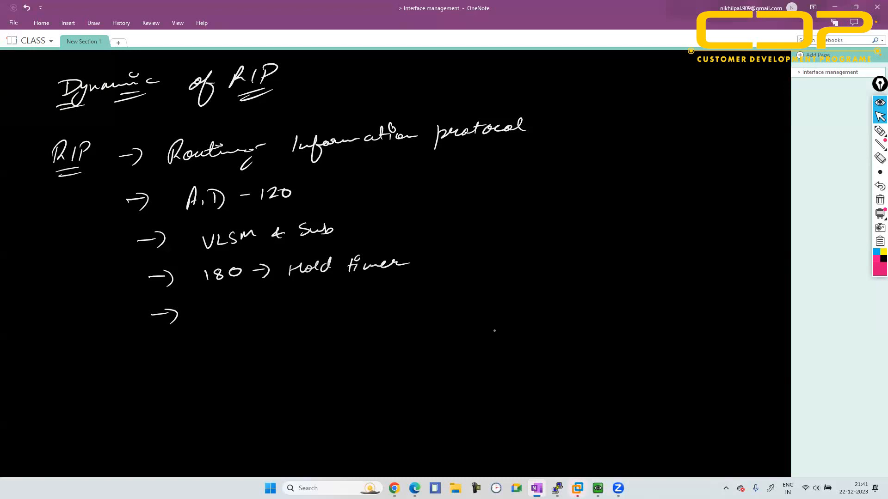
- Handwrite the note "RIP → Max hop count → 15 & 16 is un-reachable" below the bullets
mouse_move(69, 357)
mouse_down()
mouse_move(67, 367)
mouse_move(128, 354)
mouse_up()
drag(122, 347, 123, 366)
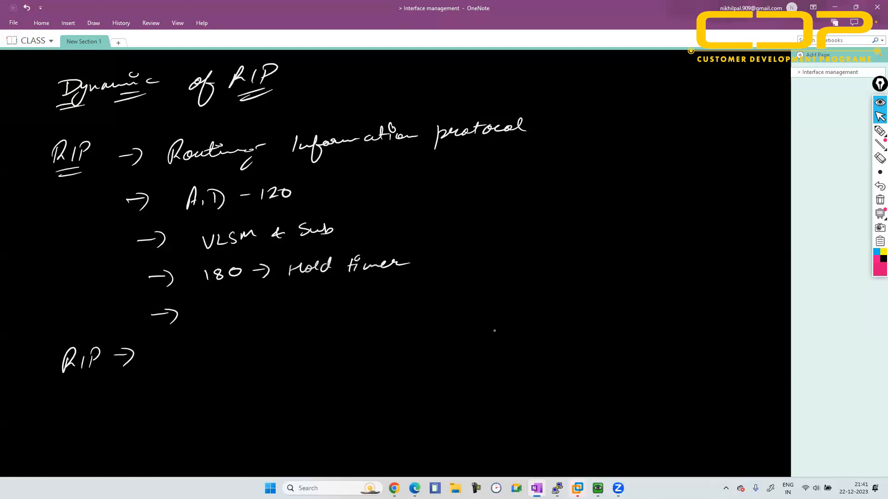
drag(178, 364, 253, 355)
drag(262, 346, 410, 341)
mouse_move(427, 325)
mouse_down()
mouse_move(421, 339)
mouse_move(478, 337)
mouse_up()
mouse_move(488, 325)
mouse_down()
mouse_move(487, 338)
mouse_move(527, 331)
mouse_move(516, 320)
mouse_move(564, 330)
mouse_move(685, 313)
mouse_move(703, 323)
mouse_up()
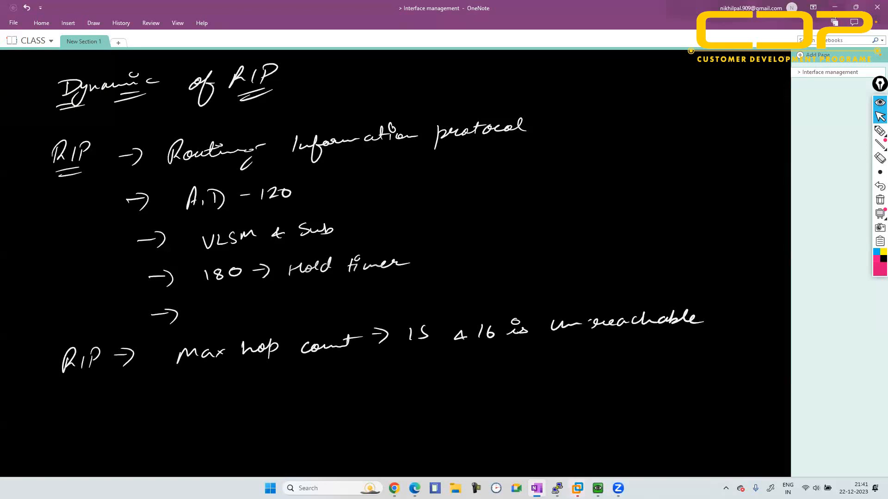
- Switch to the EVE login page in the browser and sign in as admin with the account password
click(835, 7)
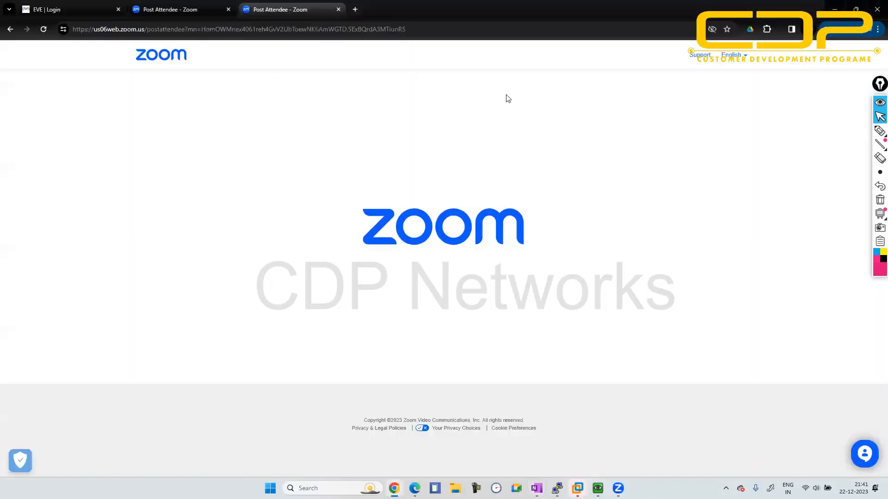
click(107, 6)
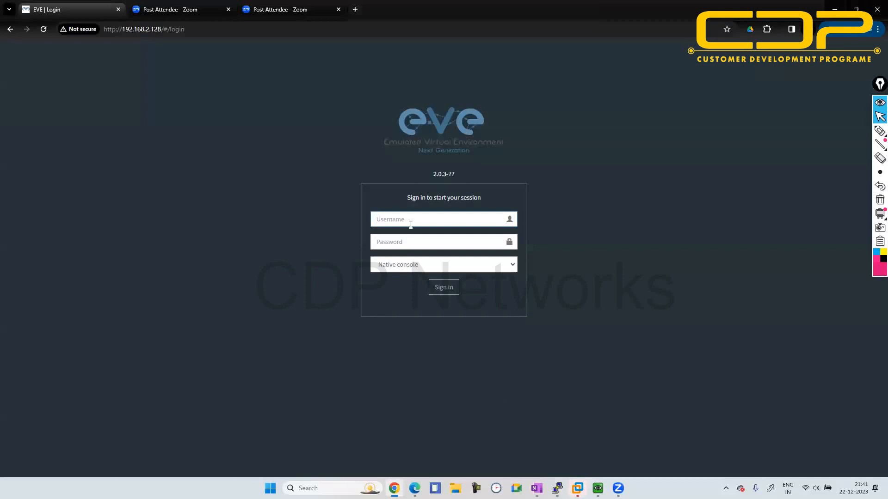
text(admin)
key(Tab)
text(e)
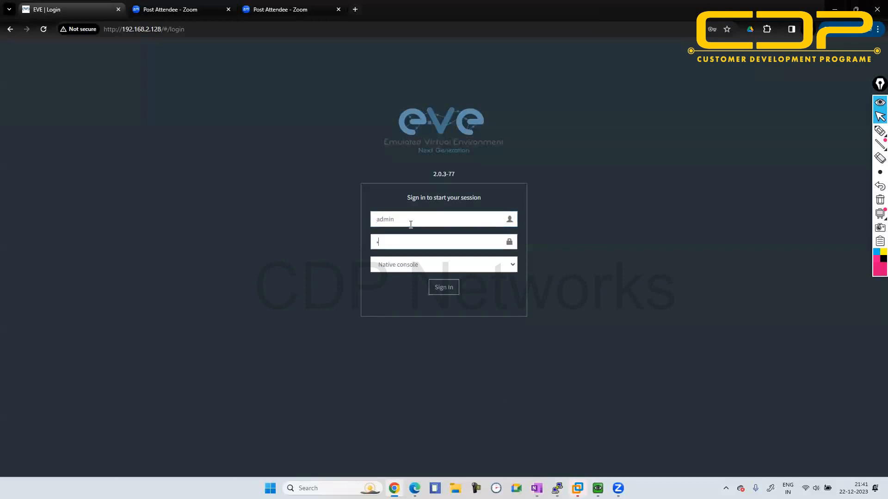
text(ve)
key(Return)
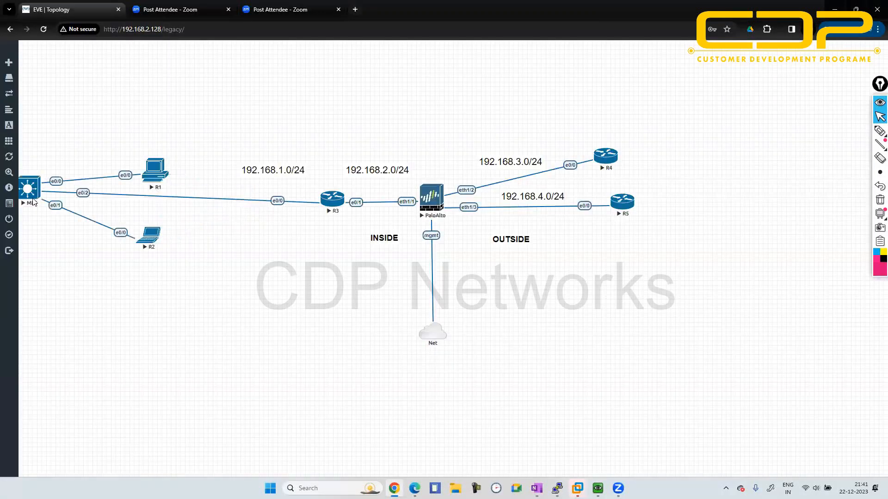
- Wipe all nodes in the open lab topology
mouse_move(6, 194)
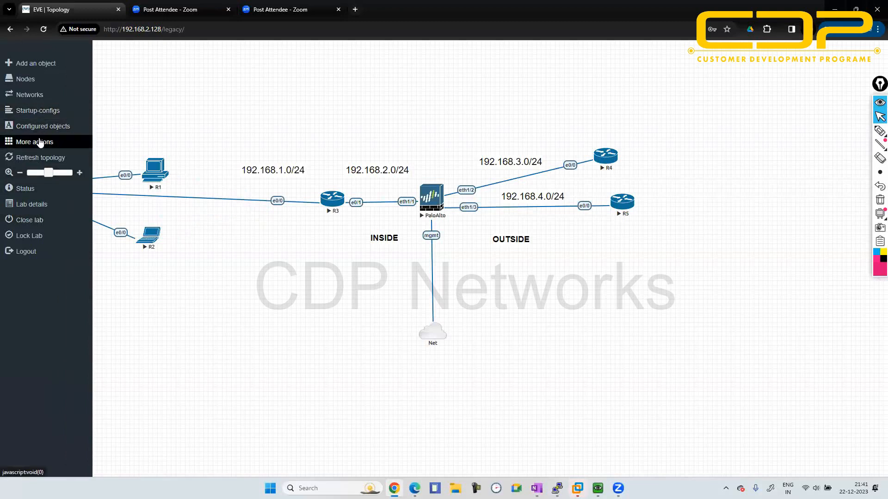
click(39, 142)
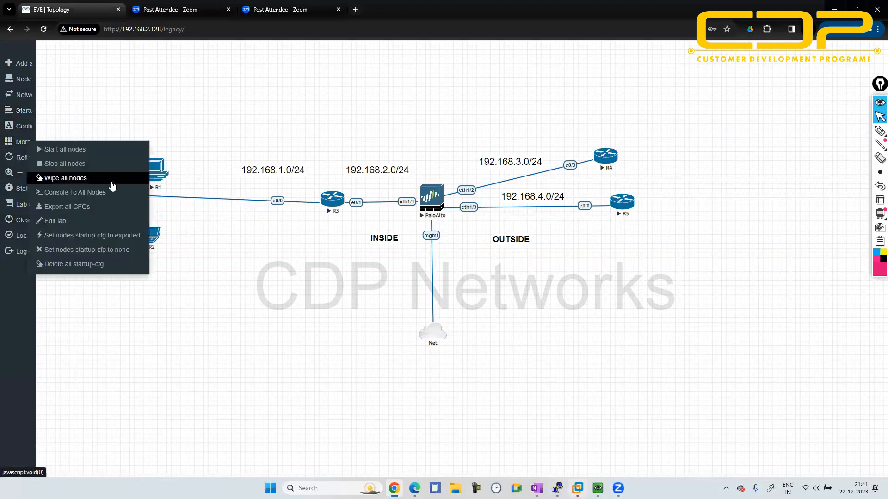
click(83, 182)
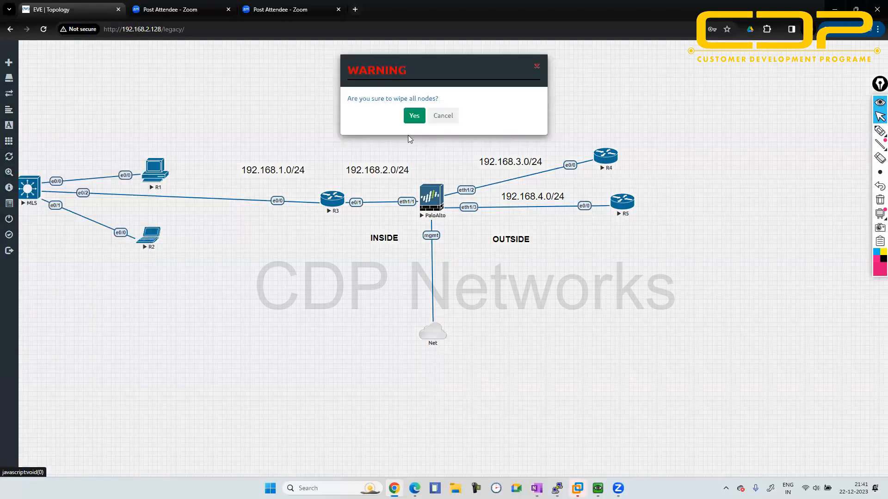
click(414, 116)
- Close the current lab and create a new lab named rip2 in the PALO ALTO folder
mouse_move(27, 177)
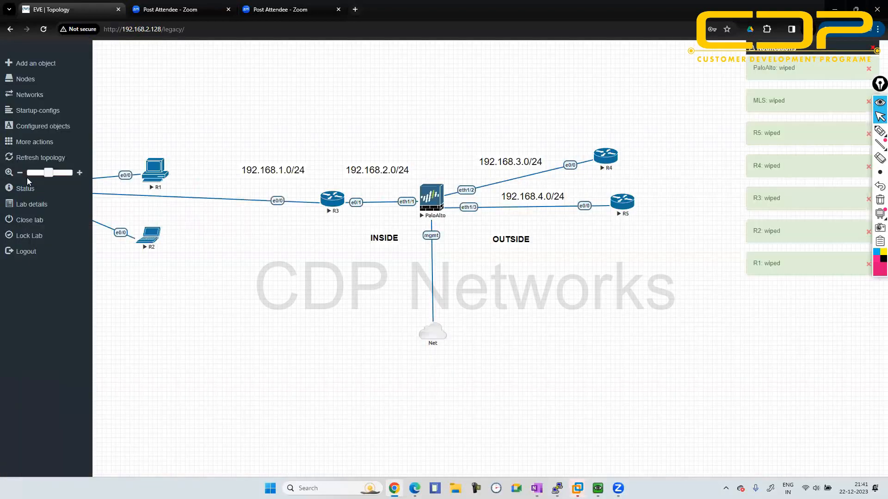
click(29, 222)
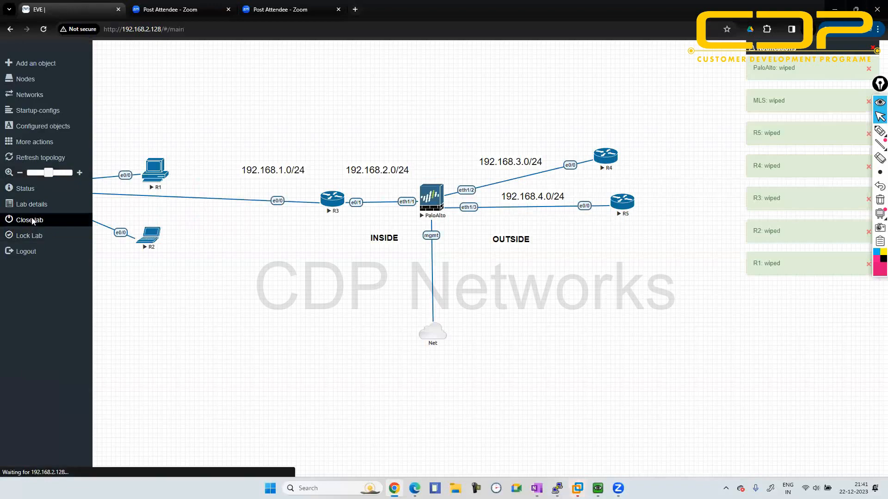
click(41, 126)
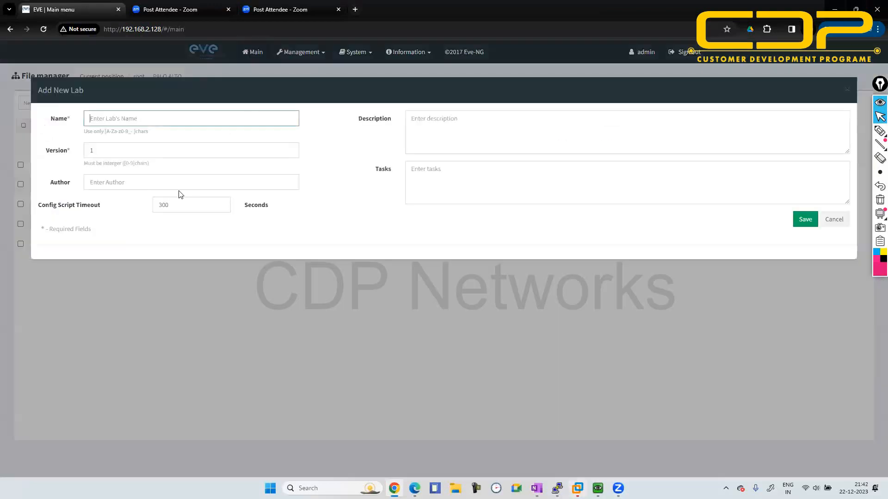
text(rip)
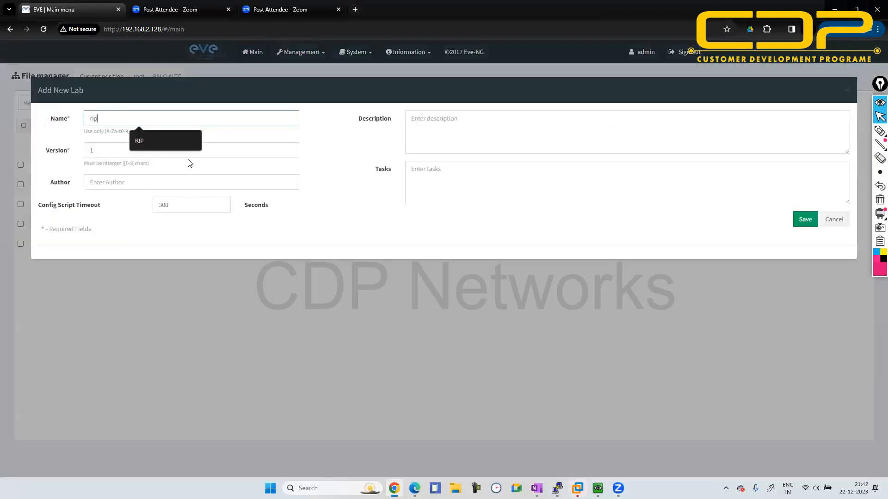
text(2)
key(Return)
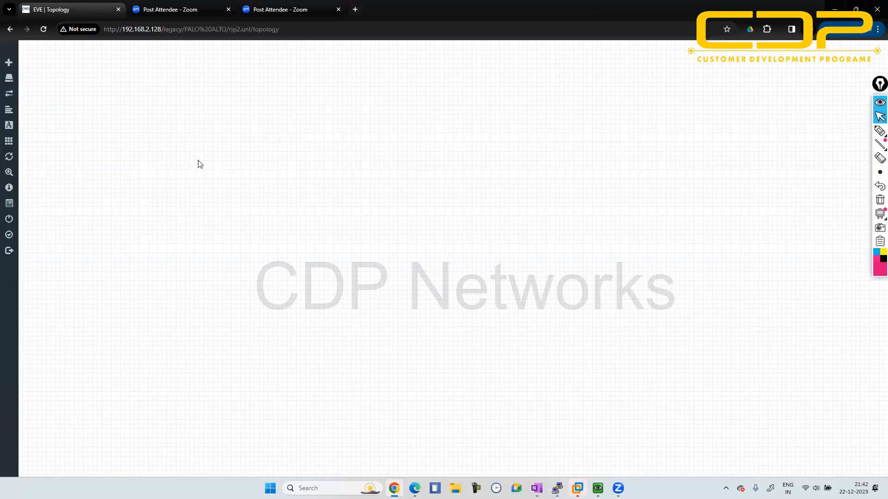
- Add a Cisco IOL router with the i86bi-linux-l3-adventerprisek9-15.5.2T.bin image and place it in the upper-left part of the topology
right_click(387, 197)
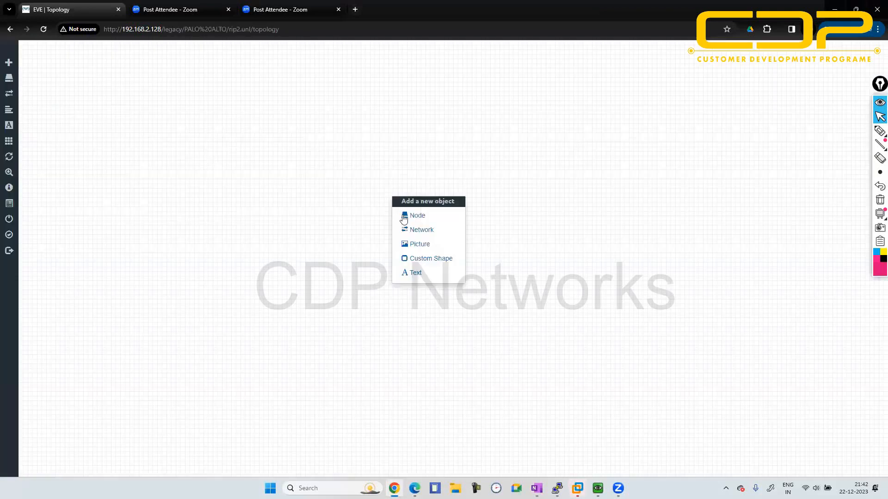
click(410, 217)
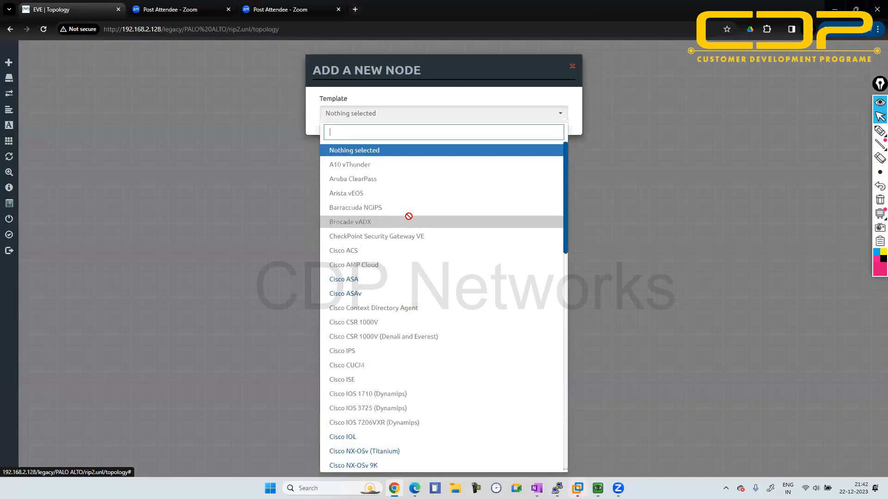
text(2)
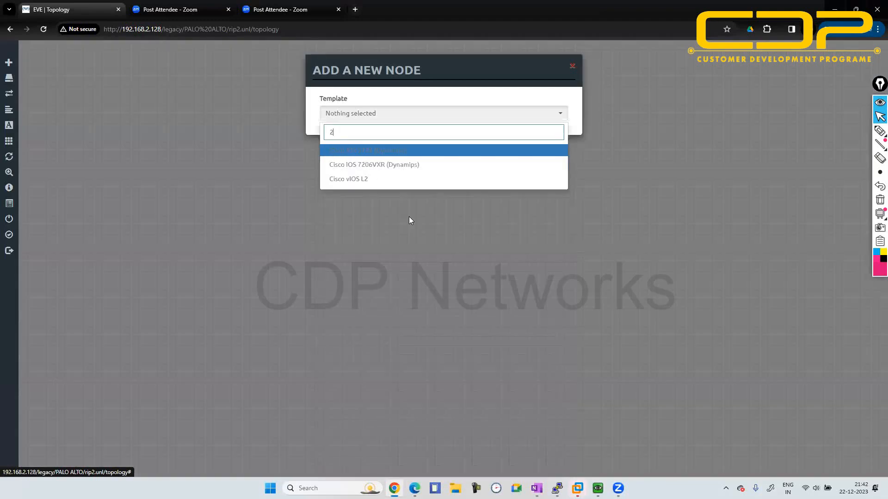
key(BackSpace)
text(iol)
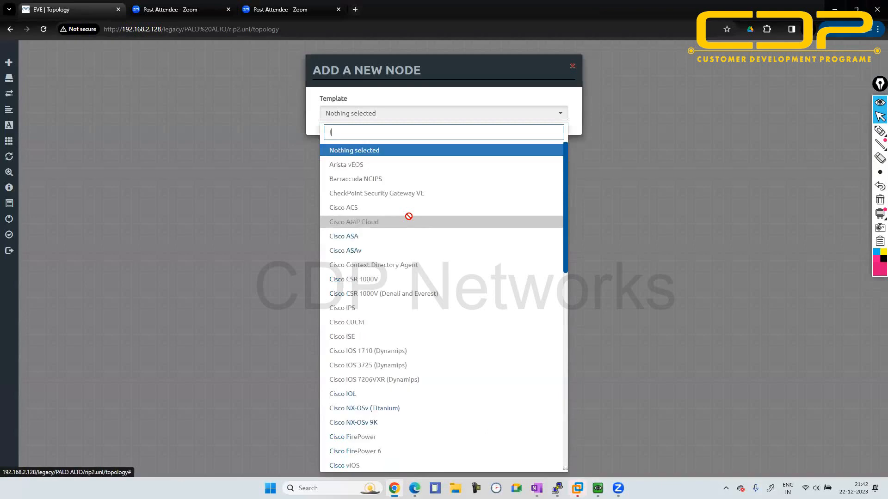
key(Return)
click(511, 161)
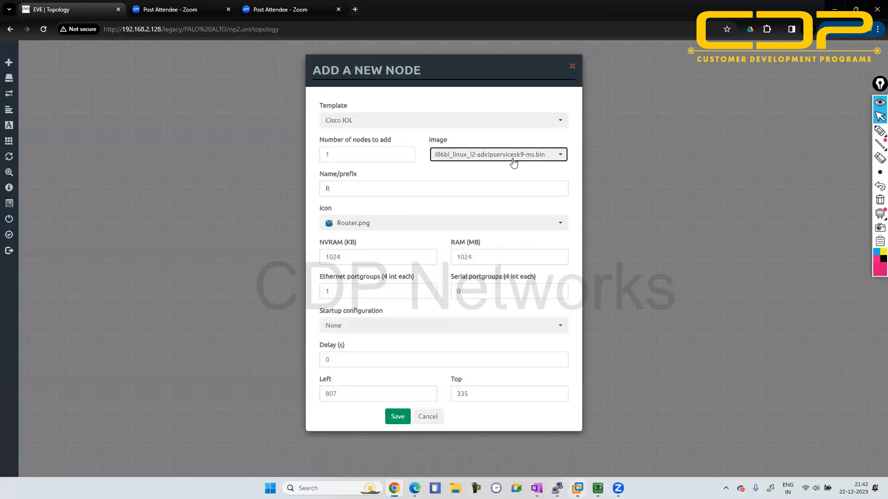
click(497, 207)
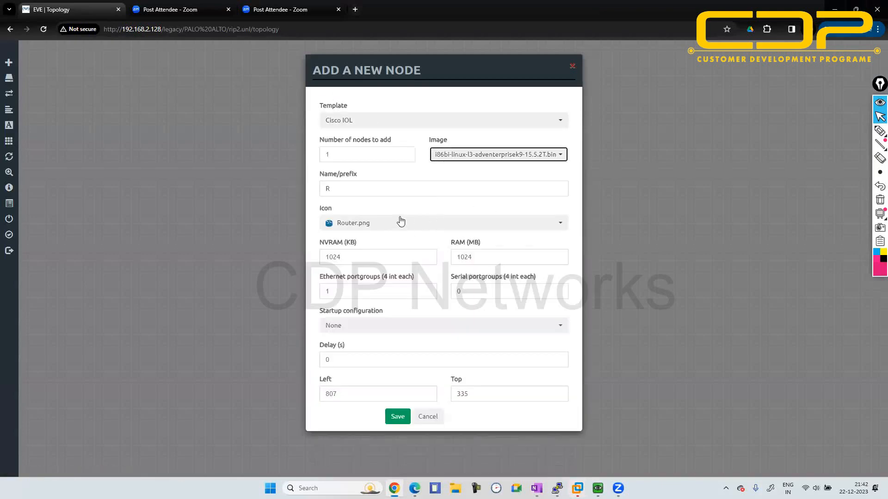
click(398, 417)
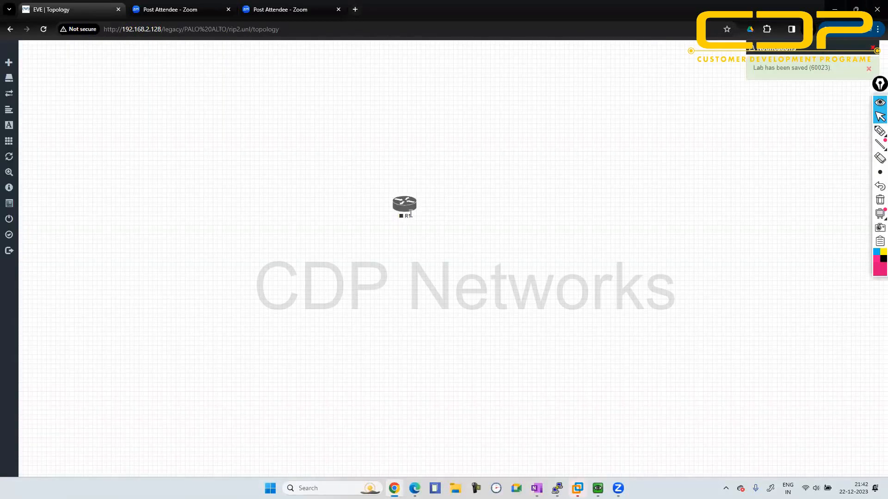
drag(411, 214, 303, 184)
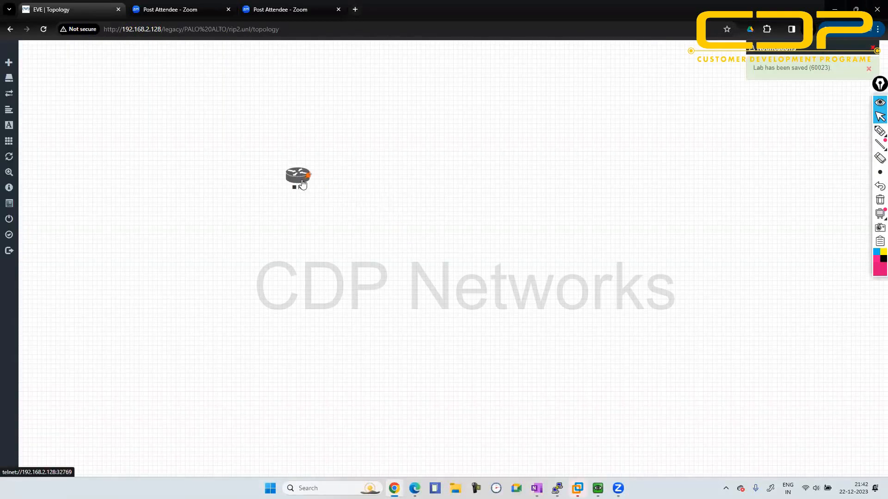
- Add a second Cisco IOL router with the i86bi-linux-l3-adventerprisek9-15.5.2T.bin image beside the first router
right_click(342, 190)
click(367, 208)
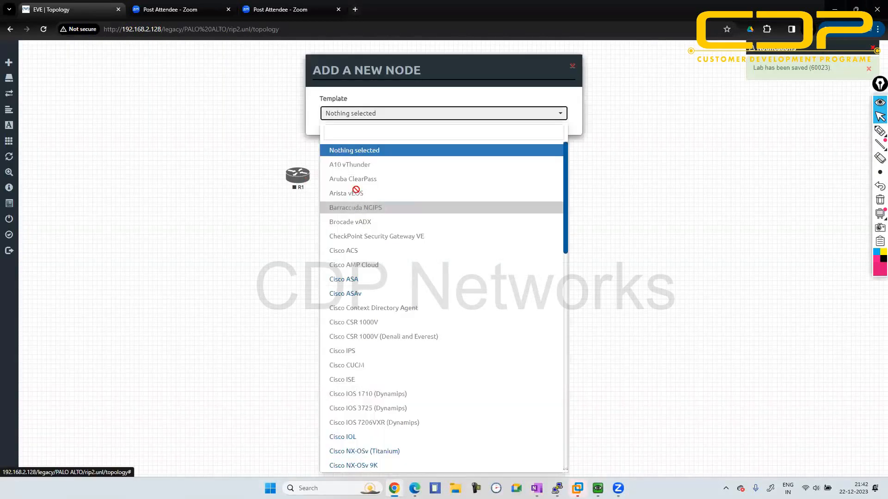
text(iol)
key(Return)
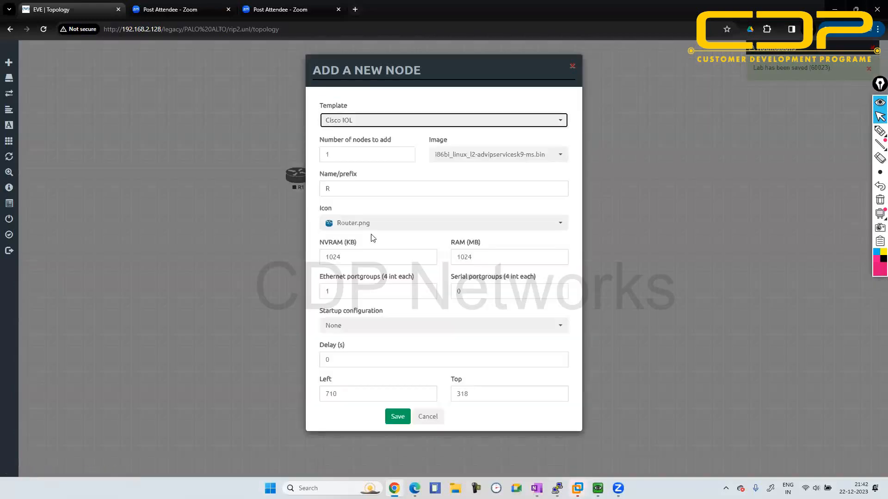
click(498, 155)
click(481, 215)
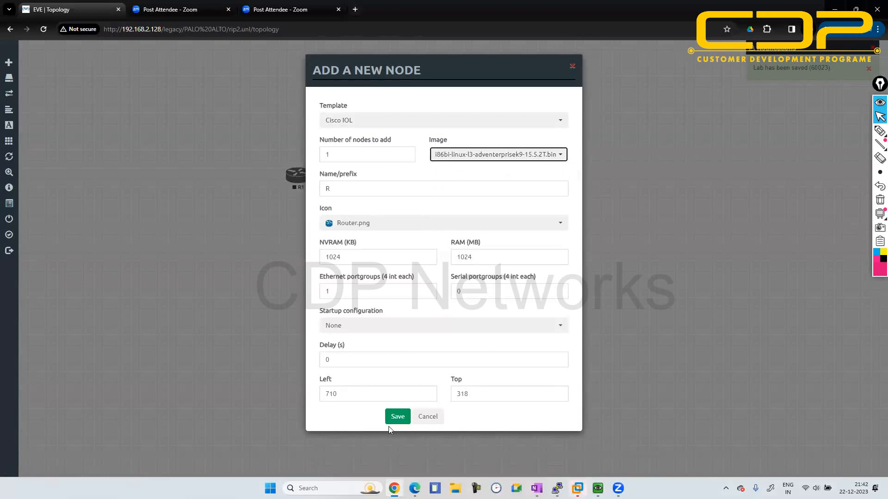
click(398, 416)
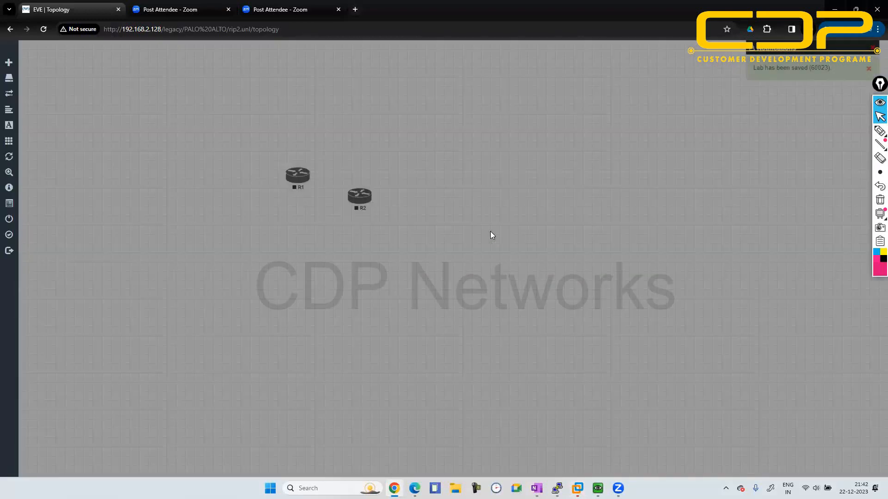
- Add a Palo Alto VM-100 Firewall node with the paloalto-8.0.1 image and 8096 MB of RAM to the topology
right_click(491, 235)
click(511, 255)
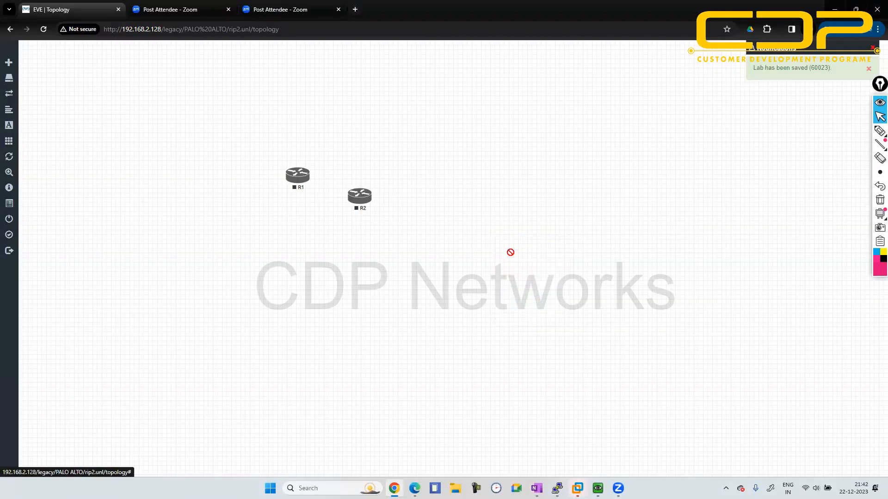
text(pal)
key(Return)
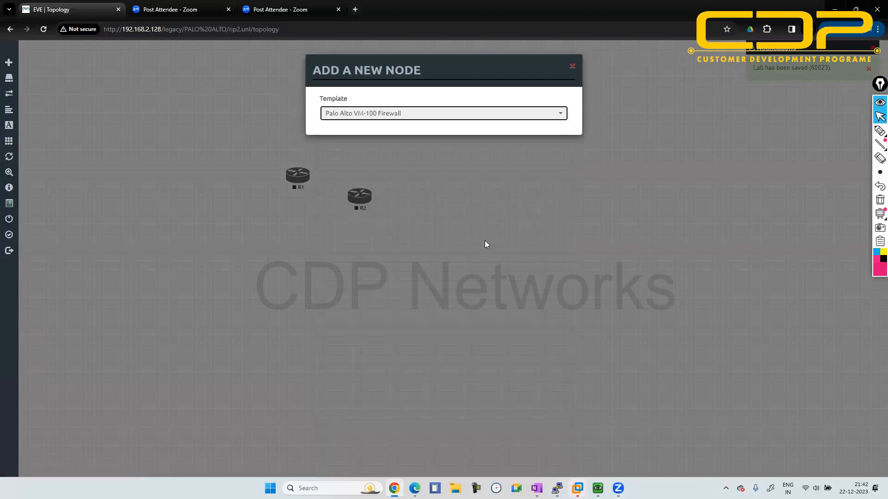
scroll(484, 242, down, 2)
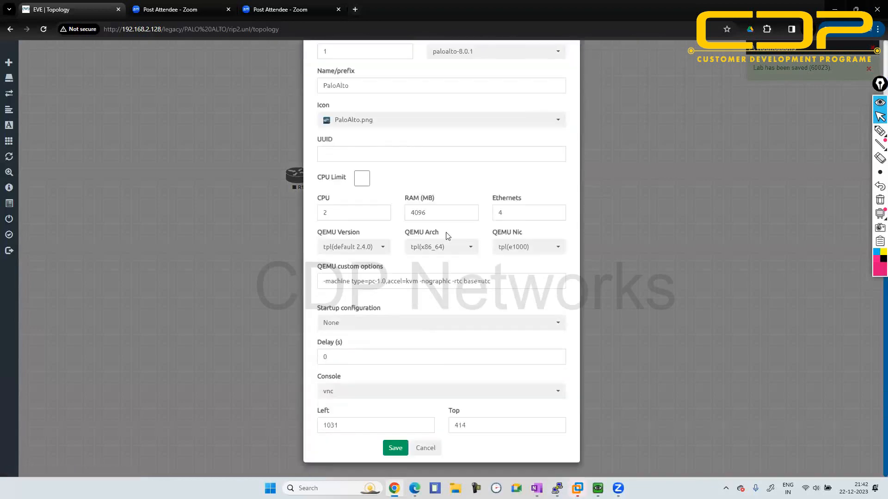
click(417, 214)
key(BackSpace)
click(396, 448)
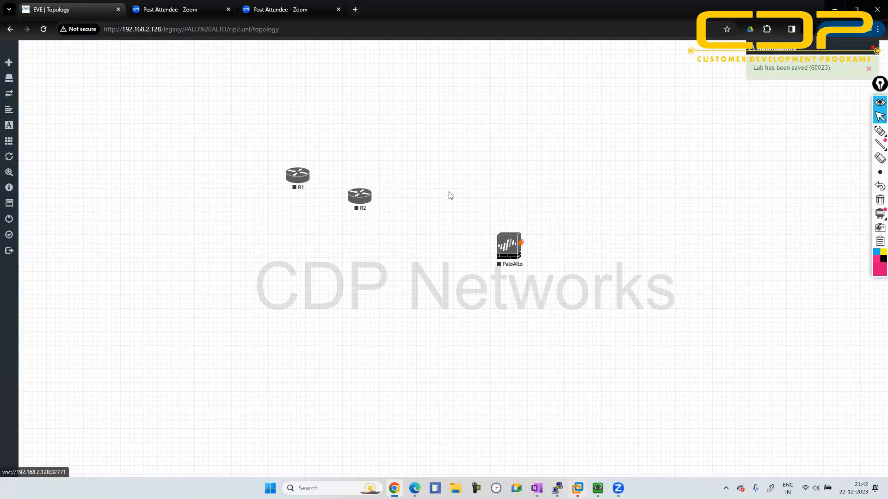
- Add a network of type Management(Cloud0) to the topology beside the firewall
right_click(451, 194)
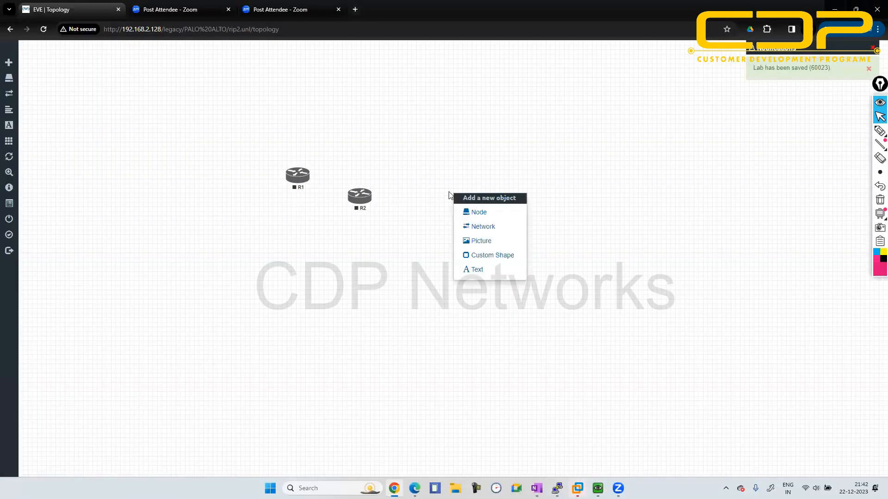
click(481, 226)
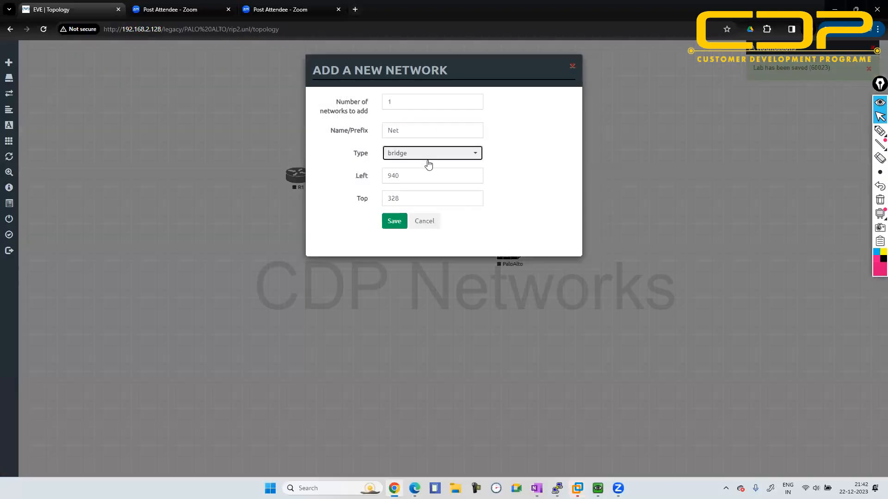
click(427, 159)
click(421, 202)
click(395, 221)
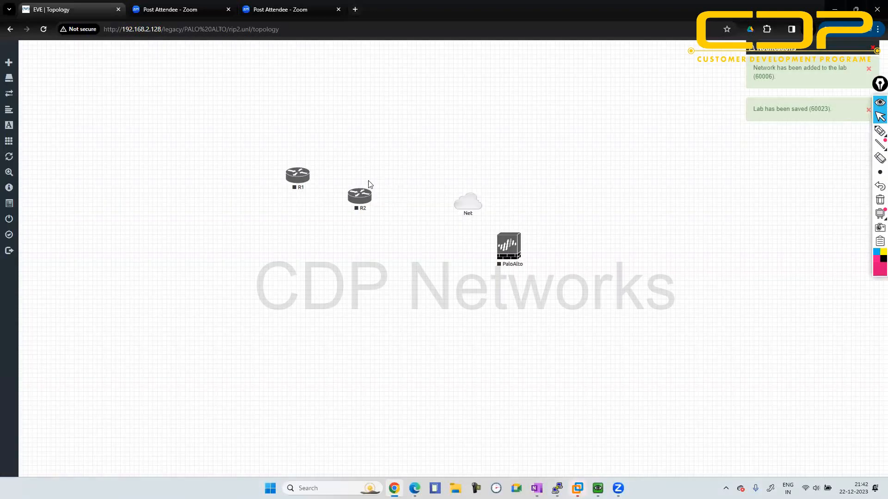
- Rearrange the topology with the firewall between R1 on its left and R2 on its right, and the Net cloud below
drag(364, 198, 634, 162)
drag(476, 203, 459, 311)
drag(508, 245, 416, 171)
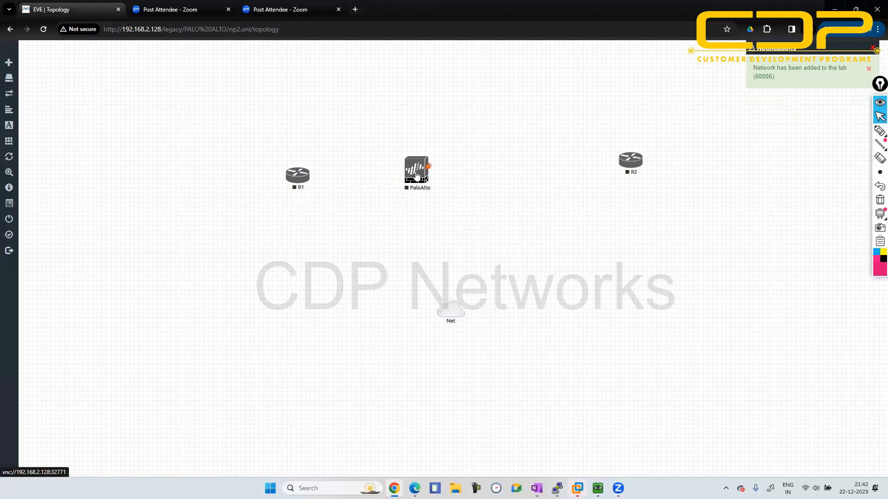
drag(284, 169, 234, 158)
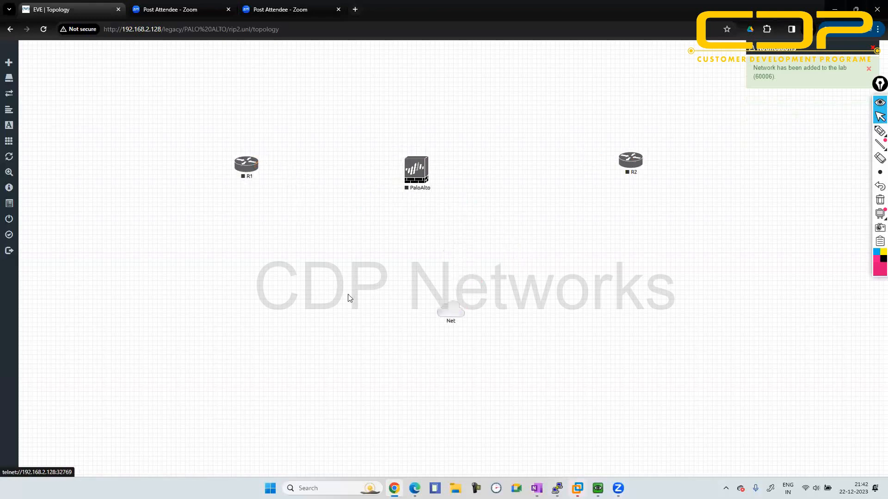
- Connect the Net cloud to the firewall's mgmt interface
drag(457, 310, 423, 179)
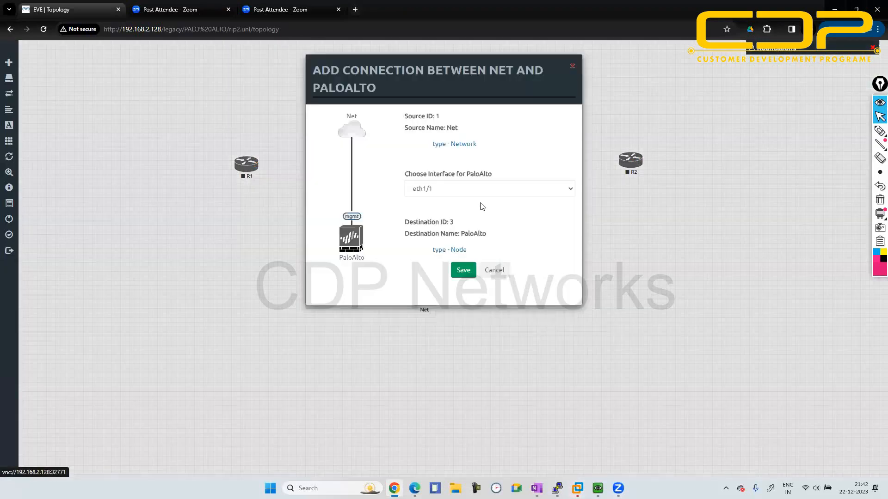
click(480, 190)
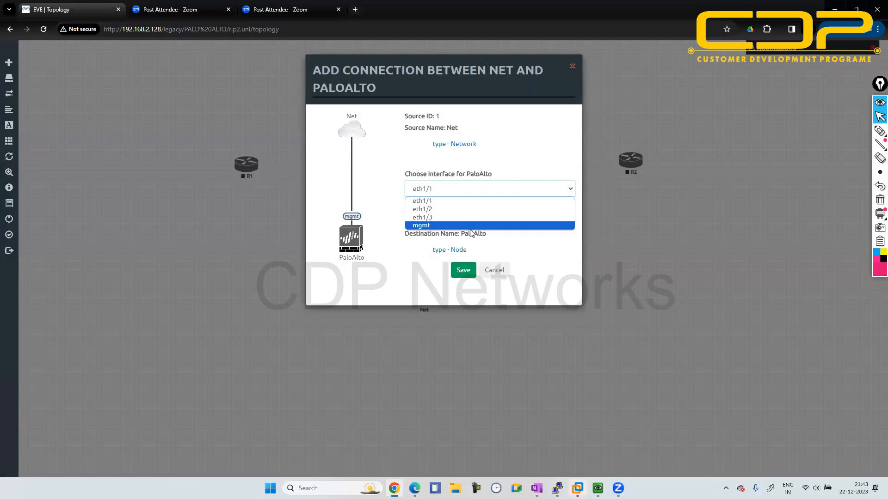
click(470, 227)
click(463, 270)
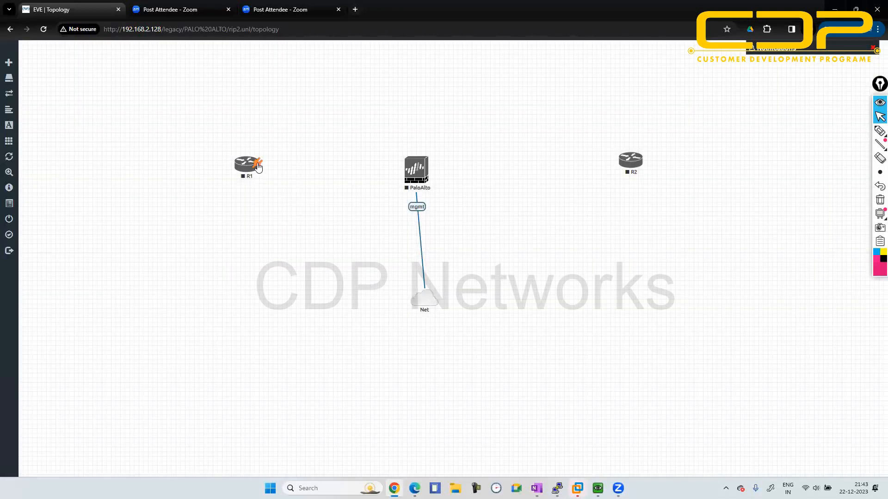
- Link R1 e0/0 to the firewall's eth1/1 and the firewall's eth1/2 to R2 e0/0
drag(255, 163, 405, 175)
click(458, 318)
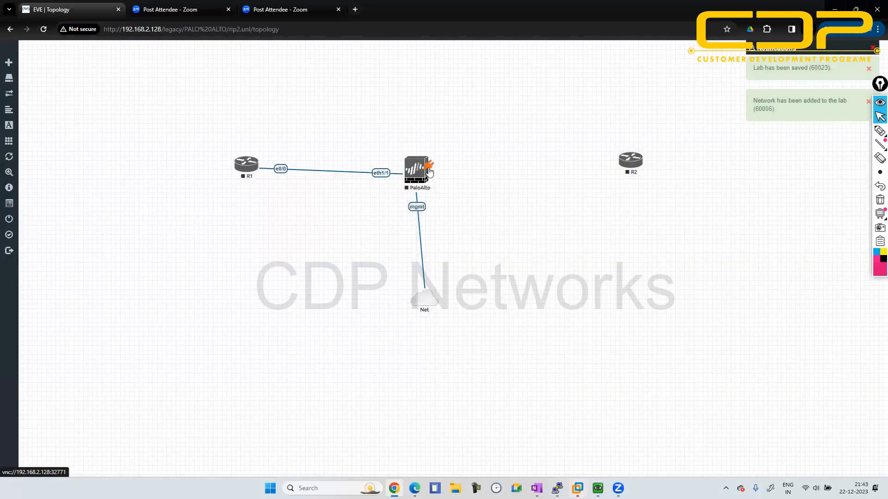
drag(429, 172, 630, 160)
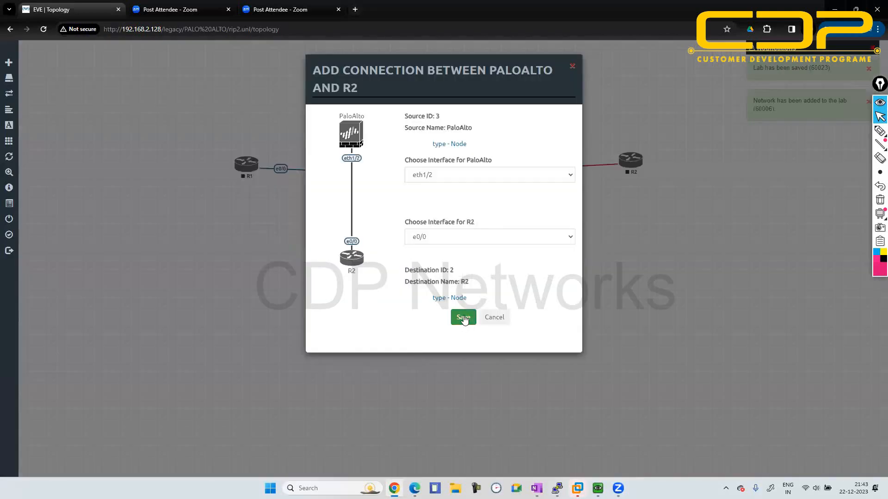
click(463, 318)
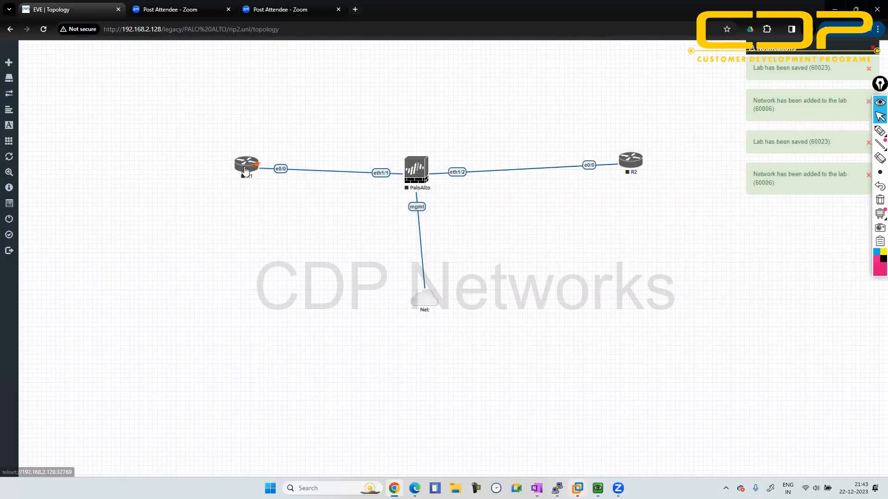
- Nudge R1 and R2 level with the firewall and align the Net cloud directly beneath it
drag(245, 170, 236, 178)
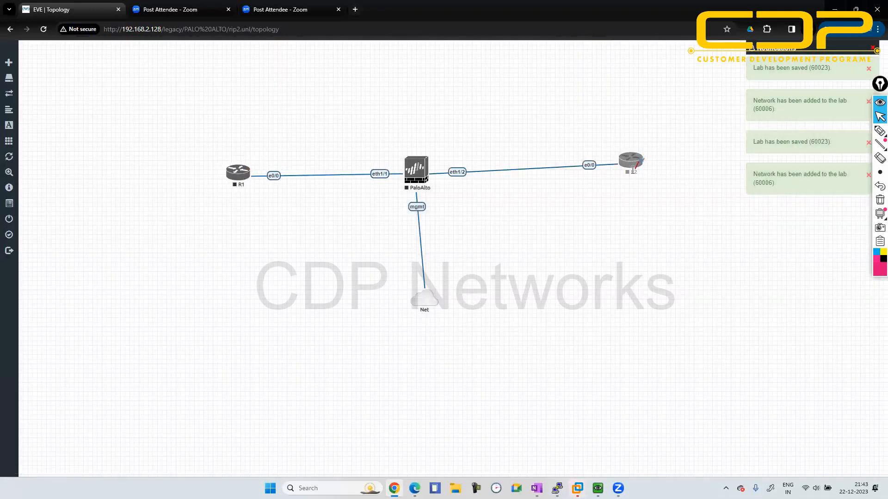
drag(633, 170, 631, 178)
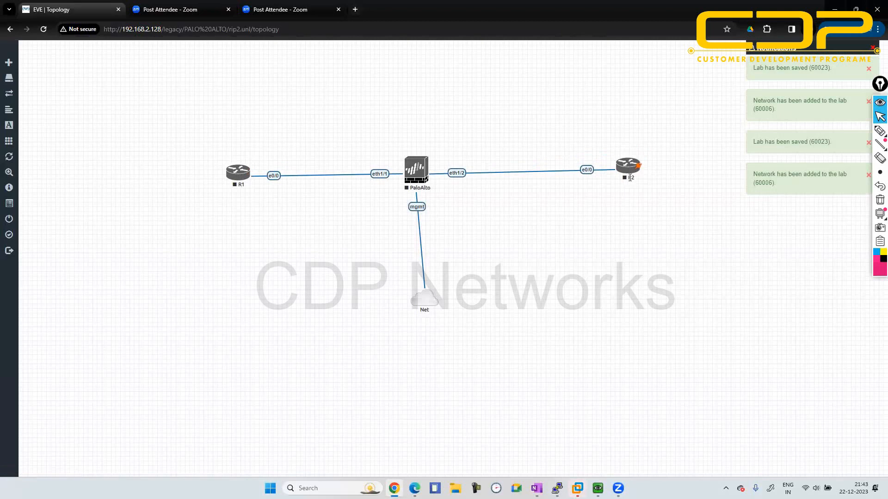
drag(426, 303, 420, 286)
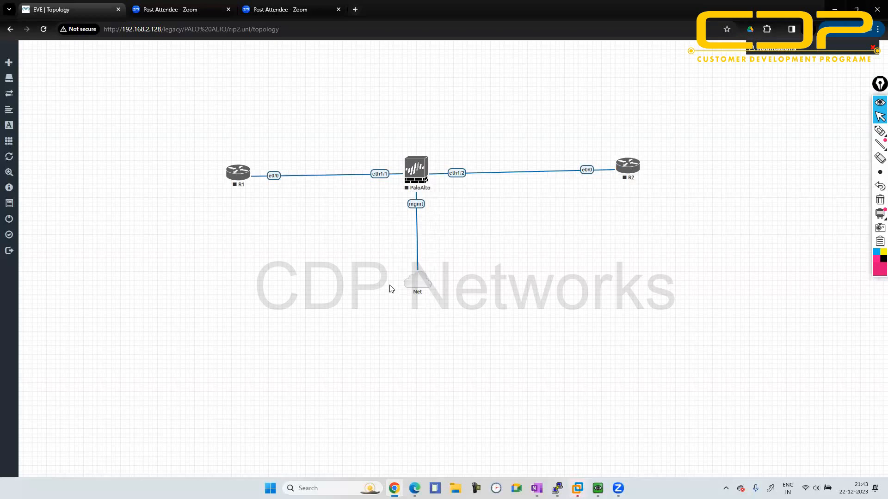
- Open Windows Network Connections with ncpa.cpl and examine the Ethernet, VMware virtual and Wi-Fi adapters, then minimize the window
key(super+r)
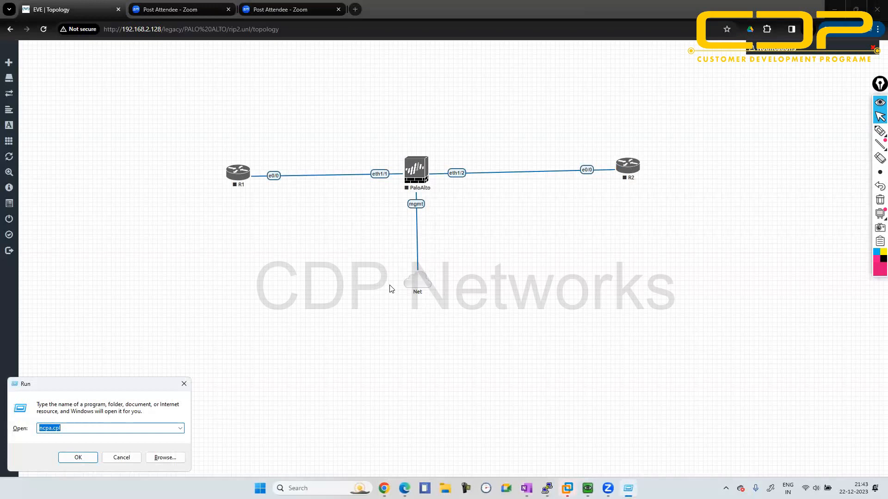
key(Return)
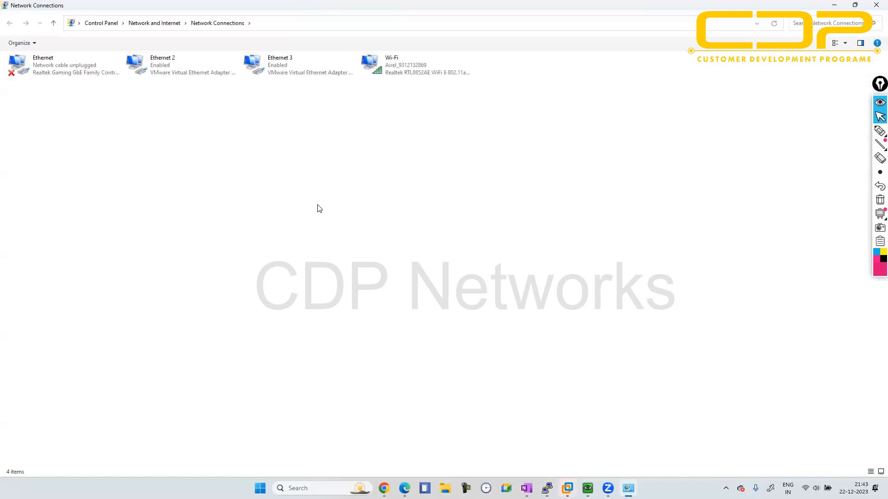
click(176, 69)
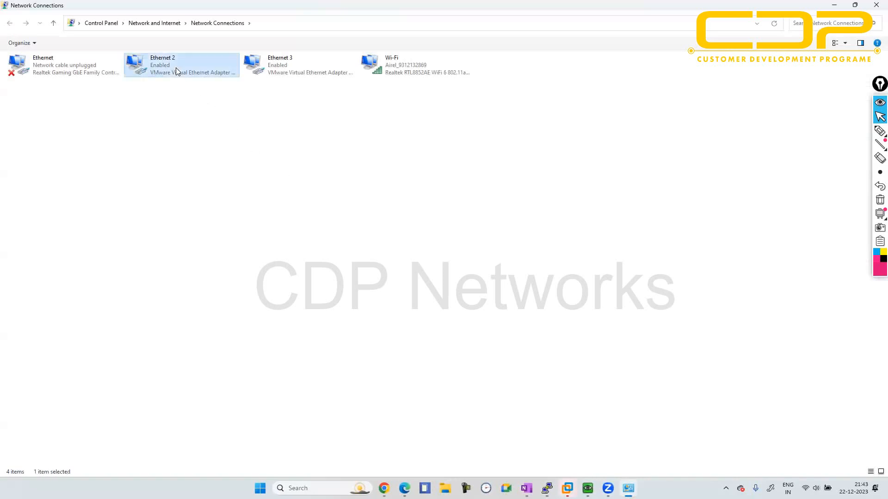
click(259, 74)
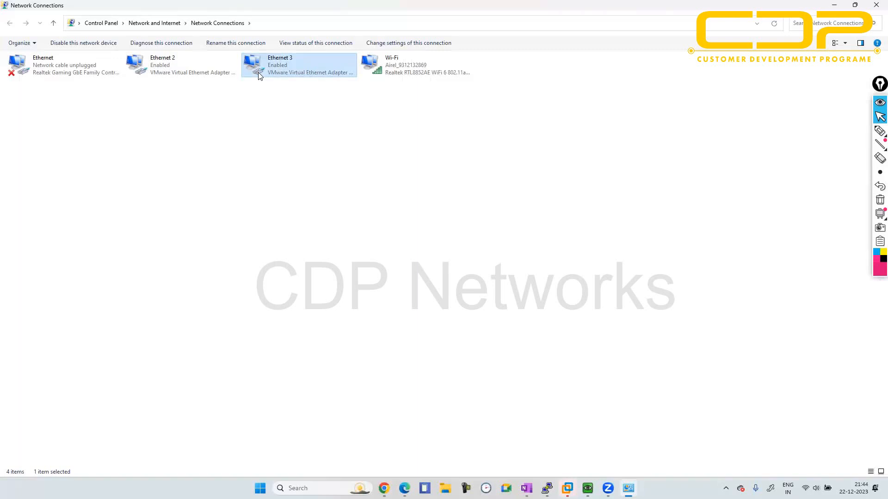
click(28, 65)
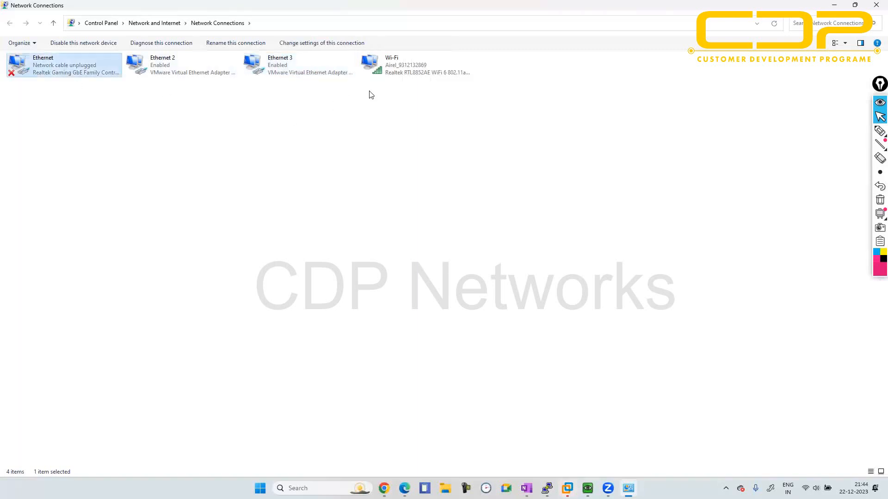
click(403, 76)
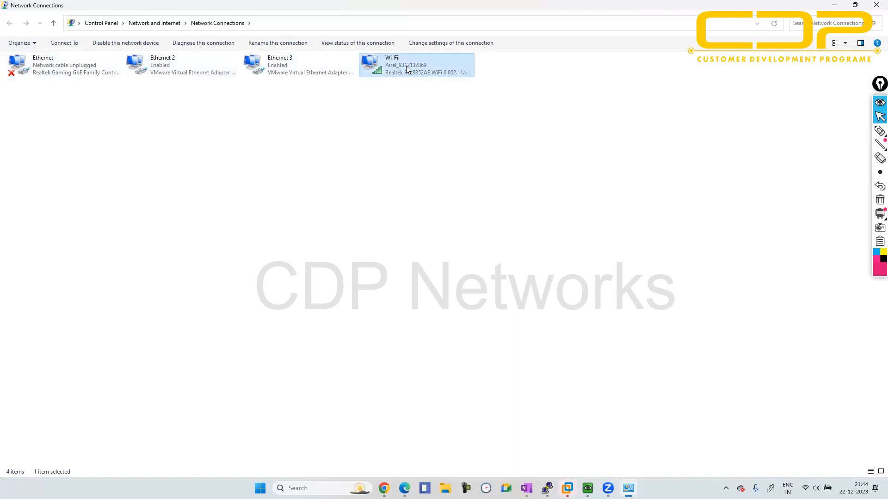
click(47, 66)
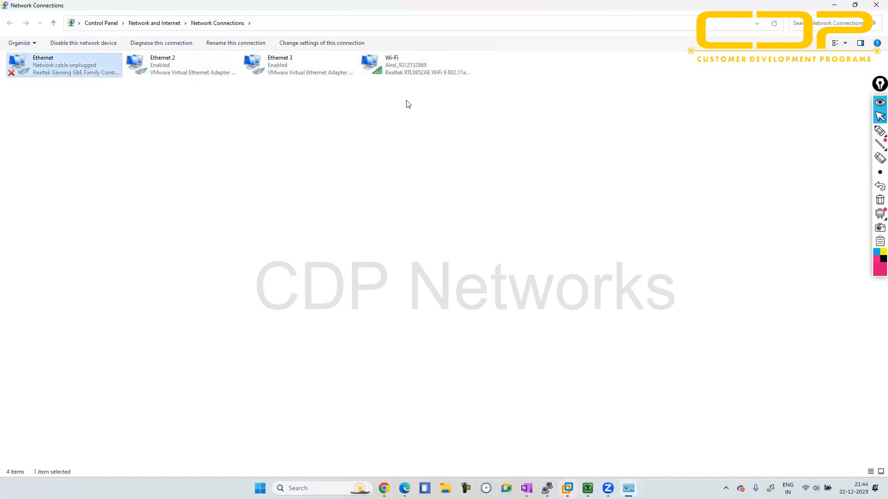
click(402, 75)
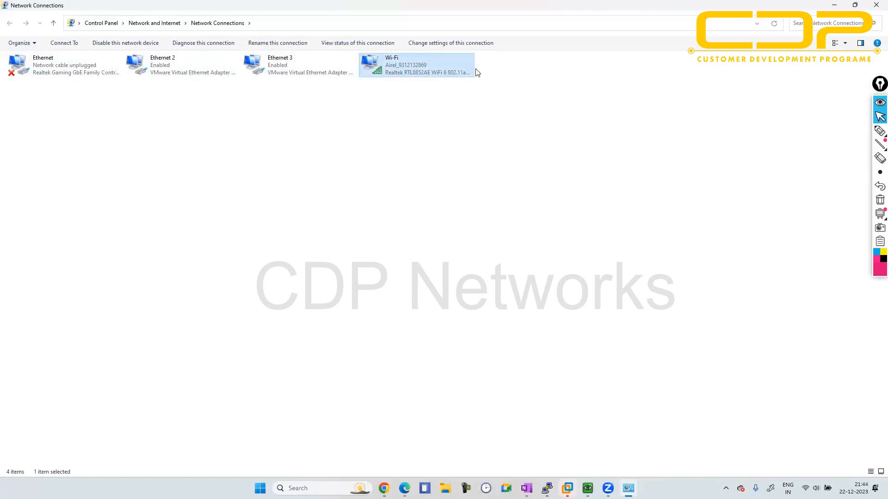
click(835, 5)
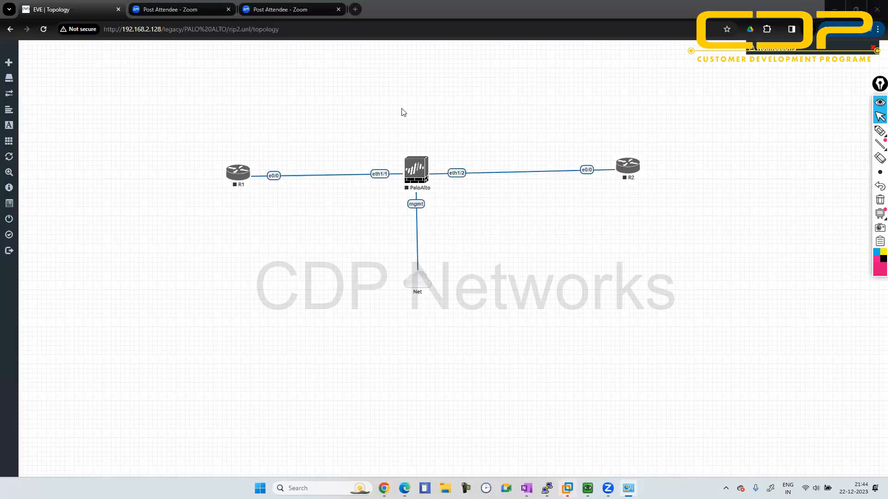
- Switch to VMware Workstation and examine the VMnet8 NAT network in the Virtual Network Editor with administrator privileges, then close the editor
mouse_move(628, 488)
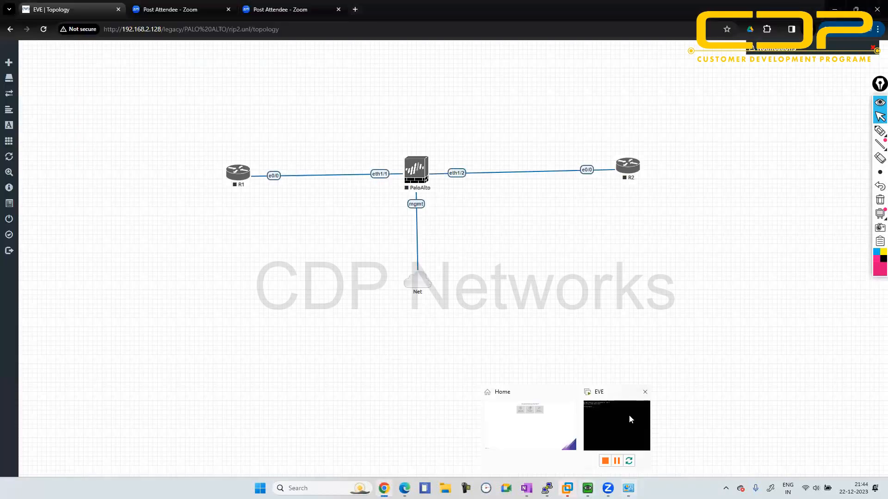
click(628, 415)
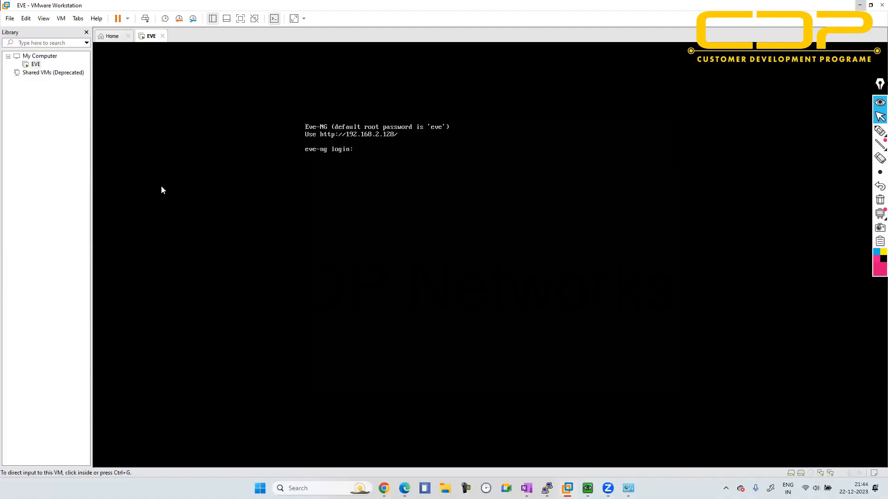
click(26, 18)
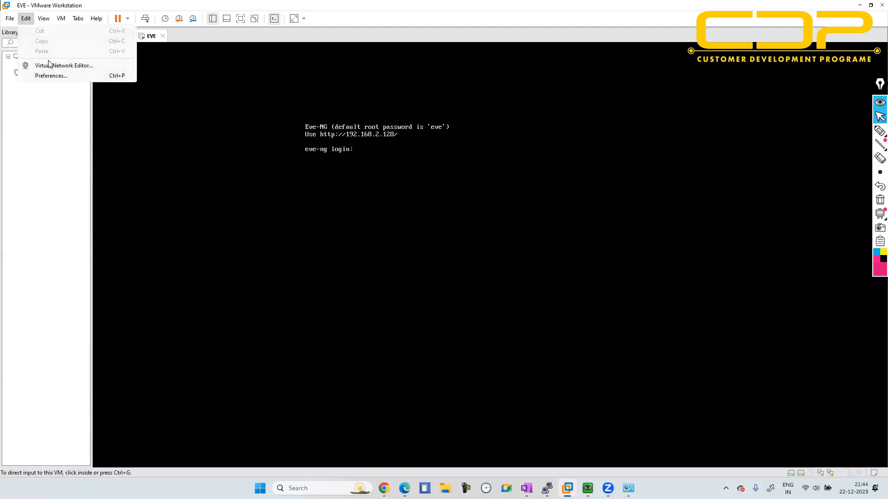
click(51, 65)
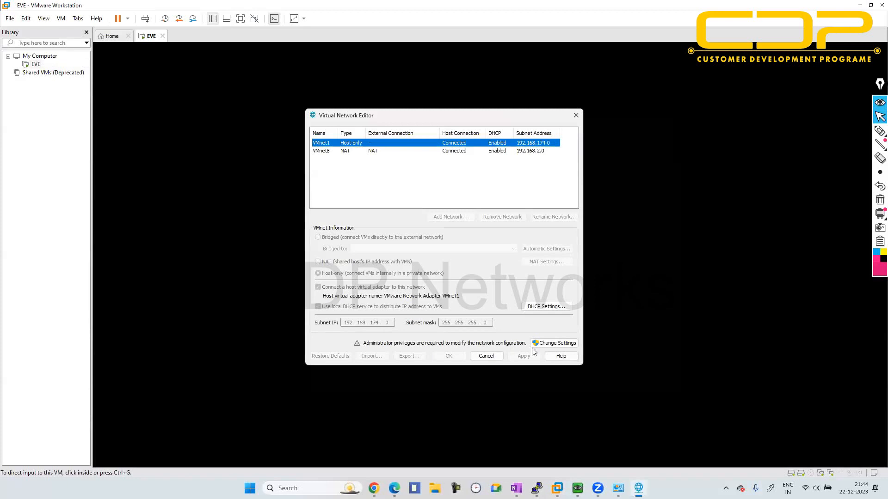
click(546, 344)
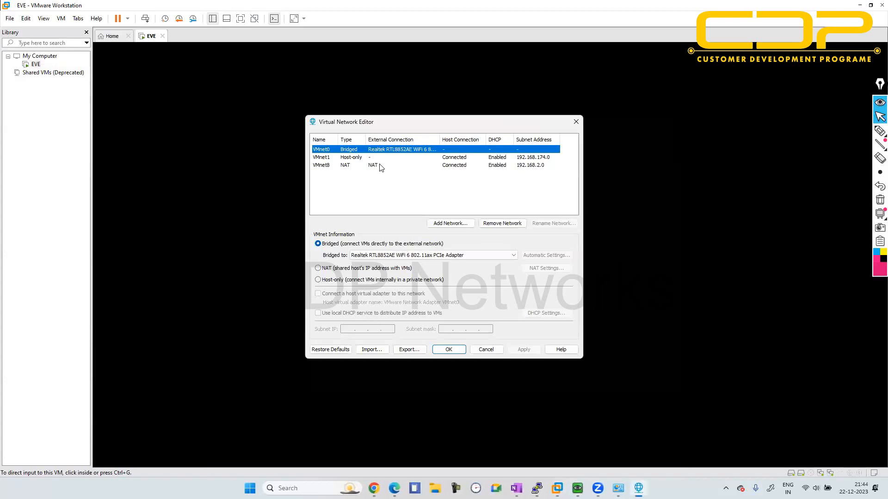
click(378, 166)
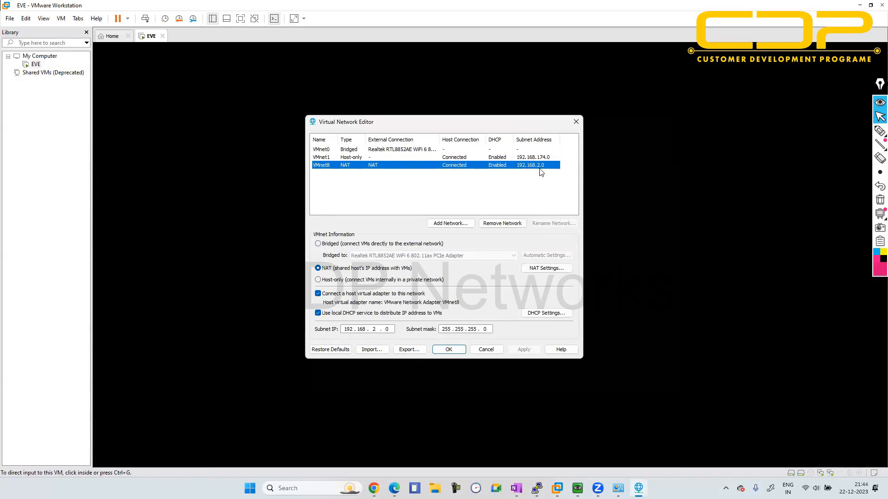
click(577, 121)
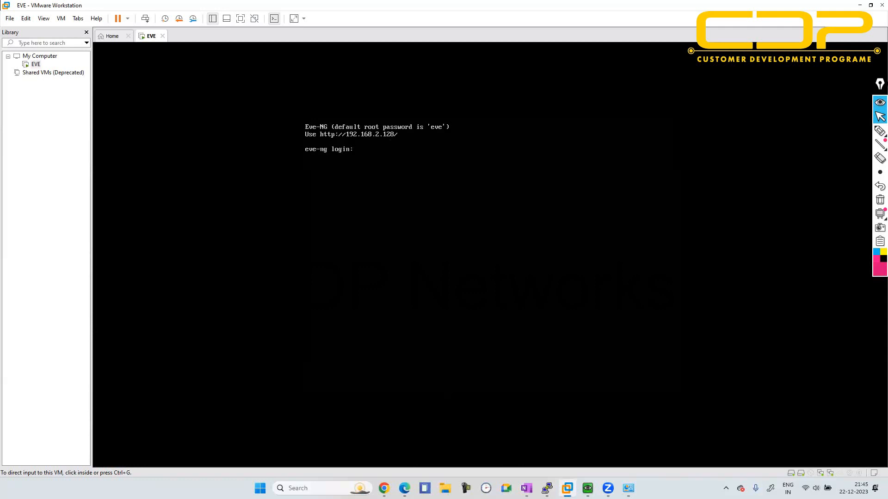
- Examine the EVE virtual machine's first network adapter settings in VMware Workstation, then close them and return to the lab topology
key(alt+Tab)
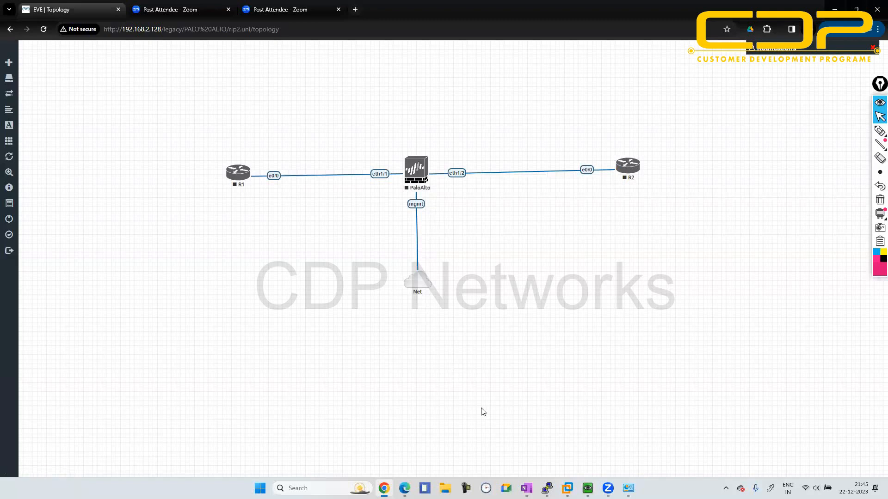
mouse_move(567, 488)
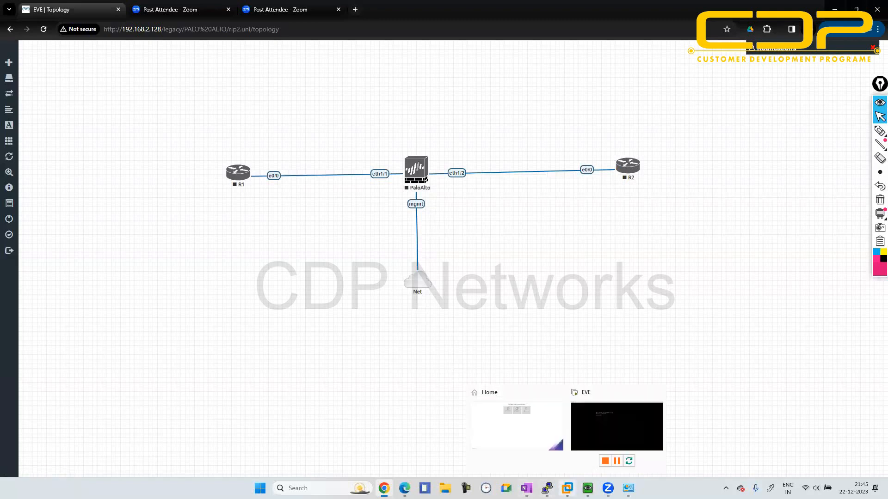
click(590, 447)
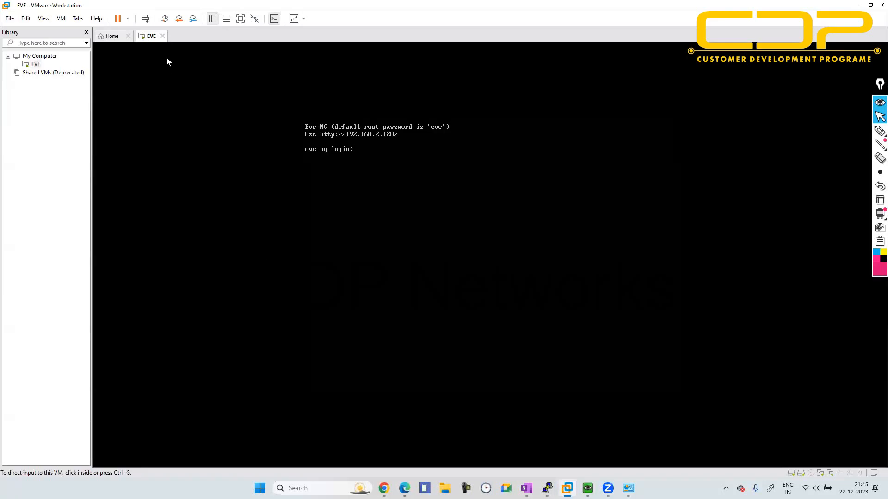
right_click(32, 65)
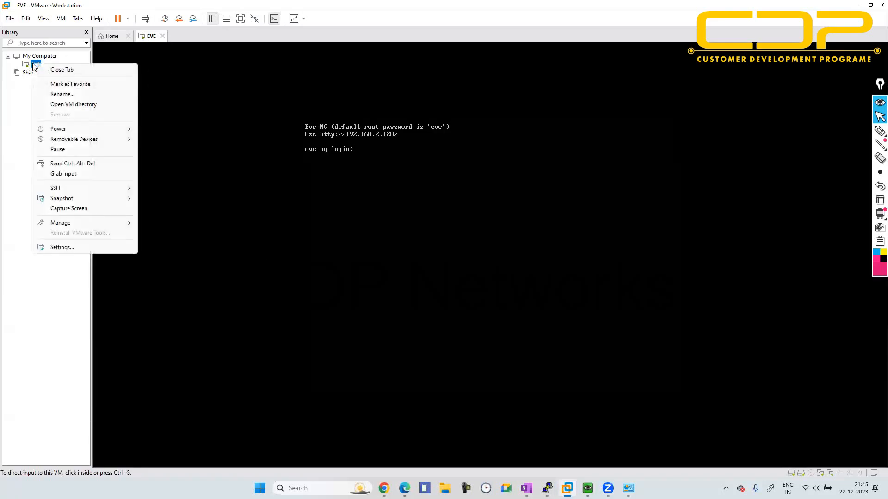
mouse_move(80, 188)
click(69, 247)
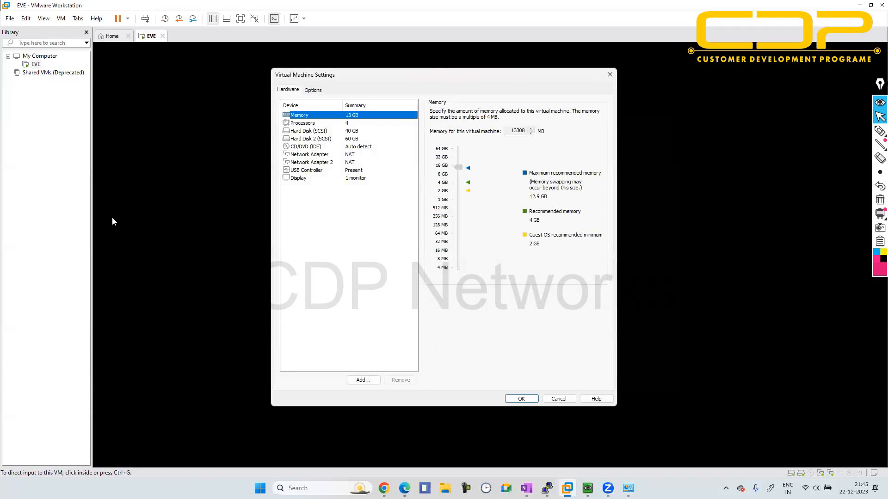
click(331, 156)
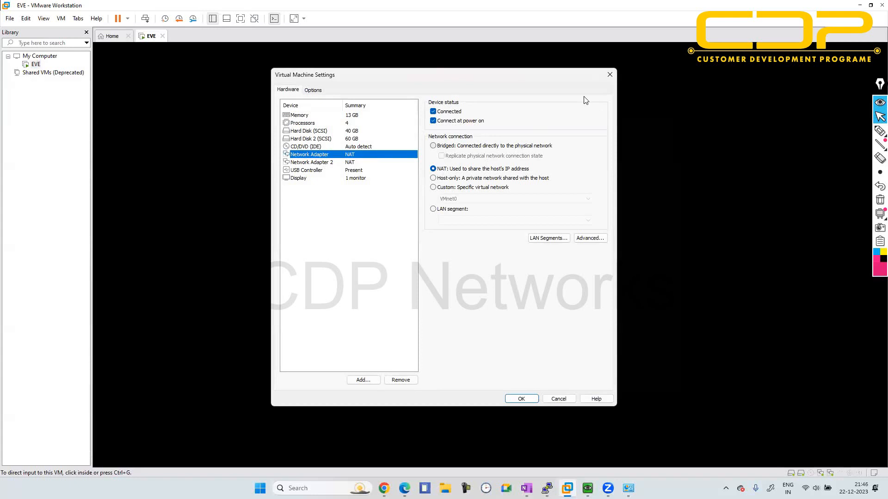
click(609, 75)
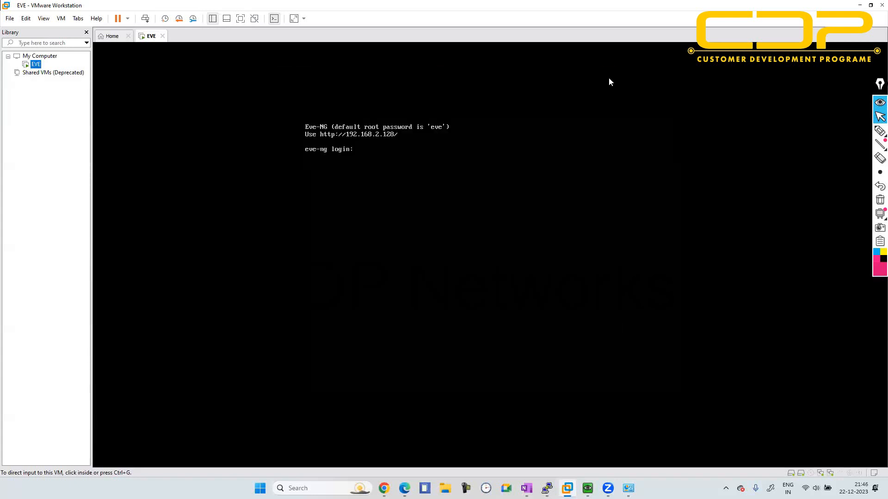
click(858, 6)
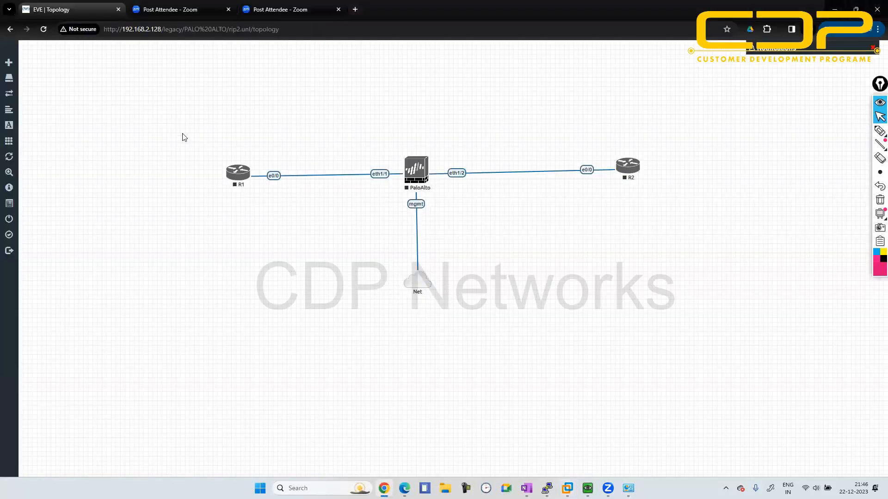
- Start R1, R2 and the PaloAlto firewall together
drag(180, 135, 678, 227)
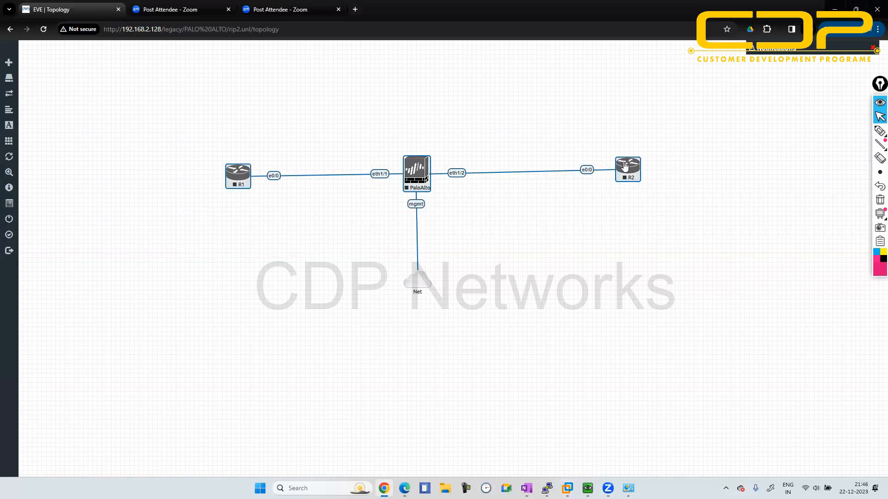
right_click(628, 171)
click(647, 188)
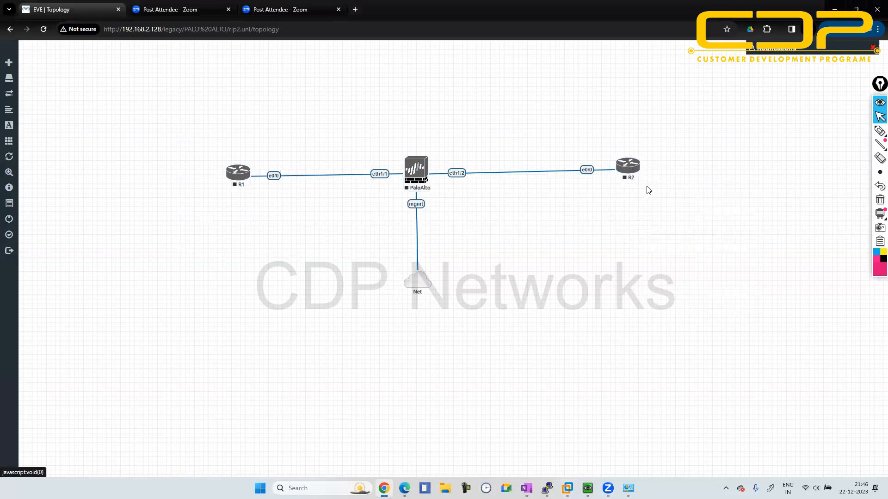
- Add the text label 192.168.1.1/24 and place it above R1's e0/0 interface
right_click(284, 120)
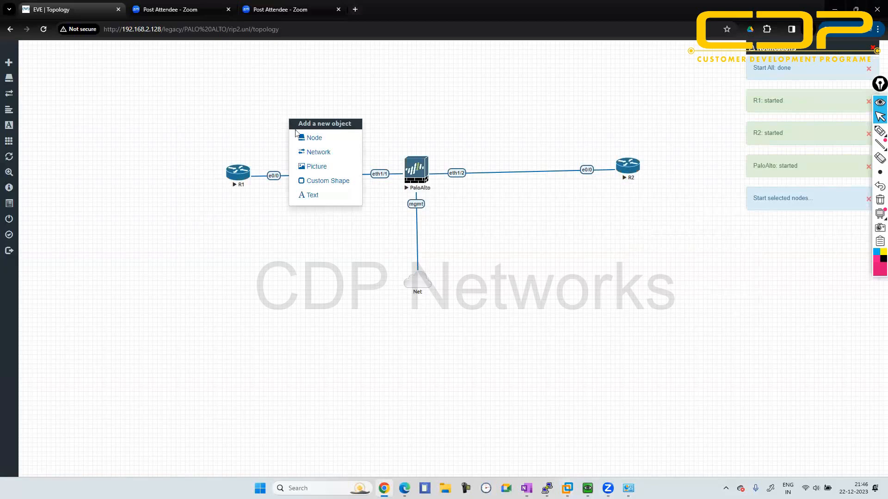
click(311, 194)
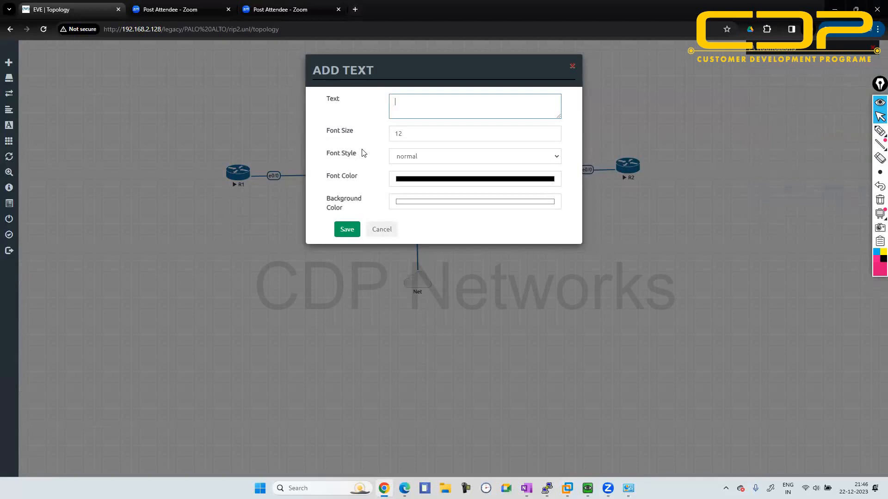
text(192.168.1.1/24)
click(347, 229)
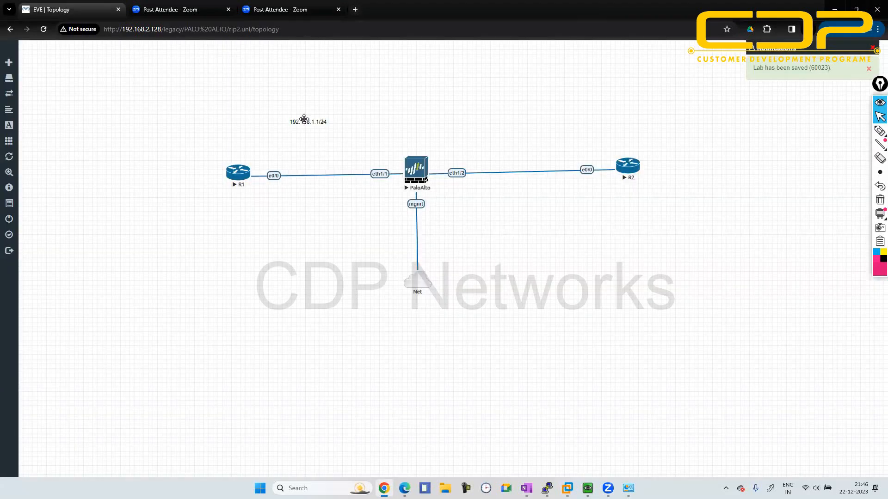
drag(288, 157, 282, 153)
- Duplicate R1's address label above the firewall's eth1/1 interface and change the copy to 192.168.1.10/24
right_click(282, 153)
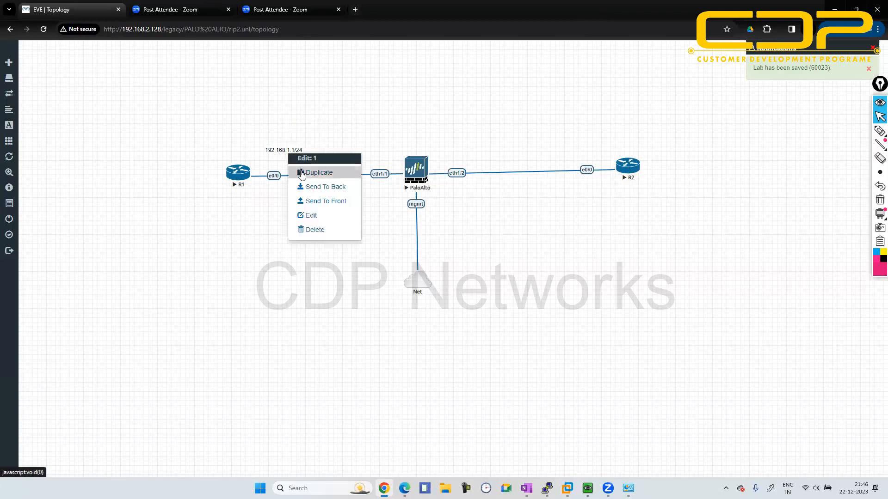
click(299, 171)
drag(298, 171, 389, 148)
double_click(389, 148)
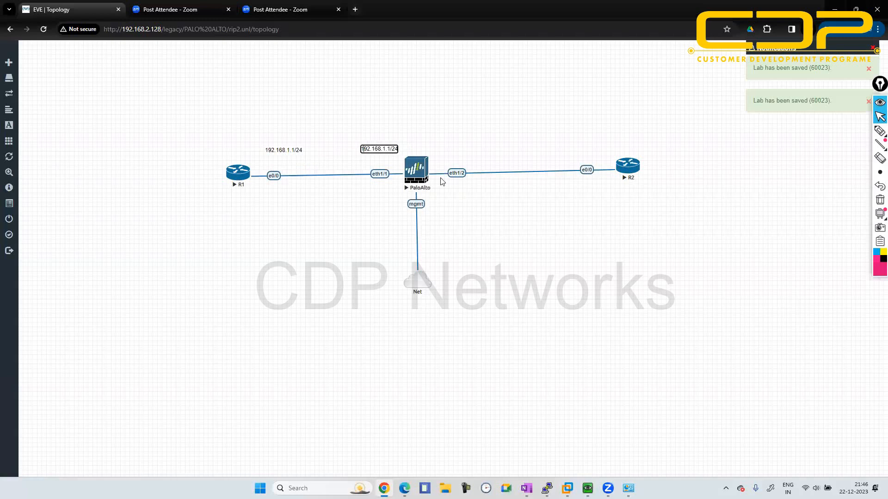
key(Right)
key(Right)
key(Right)
key(Right)
key(Right)
key(Right)
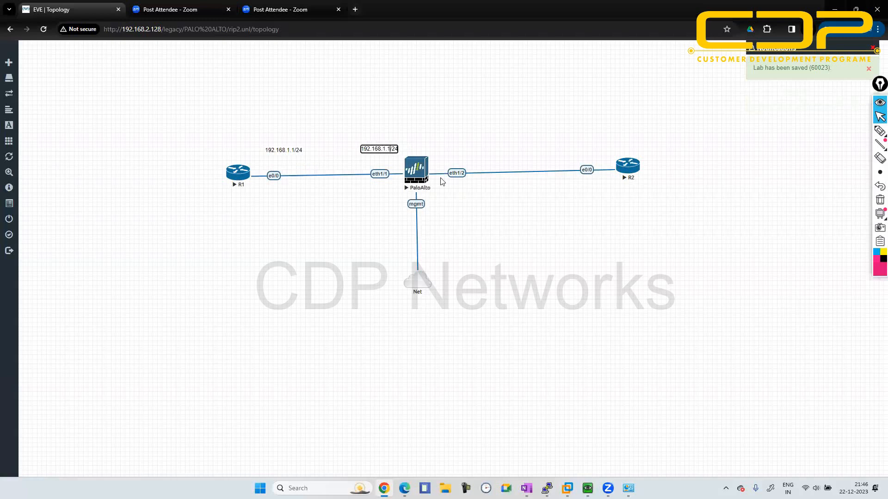
text(0)
click(460, 143)
- Add the text label 192.168.2.10 above the firewall's eth1/2 interface, and shift the two 192.168.1.x labels closer to the R1 link
right_click(433, 129)
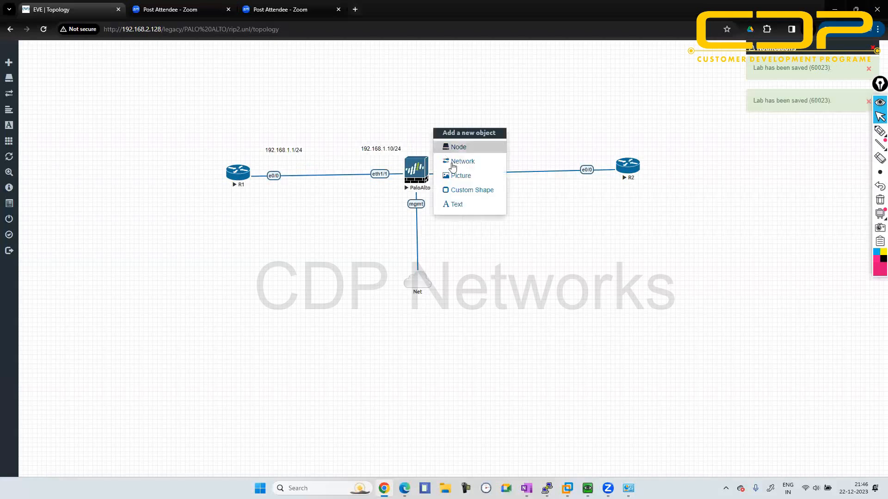
click(461, 206)
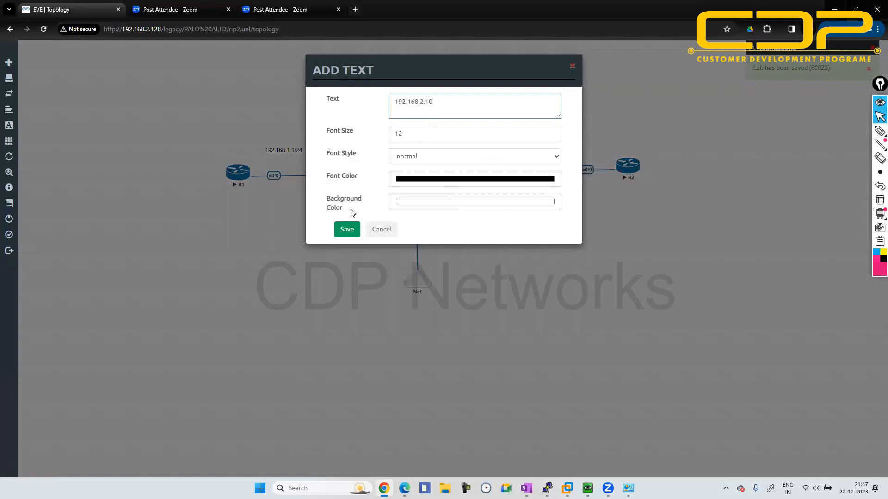
click(345, 229)
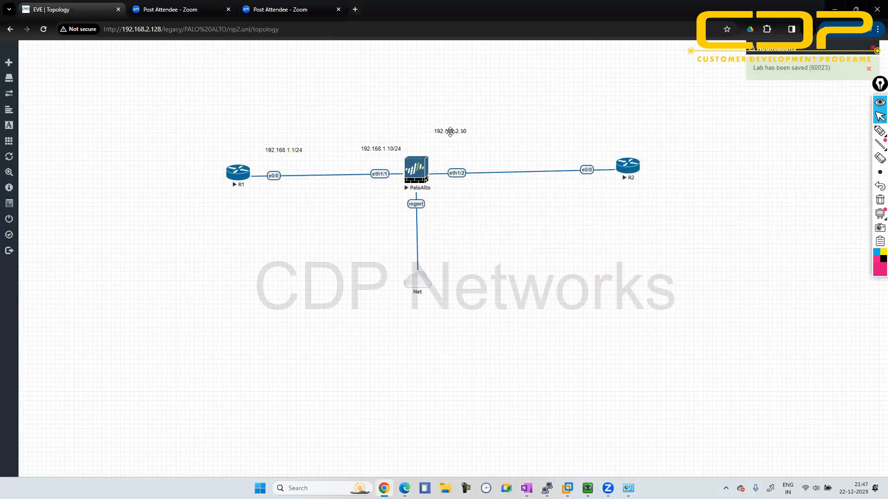
mouse_move(451, 130)
mouse_down()
mouse_move(458, 153)
mouse_move(454, 147)
mouse_up()
drag(383, 154, 372, 162)
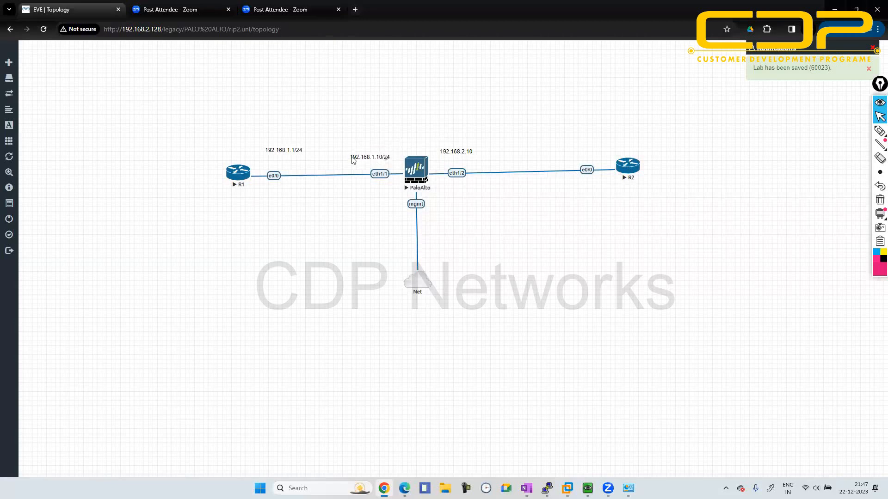
drag(280, 152, 274, 156)
- Duplicate the 192.168.1.1/24 label beside R1 and replace the copy's text with 1.1.1.1/24, 2.2.2.2/24 and 3.3.3.3/24 on separate lines
right_click(281, 156)
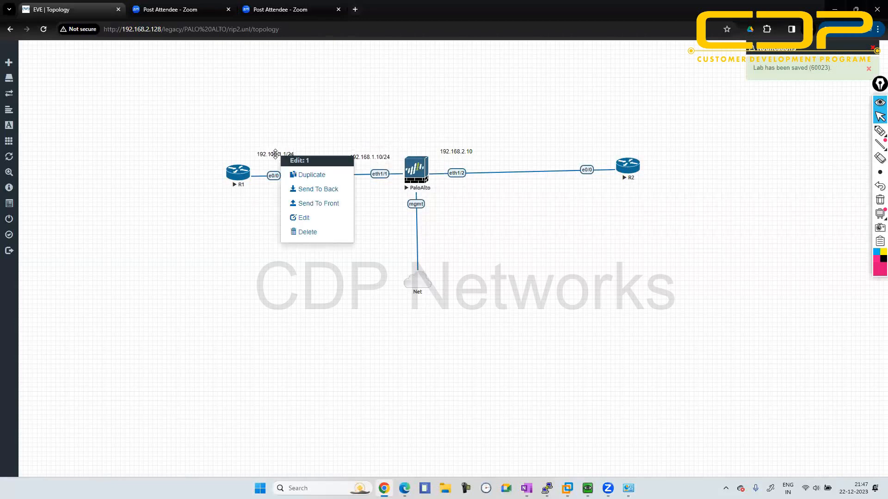
click(310, 174)
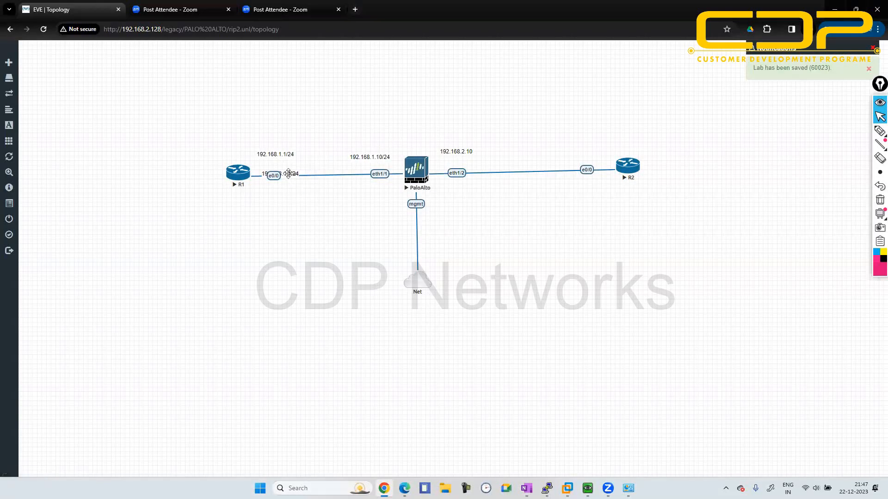
drag(288, 173, 207, 151)
double_click(208, 151)
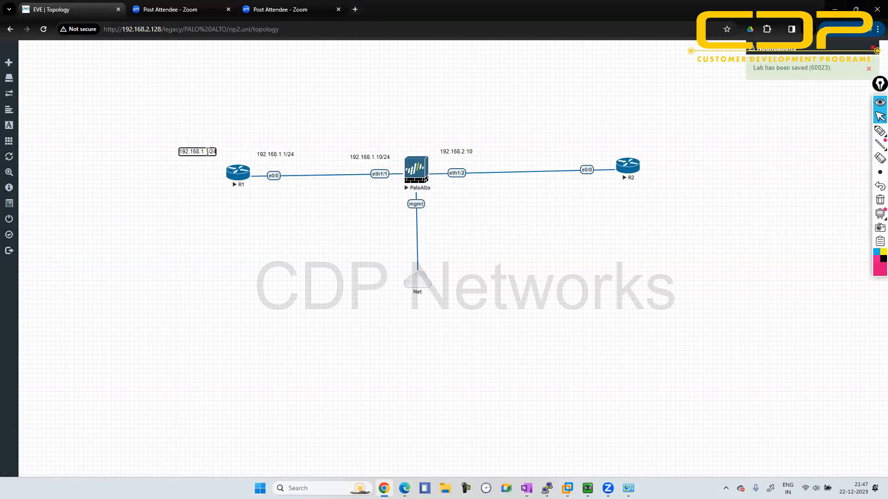
key(ctrl+a)
text(1)
text(.1.1.1/24)
key(Return)
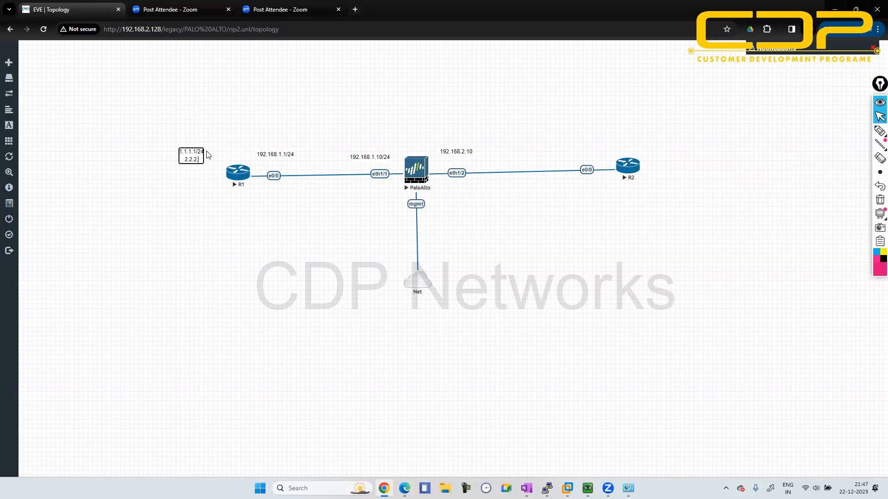
text(2.2.2.2/24)
key(Return)
text(3.3.3.3/24)
click(207, 187)
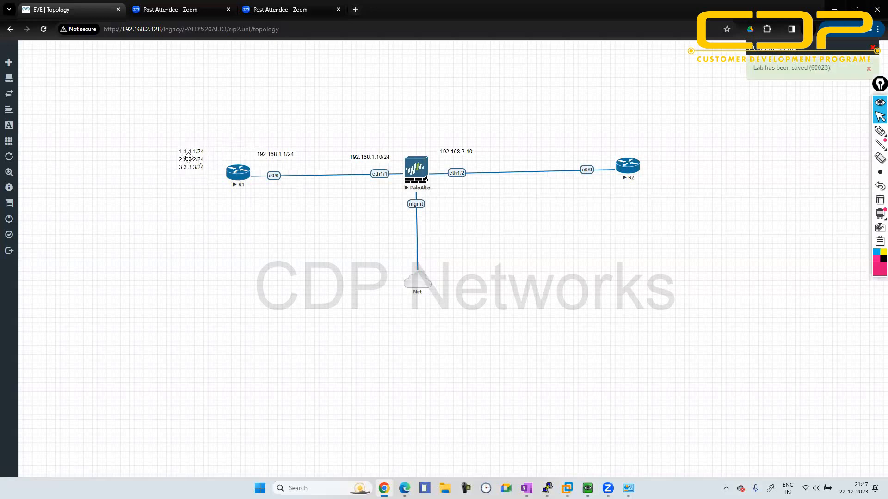
- Enlarge the three-line network label beside R1 until every address shows fully, and move it clear of the router
double_click(197, 158)
click(181, 185)
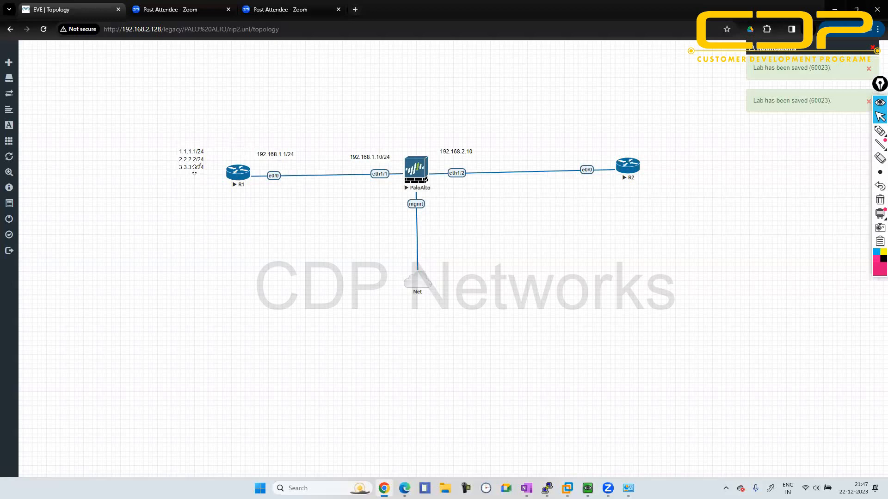
drag(195, 171, 178, 184)
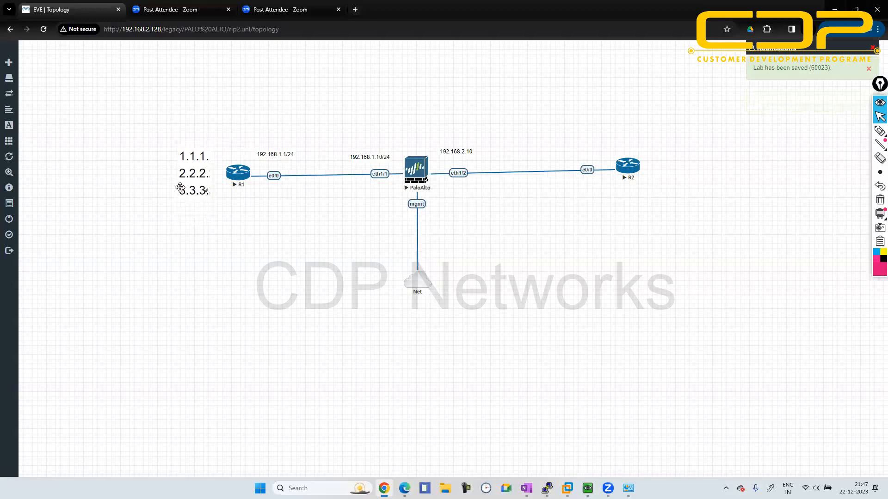
drag(179, 187, 221, 177)
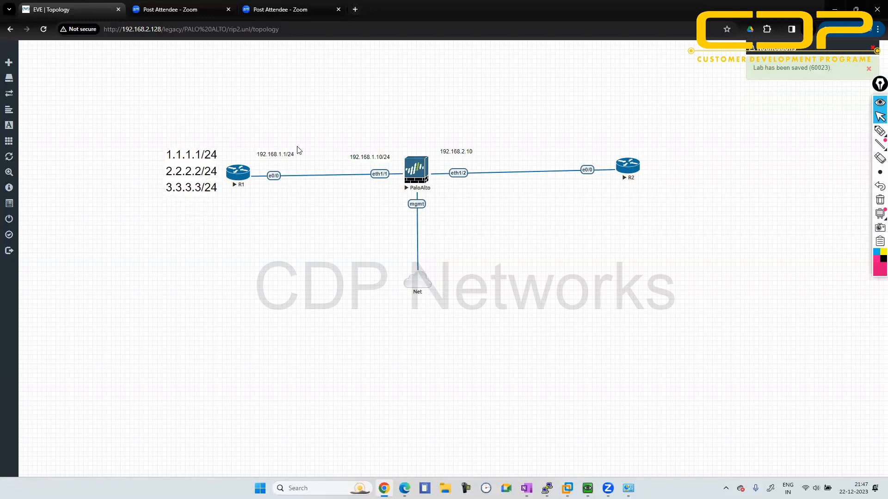
- Enlarge the address labels above R1's e0/0 and the firewall's eth1/2, and reposition the eth1/1 label
drag(303, 159, 307, 163)
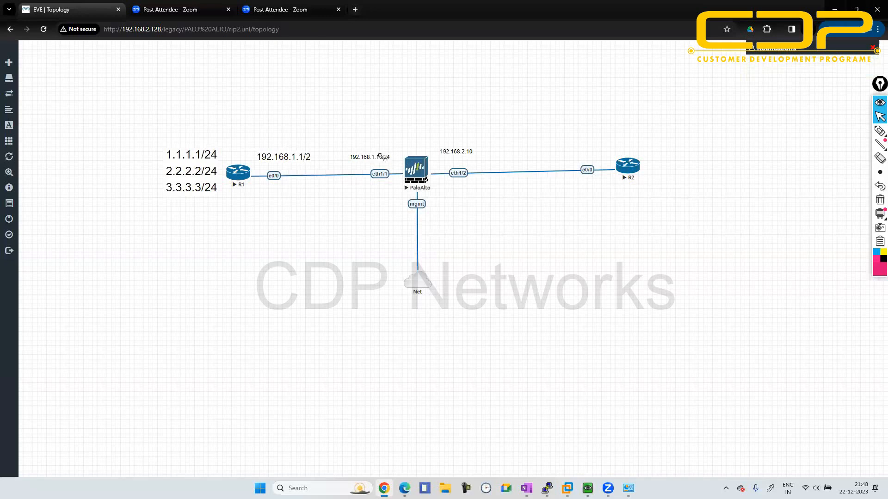
drag(380, 156, 389, 161)
drag(354, 158, 394, 155)
mouse_move(471, 150)
mouse_down()
mouse_move(485, 161)
mouse_move(470, 160)
mouse_move(486, 163)
mouse_move(471, 157)
mouse_up()
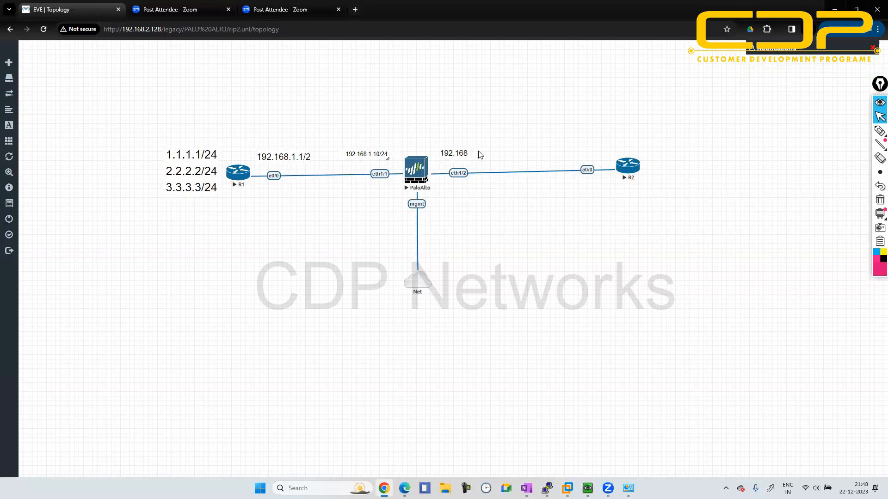
drag(468, 151, 499, 152)
drag(502, 202, 464, 154)
double_click(465, 154)
click(507, 209)
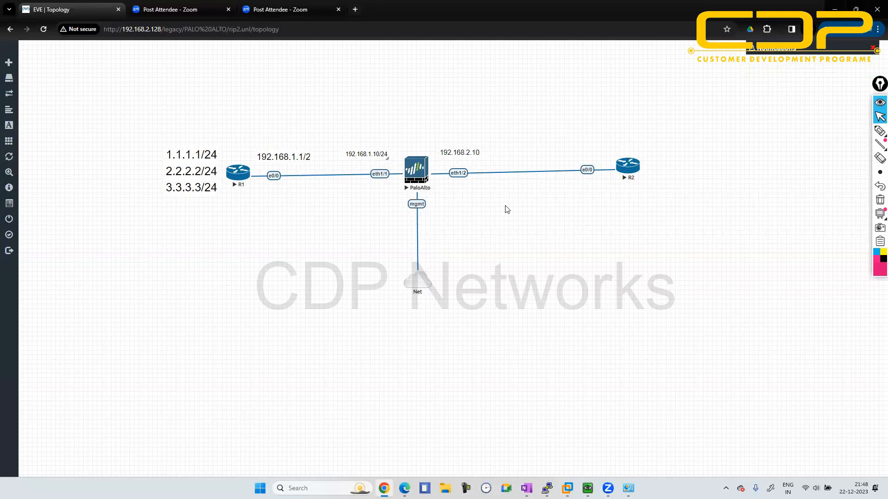
- Duplicate the 192.168.2.10 label above R2's e0/0 interface and change the copy to 192.168.2.1
right_click(461, 153)
click(484, 172)
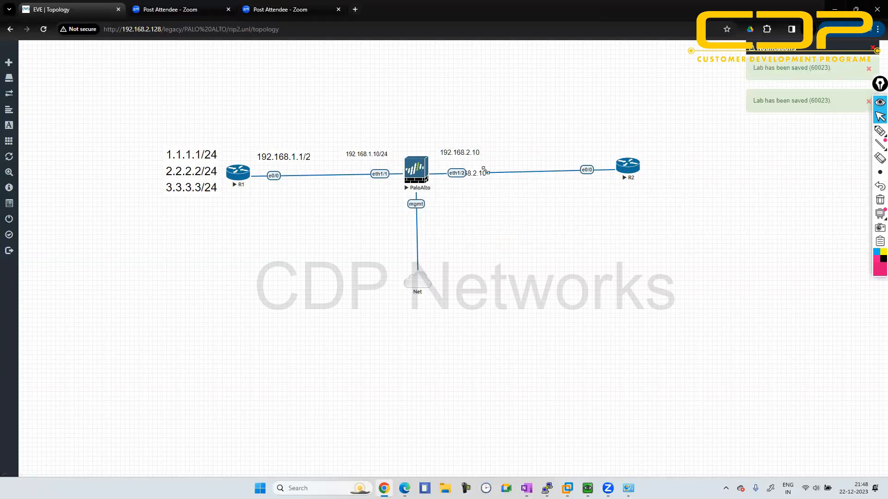
drag(484, 172, 585, 149)
double_click(585, 151)
click(596, 212)
drag(571, 150, 588, 156)
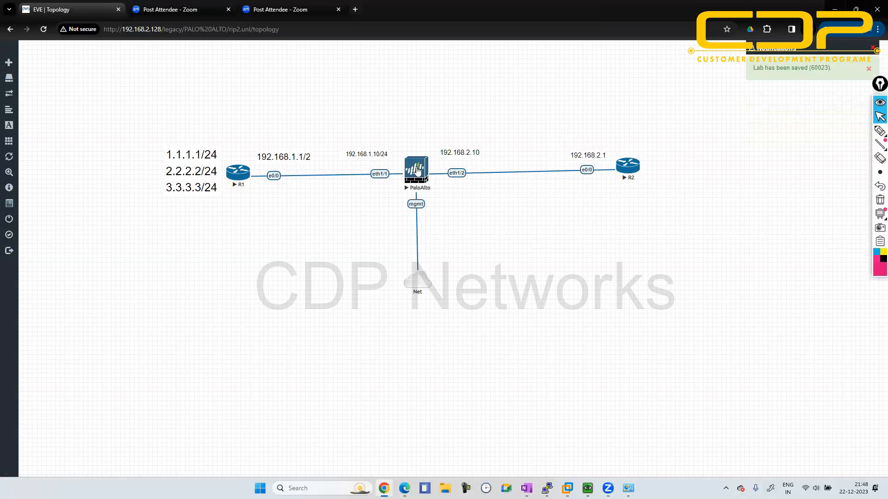
right_click(411, 171)
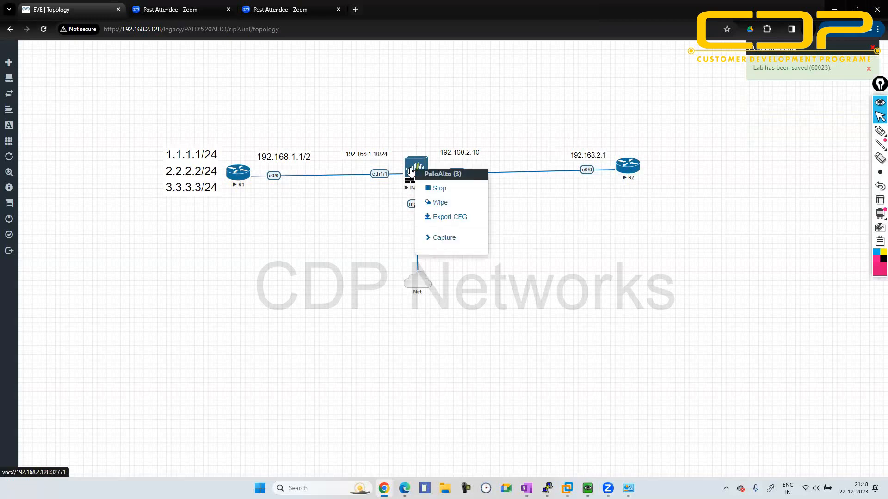
click(403, 119)
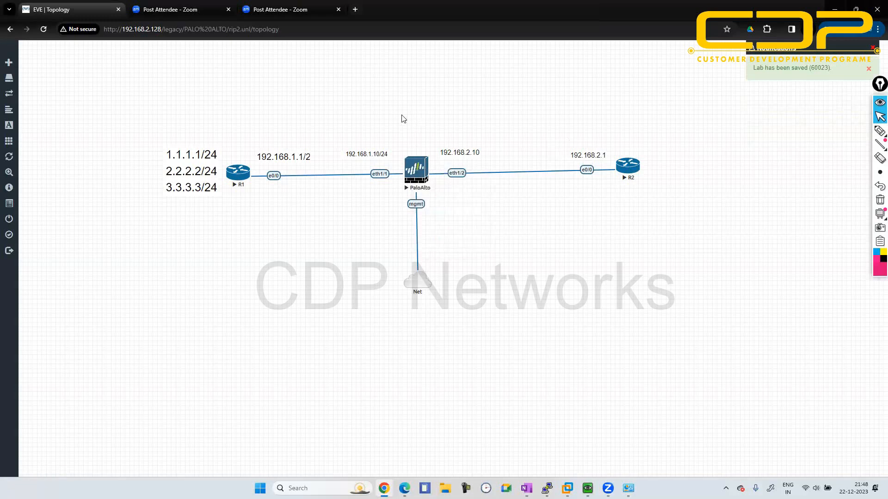
- Duplicate the address label above the firewall's eth1/1, change the copy to 5.5.5.5/24, and place it directly above the firewall
right_click(375, 153)
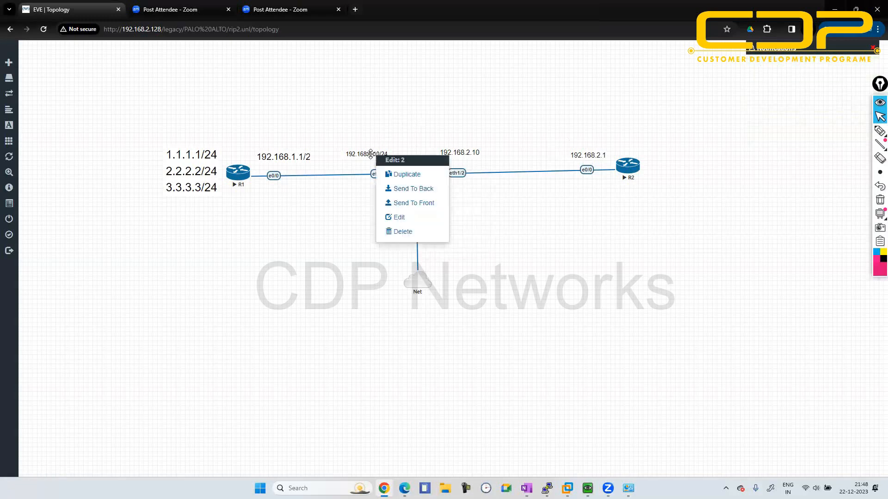
click(398, 175)
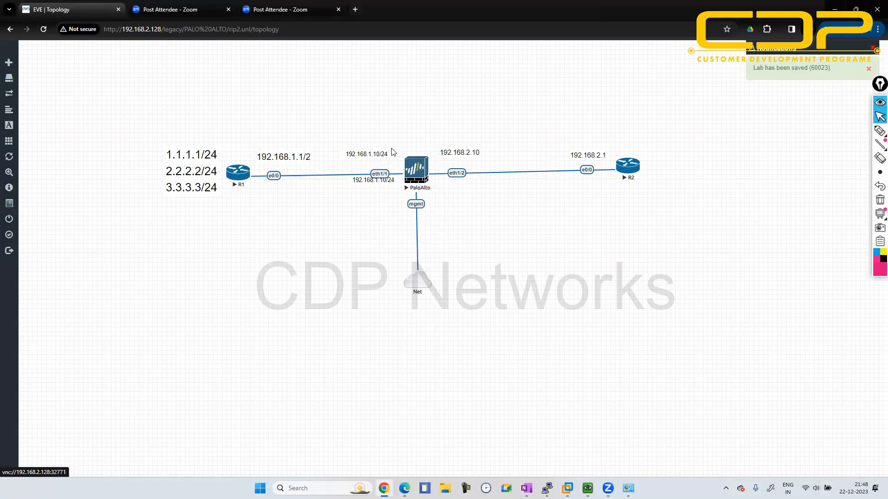
drag(381, 183, 422, 121)
double_click(422, 121)
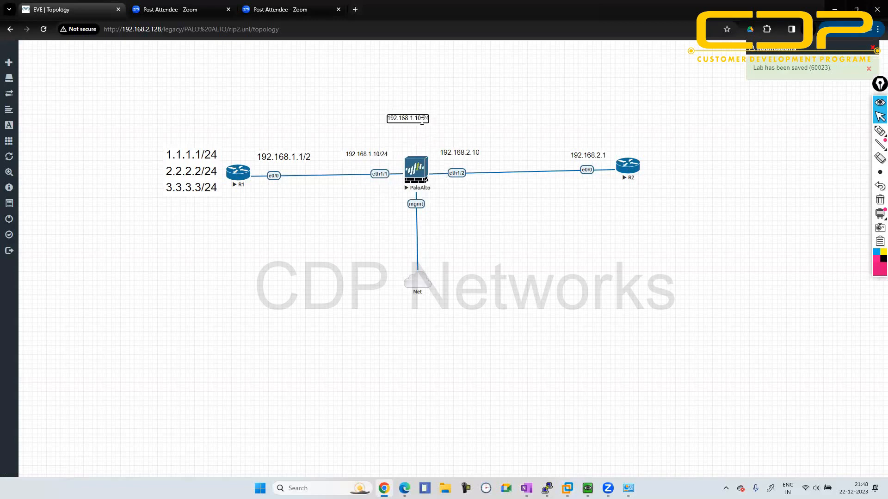
key(ctrl+a)
key(BackSpace)
text(5.5.5.5/24)
key(Return)
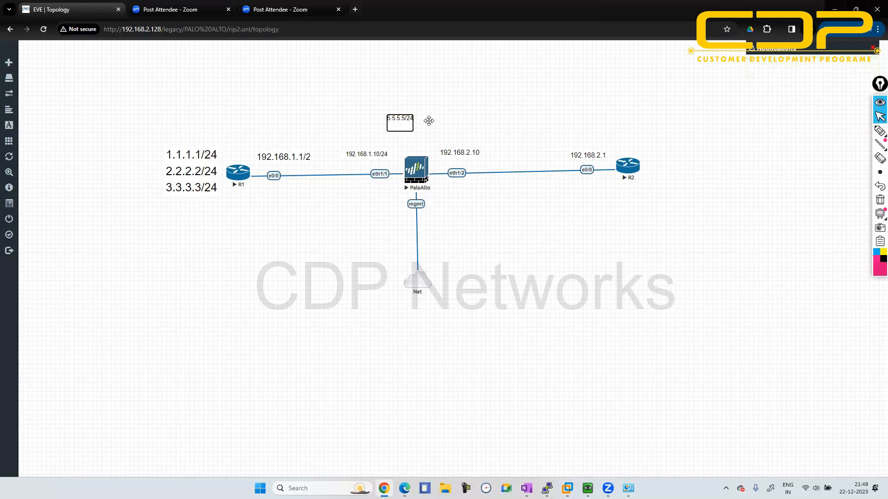
click(428, 121)
drag(402, 118, 417, 143)
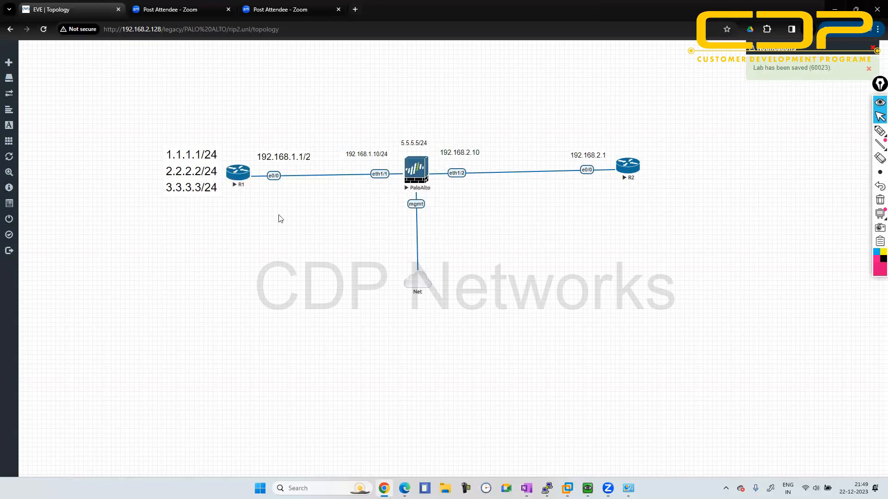
- Open the PaloAlto node's console to check its management IP address, and minimize it
click(414, 180)
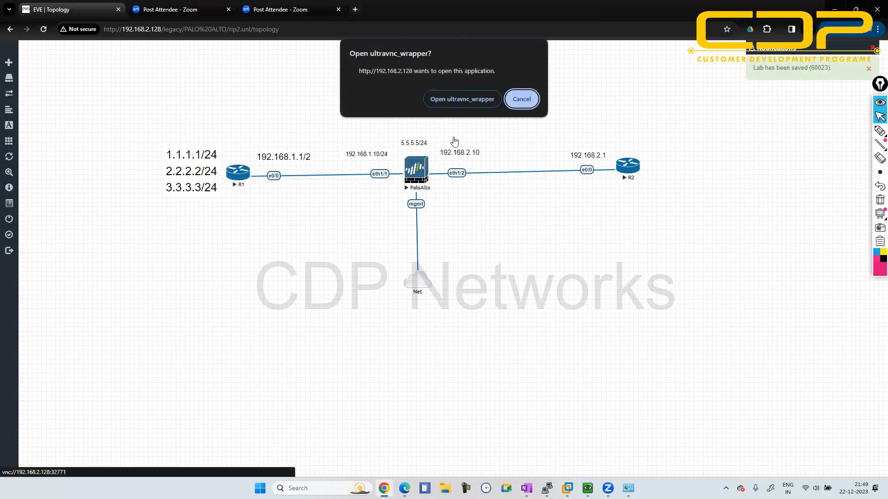
click(460, 100)
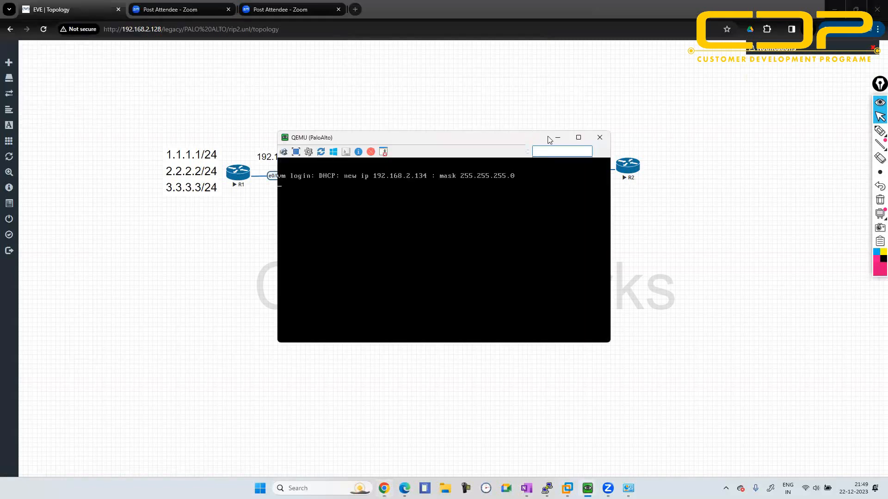
click(557, 137)
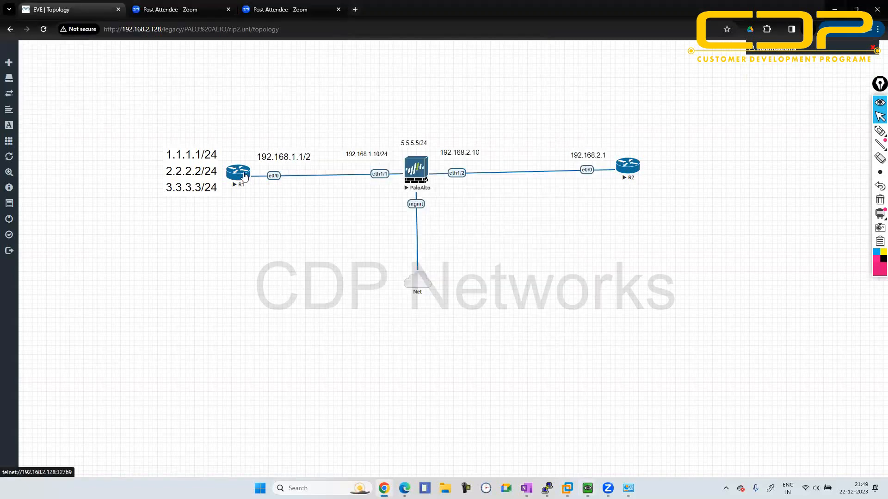
- Open R1's console, decline the initial configuration dialog, and move the console window clear of R1 and its labels
click(244, 177)
click(406, 100)
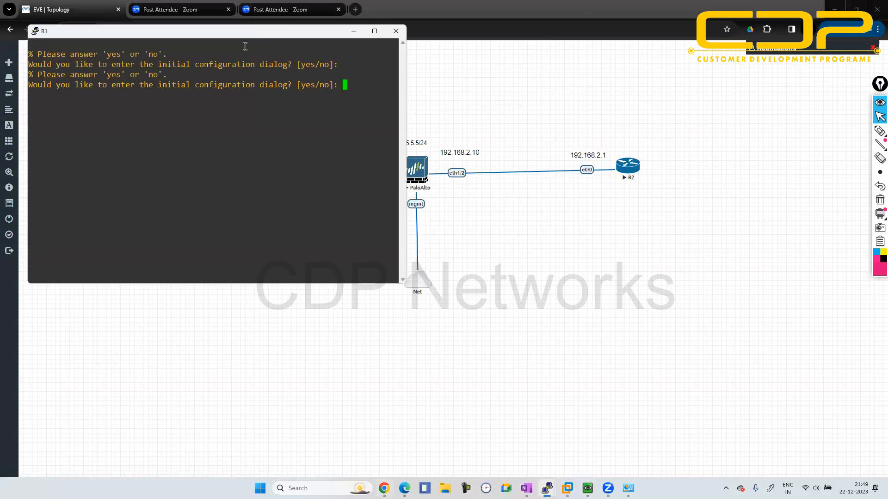
text(n)
key(Return)
drag(216, 37, 518, 134)
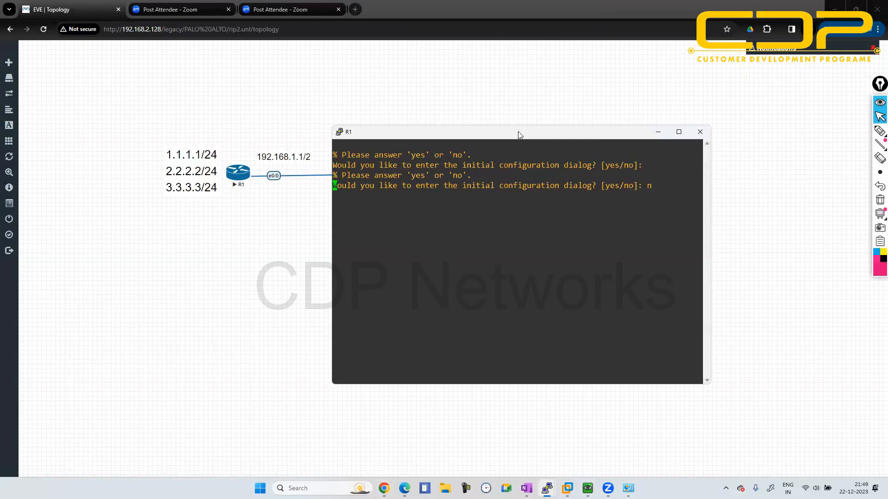
key(Return)
key(Return)
key(Return)
key(Return)
key(Return)
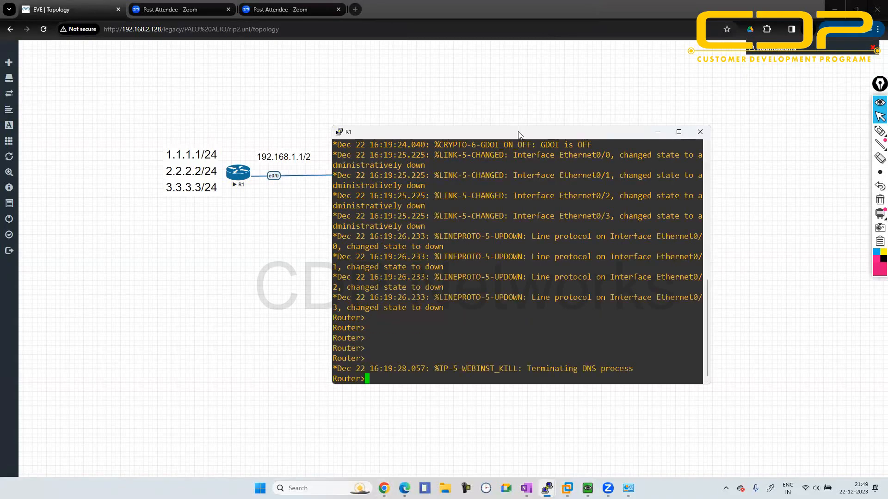
- Enter privileged mode and global configuration mode on R1
text(en)
key(Return)
text(conf t)
key(Return)
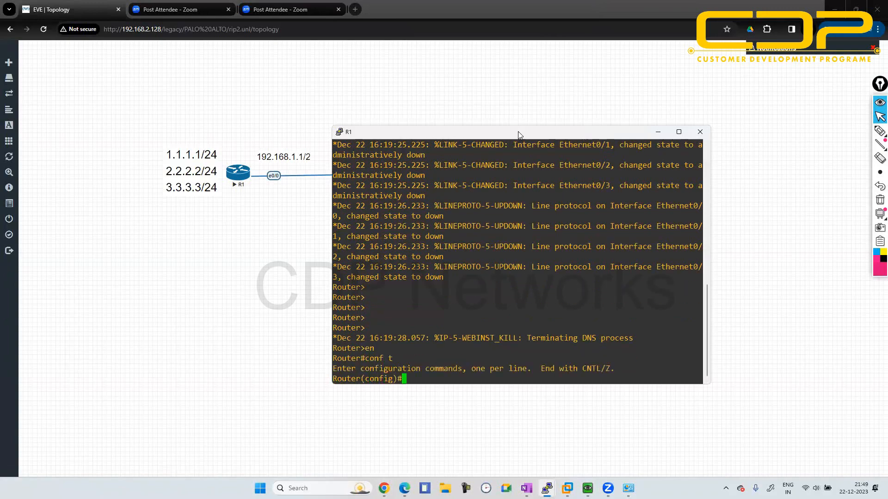
text(itn e0/0)
key(Return)
text(ip)
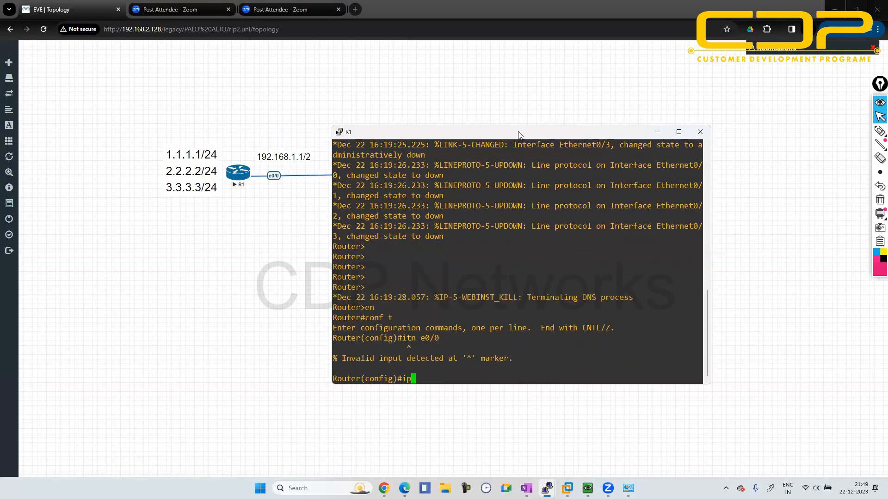
key(BackSpace)
key(BackSpace)
- Assign 192.168.1.1 with mask 255.255.255.0 to R1's e0/0 interface
text(itn e0)
key(BackSpace)
key(BackSpace)
key(BackSpace)
key(BackSpace)
key(BackSpace)
text(nt e0/0)
key(Return)
text(ipa ad)
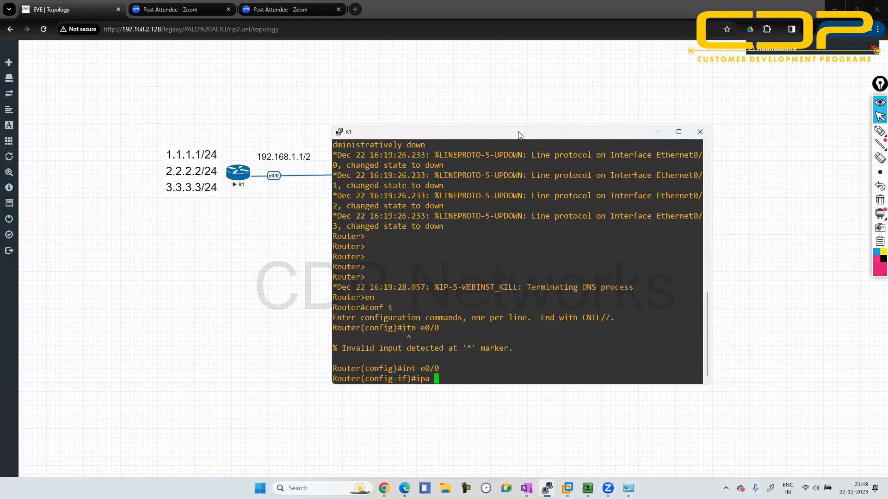
key(BackSpace)
key(BackSpace)
key(BackSpace)
key(BackSpace)
key(BackSpace)
text(add 192.168.1.1 255.255.255.0)
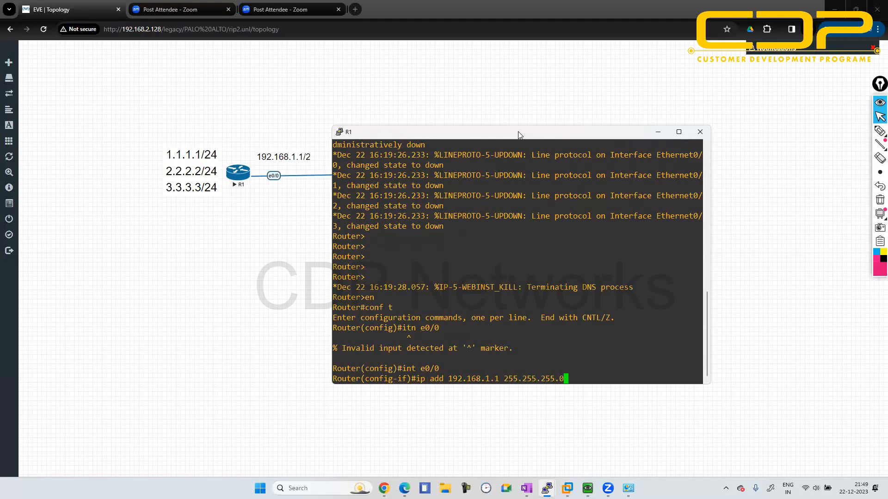
key(Return)
- Enable R1's e0/0 interface with no shutdown and exit its interface configuration
text(no sh)
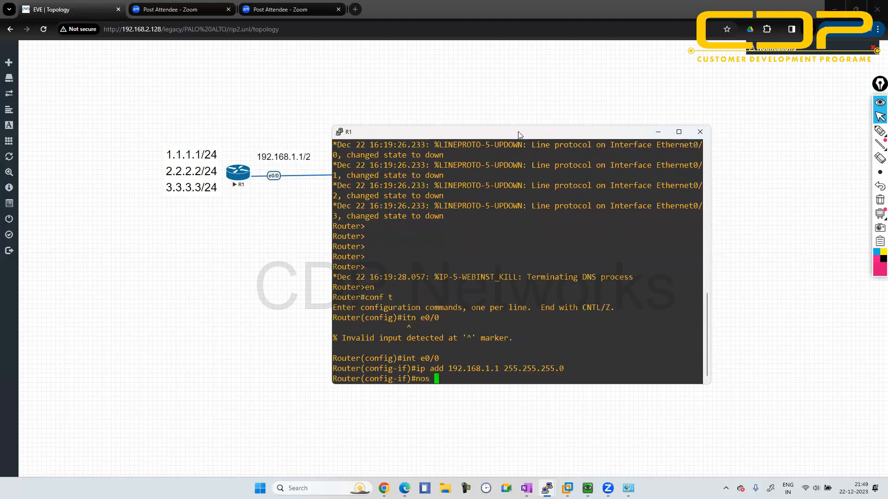
key(Return)
text(exit)
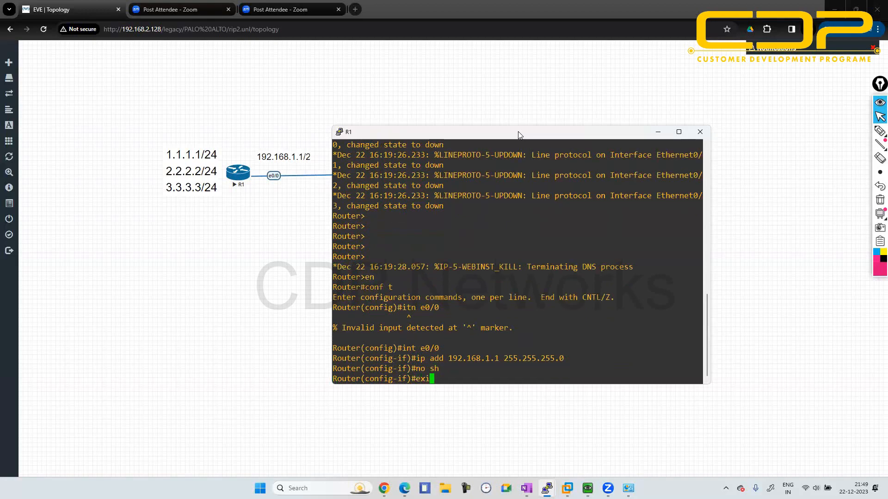
key(Return)
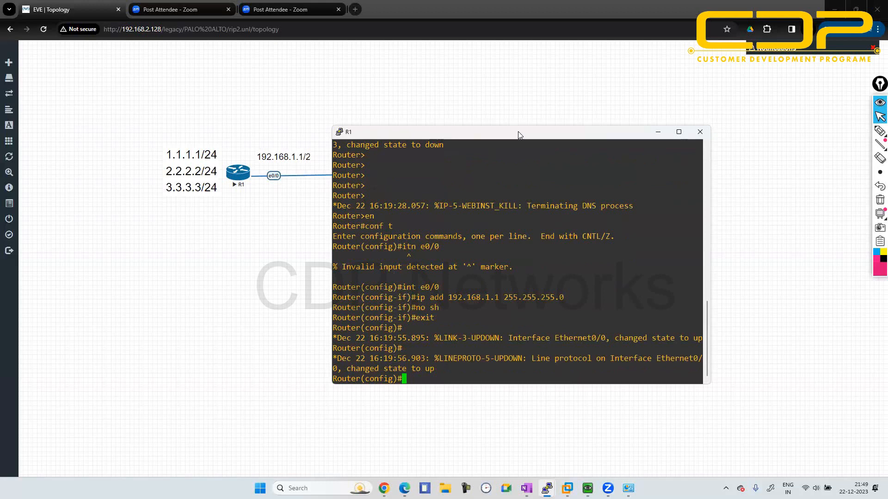
- Create loopback 1 on R1 with address 1.1.1.1 and mask 255.255.255.0
text(int l1)
key(Return)
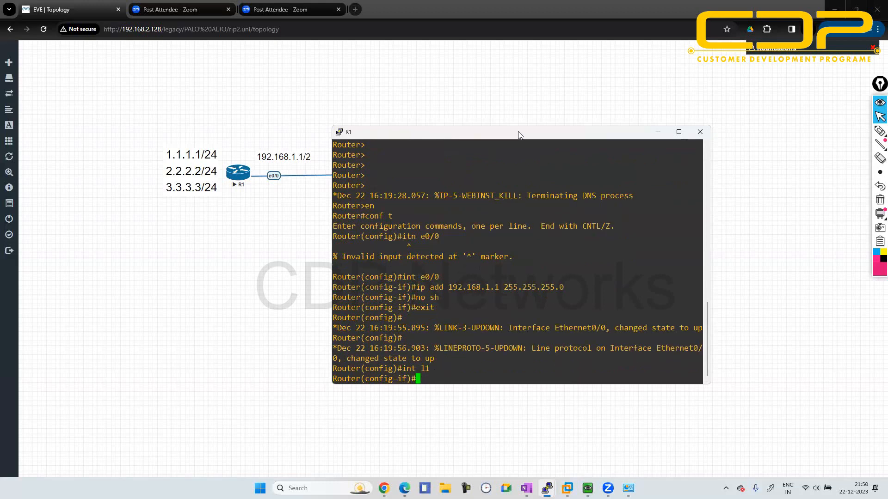
text(ip add 1.1.1.1)
text(25)
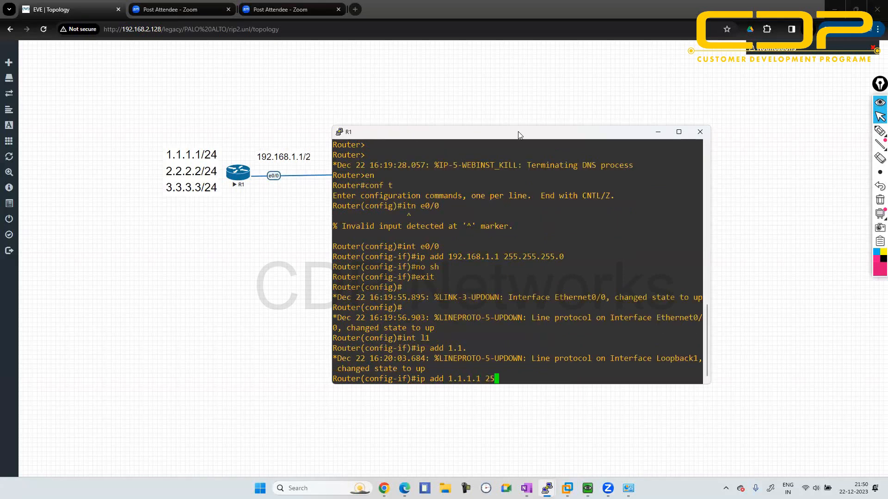
text(5.255.255.0)
key(Return)
- Create loopback 2 on R1 with address 2.2.2.2 and mask 255.255.255.0, and enable it
text(ig-if)#int l2)
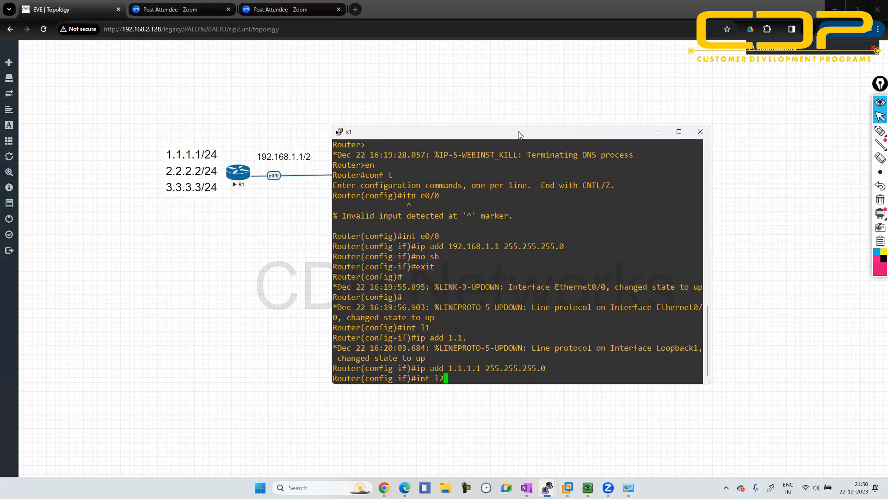
key(Return)
text(ip)
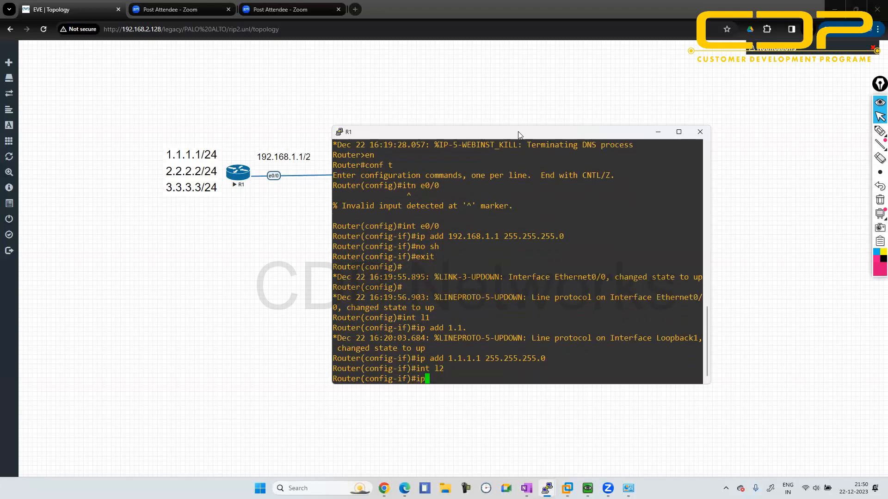
text( add 2.2)
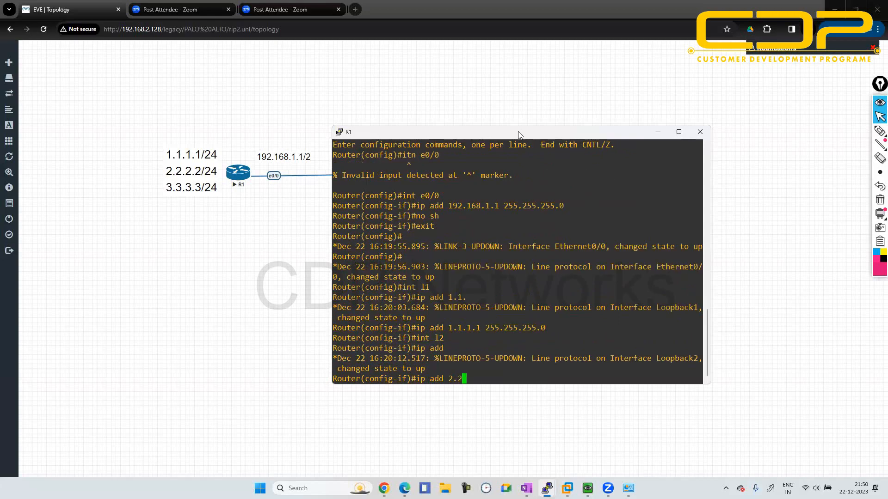
text(.2.2 255.255.255.0)
key(Return)
text(no sh)
key(Return)
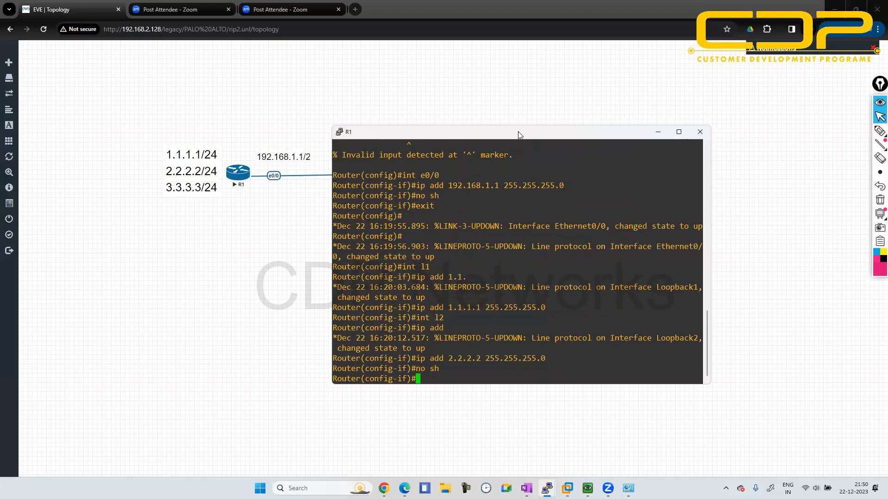
- Create loopback 3 on R1 with address 3.3.3.3 and mask 255.255.255.0, and return to global configuration mode
text(int l3)
key(Return)
text(ip add )
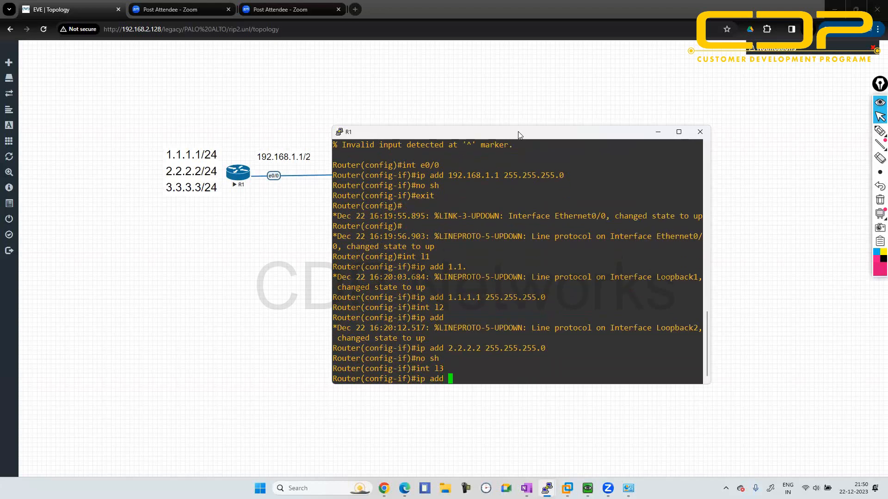
text(3..3)
key(BackSpace)
key(BackSpace)
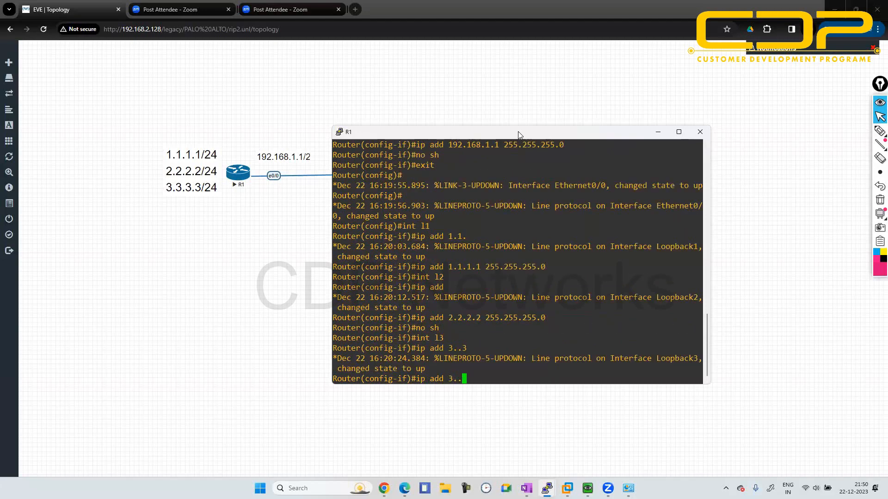
text(3.3.3 255.255.255.0)
key(Return)
text(exit)
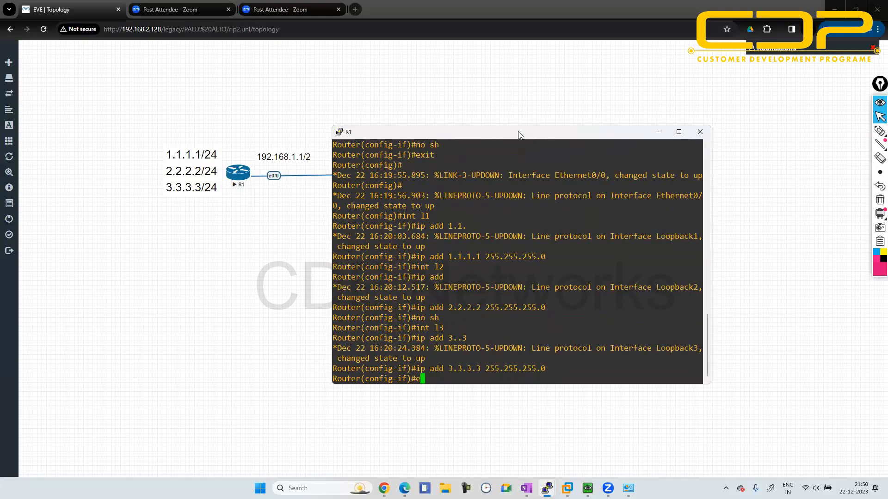
key(Return)
- Start the RIP routing process on R1
text(ig)#r)
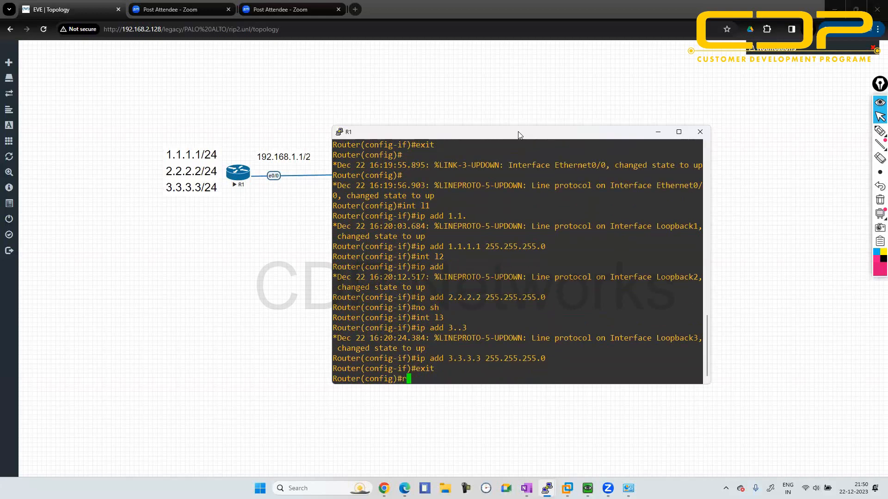
text(ou)
text(ter rip)
key(Tab)
key(Return)
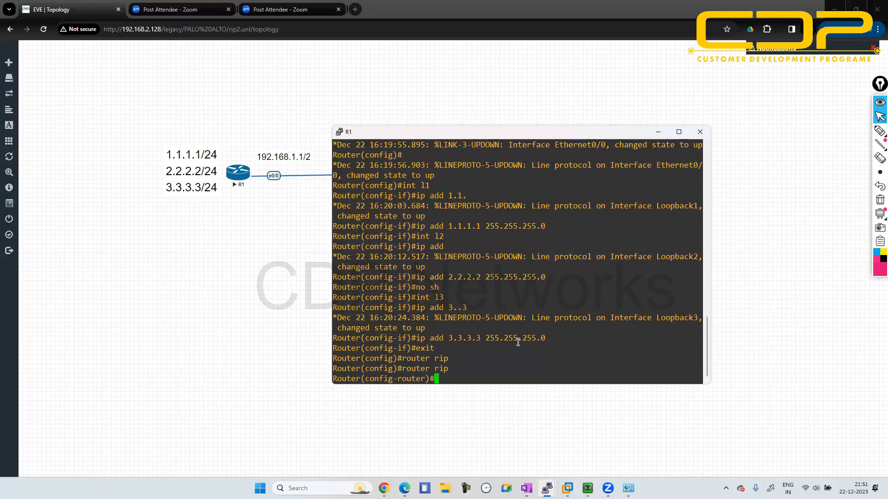
- Advertise networks 1.1.1.0 and 2.2.2.0 in R1's RIP process
text(net)
key(Tab)
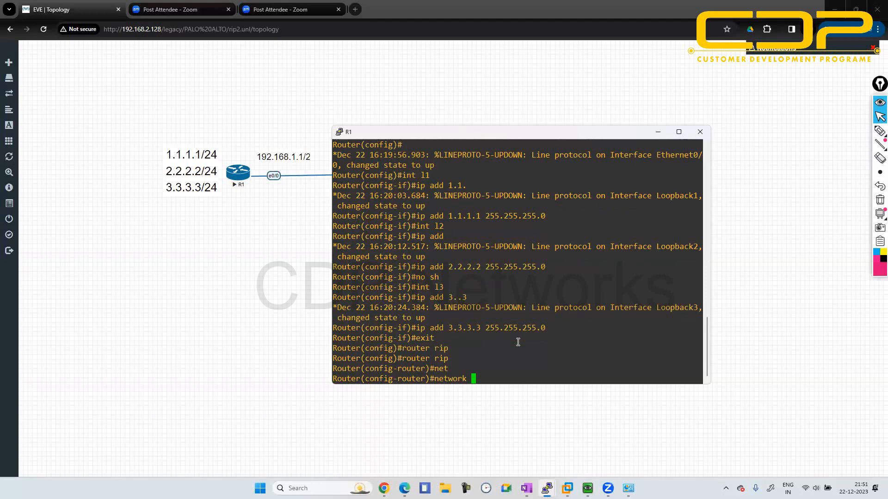
text(1.1.1.0)
key(Return)
text(net)
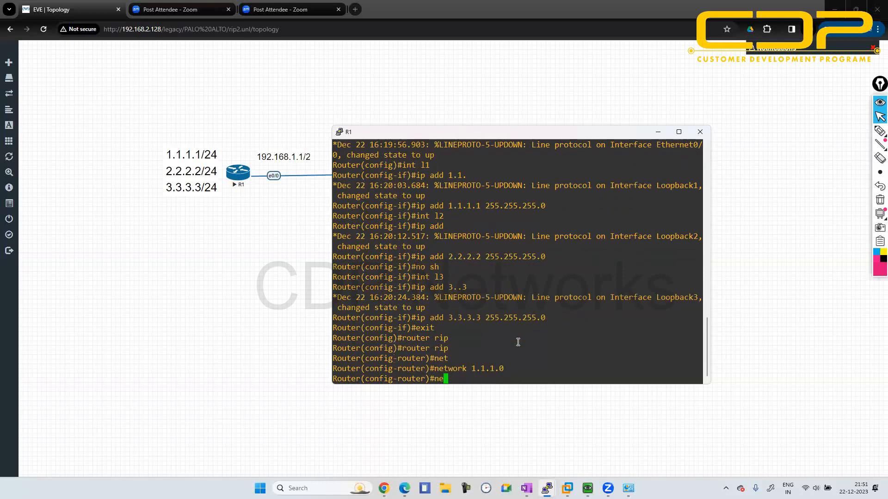
key(Tab)
text(2.2.2)
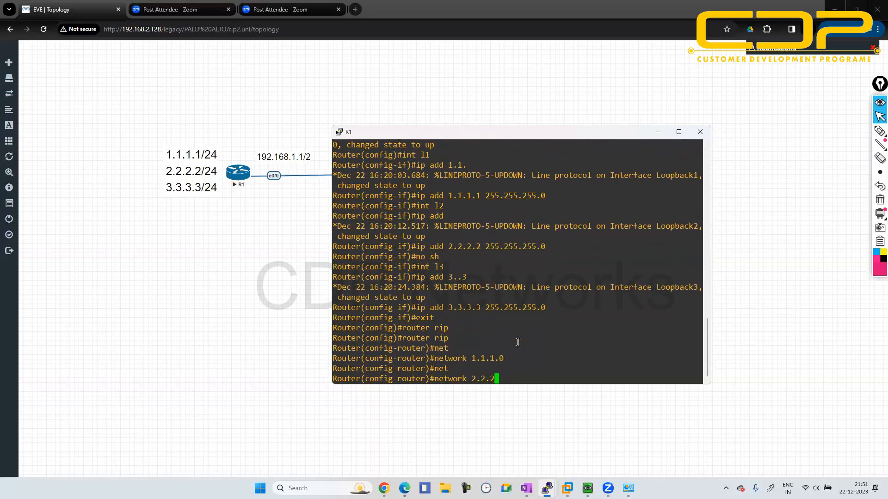
text(.0)
key(Return)
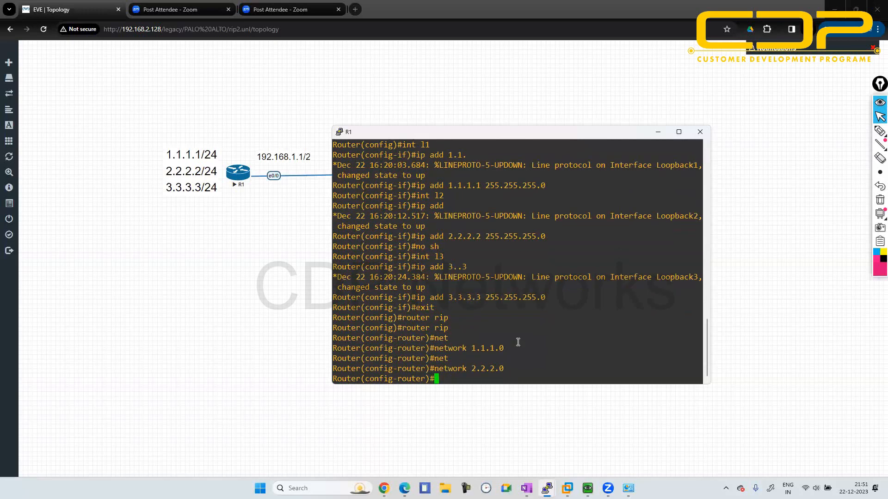
- Exit RIP configuration on R1 and remove the RIP routing process
text(exit)
key(Return)
text(no router )
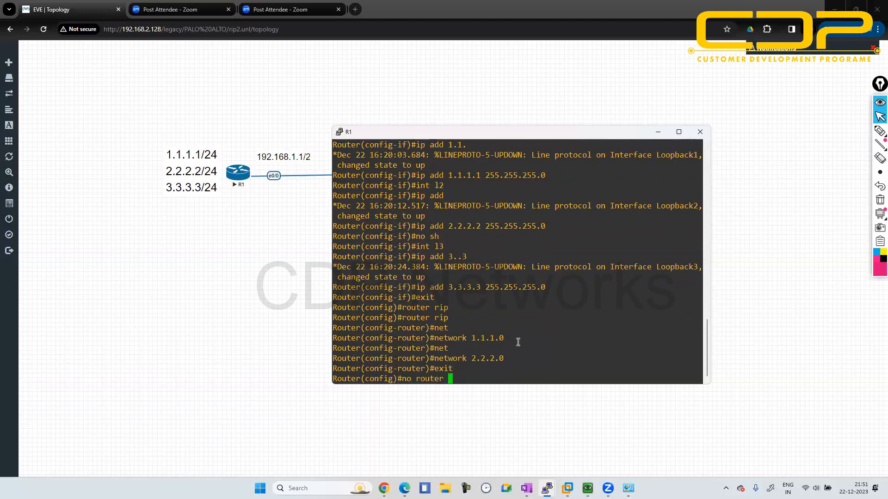
text(rip)
key(Return)
key(Up)
key(Return)
- Start the RIP process on R1 again and advertise all networks with 0.0.0.0
text(router ri)
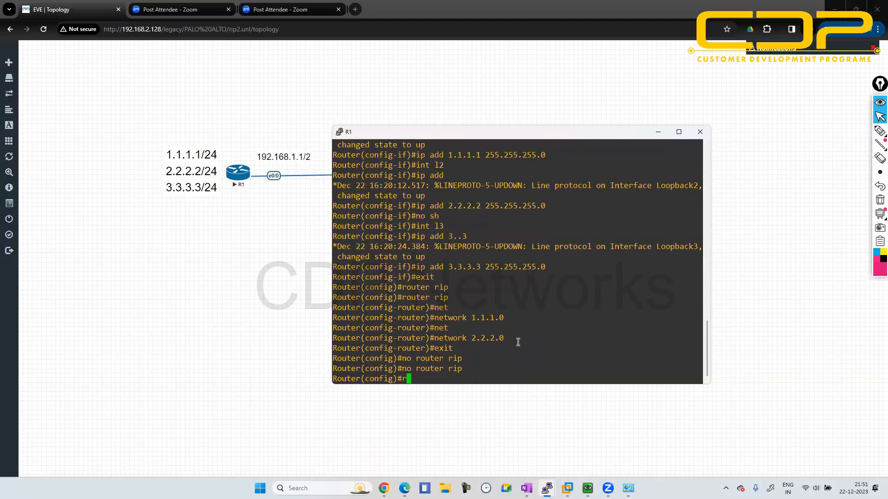
text(p)
key(Return)
text(net)
key(Tab)
text(0.0.0.0)
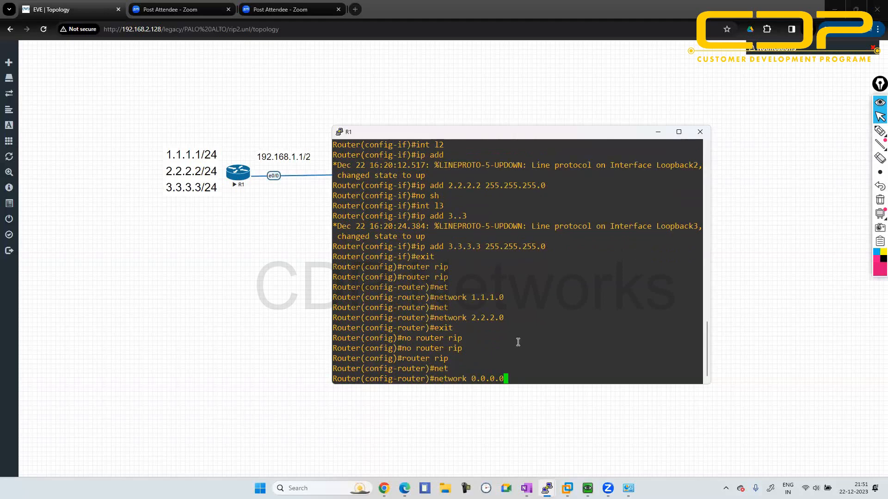
key(Return)
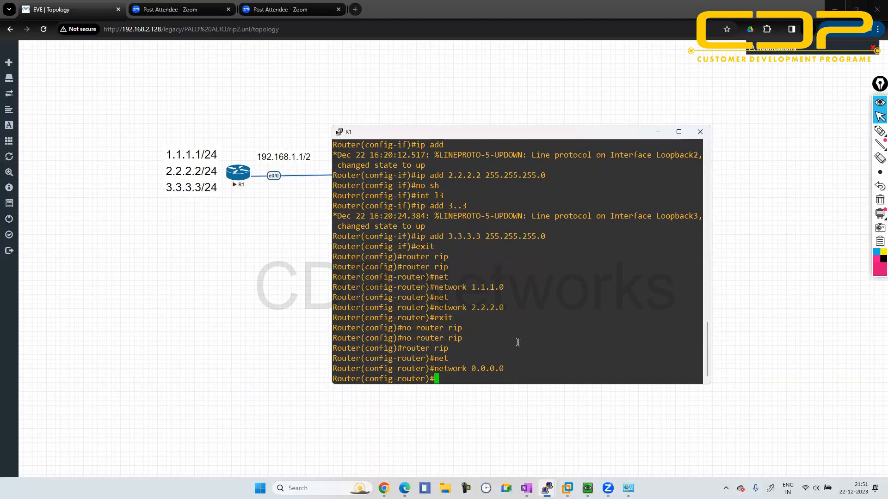
- Set R1's RIP to version 2 with auto-summary disabled, return to global configuration mode and minimize the R1 console
text(version 2)
key(Return)
text(no aut)
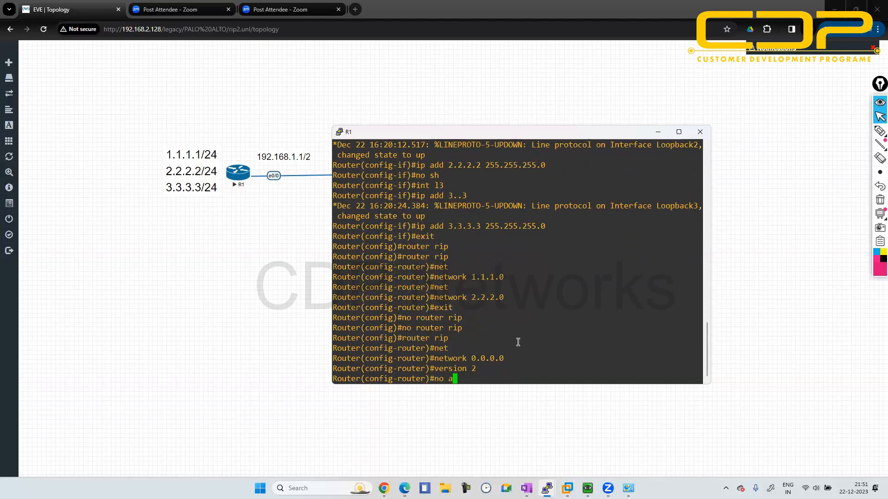
key(Tab)
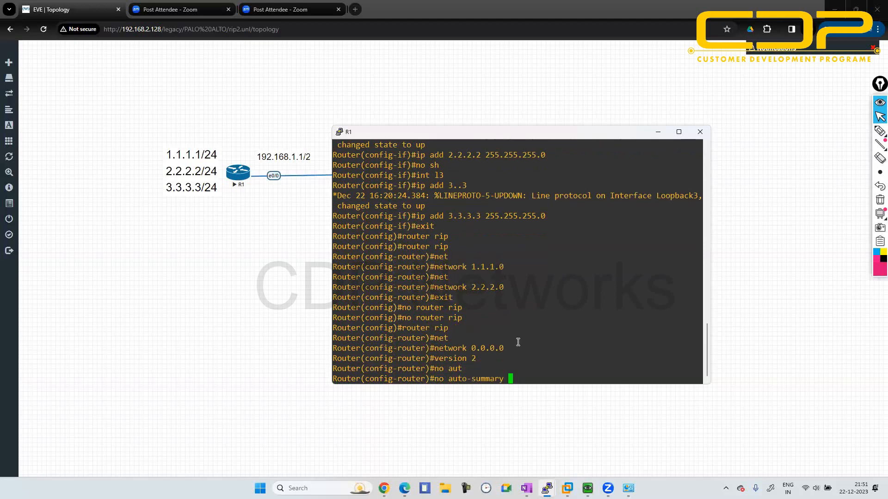
key(Return)
text(exi)
text(t)
key(Return)
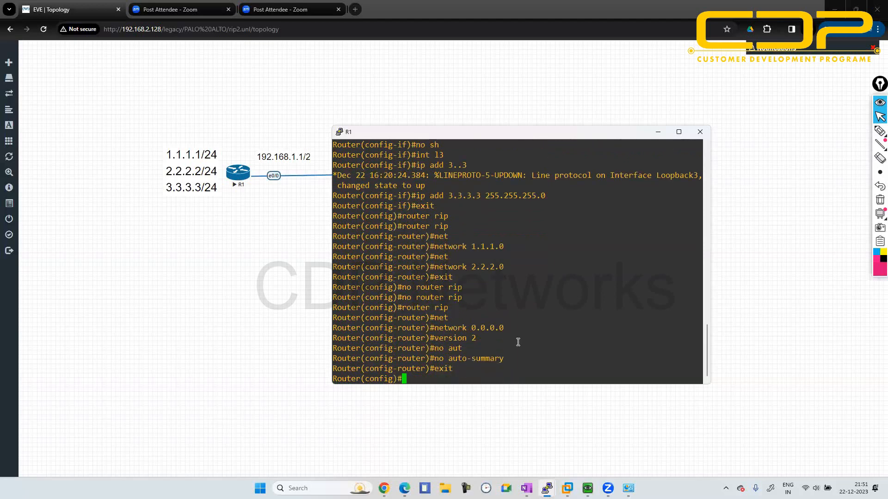
click(658, 134)
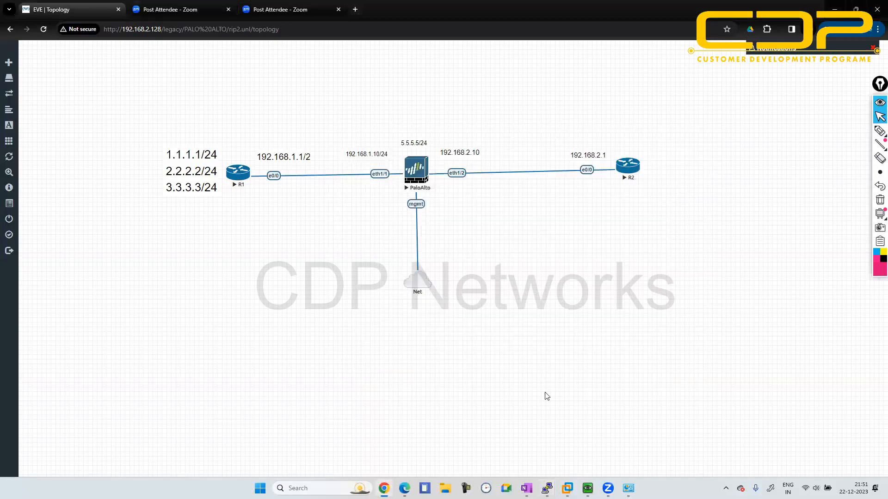
mouse_move(567, 487)
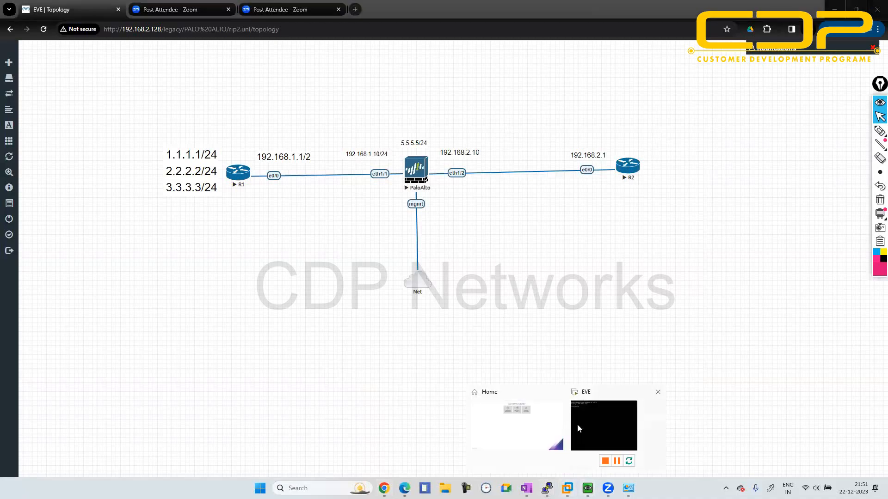
click(577, 424)
click(861, 5)
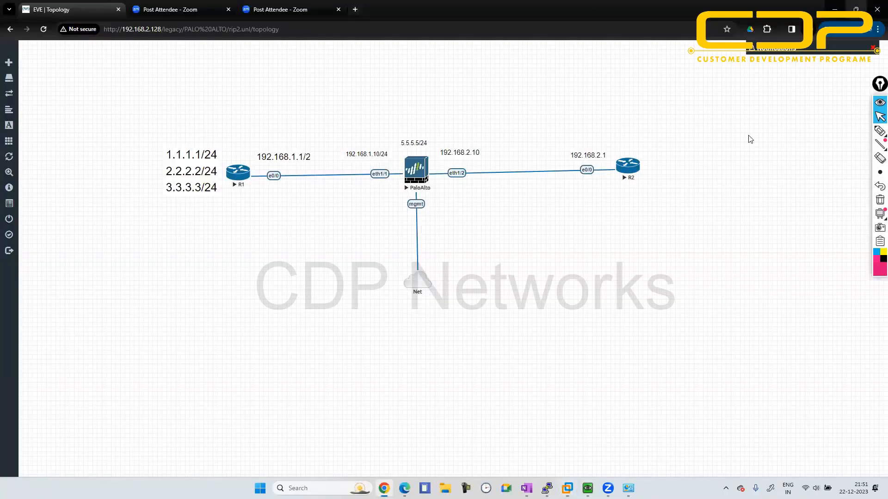
- Switch to the PaloAlto QEMU console showing the DHCP address and bring up a fresh login prompt
mouse_move(588, 488)
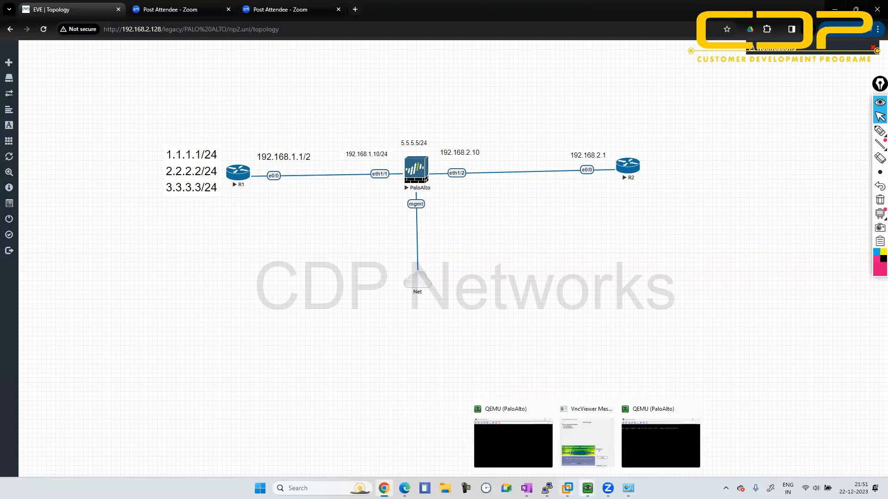
click(644, 442)
key(Return)
key(Return)
key(Return)
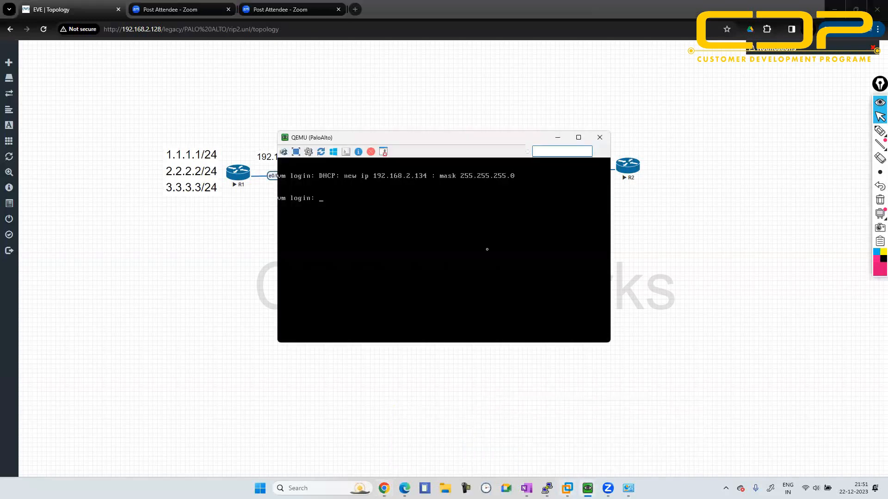
- Try to log in to the PaloAlto console as admin with the account password
text(admin)
key(Return)
key(Return)
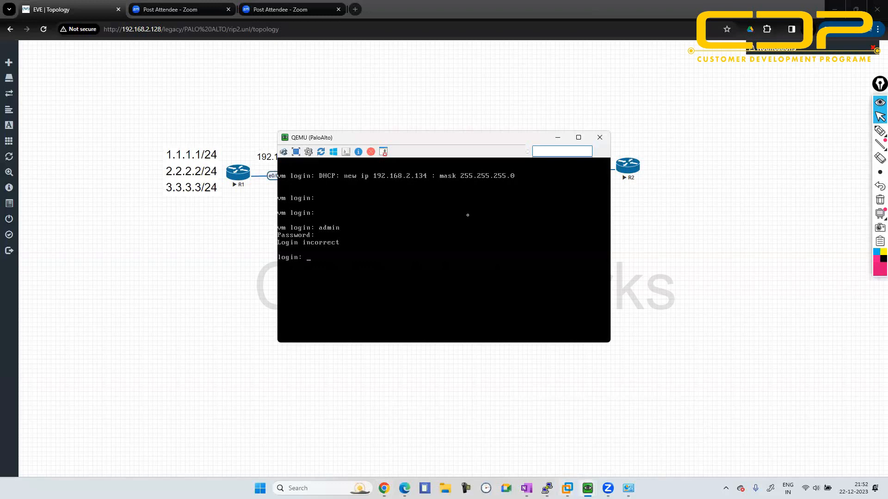
- Log in to the firewall console again with username admin and the account password, and minimize the console
text(admin)
key(Return)
key(Return)
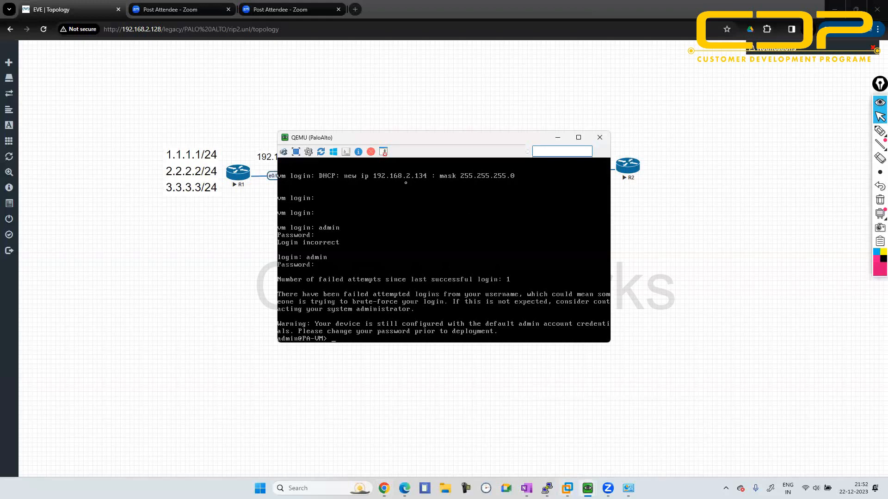
click(557, 138)
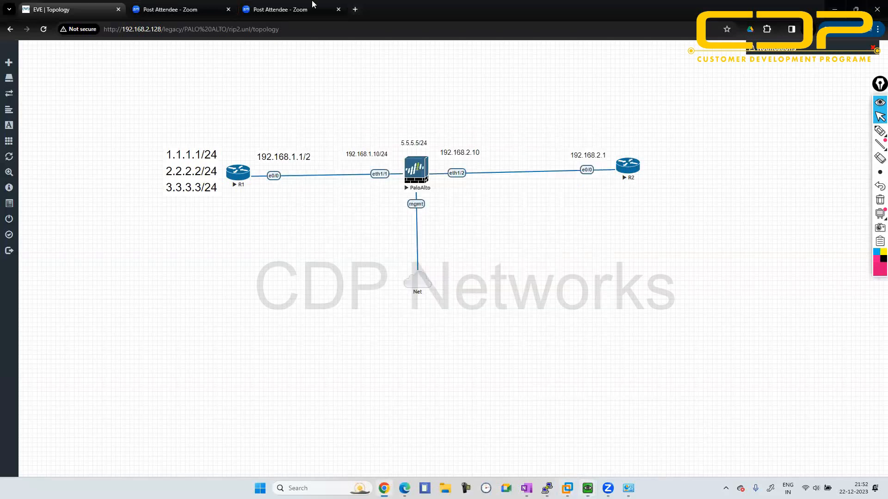
- Go to 192.168.2.134 in a new browser tab
click(354, 10)
text(192.1)
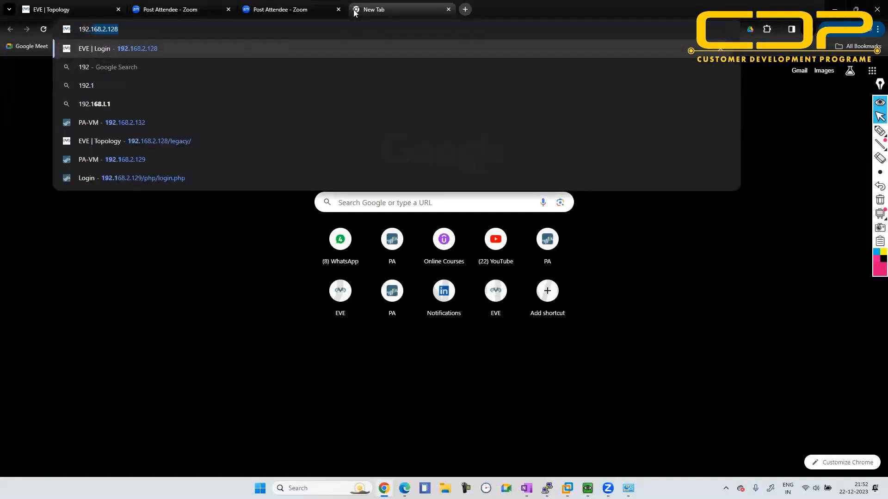
text(68.2.13)
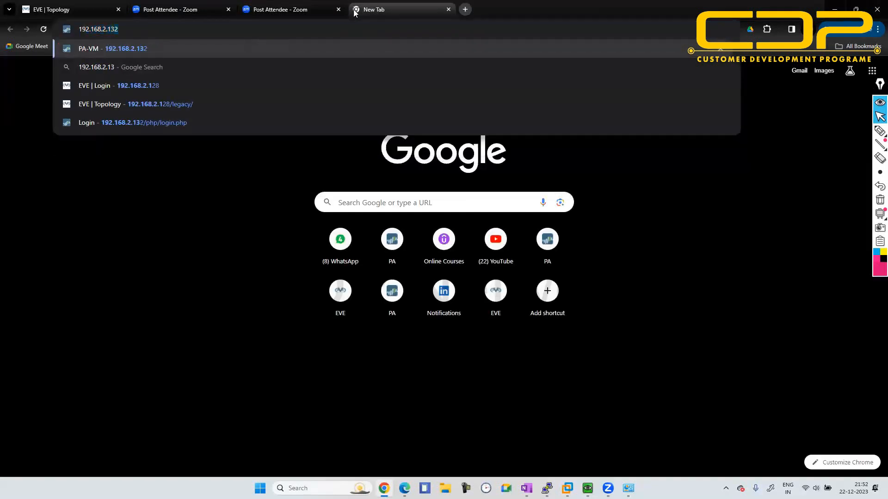
text(4)
key(Return)
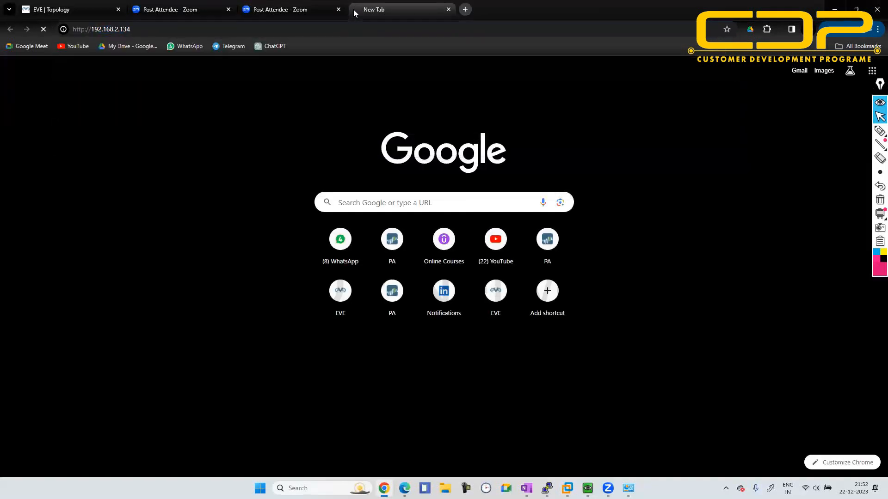
click(143, 29)
key(Left)
key(Right)
key(Right)
key(Right)
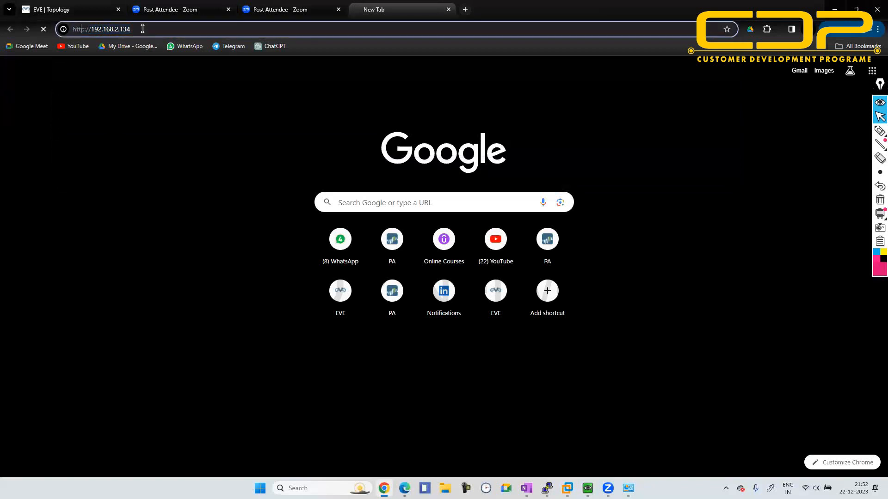
text(s)
key(Return)
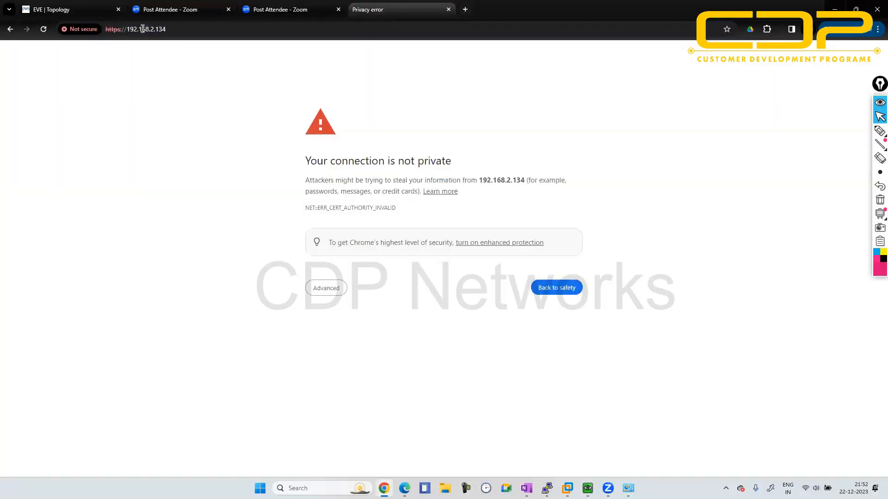
click(327, 288)
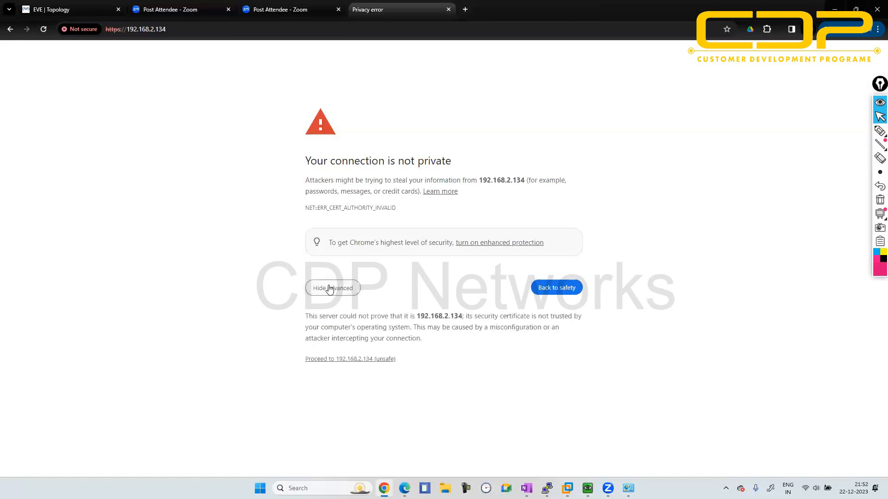
click(351, 358)
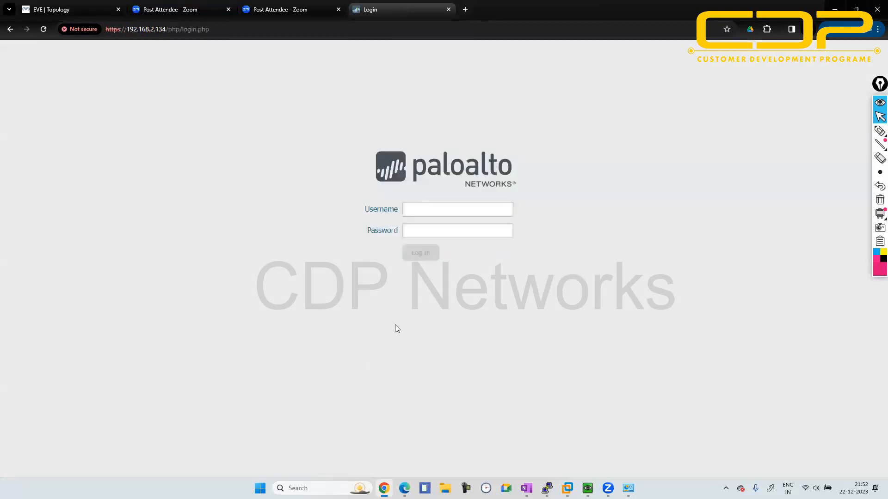
- Log in to the Palo Alto web interface as admin with the account password and dismiss the startup messages
click(464, 213)
text(admin)
key(Tab)
text(admin)
key(Return)
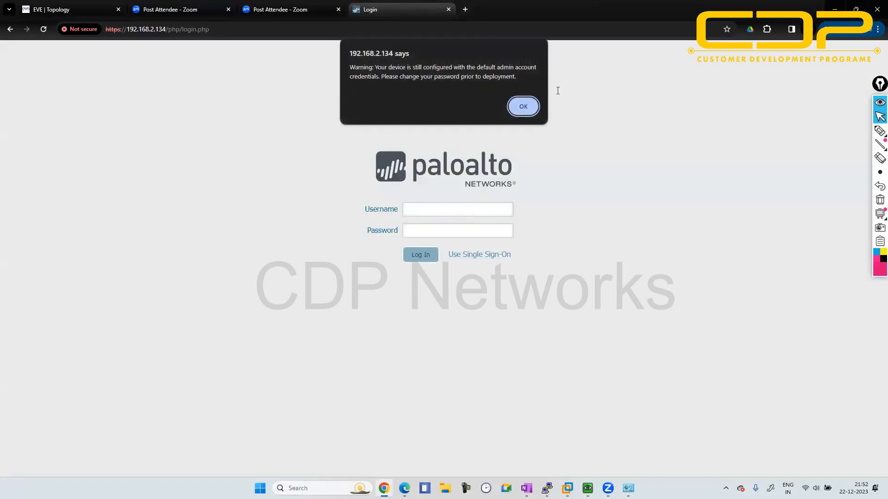
click(518, 107)
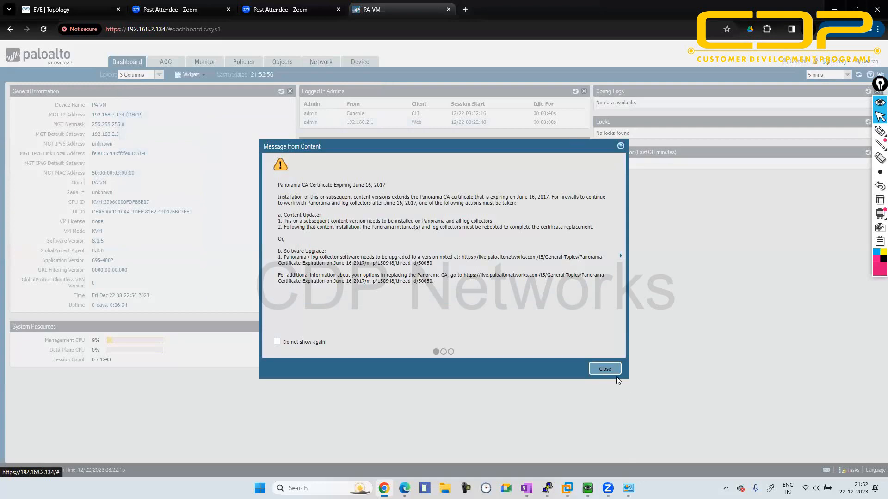
click(606, 369)
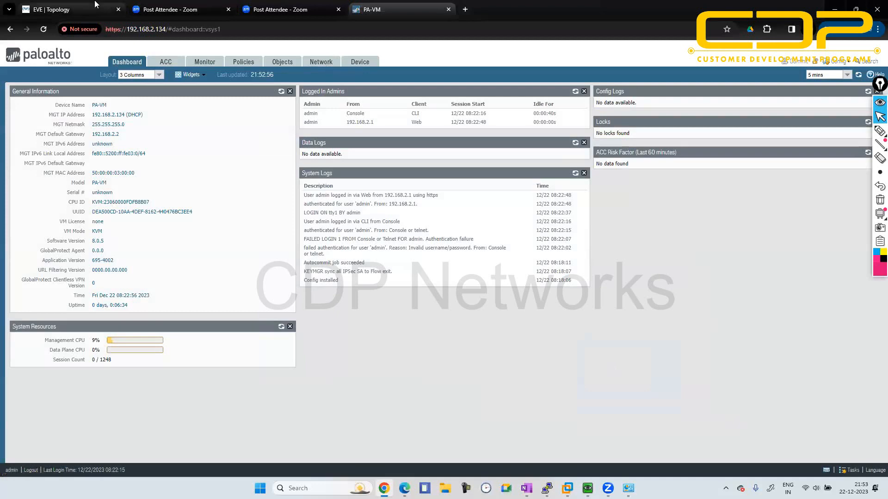
- Set the firewall's ethernet1/1 interface type to Layer3 and assign it to the default virtual router
click(48, 7)
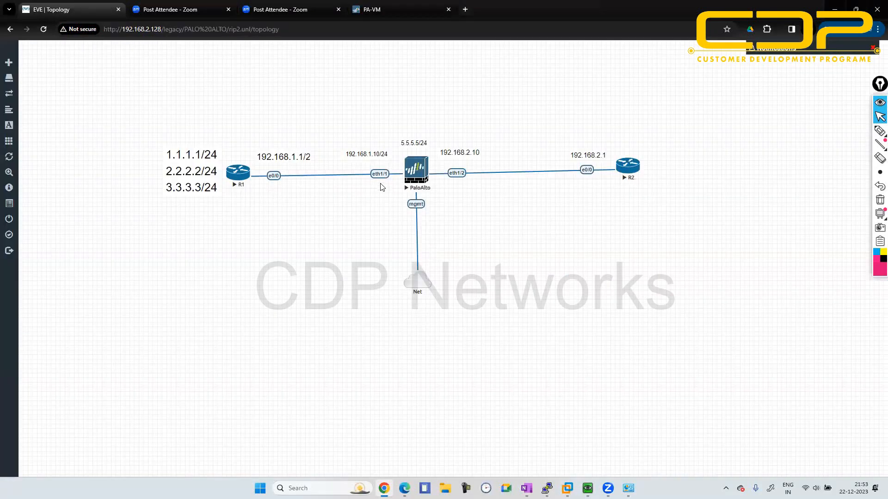
click(388, 6)
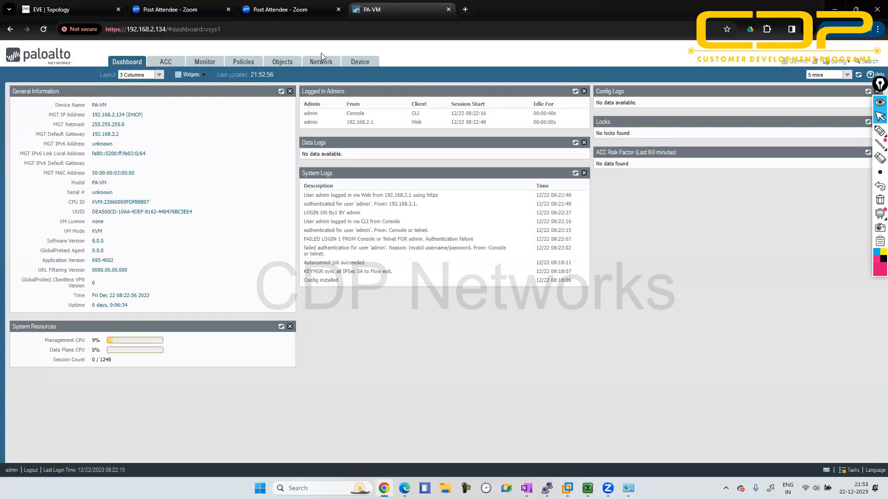
click(317, 69)
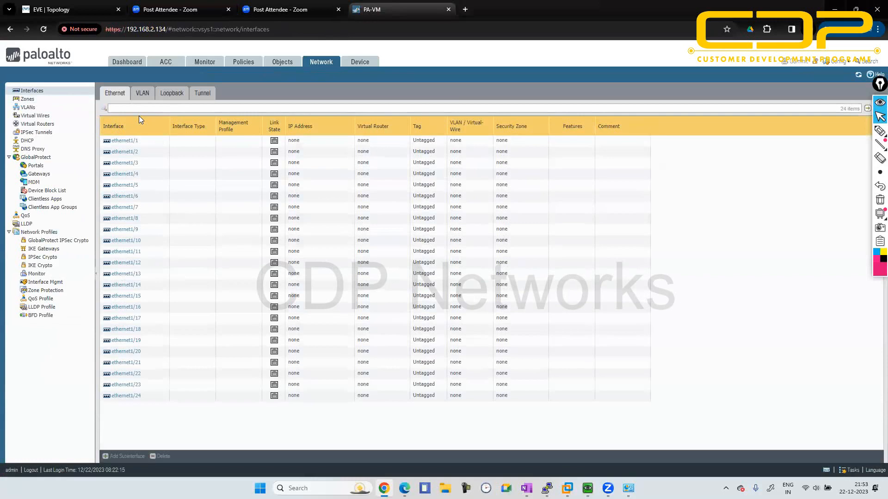
click(124, 140)
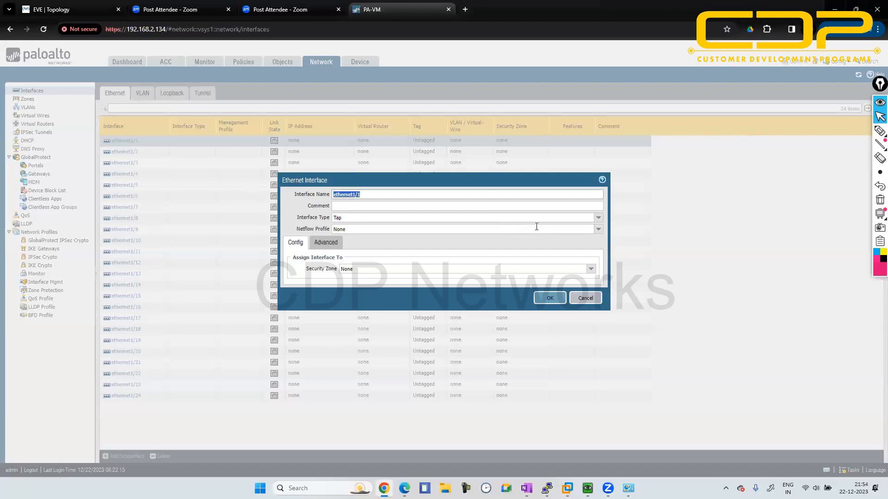
click(598, 219)
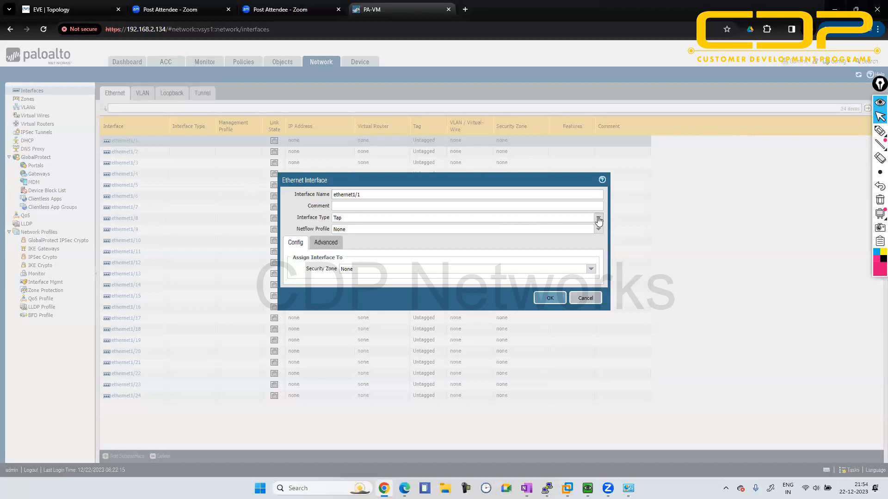
click(465, 262)
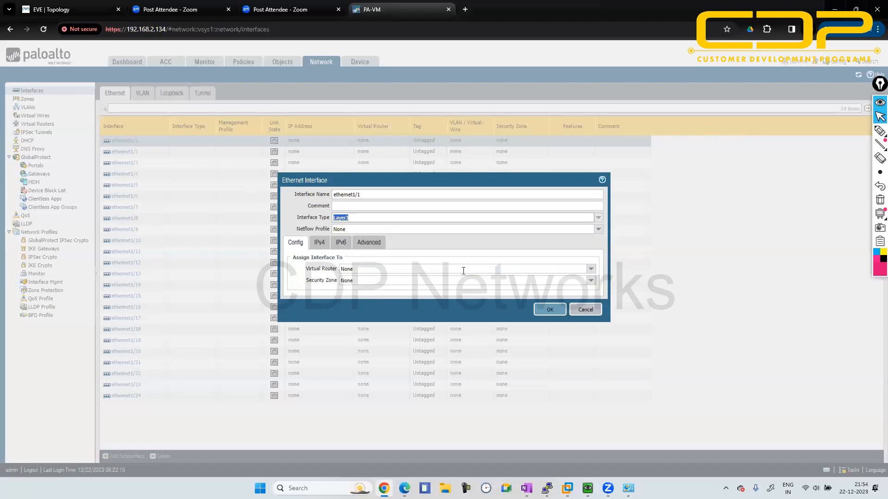
click(590, 270)
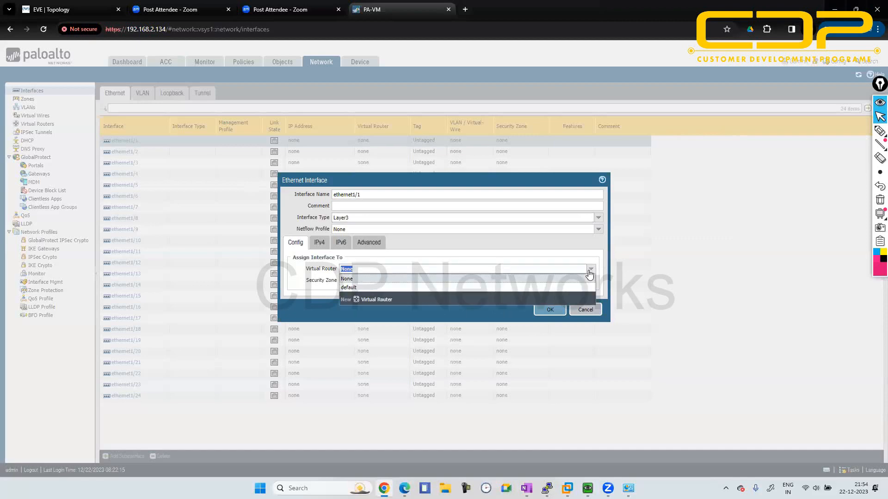
click(394, 288)
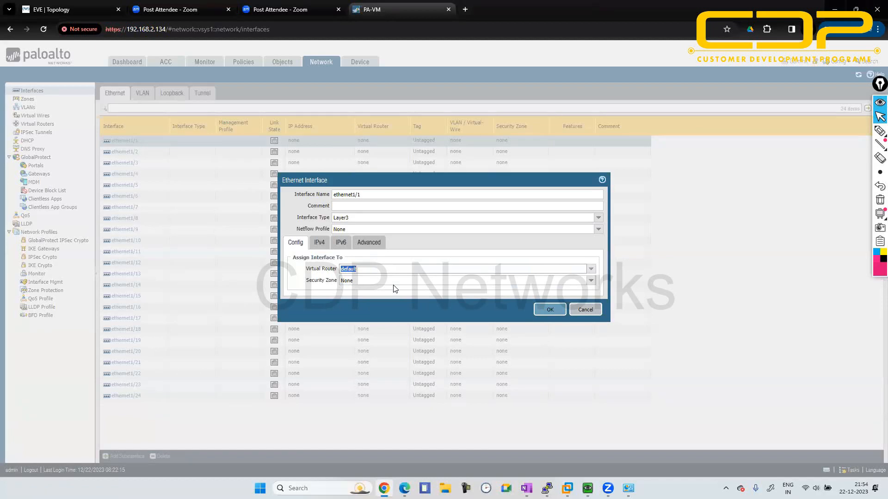
- Create a new security zone named inside and assign it to ethernet1/1
click(592, 281)
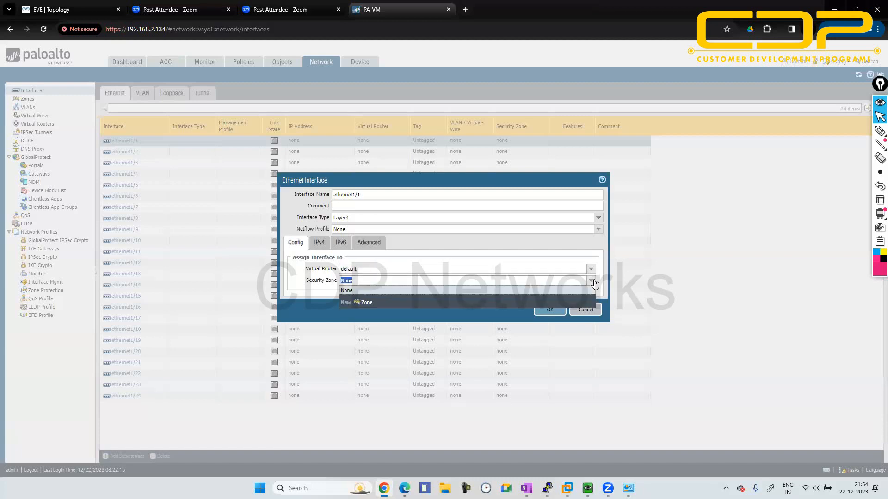
click(366, 303)
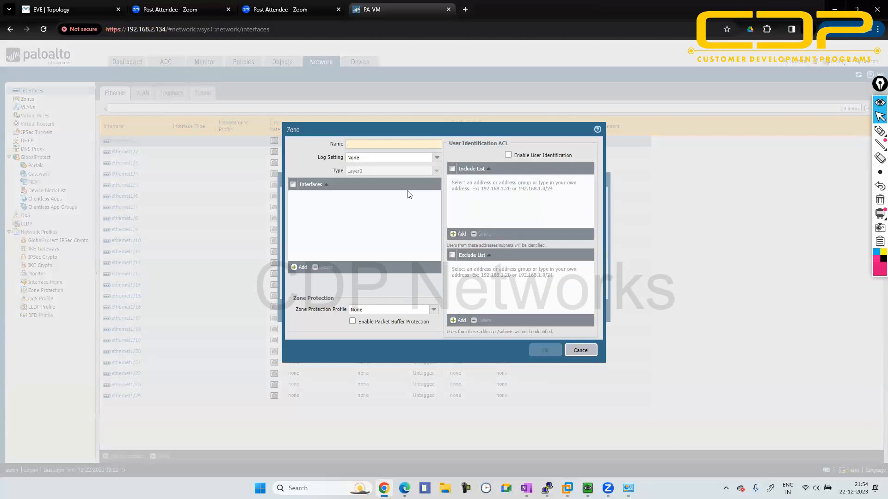
text(insid)
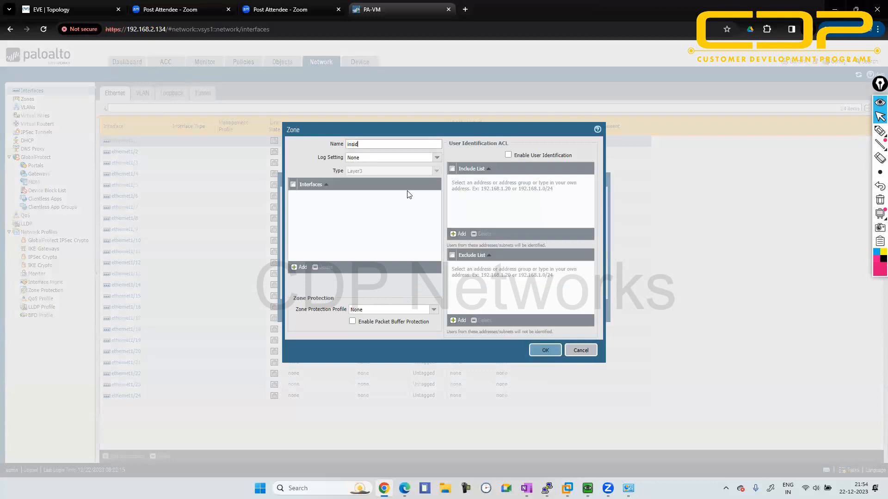
text(e)
click(546, 351)
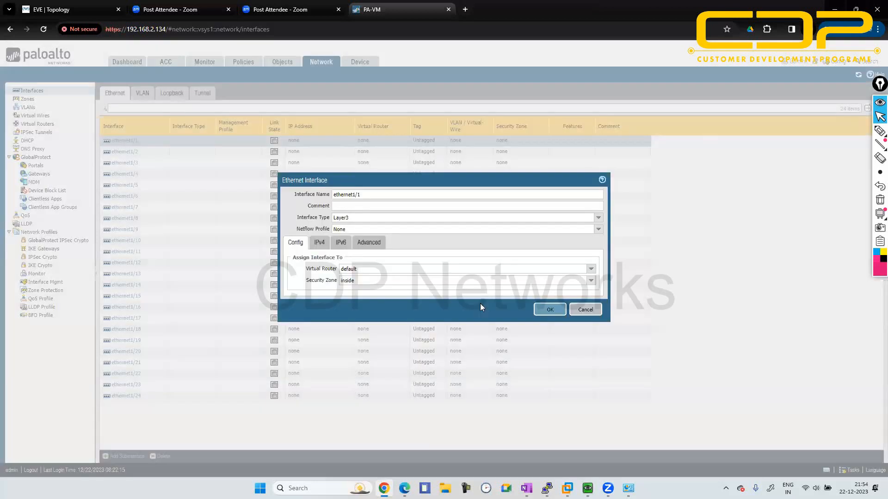
- Check the topology's addressing and add the static IPv4 address 192.168.1.10/24 to ethernet1/1
click(321, 243)
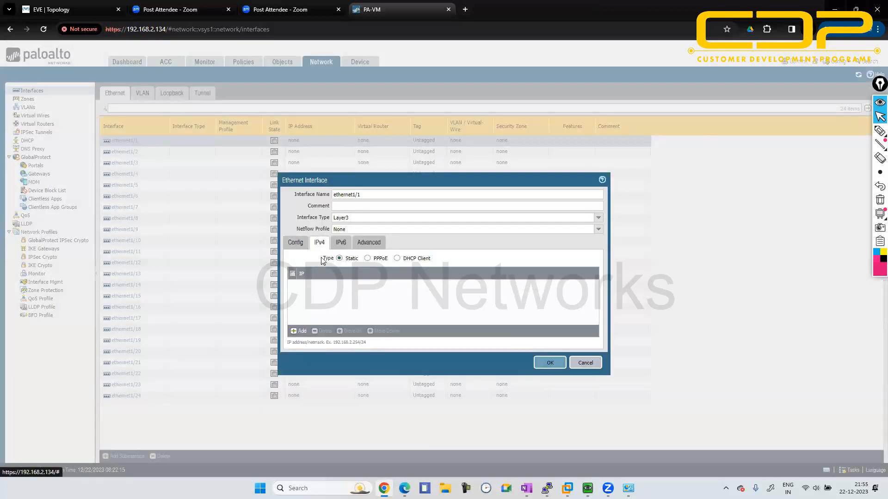
click(299, 333)
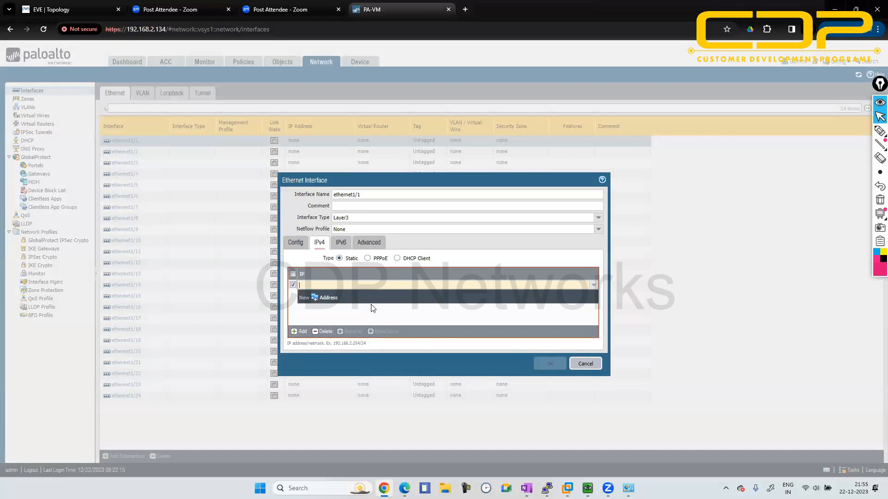
click(77, 6)
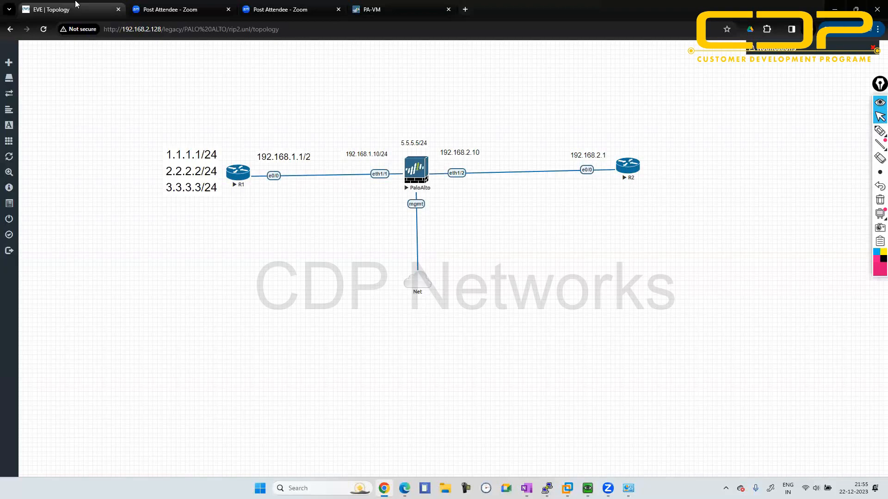
click(363, 9)
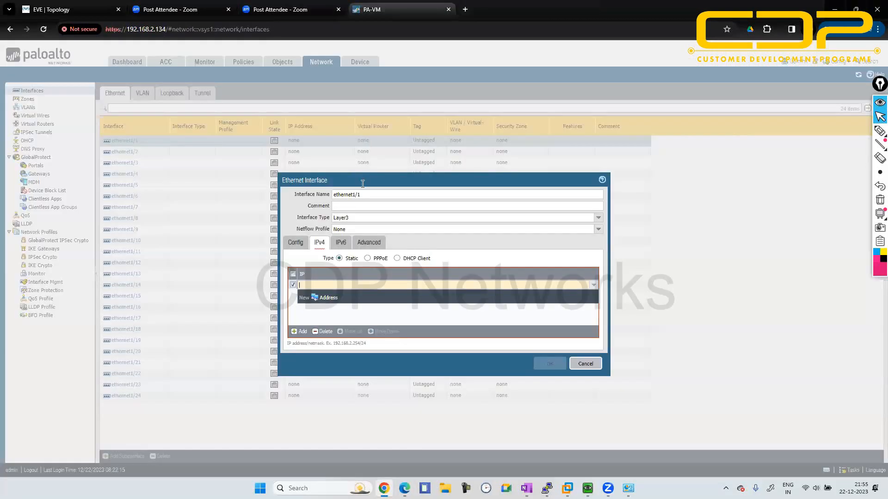
text(192.168.1.10/24)
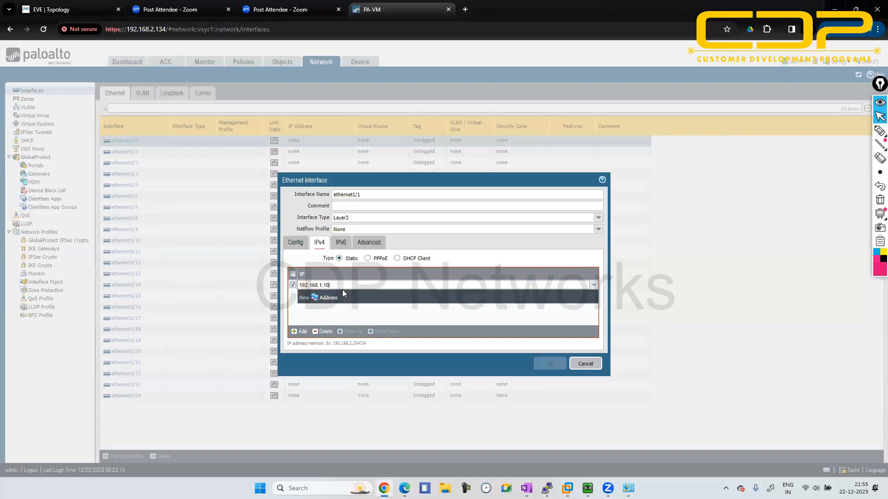
- Create a management profile named ping that permits Ping for ethernet1/1, and save the interface
click(369, 246)
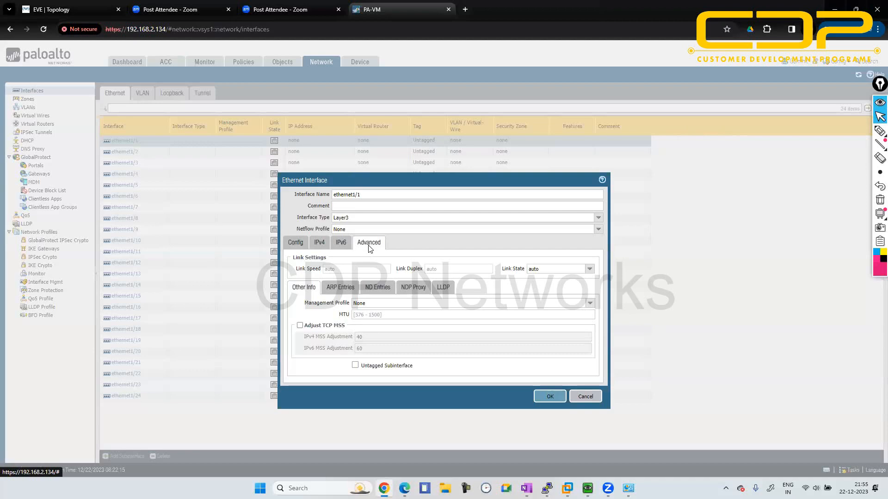
click(590, 304)
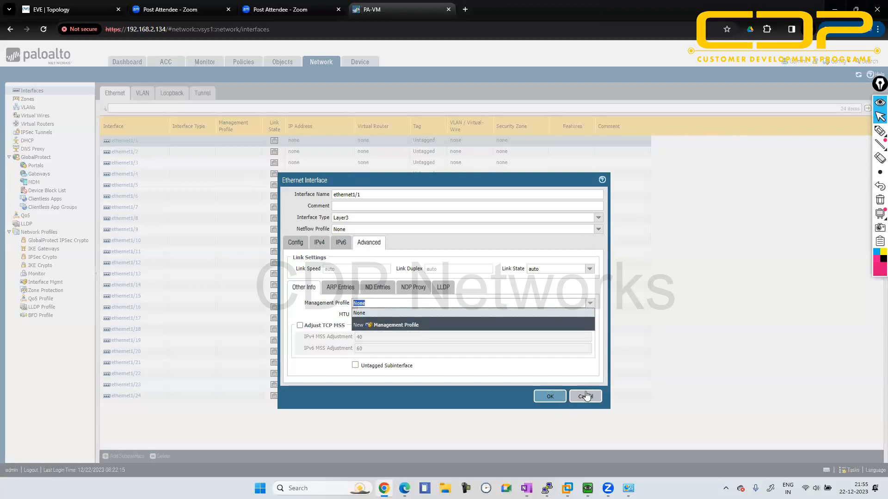
click(414, 325)
text(ping)
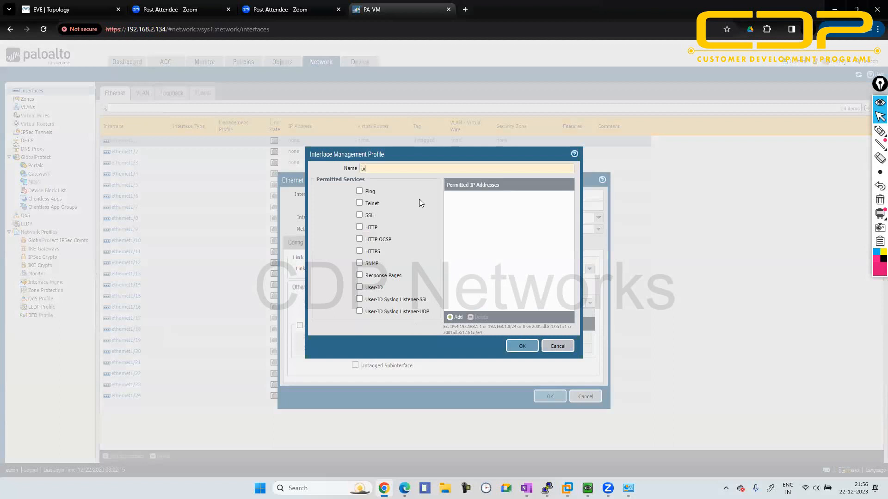
click(359, 190)
click(535, 350)
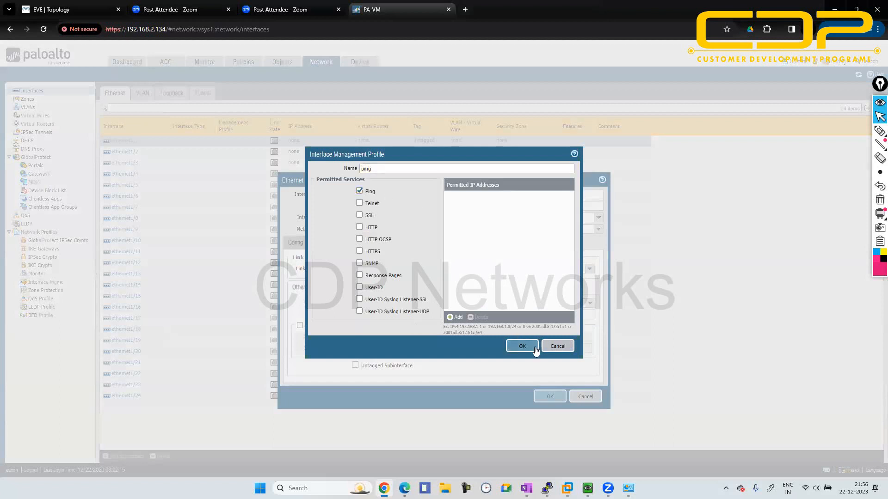
click(550, 398)
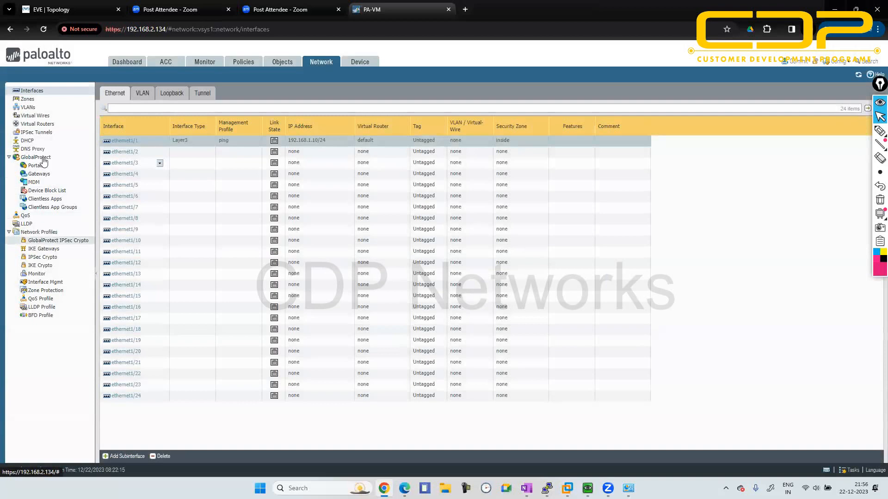
- Add a Layer3 security zone named outside without assigning any interfaces
click(28, 99)
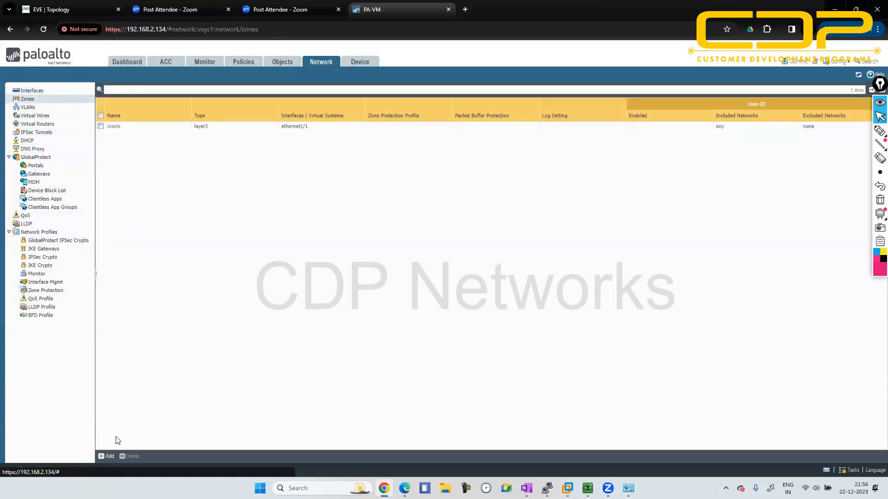
click(108, 456)
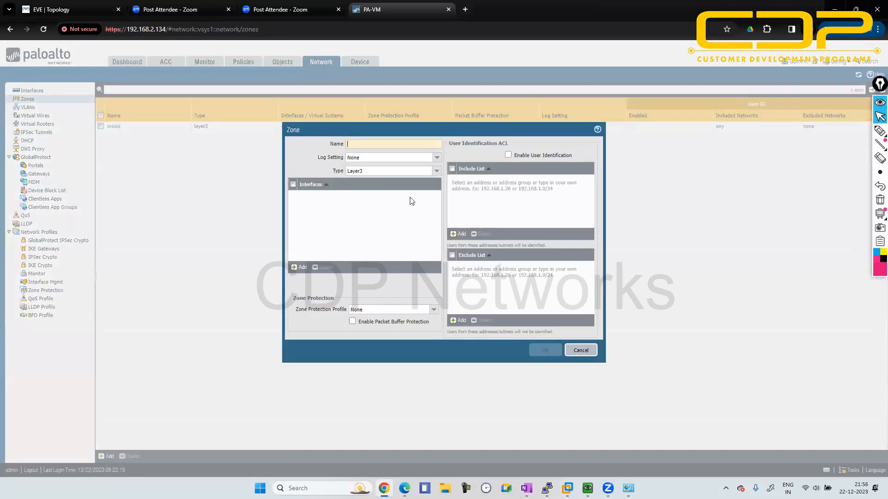
text(outside)
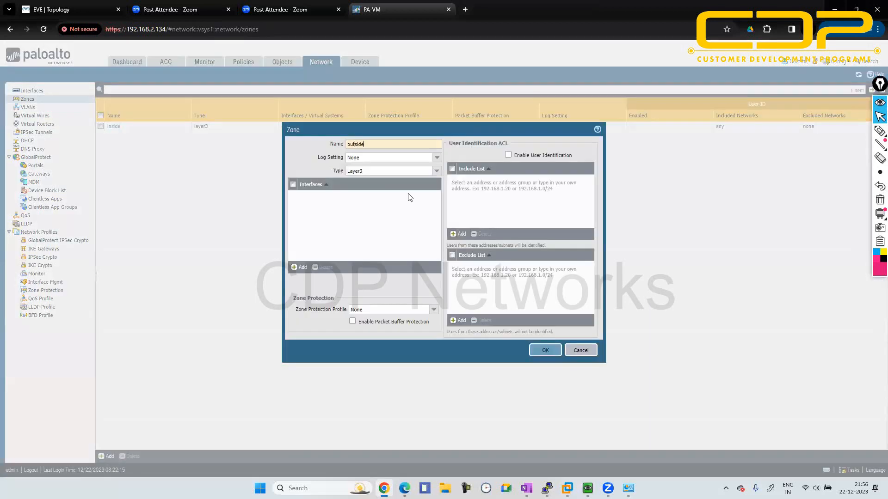
click(545, 350)
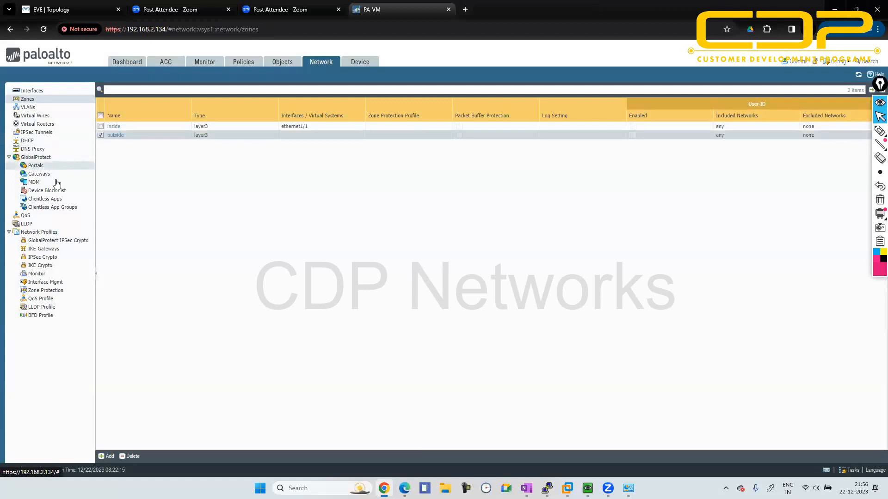
- Add an interface management profile named all-services that permits Ping, Telnet, SSH and HTTPS
click(46, 283)
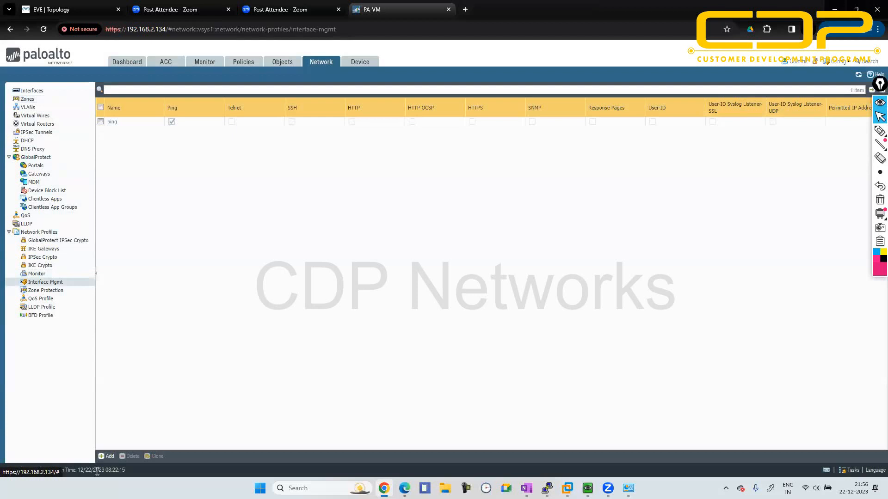
click(102, 457)
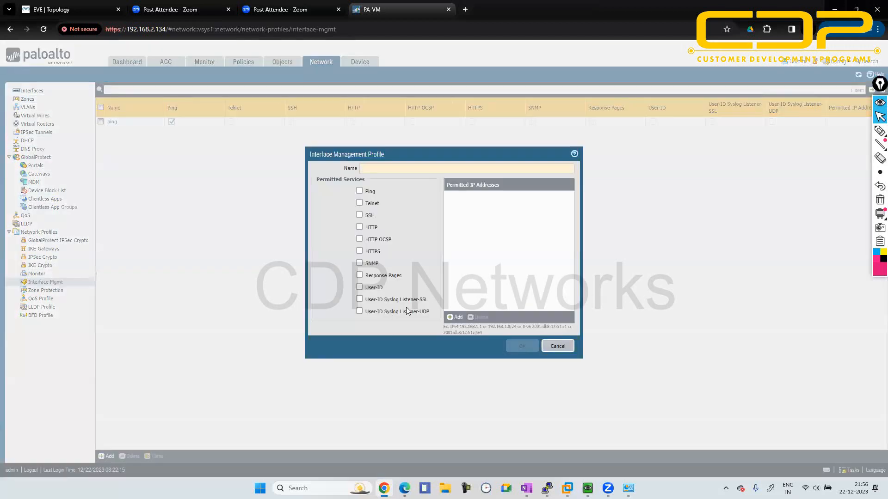
text(all)
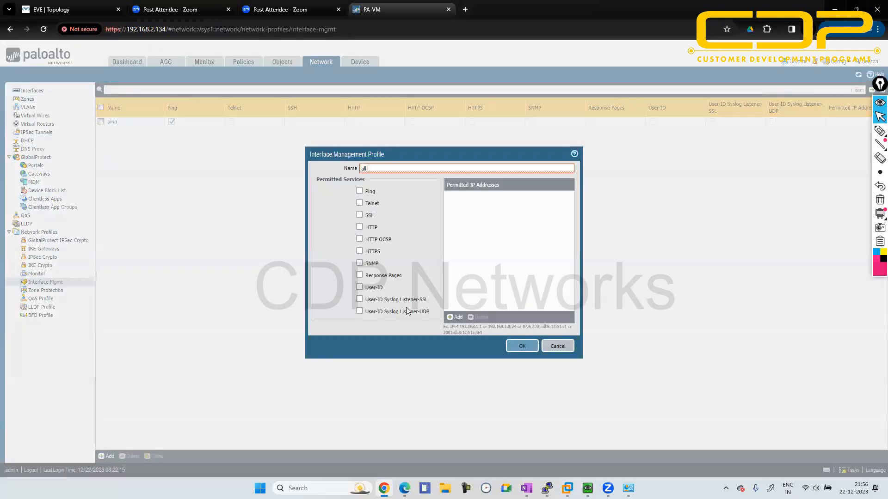
text(-services)
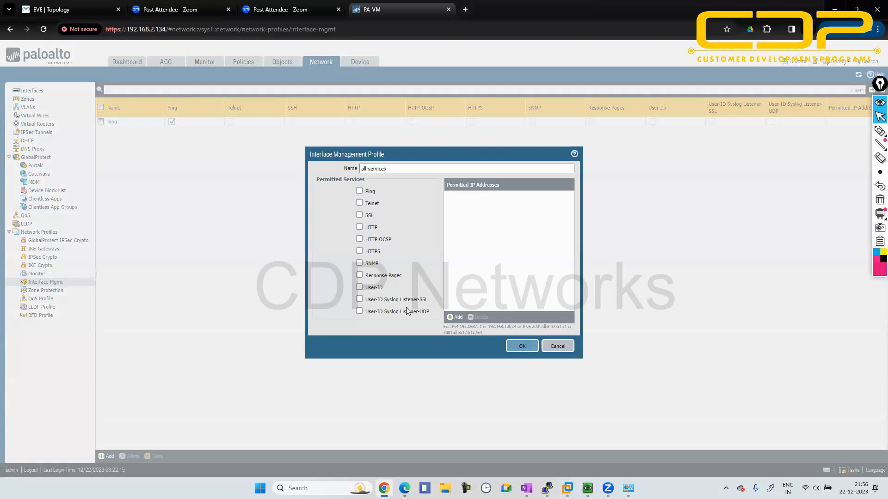
click(359, 191)
click(360, 202)
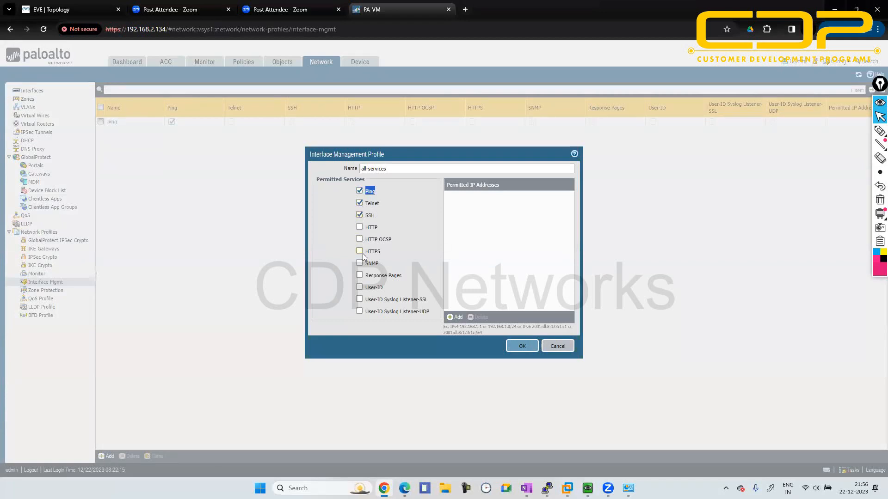
click(520, 345)
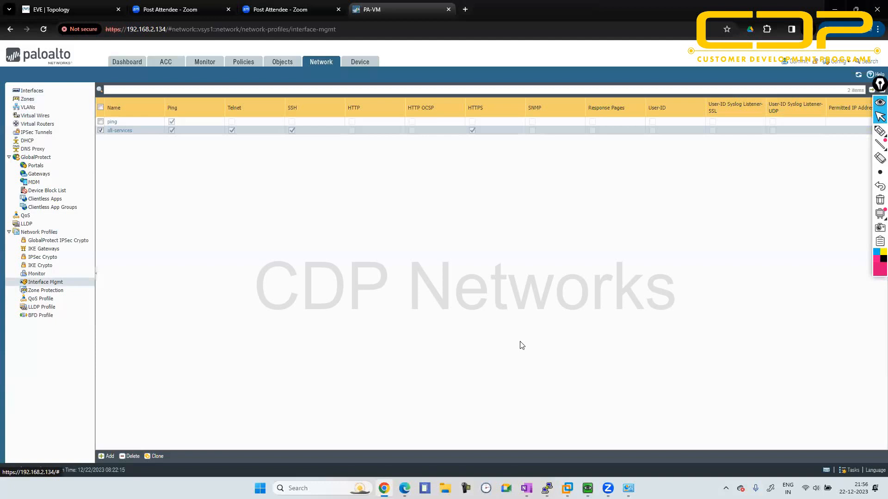
- Set ethernet1/2 to type Layer3 and assign it to the default virtual router and the outside security zone
click(55, 93)
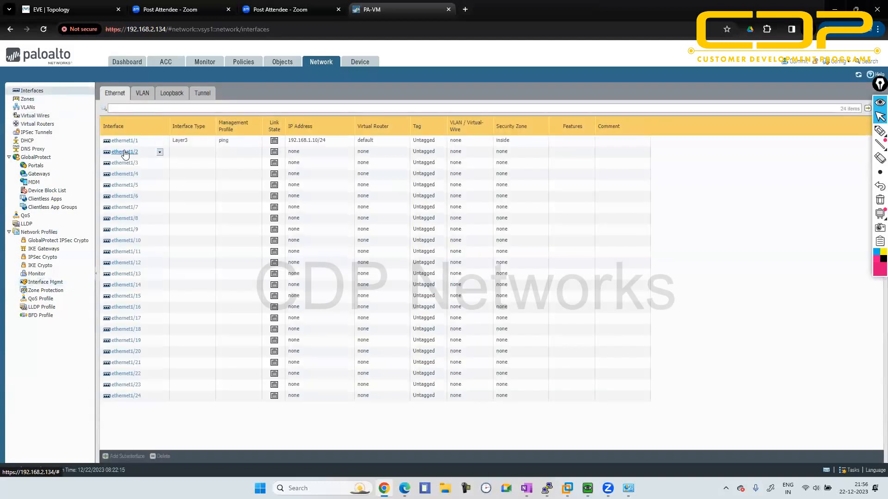
click(125, 153)
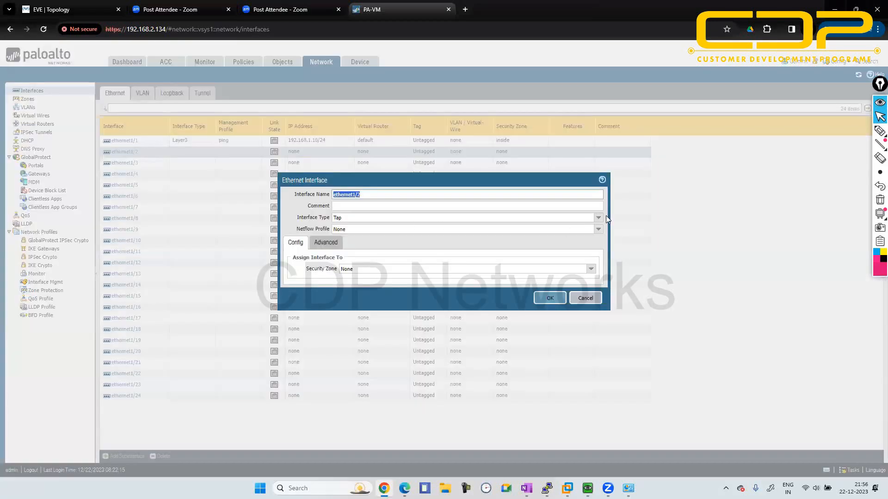
click(599, 217)
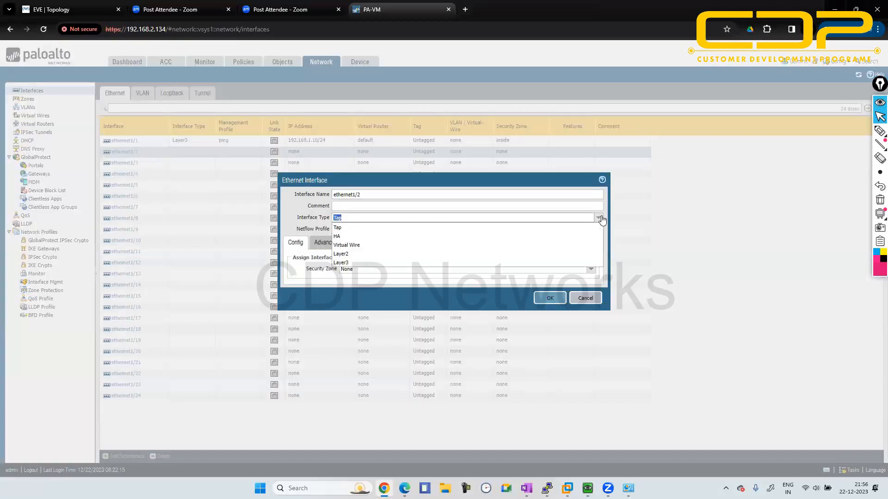
click(472, 263)
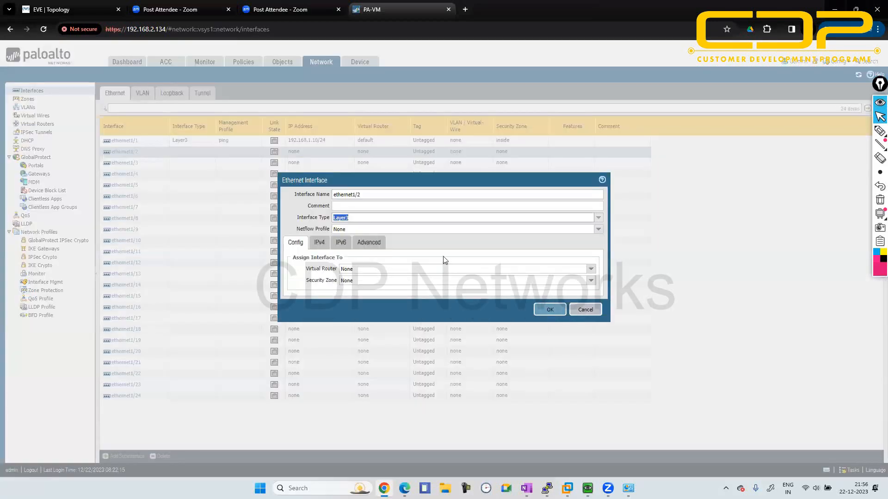
click(591, 269)
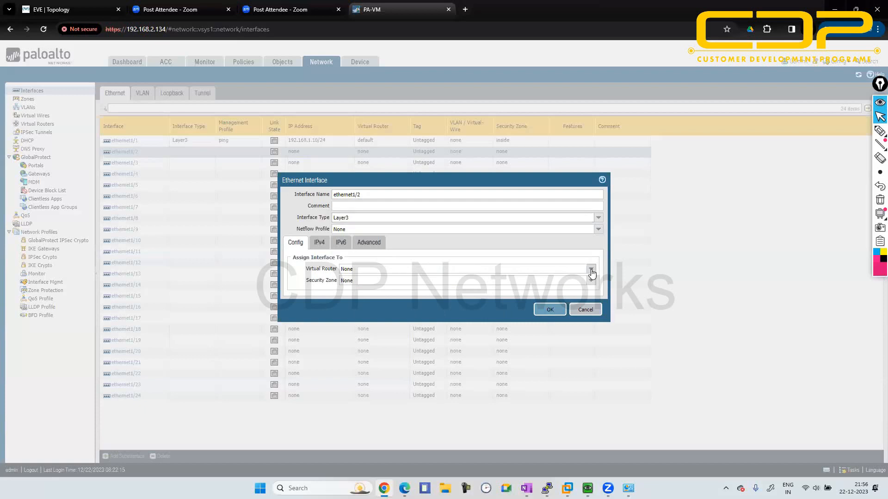
click(489, 288)
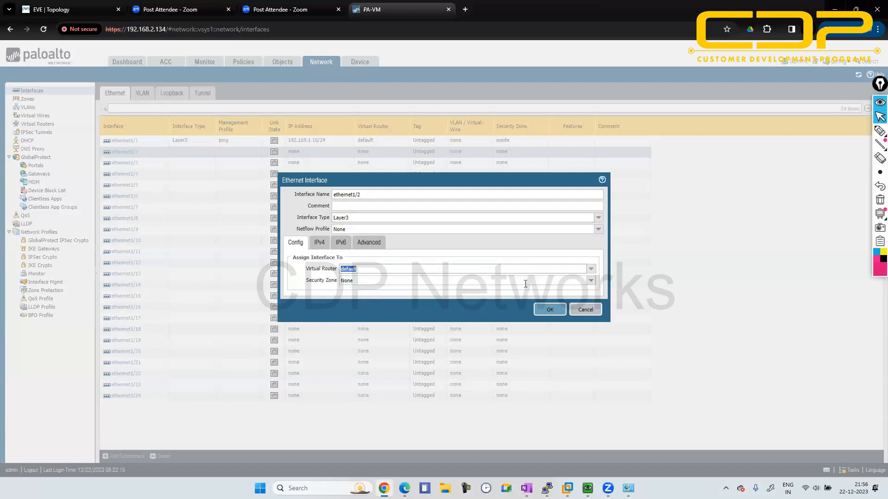
click(593, 281)
click(482, 310)
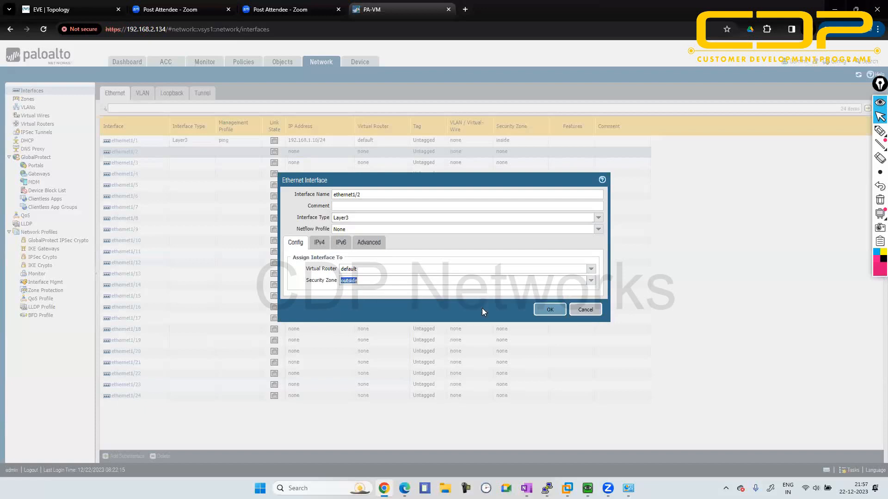
- Add the static IPv4 address 192.168.2.10/24 to ethernet1/2
click(325, 246)
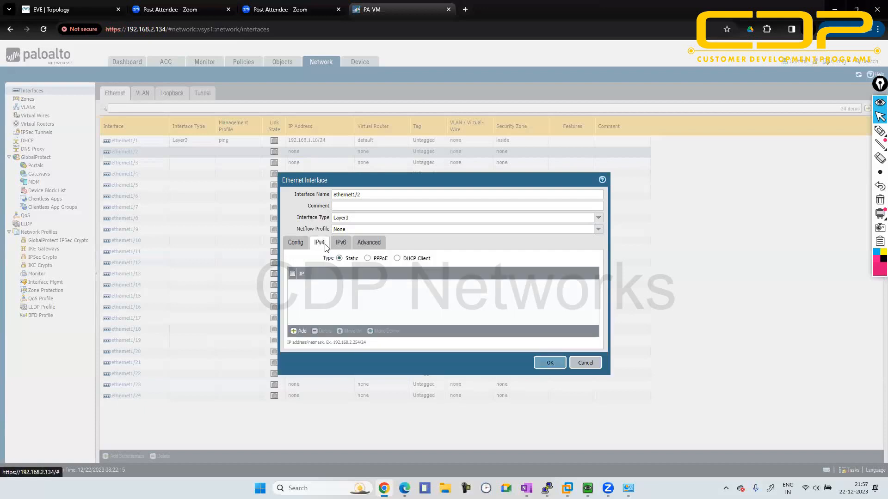
click(298, 331)
text(1)
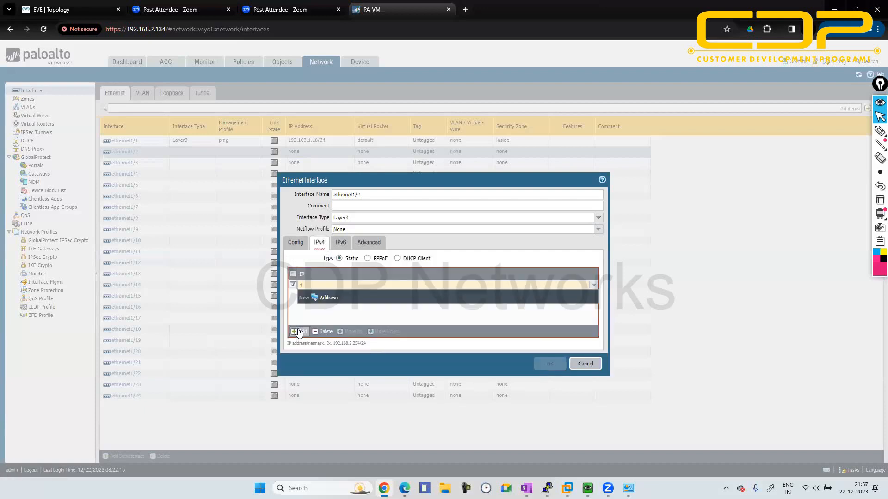
text(92.168.2.)
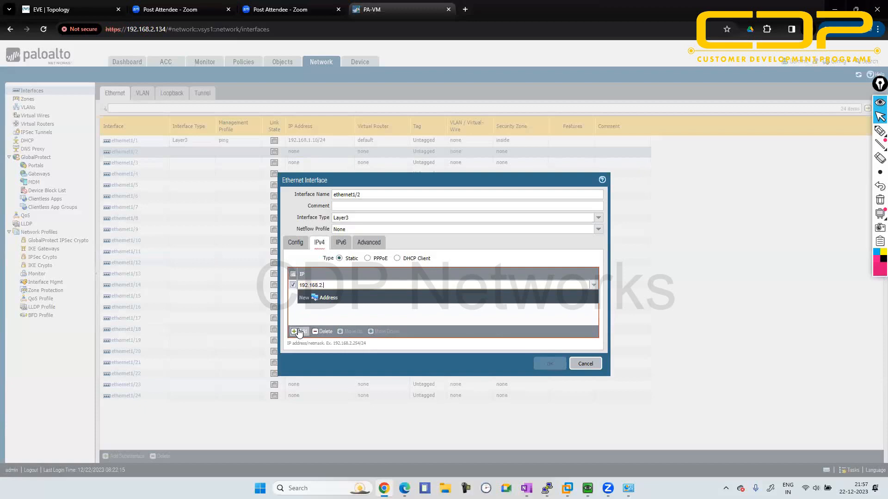
text(1)
text(4)
- Assign the all-services management profile to ethernet1/2 and save the interface
click(379, 242)
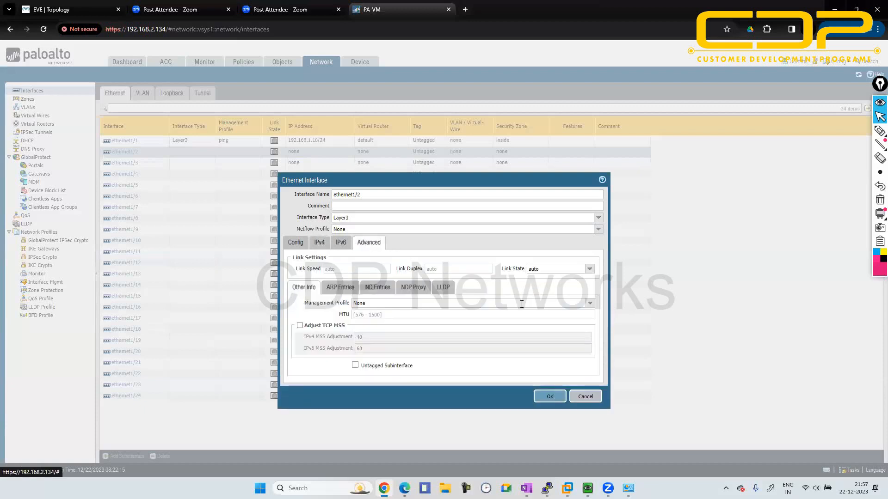
click(590, 303)
click(515, 323)
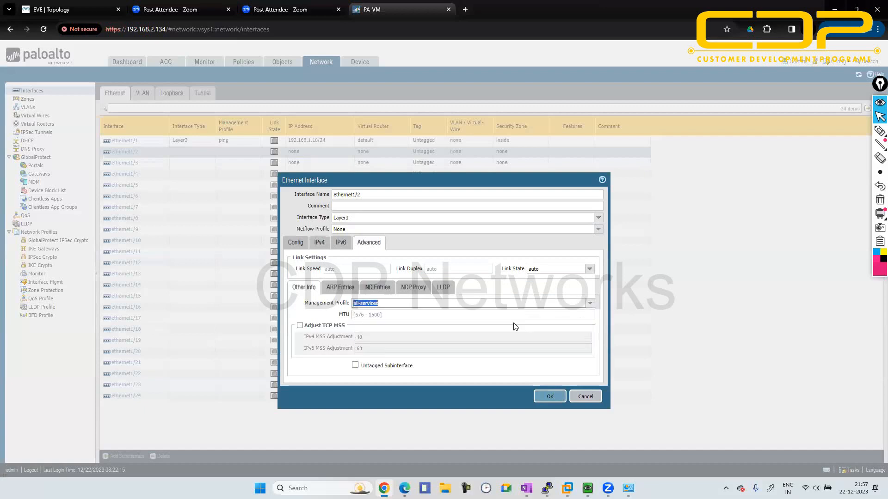
click(550, 396)
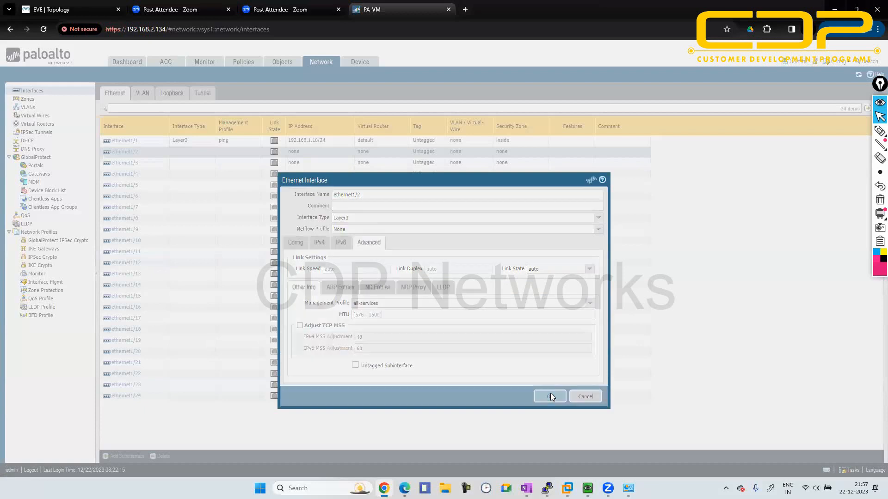
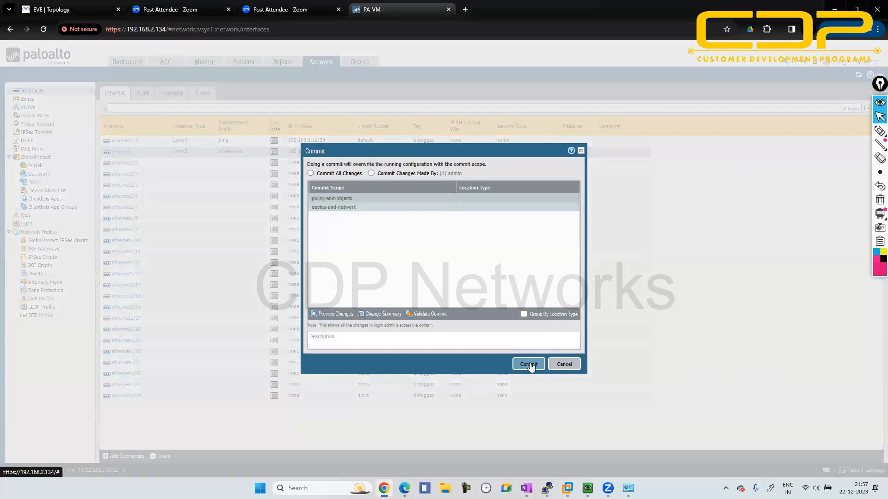
- Commit the pending interface configuration to the firewall and dismiss the commit status once it has finished
click(528, 364)
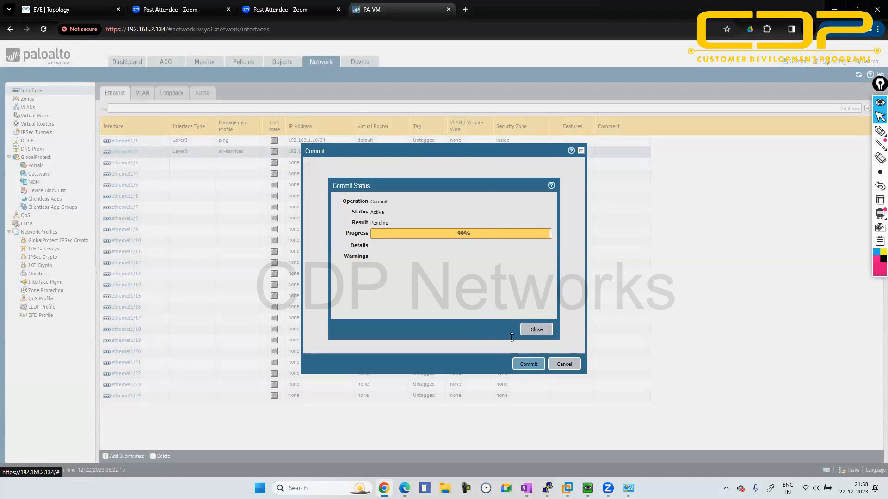
click(536, 330)
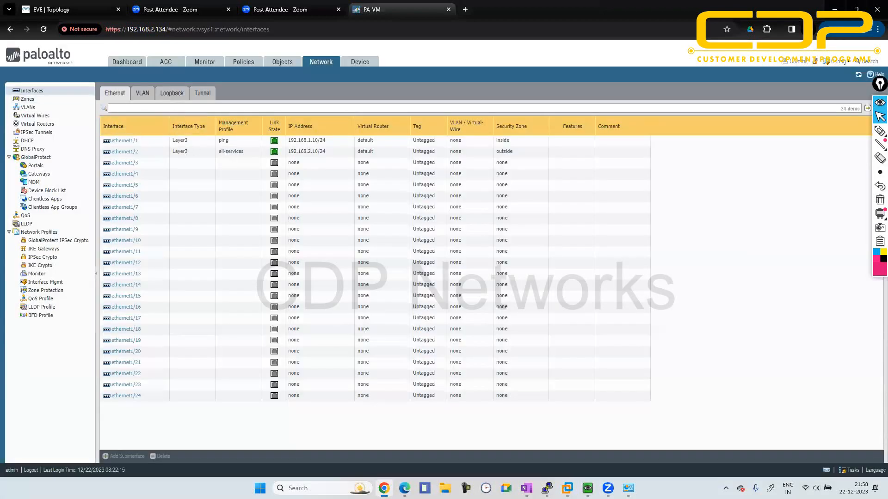
- Switch to the disconnected R1 PuTTY terminal, dismiss its connection error and open the settings for a new session
mouse_move(544, 482)
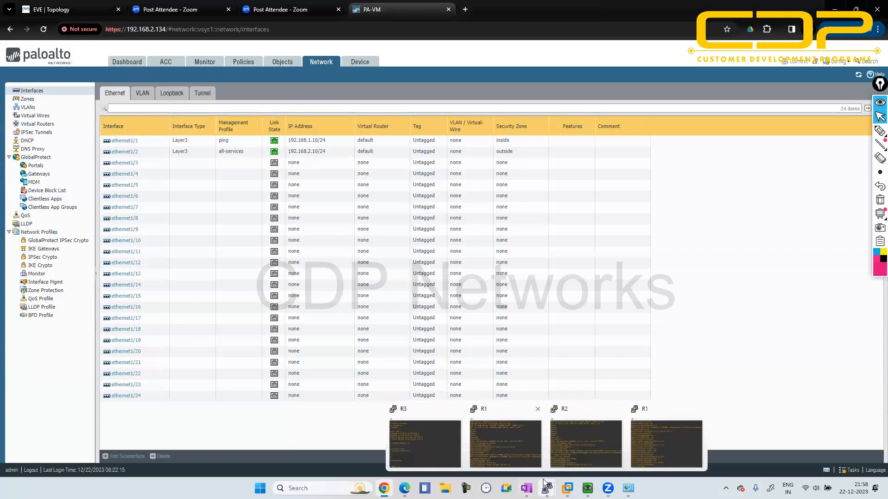
click(505, 444)
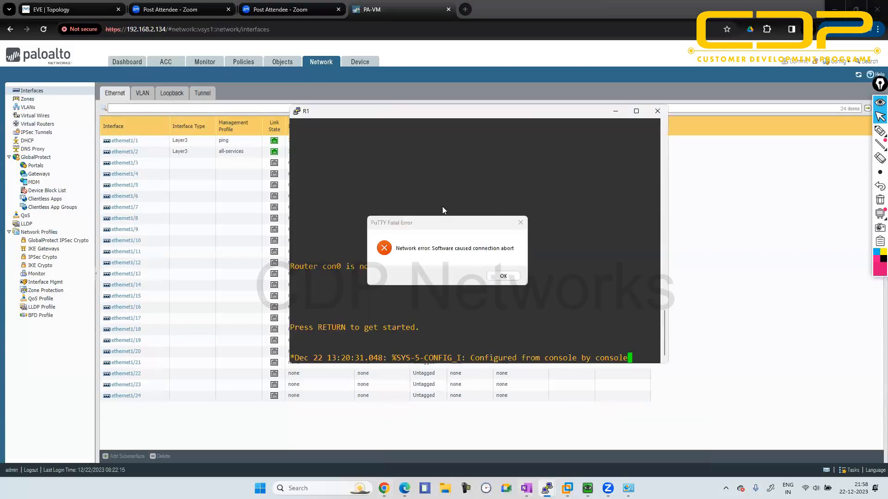
click(503, 276)
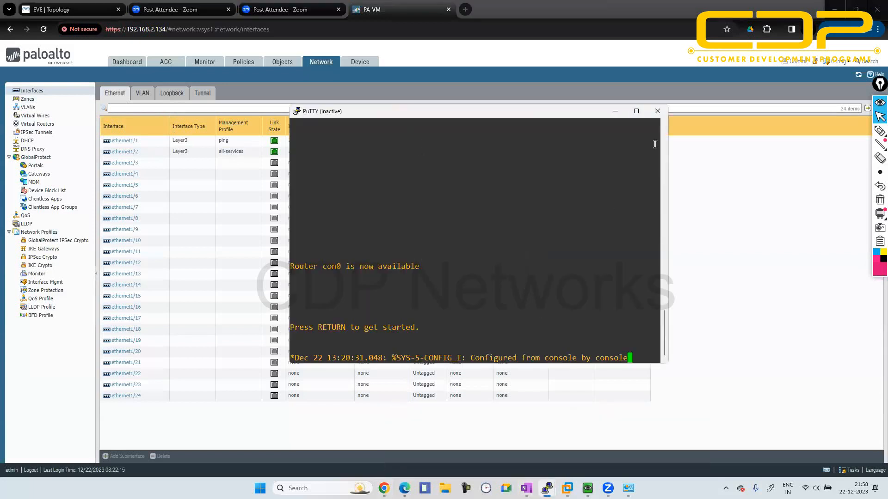
right_click(571, 118)
click(601, 203)
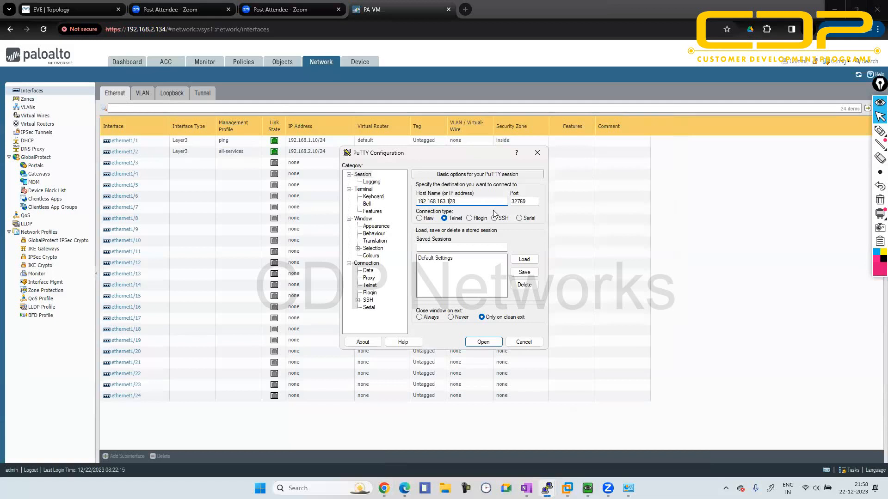
- Start an SSH session to the firewall at 192.168.2.134 on port 22
key(BackSpace)
key(BackSpace)
key(BackSpace)
key(BackSpace)
key(BackSpace)
key(BackSpace)
text(2.14)
key(BackSpace)
text(34)
click(494, 219)
double_click(525, 202)
text(22)
click(469, 342)
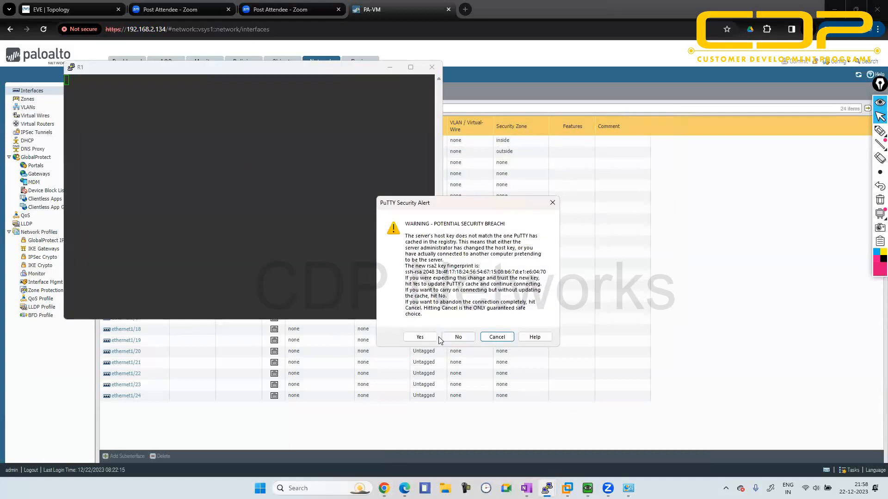
- Accept the firewall's new host key and log in as admin with the account password
click(420, 337)
text(admin)
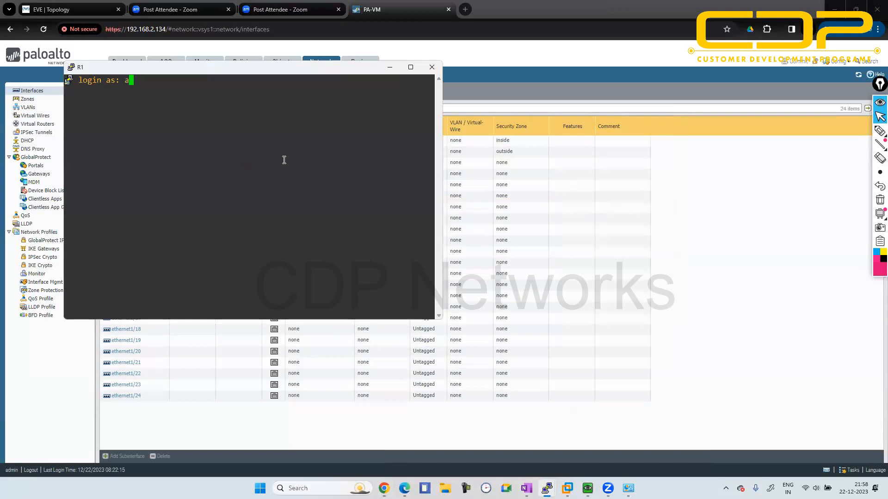
key(Return)
key(Return)
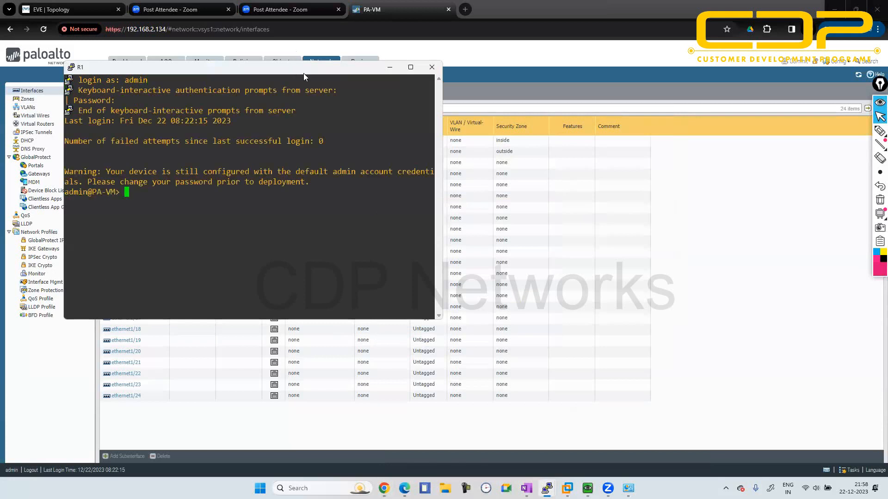
- Show the EVE-NG rip2 topology with the firewall terminal placed over R2, leaving R1 and the firewall in view
drag(303, 73, 592, 153)
click(51, 9)
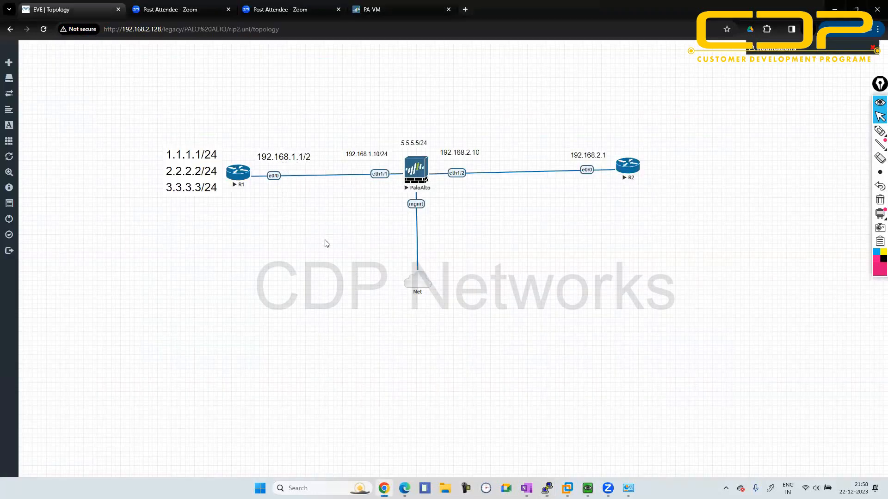
key(alt+Tab)
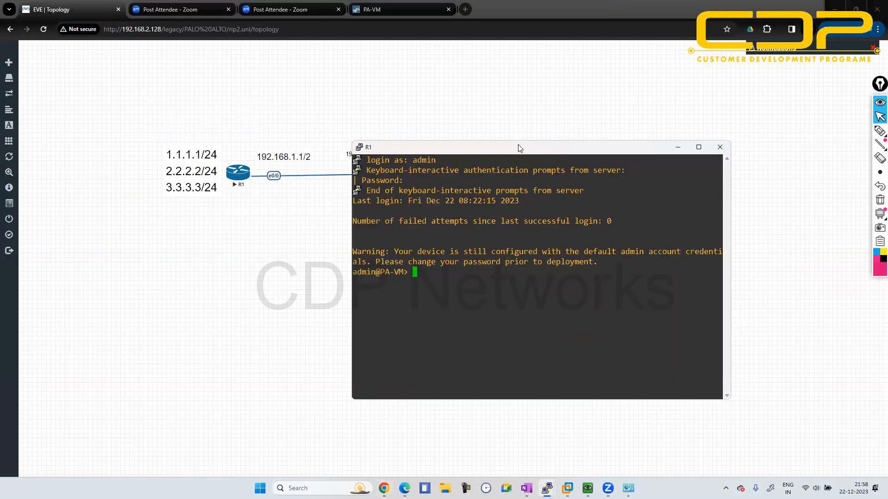
drag(522, 154, 629, 137)
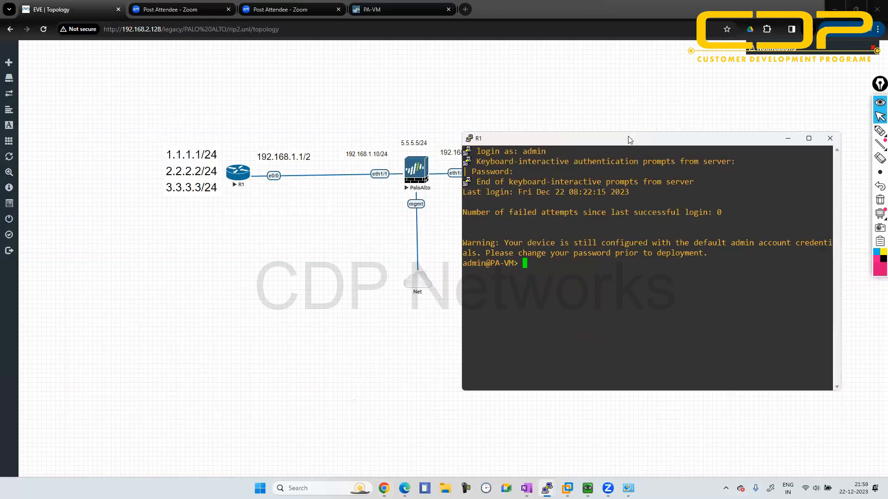
- Ping host 192.168.1.1 from the firewall's command line and stop after a few replies
text(ping host 192.168.1.1)
key(Return)
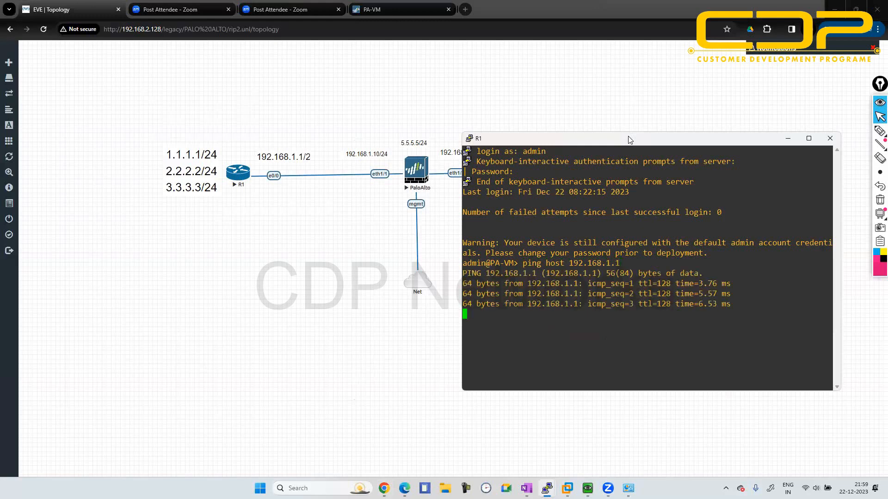
key(ctrl+c)
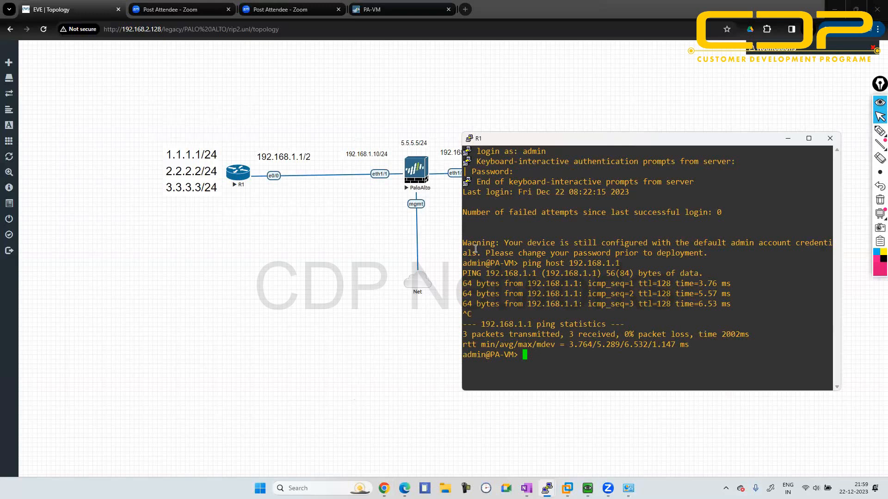
- Ping host 192.168.1.1 from the firewall using source address 192.168.1.10, and stop after a few replies
text(ping source 192.168.1)
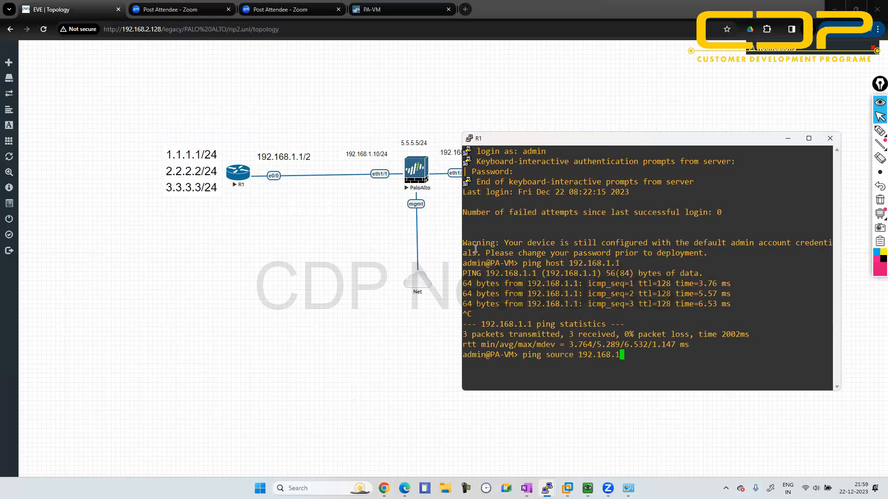
text(.10 host)
text(192.168.1.1)
key(Return)
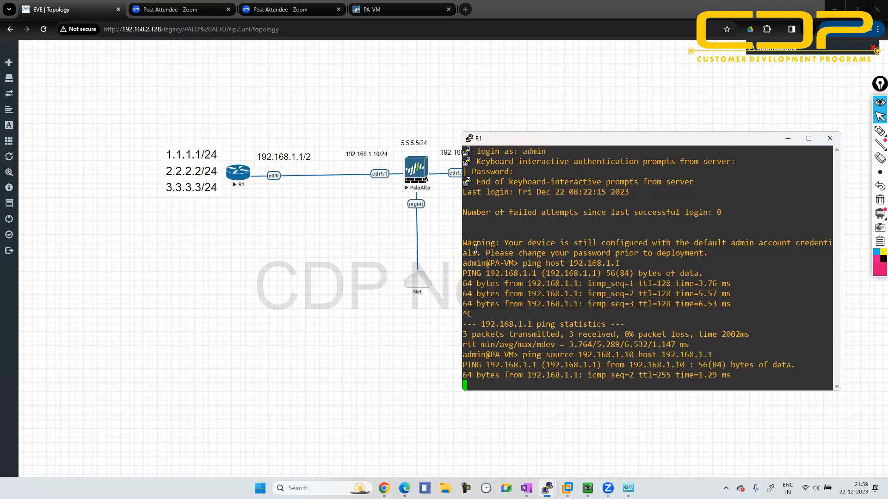
key(ctrl+c)
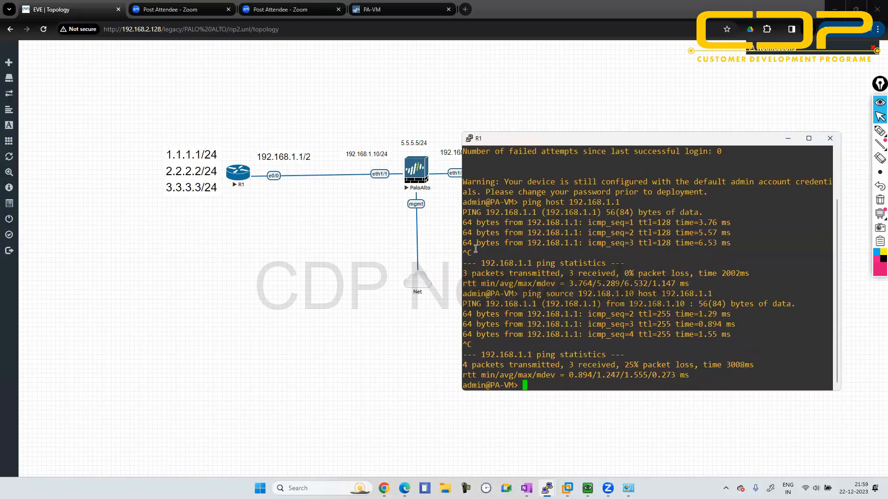
- Ping R1's loopback addresses 1.1.1.1 and 2.2.2.2 from the firewall without a source address, stopping each test
text(ping host 1.1.1.1)
key(Return)
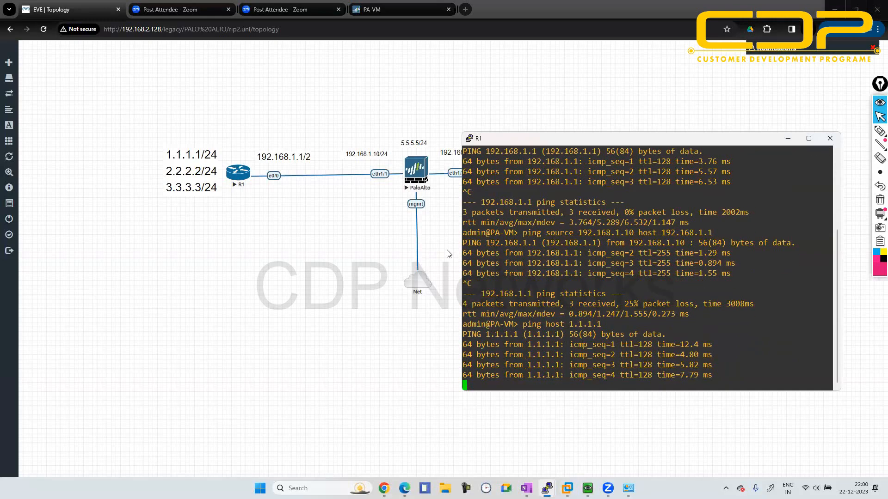
key(ctrl+c)
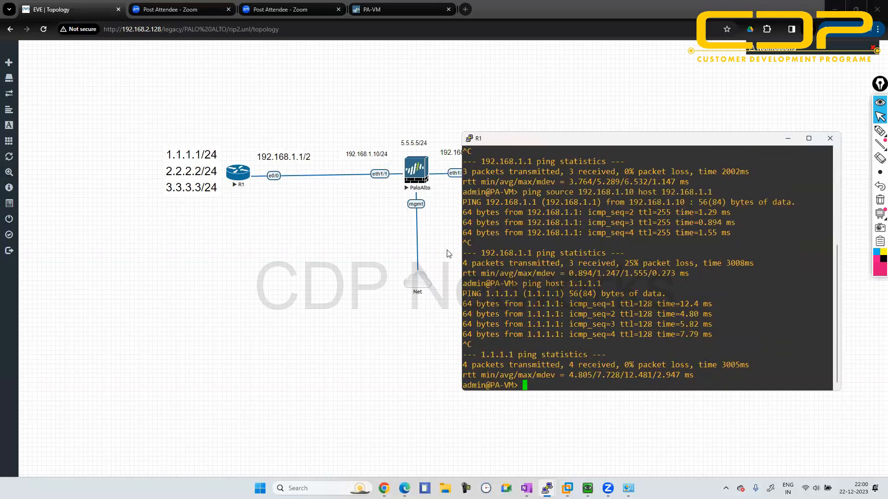
text(ping host 2.2.2.2)
key(Return)
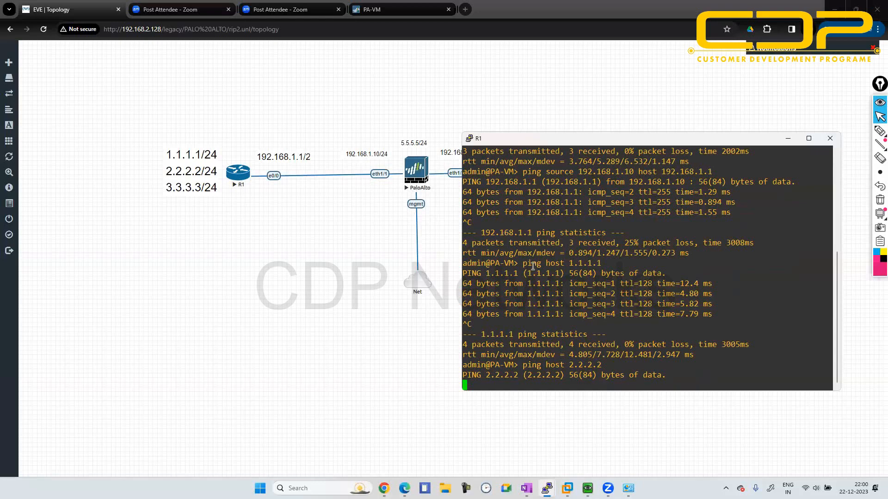
key(ctrl+c)
- Ping host 1.1.1.1 from the firewall using source address 192.168.1.10, and stop the test
text(ping source)
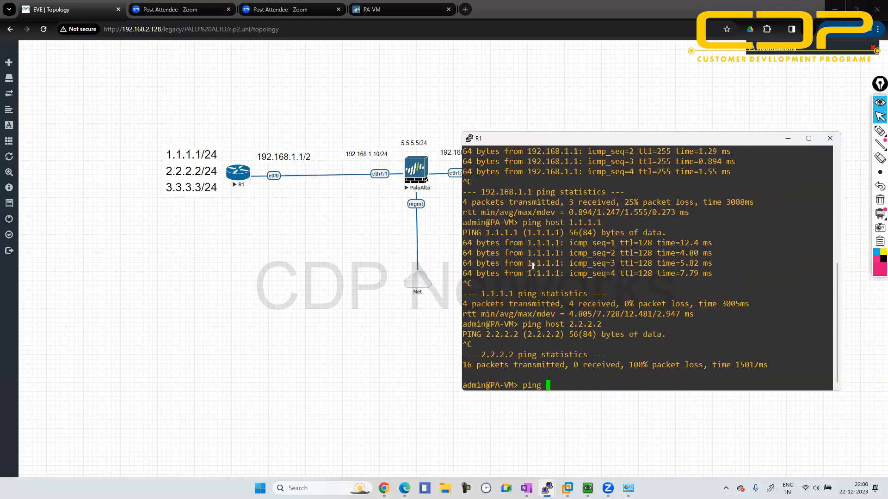
text(92.168.1.10 hos)
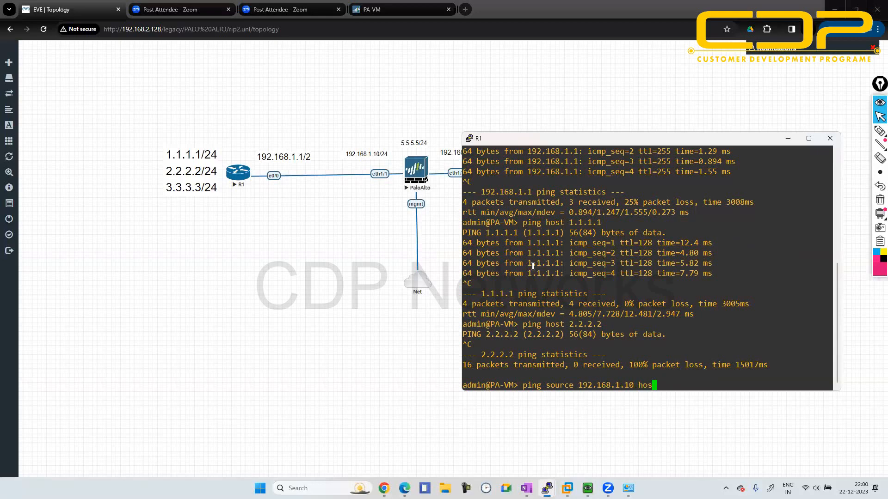
text(t 1.1.1.1)
key(Return)
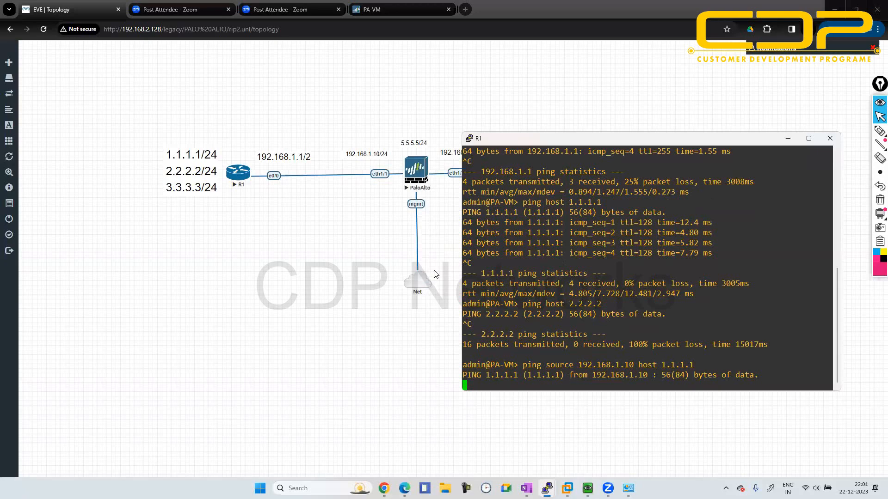
key(ctrl+c)
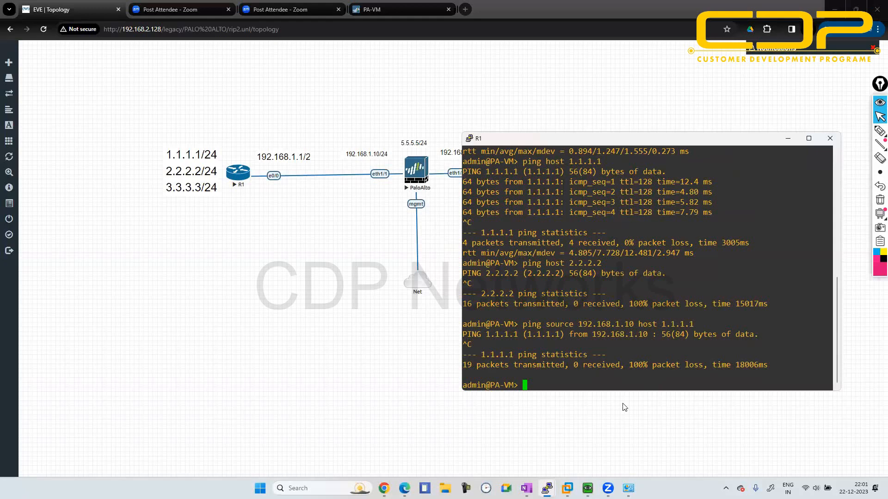
- Examine the default virtual router's refreshed route table in its runtime statistics in the PA-VM web interface
click(414, 10)
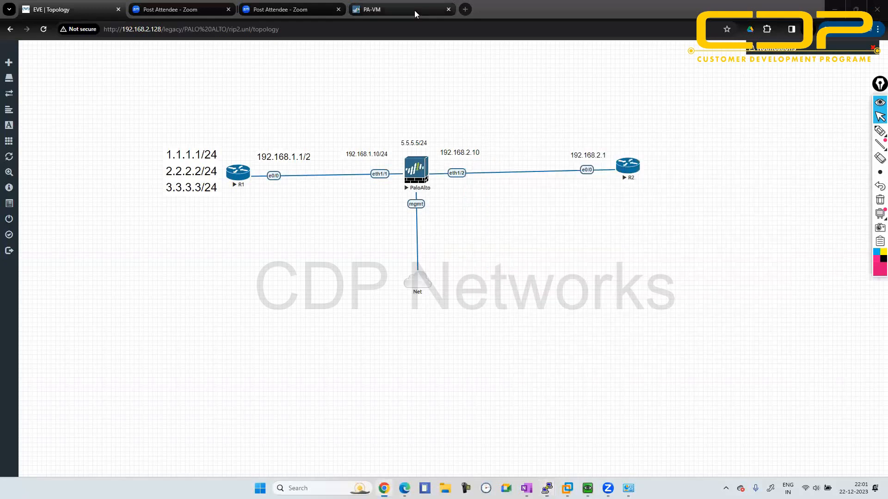
click(414, 10)
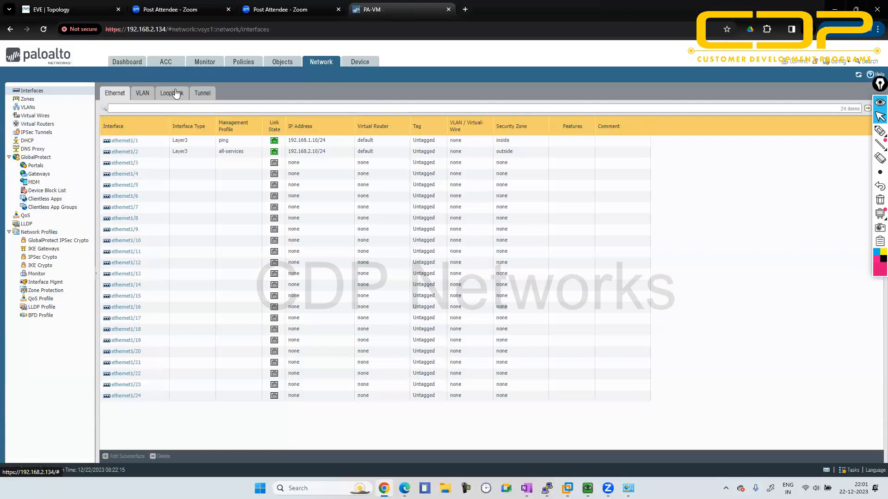
click(37, 124)
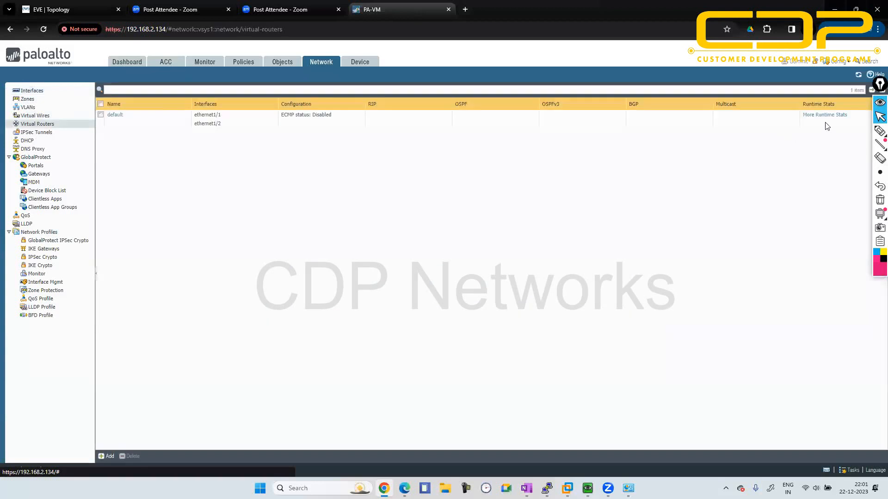
click(825, 115)
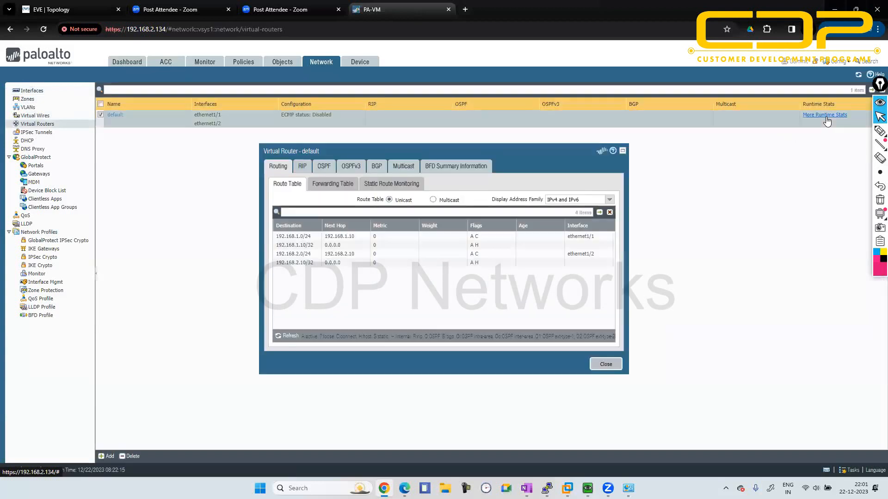
click(287, 337)
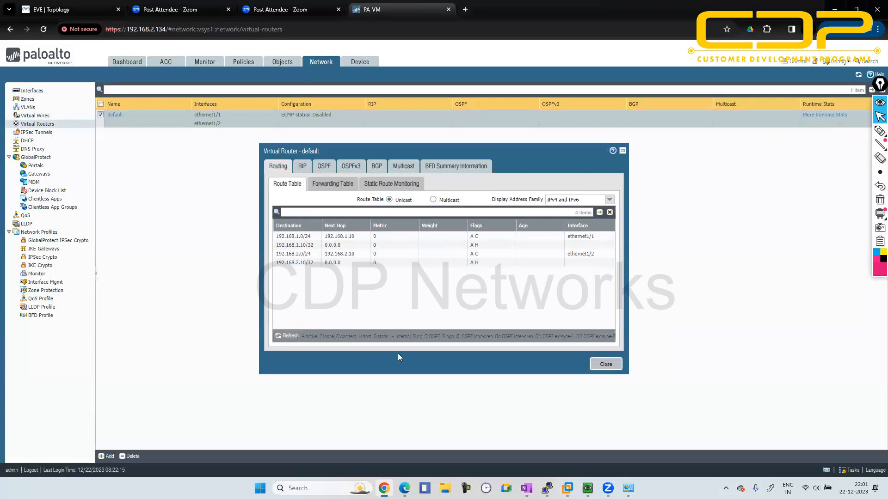
click(604, 364)
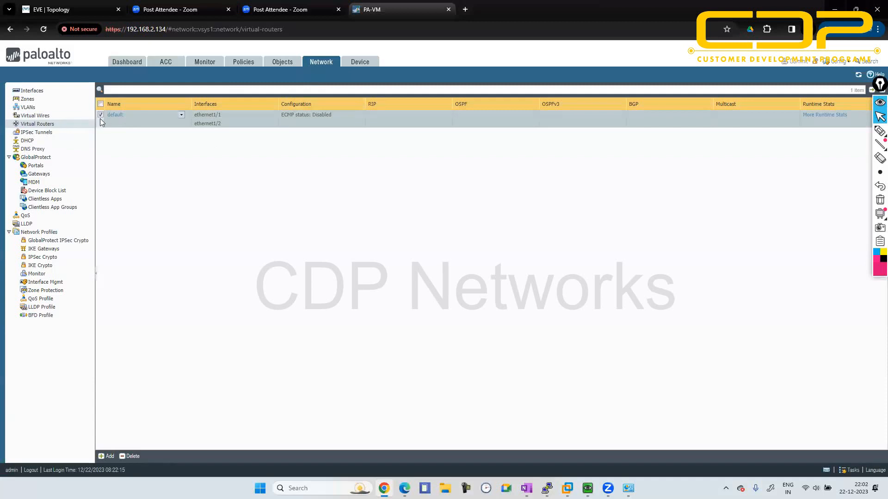
- Add ethernet1/1 as a RIP interface on the default virtual router, enabled and with default route advertising turned on
click(115, 115)
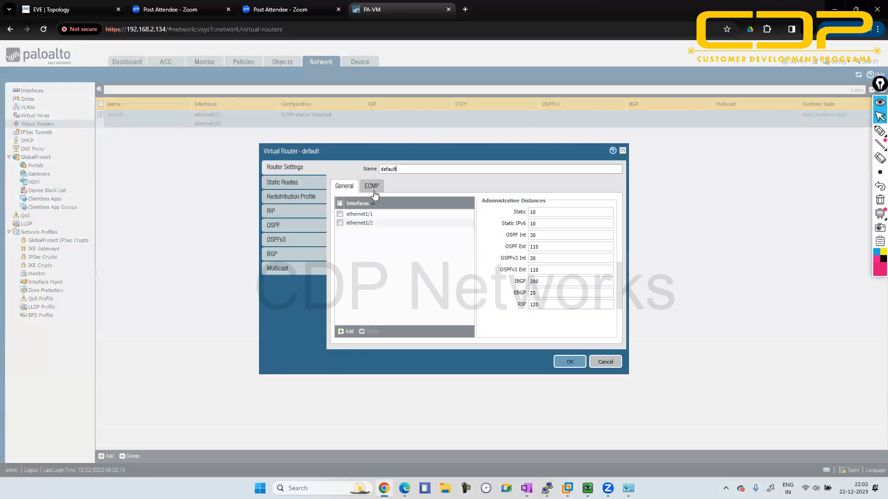
click(287, 213)
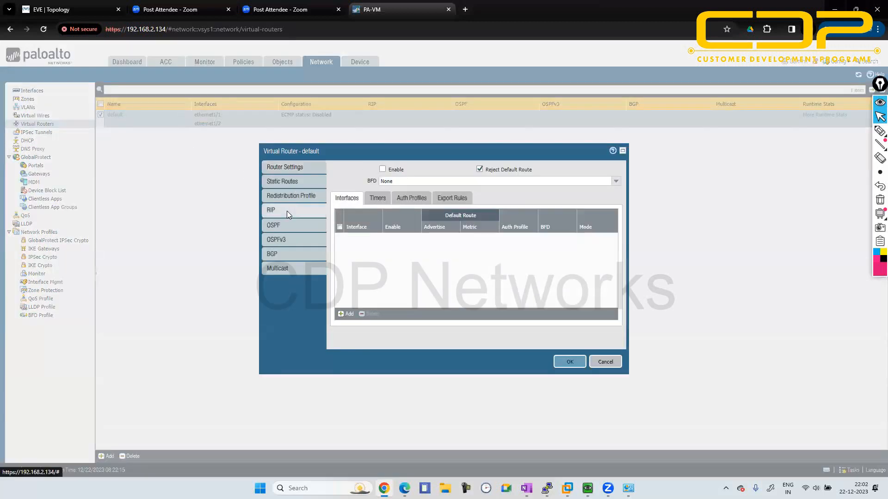
click(345, 313)
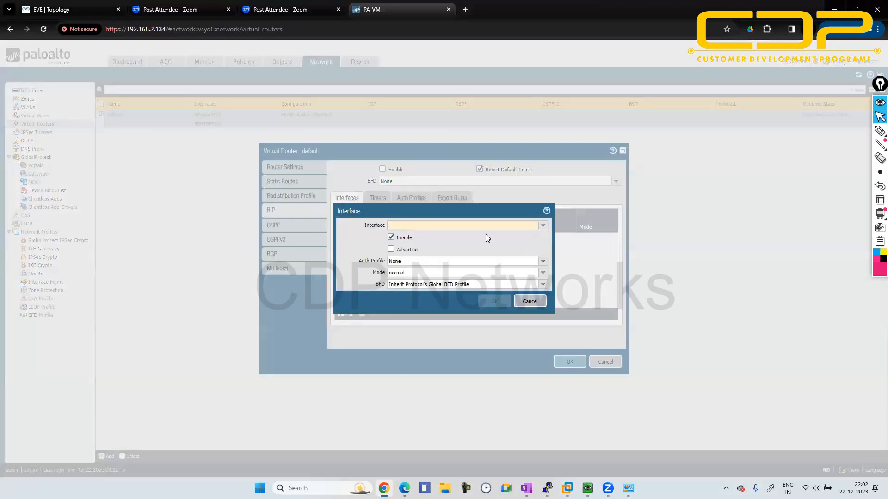
click(544, 226)
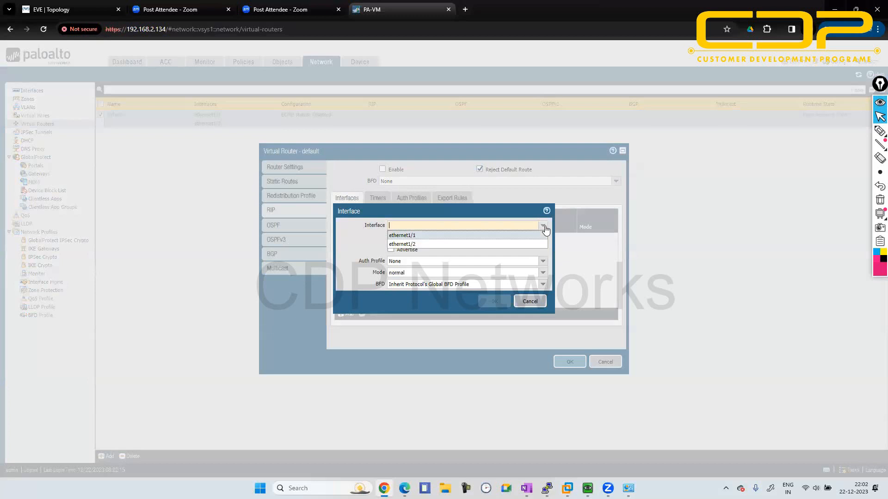
click(511, 235)
click(391, 250)
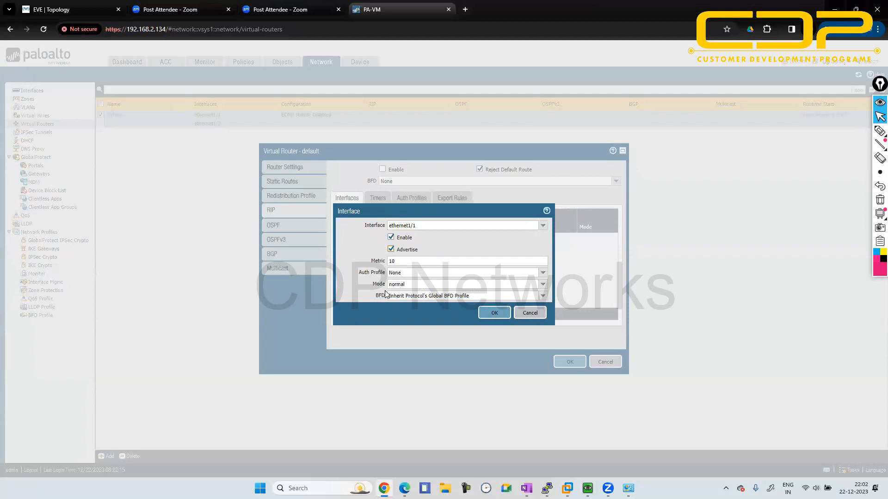
click(486, 316)
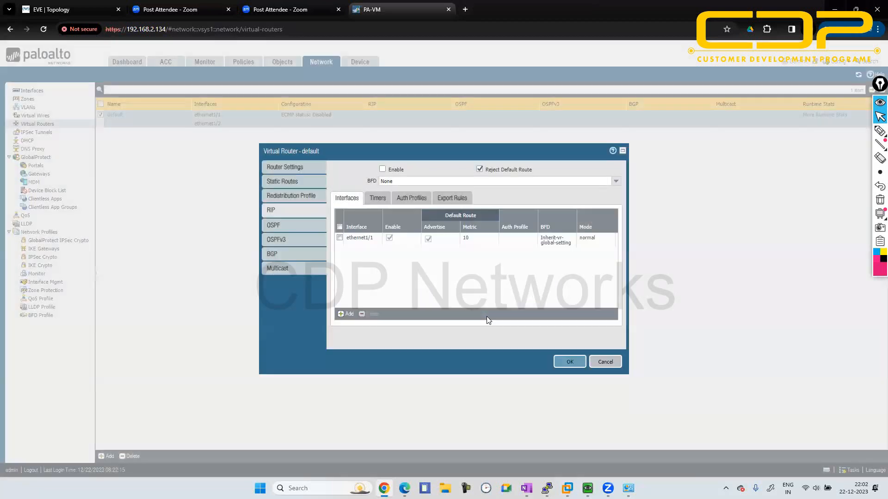
- Review the RIP timers, export rules and auth profiles, then enable RIP on the default virtual router and save its settings
click(377, 198)
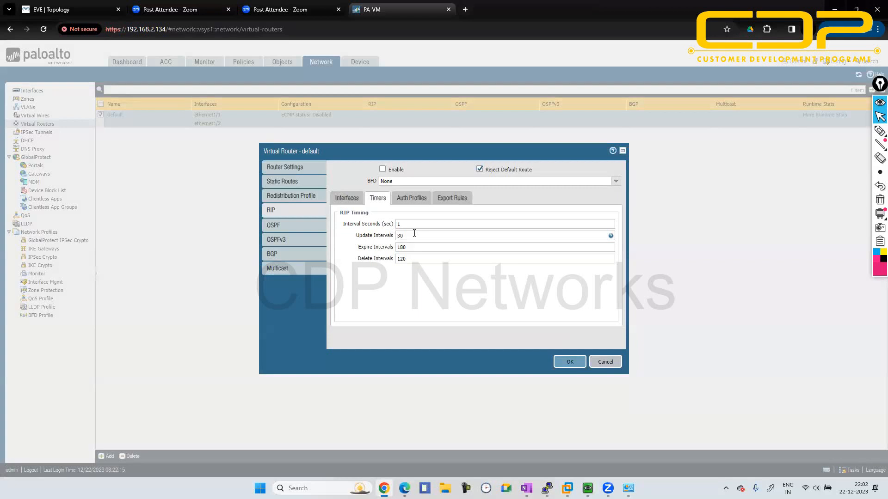
click(453, 198)
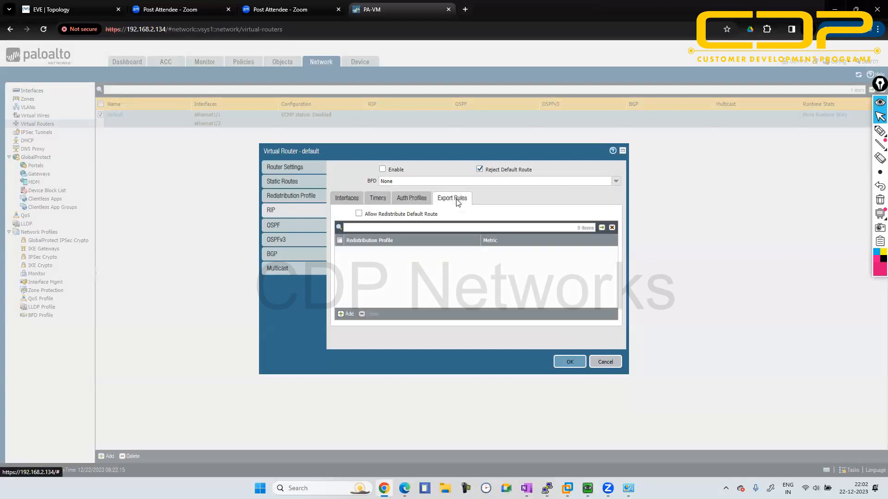
click(403, 203)
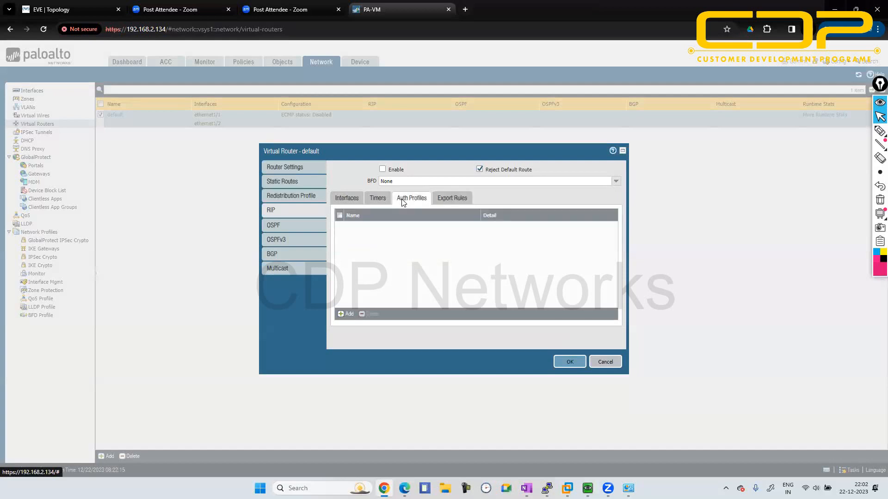
click(373, 202)
click(348, 200)
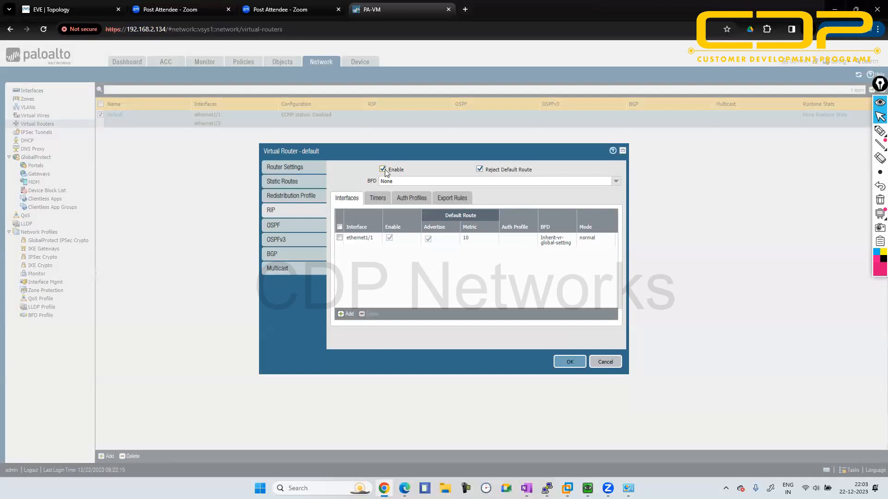
click(571, 362)
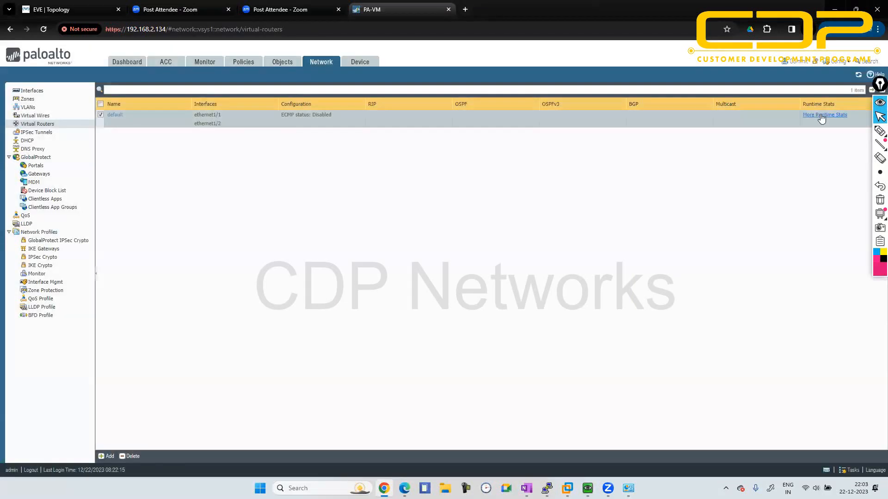
- Check the default virtual router's refreshed route table in its runtime statistics and close it
click(821, 116)
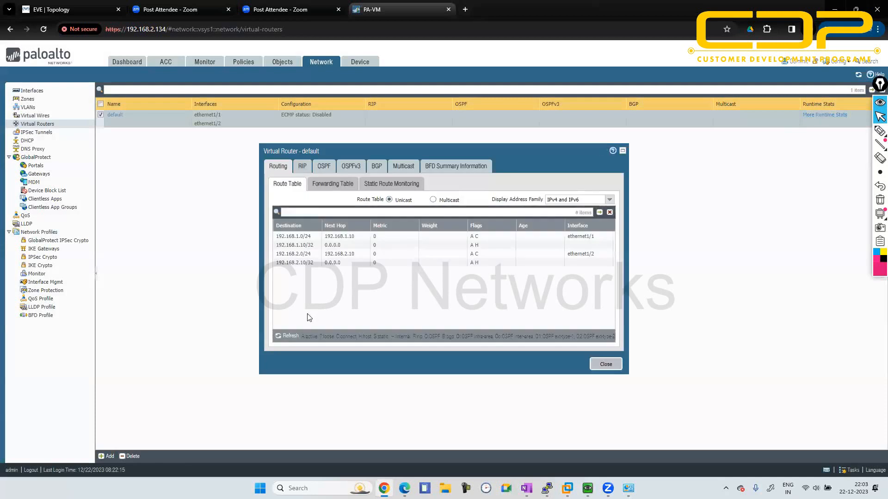
click(279, 342)
click(596, 365)
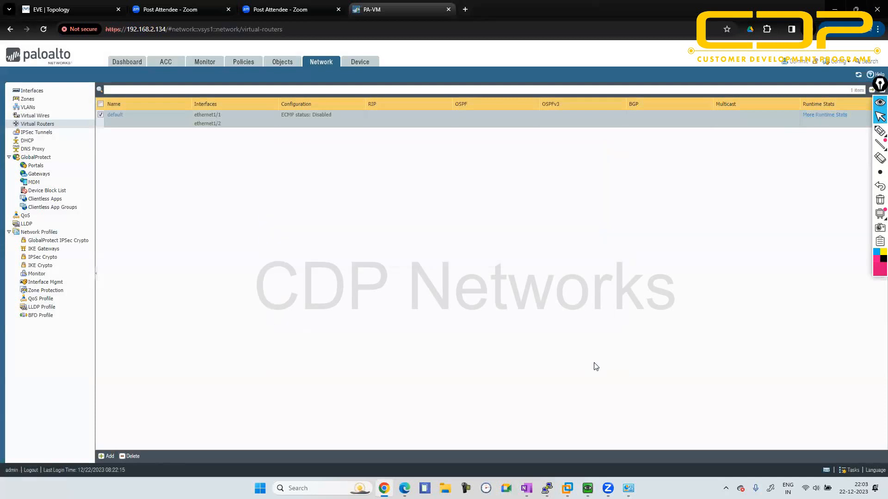
- Commit all changes to the firewall's running configuration and dismiss the commit status
click(793, 61)
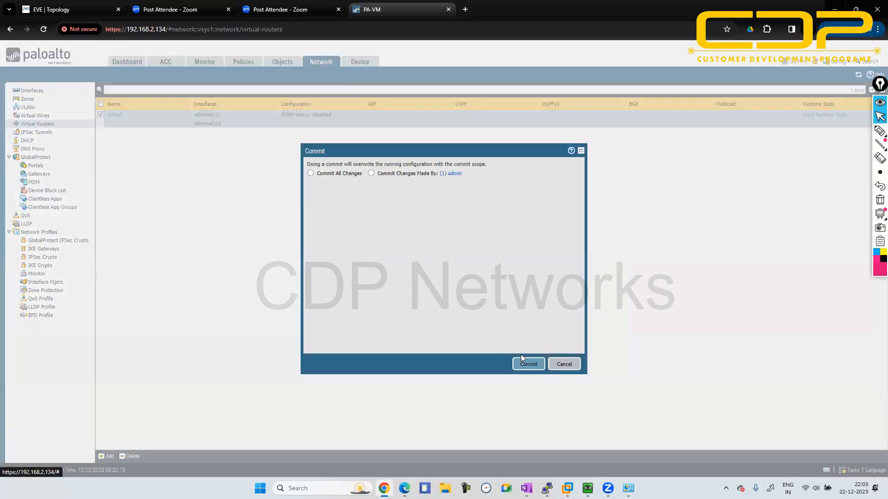
click(321, 175)
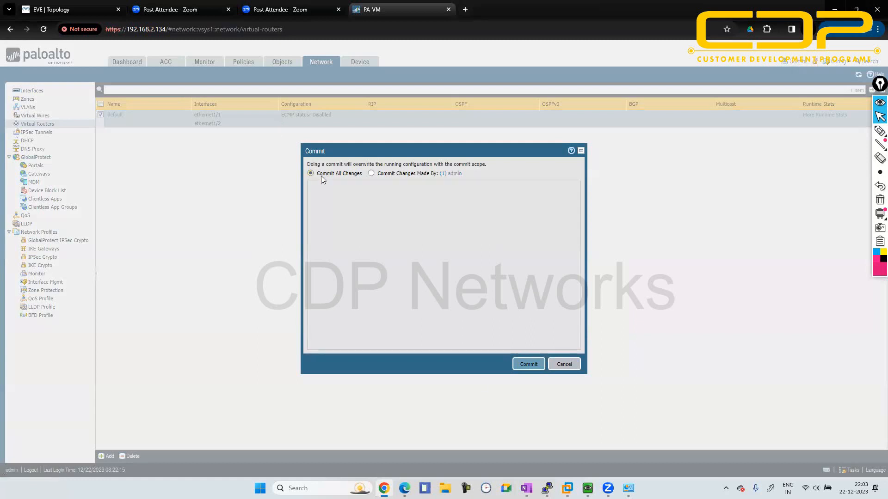
click(522, 364)
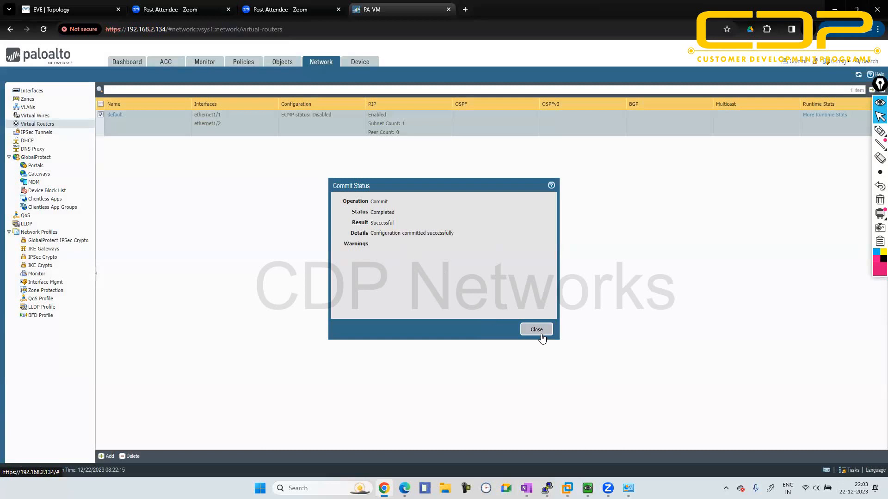
click(536, 330)
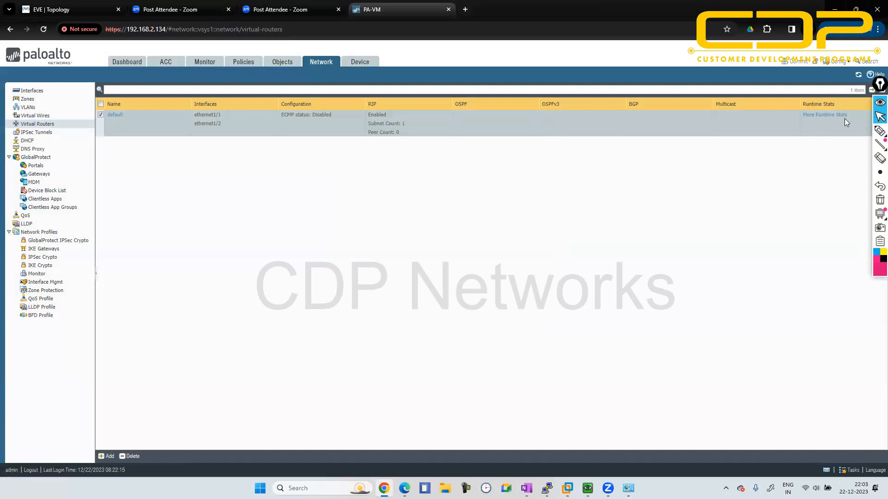
- Examine the default virtual router's route table, forwarding table and RIP summary, interface and peer information in its runtime statistics
click(832, 115)
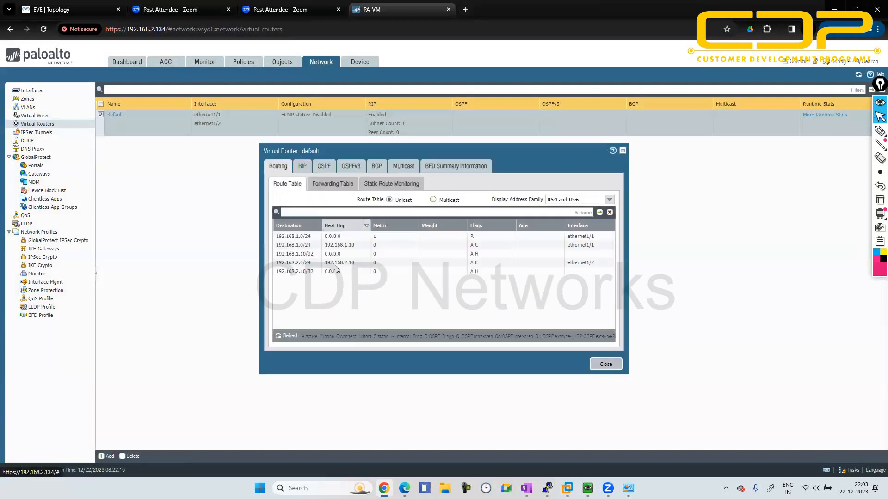
click(277, 337)
click(277, 338)
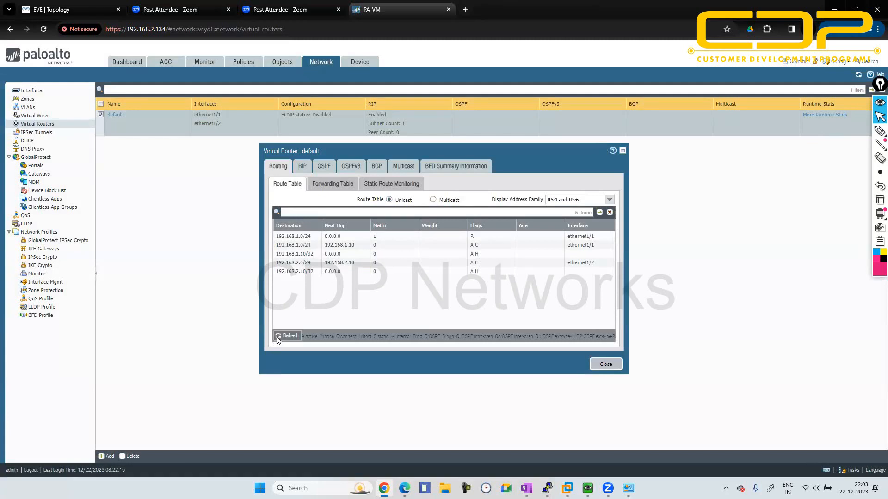
click(333, 184)
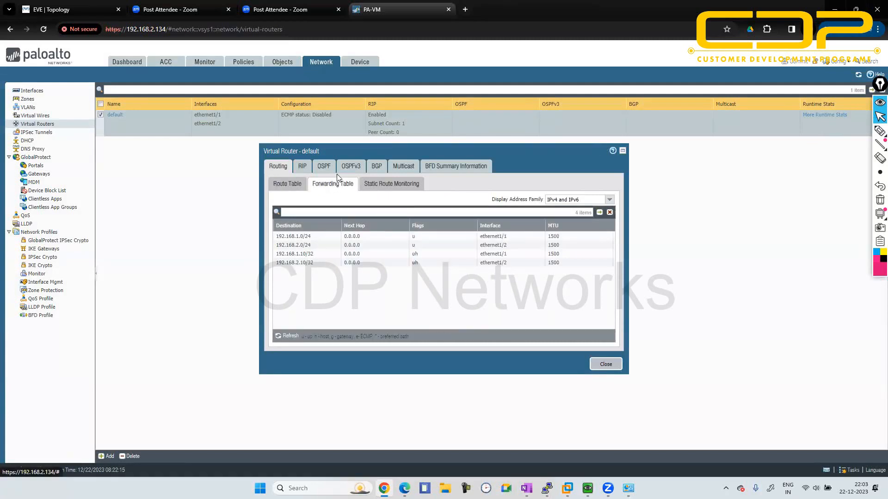
click(305, 167)
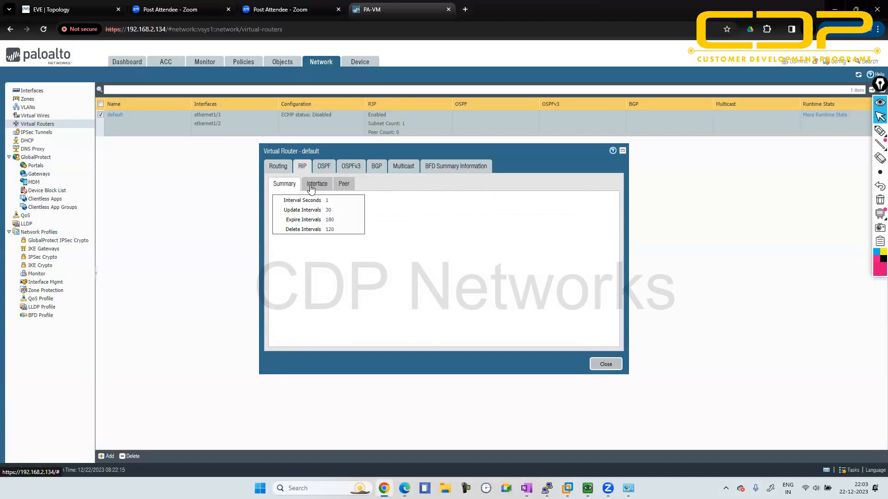
click(313, 186)
click(346, 186)
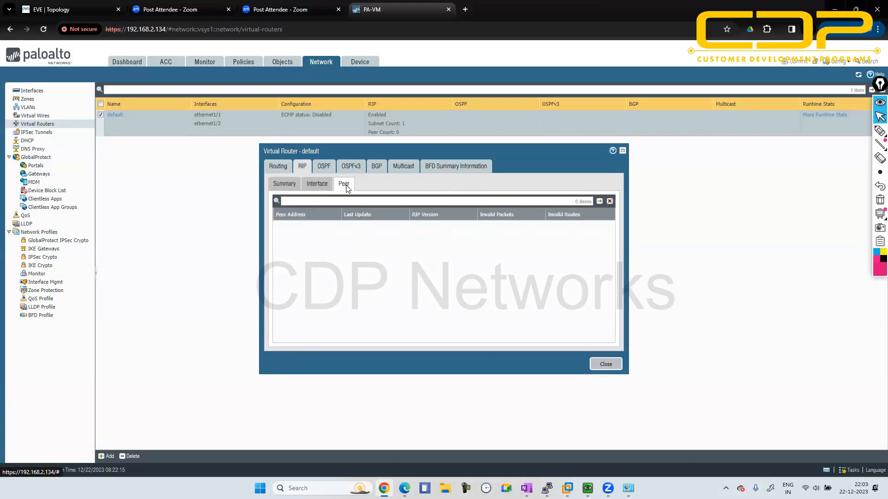
click(295, 185)
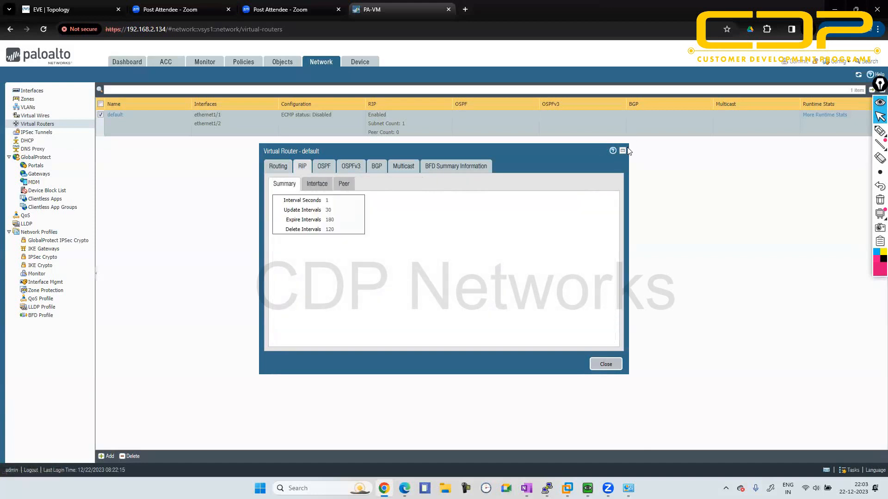
click(604, 365)
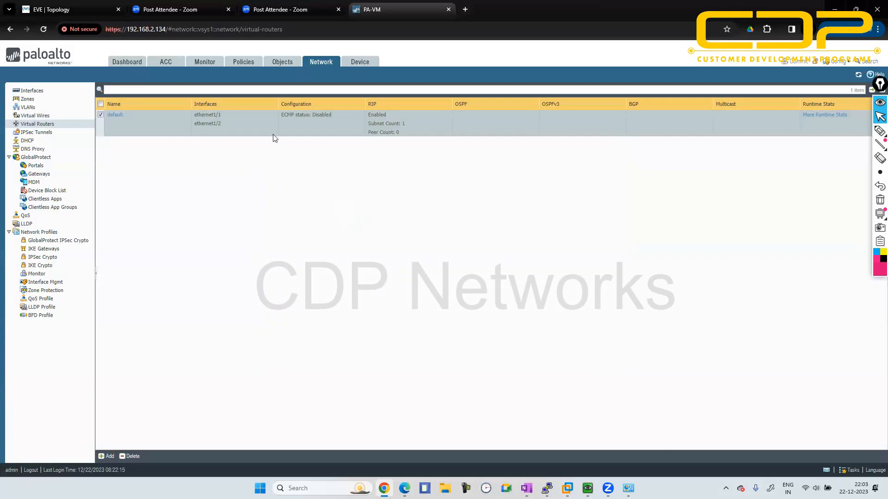
- Return to the EVE-NG topology and switch to R1's PuTTY console, bringing up its router prompt
click(121, 8)
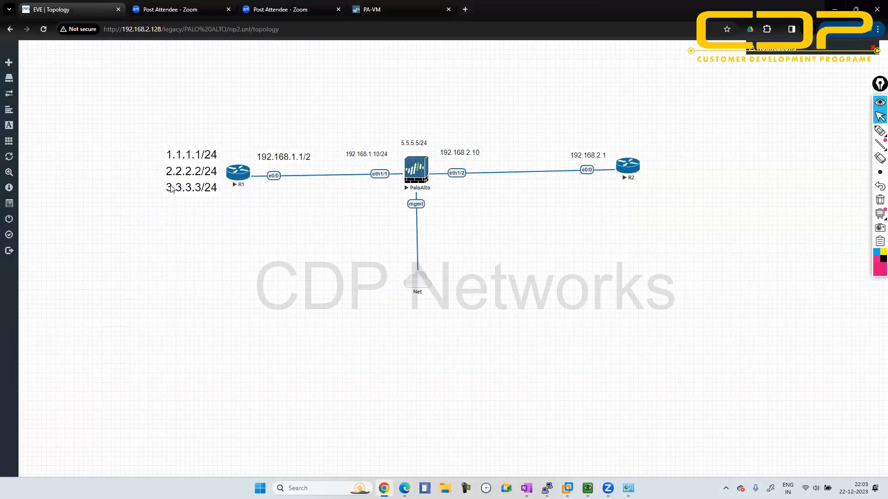
key(alt+Tab)
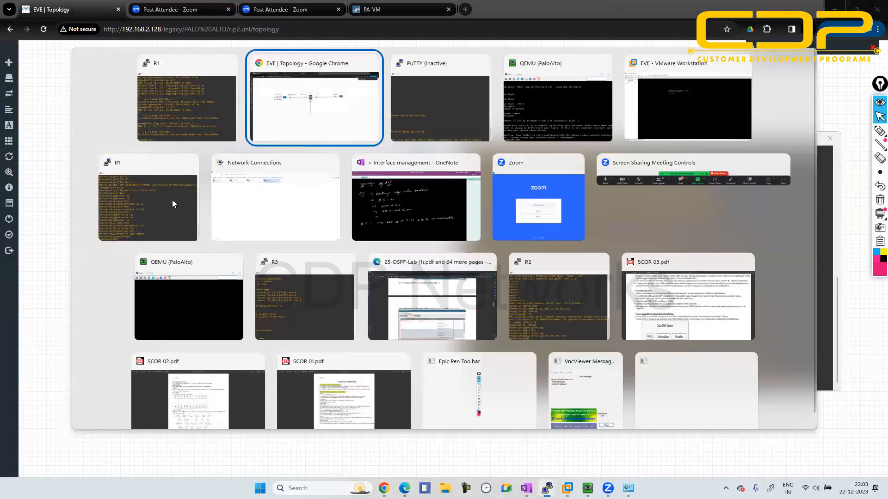
key(alt+Tab)
key(alt+Tab)
key(alt+Tab)
key(alt+Tab)
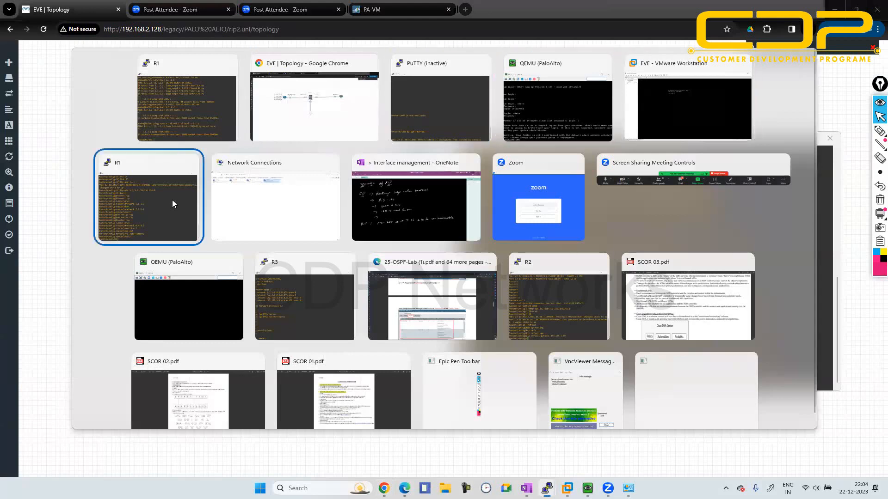
key(Return)
key(Return)
key(Return)
key(Return)
key(Return)
key(Return)
key(Return)
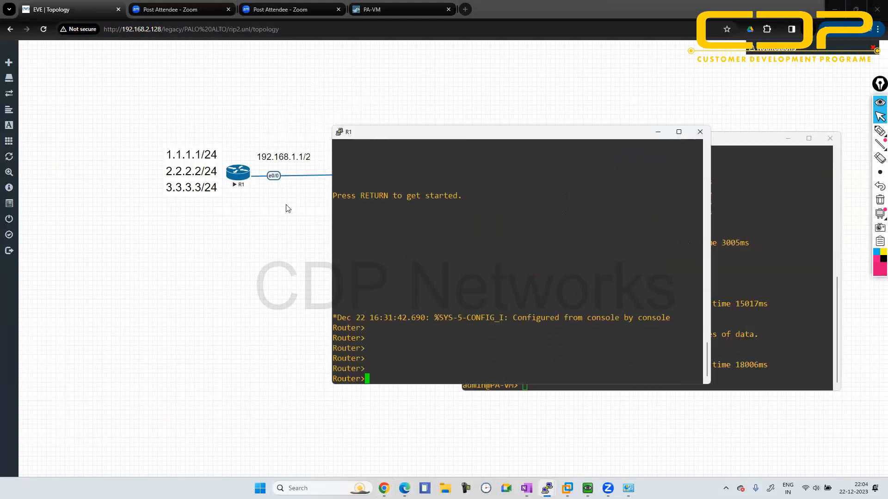
- Enter privileged mode on R1 and open global configuration with conf t
text(en)
key(Return)
text(conf ft)
key(Return)
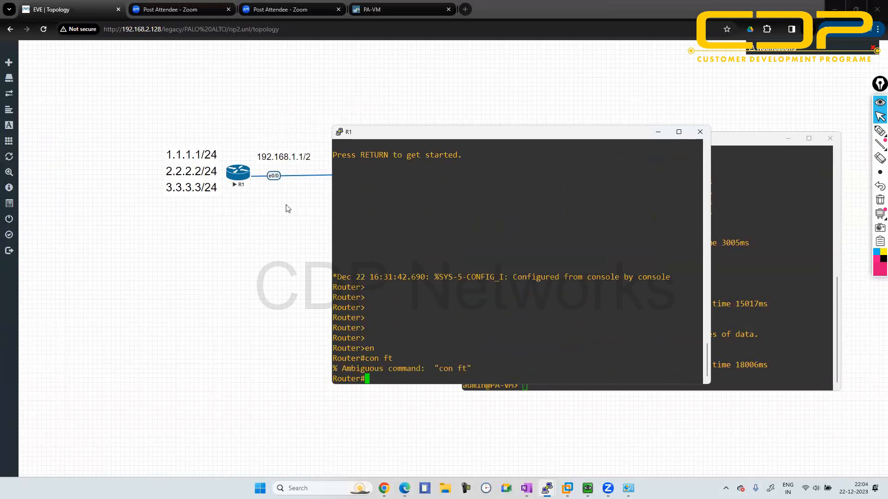
text(conf ft)
key(Return)
text(co)
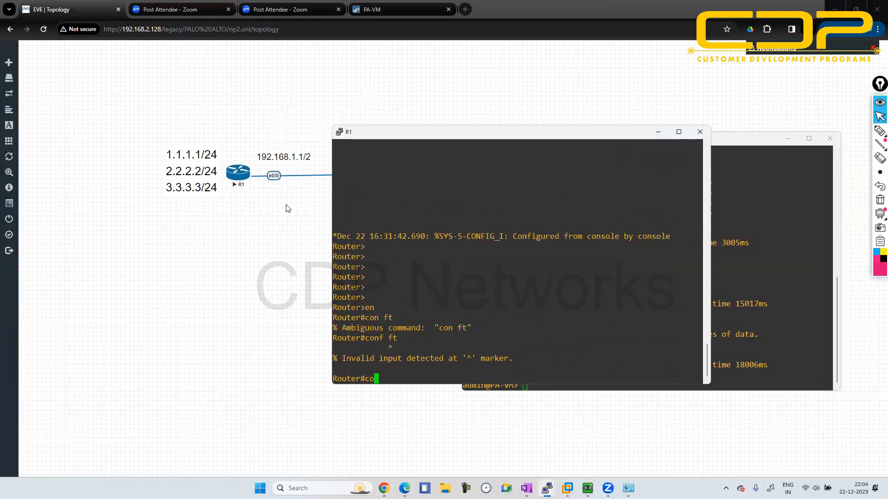
text(nf t)
key(Return)
- Ping the firewall address 192.168.1.10 from R1's configuration mode
text(do pign 1)
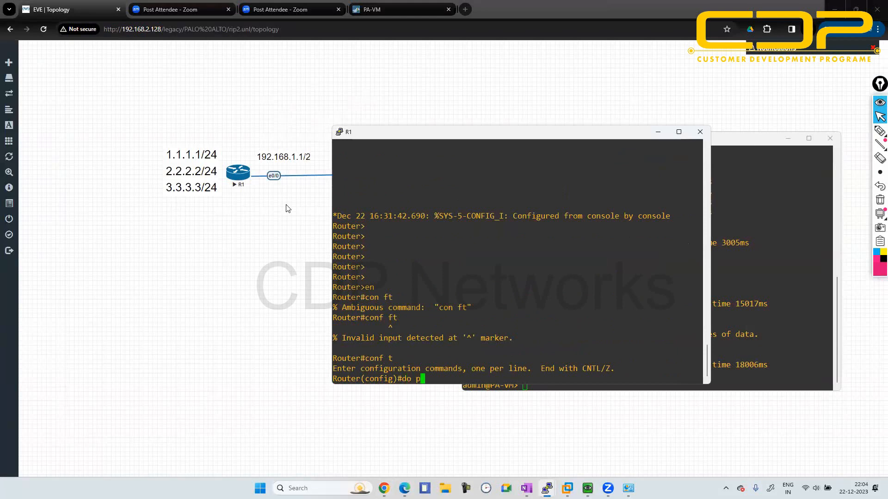
key(BackSpace)
key(BackSpace)
key(BackSpace)
key(BackSpace)
text(ng 192.168.1.10)
key(Return)
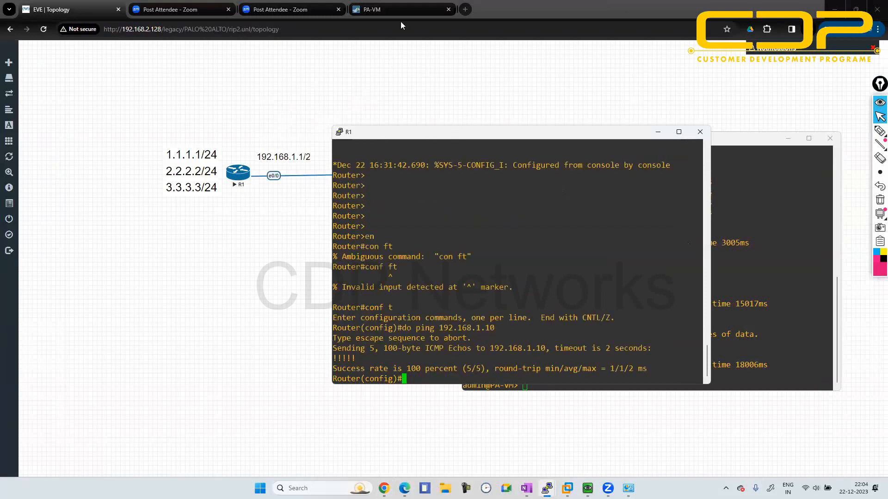
- Display R1's full IP routing table with do sh ip route and check it for RIP routes
text(do sh ip o)
text(oute)
key(Return)
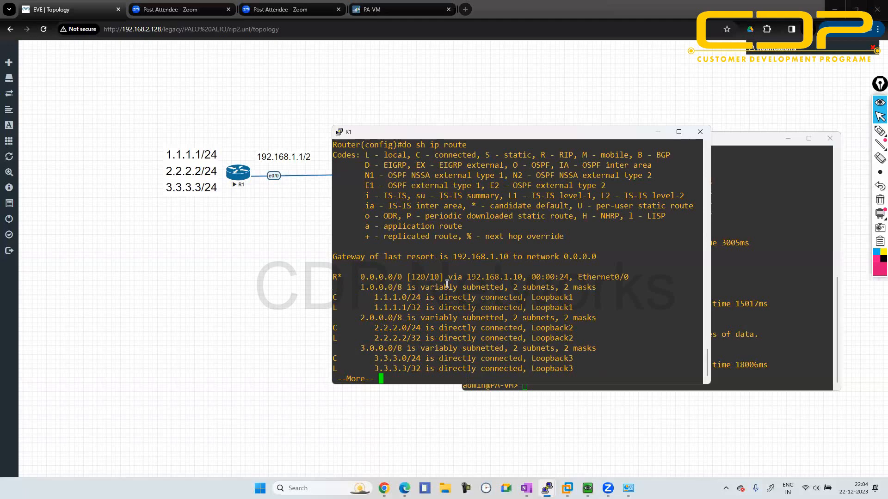
key(space)
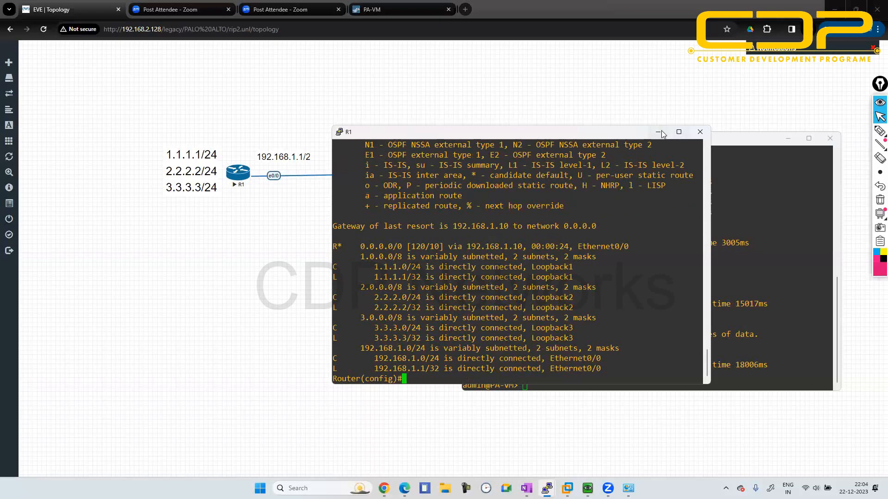
- Switch to the PA-VM web interface and review ethernet1/1's configuration, including its IPv4, IPv6 and Advanced settings
click(393, 6)
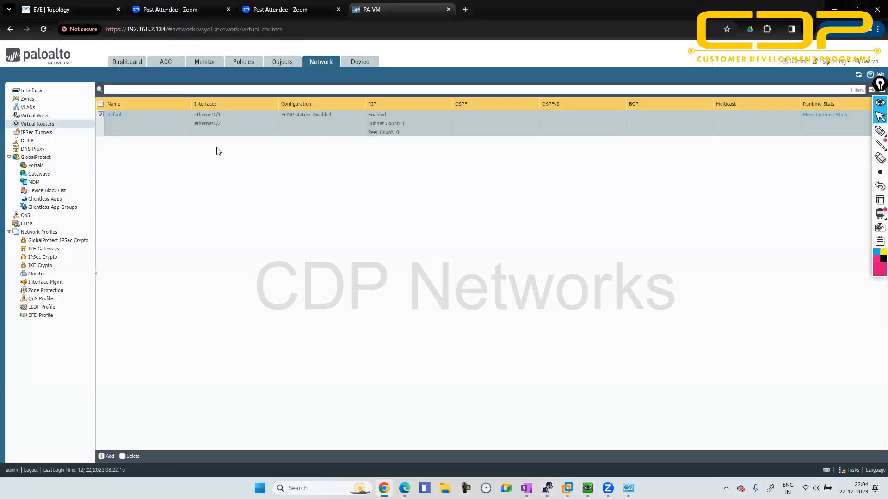
click(26, 92)
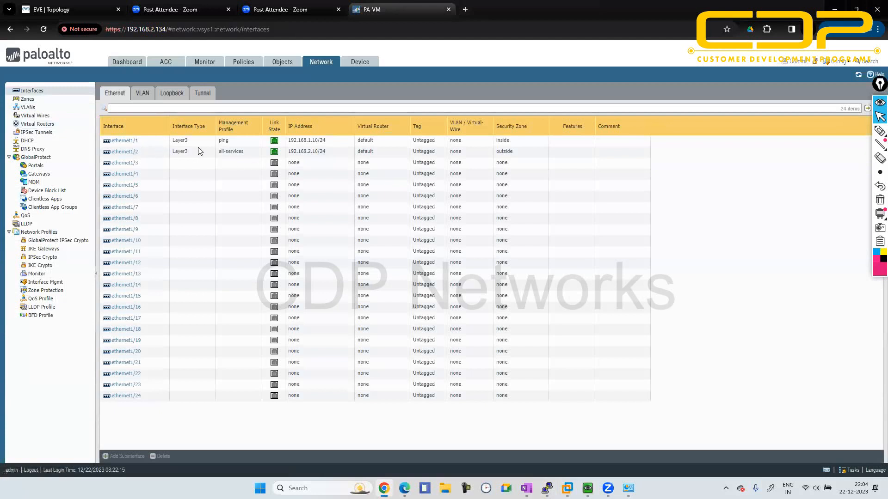
click(128, 141)
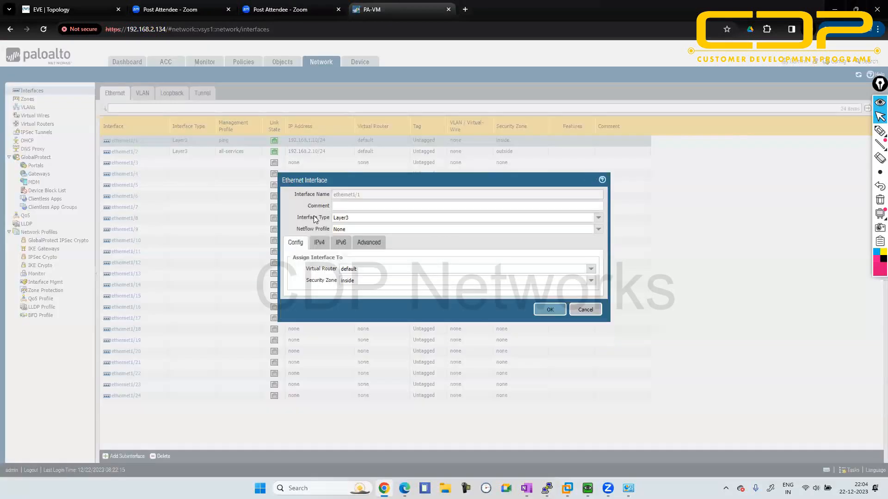
click(326, 244)
click(341, 245)
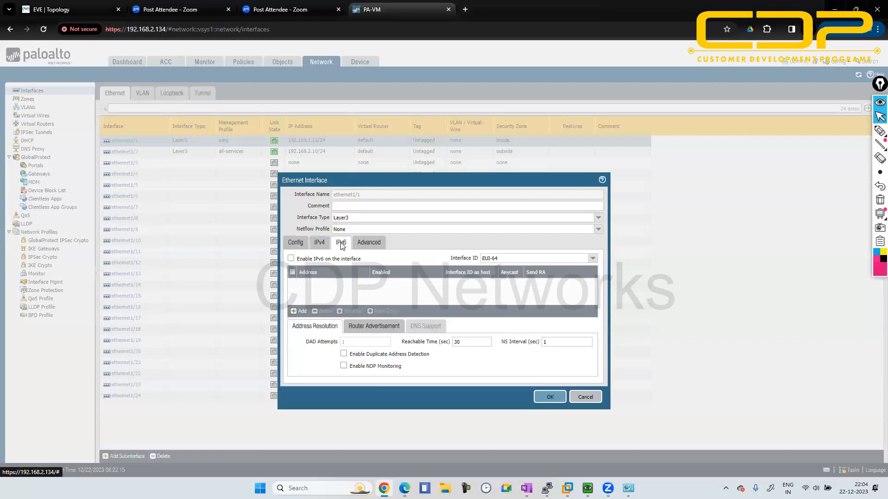
click(366, 244)
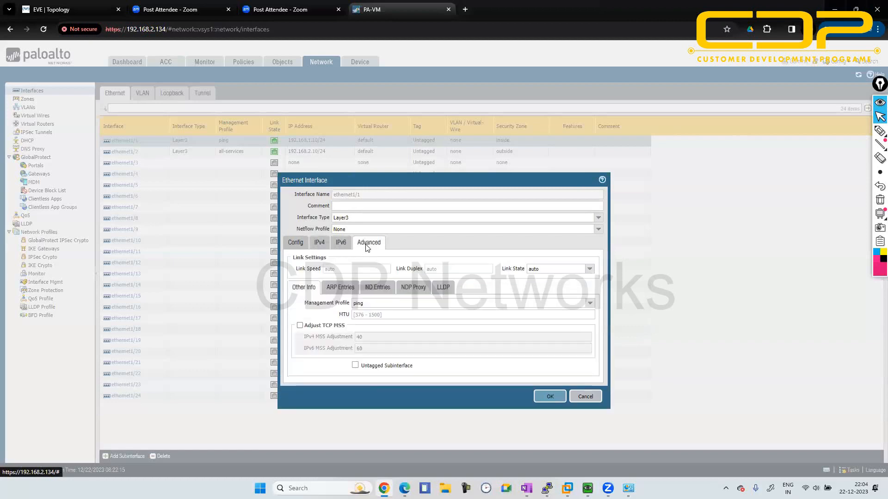
click(550, 396)
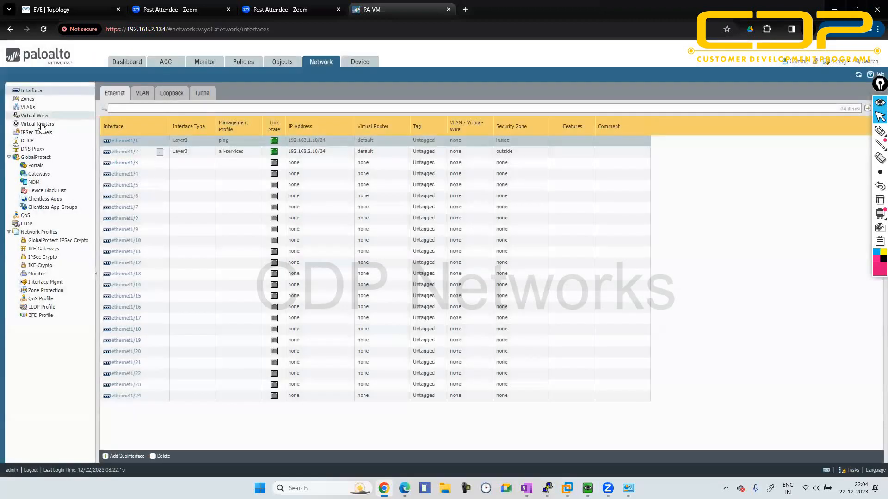
- Check the default virtual router's runtime stats, reviewing its route table, RIP peers and RIP timer summary
click(38, 124)
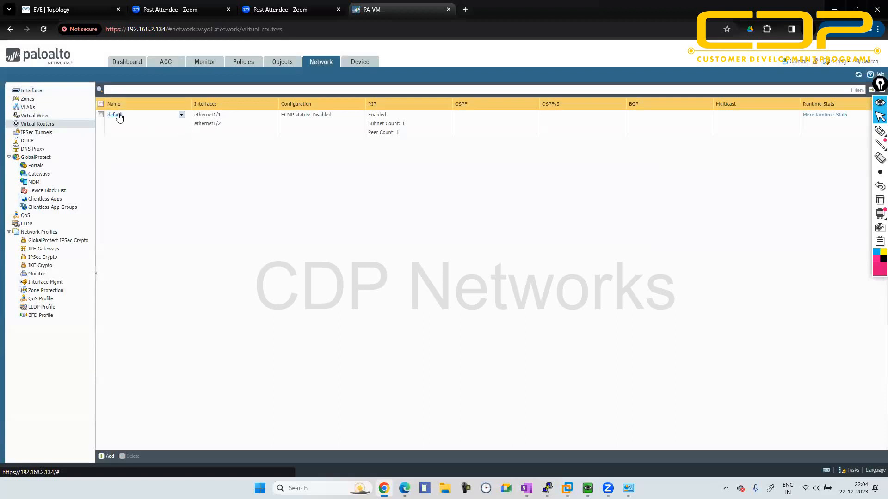
click(842, 116)
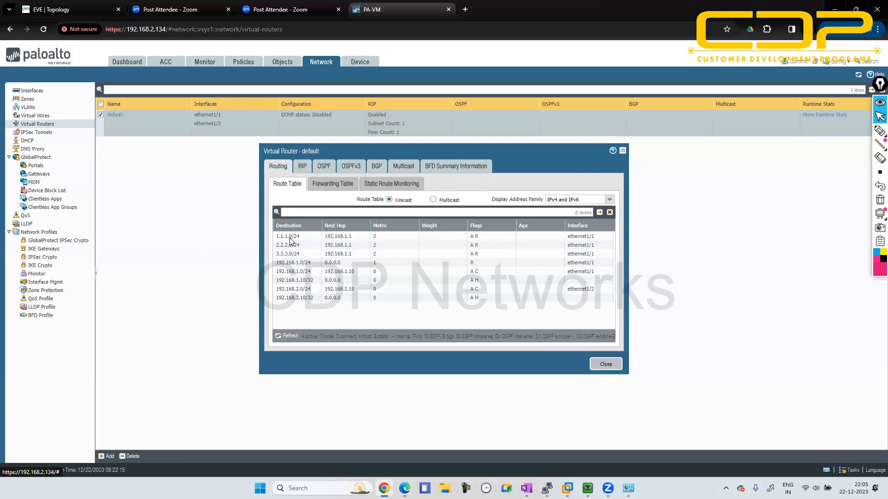
click(301, 167)
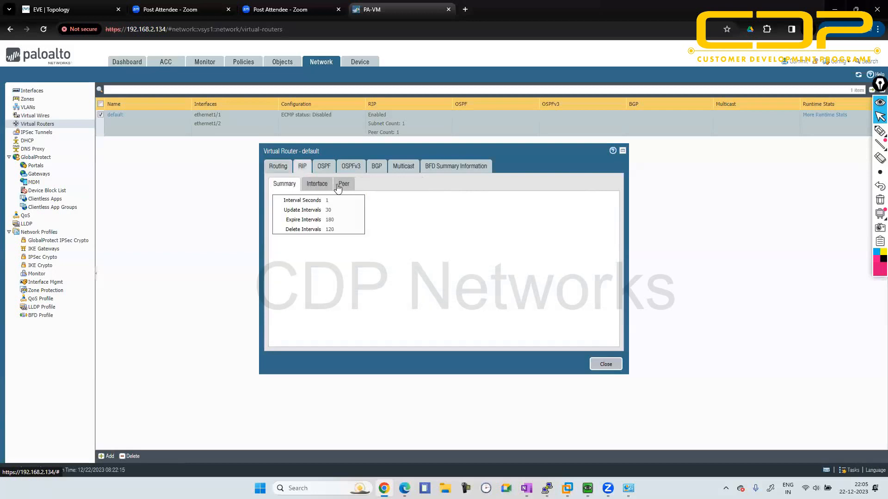
click(340, 187)
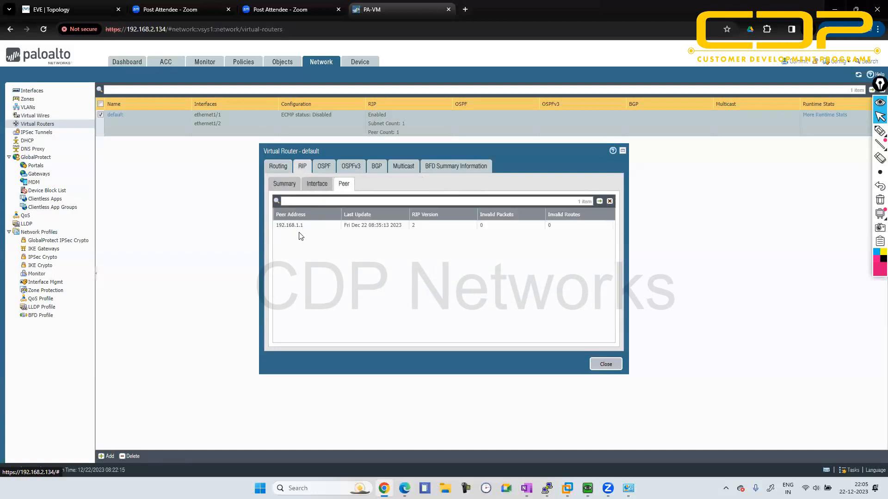
click(290, 185)
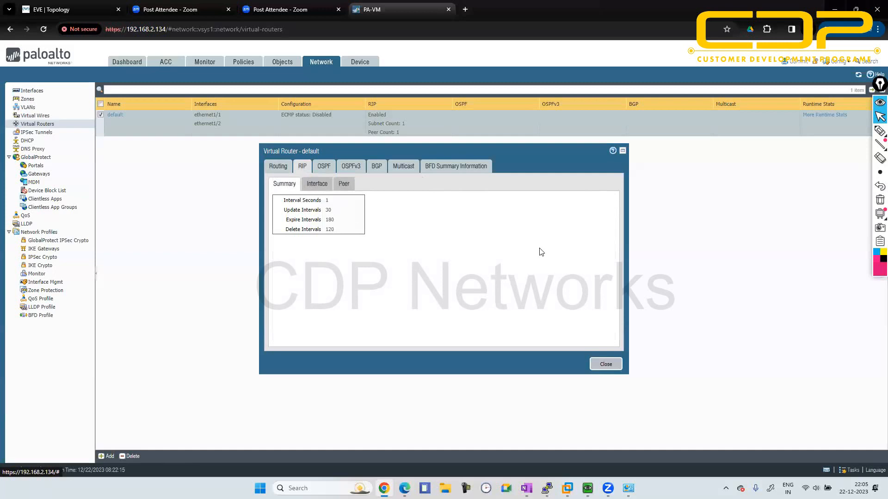
click(606, 364)
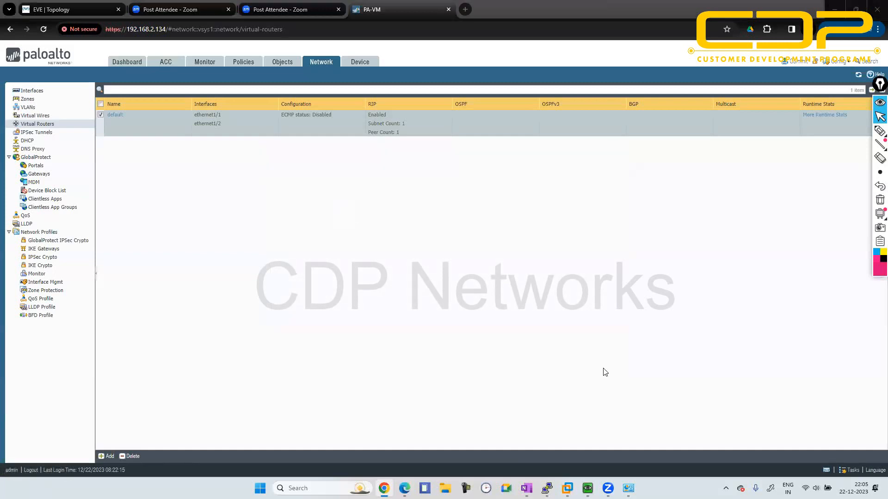
- Switch to the firewall's PuTTY console and recall the command ping source 192.168.1.10 host 1.1.1.1
key(alt+Tab)
key(alt+Tab)
key(alt+Tab)
key(alt+Tab)
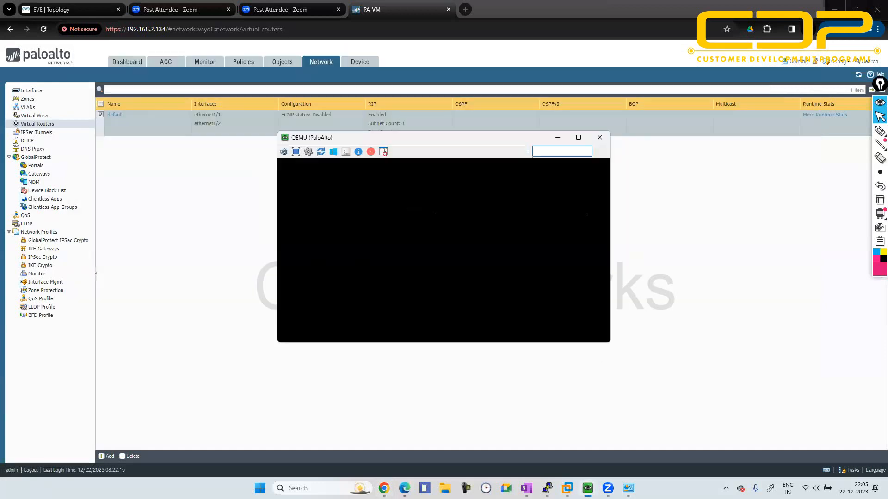
click(561, 137)
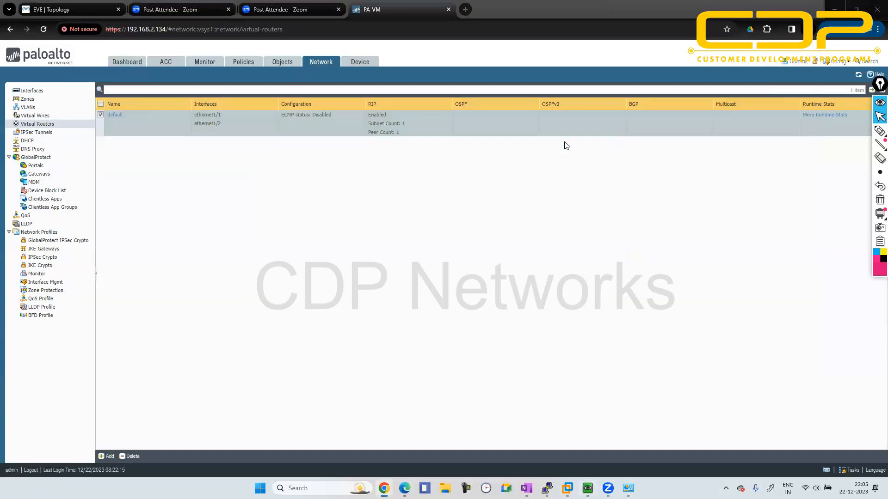
key(alt+Tab)
key(alt+Tab)
key(alt+Tab)
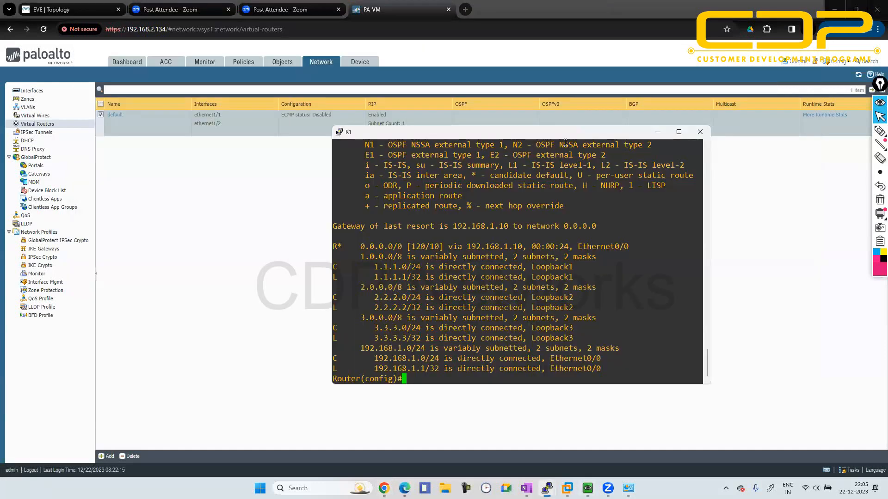
key(alt+Tab)
key(alt+Tab)
key(alt+Tab)
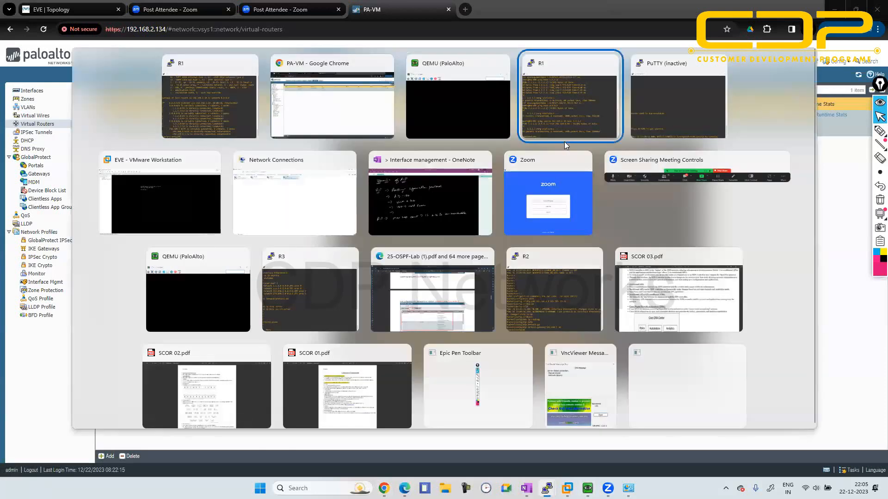
key(Up)
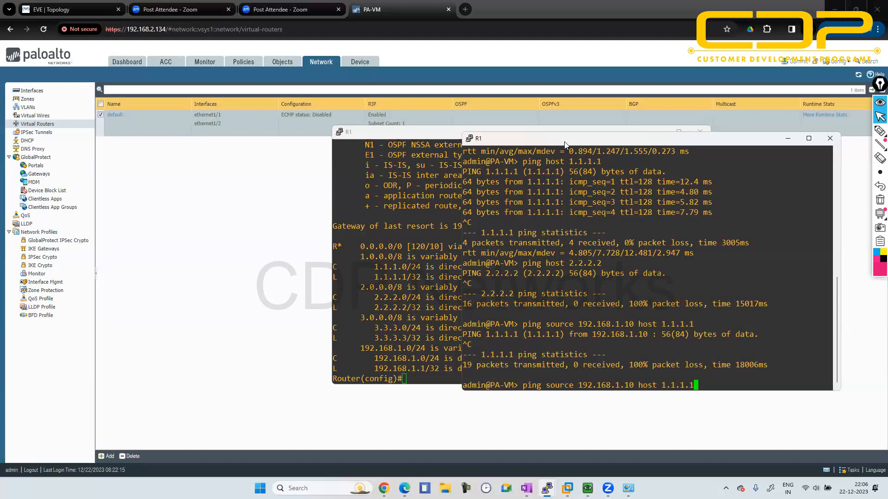
- Switch to the OneNote RIP notes and sketch two linked router circles below them, labelled with circled .1 and .2
click(527, 489)
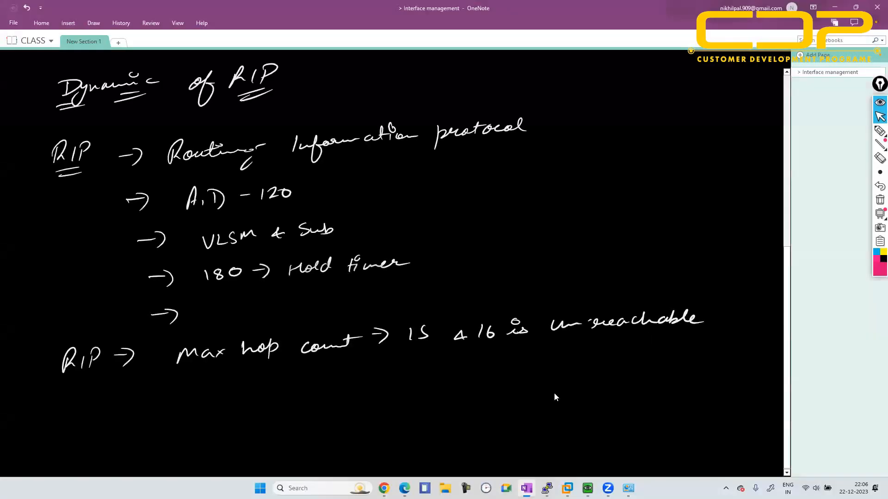
scroll(554, 396, down, 3)
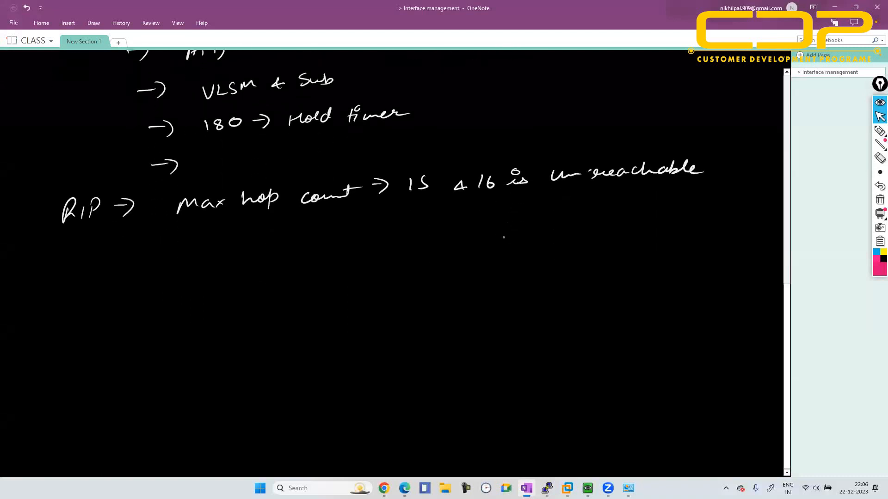
mouse_move(273, 262)
mouse_down()
mouse_move(270, 284)
mouse_move(276, 262)
mouse_up()
mouse_move(454, 251)
mouse_down()
mouse_move(463, 260)
mouse_move(456, 250)
mouse_up()
drag(284, 270, 429, 253)
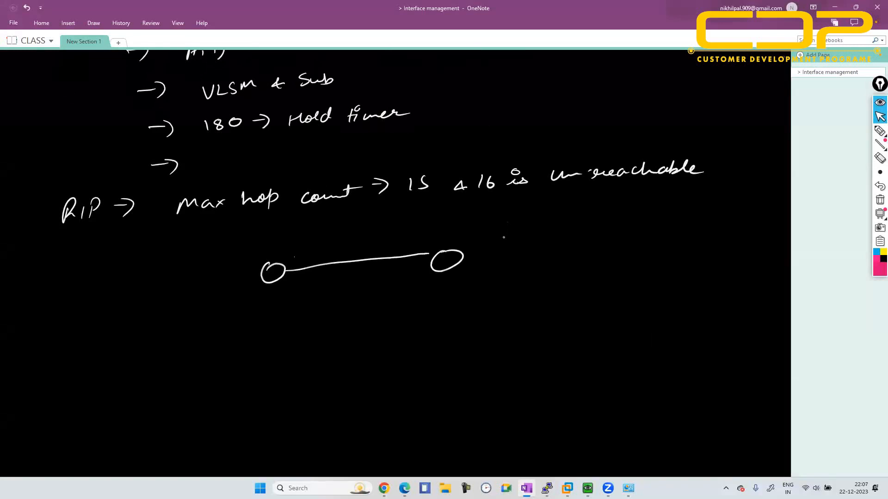
drag(428, 235, 441, 241)
mouse_move(299, 245)
mouse_down()
mouse_move(301, 262)
mouse_move(303, 244)
mouse_up()
mouse_move(436, 229)
mouse_down()
mouse_move(452, 234)
mouse_move(425, 230)
mouse_up()
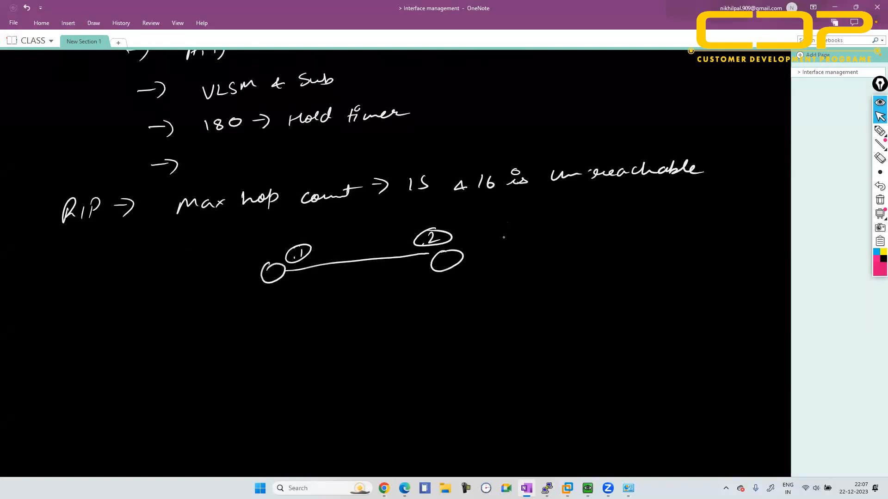
- Write 1.1.1.1 and 2.2.2.2 beside the .1 router, and 3.3.3.3 and 4.4.4.4 beside the .2 router, scratching out the miswritten entry
mouse_move(195, 260)
mouse_down()
mouse_move(193, 273)
mouse_move(234, 265)
mouse_up()
mouse_move(190, 287)
mouse_down()
mouse_move(199, 300)
mouse_move(248, 286)
mouse_up()
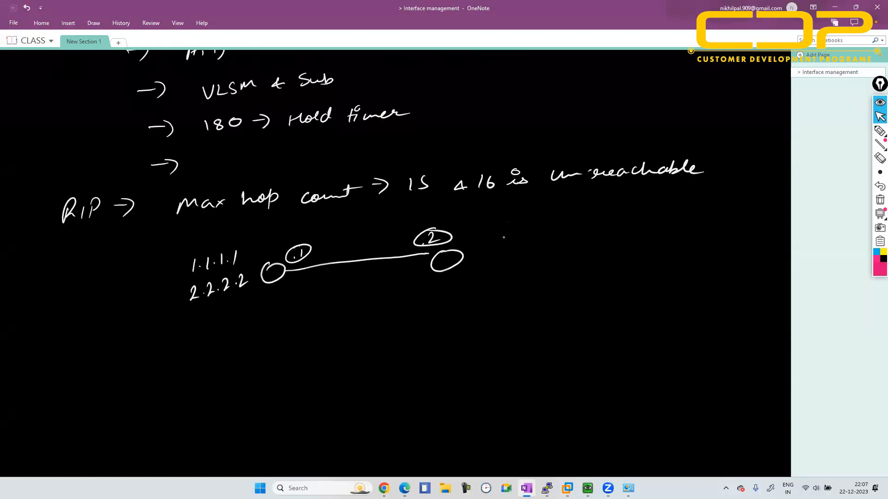
mouse_move(500, 231)
mouse_down()
mouse_move(498, 244)
mouse_move(552, 237)
mouse_up()
drag(501, 257, 526, 267)
click(515, 264)
mouse_move(496, 231)
mouse_down()
mouse_move(493, 252)
mouse_move(535, 236)
mouse_move(530, 245)
mouse_move(551, 240)
mouse_move(546, 246)
mouse_up()
mouse_move(502, 265)
mouse_down()
mouse_move(520, 259)
mouse_move(504, 268)
mouse_up()
drag(499, 279, 509, 292)
click(516, 287)
mouse_move(525, 279)
mouse_down()
mouse_move(526, 289)
mouse_move(591, 273)
mouse_up()
click(550, 283)
- Label the .1 router with a circled R1, draw an arrow to a circled 3.3.3.3, and add a circled mark below
drag(277, 290, 272, 307)
drag(279, 287, 465, 248)
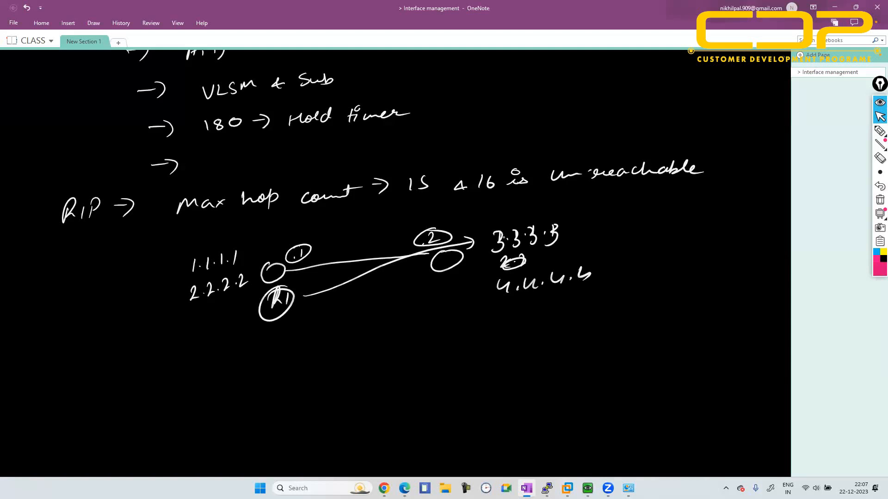
mouse_move(566, 215)
mouse_down()
mouse_move(490, 228)
mouse_move(586, 227)
mouse_move(513, 222)
mouse_up()
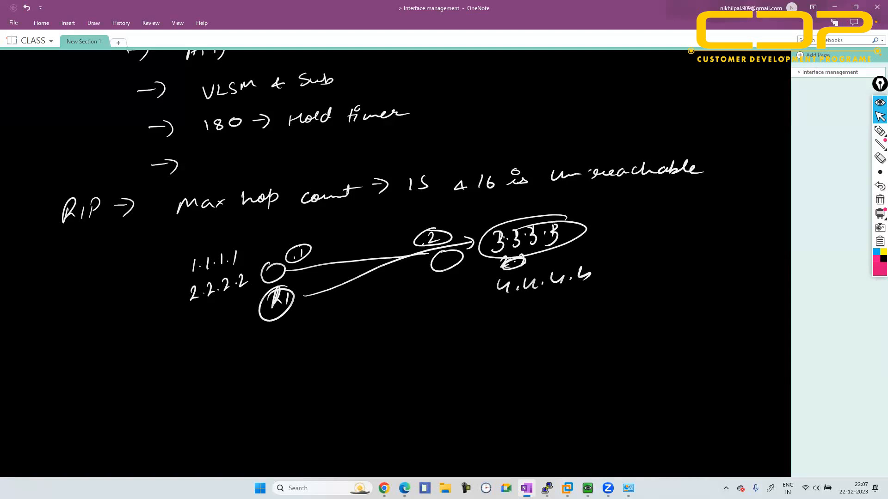
mouse_move(313, 319)
mouse_down()
mouse_move(329, 313)
mouse_move(309, 332)
mouse_move(319, 312)
mouse_up()
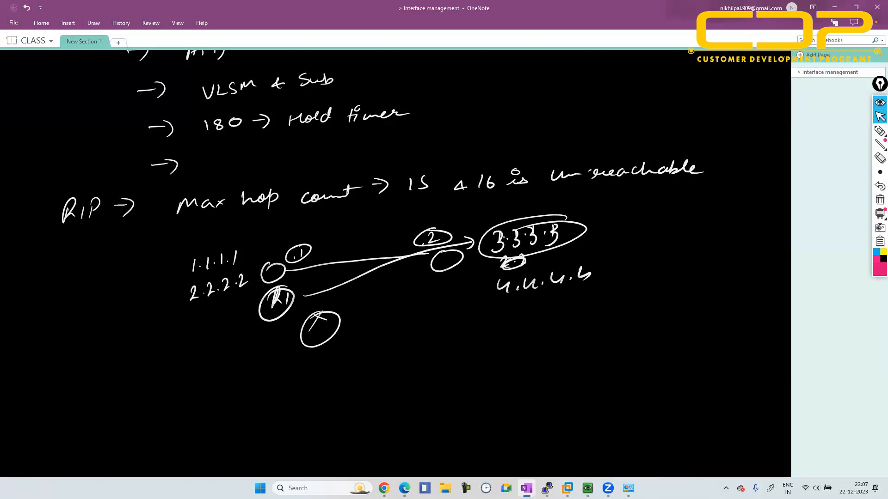
- Draw three branch lines from the R1 router and label them S, D and DY
drag(278, 278, 232, 344)
mouse_move(269, 280)
mouse_down()
mouse_move(286, 342)
mouse_move(314, 290)
mouse_up()
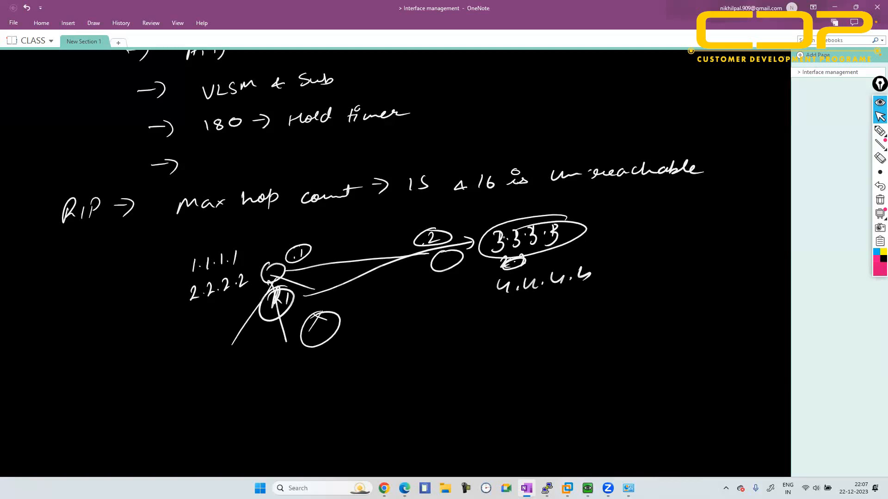
drag(240, 355, 232, 373)
drag(277, 350, 278, 370)
mouse_move(273, 353)
mouse_down()
mouse_move(285, 363)
mouse_move(272, 370)
mouse_up()
drag(319, 294, 320, 306)
mouse_move(317, 295)
mouse_down()
mouse_move(319, 308)
mouse_move(343, 300)
mouse_up()
drag(347, 290, 341, 315)
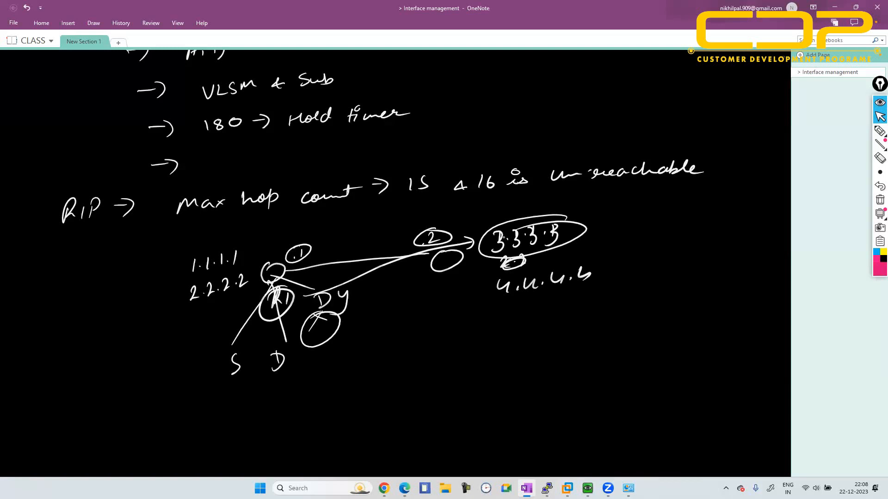
- Draw a square below the router sketch with an upward arrow and an oval, and write 1.1.1, 2.2.2 and 3.3.3 beside it
drag(450, 344, 450, 370)
mouse_move(453, 339)
mouse_down()
mouse_move(490, 344)
mouse_move(466, 374)
mouse_move(451, 378)
mouse_move(471, 374)
mouse_up()
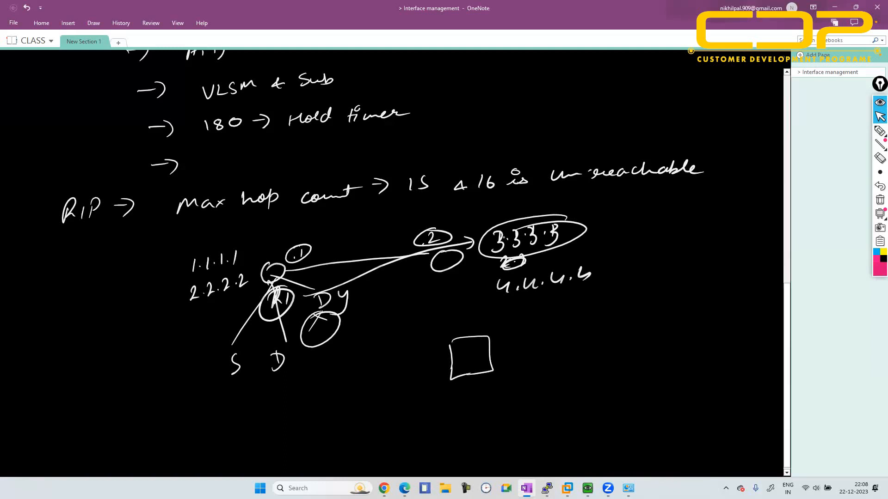
mouse_move(465, 334)
mouse_down()
mouse_move(473, 308)
mouse_move(524, 323)
mouse_move(506, 306)
mouse_up()
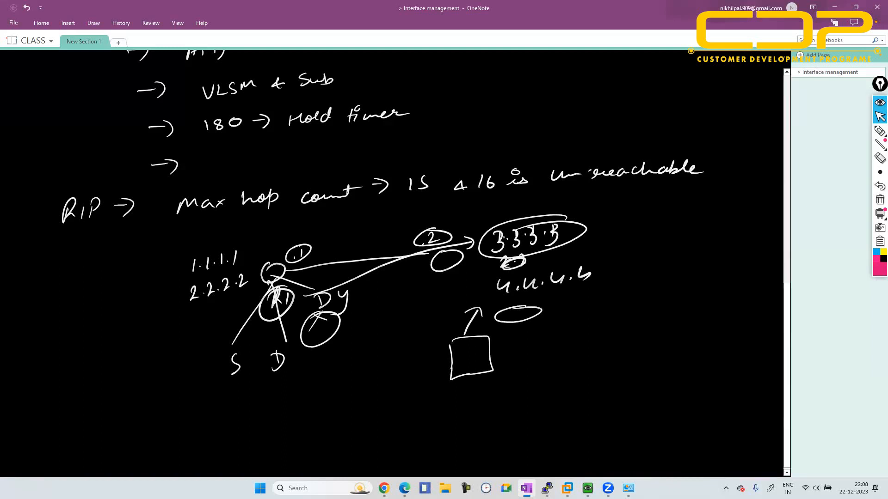
mouse_move(361, 345)
mouse_down()
mouse_move(360, 355)
mouse_move(393, 349)
mouse_move(369, 377)
mouse_move(402, 368)
mouse_move(370, 399)
mouse_move(398, 391)
mouse_up()
click(370, 351)
click(385, 346)
click(371, 374)
click(390, 370)
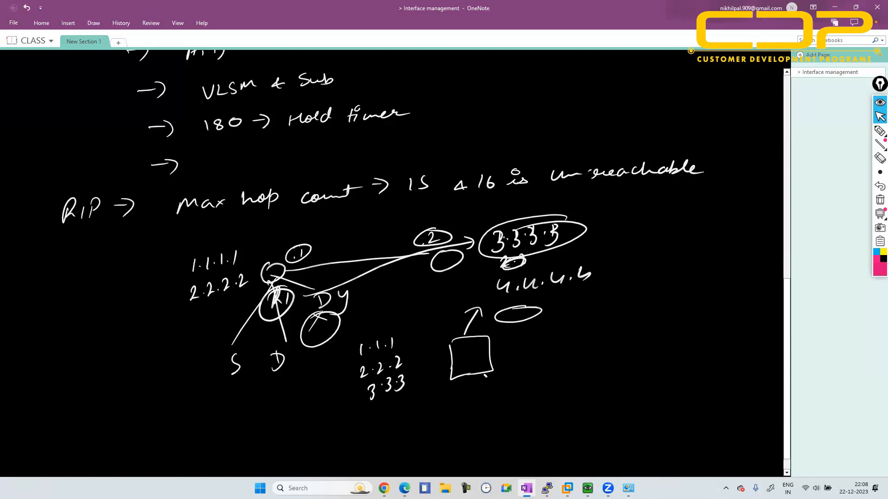
- Draw an arrow from the square to a circled RIP, and add an oval on a line plus a second square with a return arrow
mouse_move(484, 375)
mouse_down()
mouse_move(504, 386)
mouse_move(488, 394)
mouse_move(515, 409)
mouse_move(530, 403)
mouse_up()
mouse_move(536, 386)
mouse_down()
mouse_move(535, 402)
mouse_move(560, 387)
mouse_move(532, 376)
mouse_up()
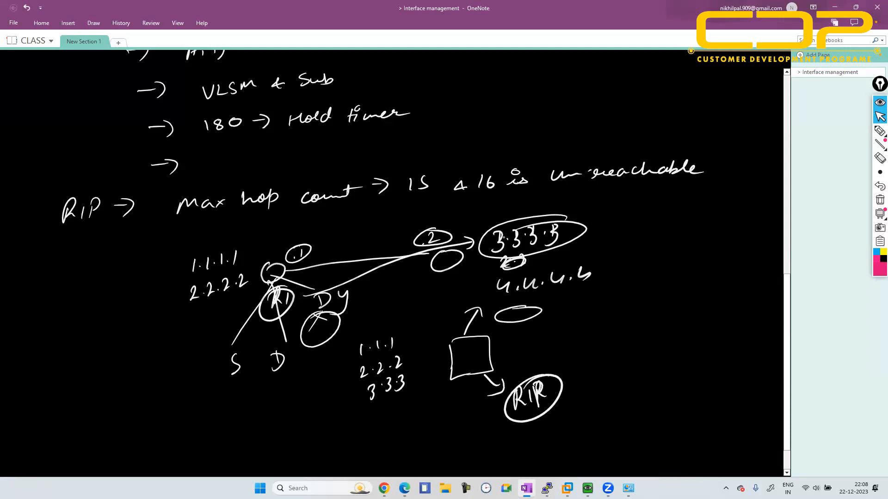
mouse_move(494, 350)
mouse_down()
mouse_move(579, 342)
mouse_move(587, 331)
mouse_up()
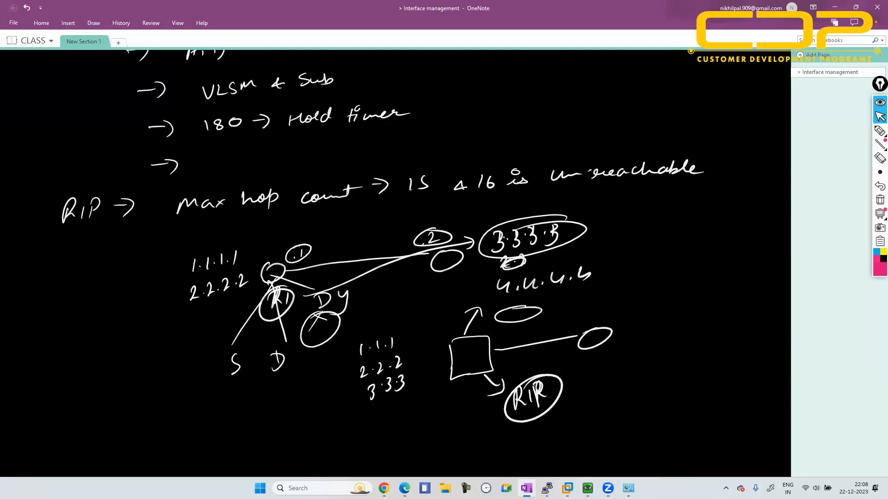
mouse_move(631, 312)
mouse_down()
mouse_move(632, 346)
mouse_move(666, 306)
mouse_move(636, 344)
mouse_up()
mouse_move(595, 304)
mouse_down()
mouse_move(648, 306)
mouse_move(510, 335)
mouse_move(525, 328)
mouse_up()
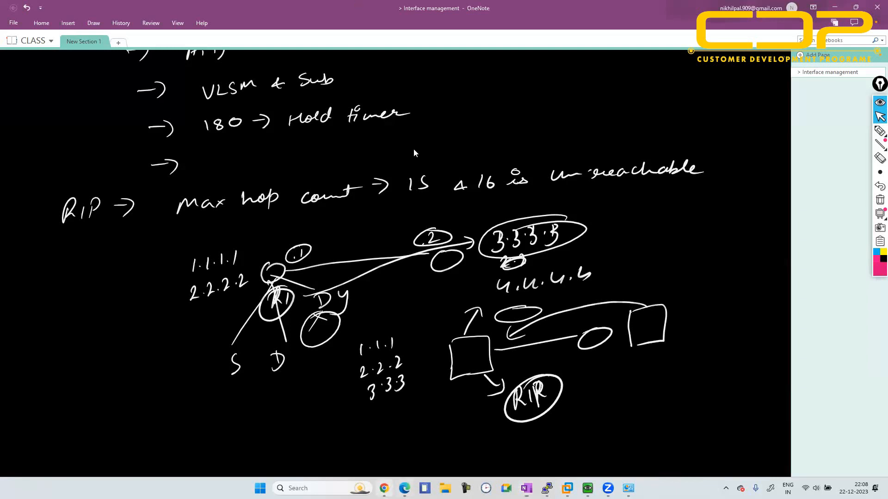
- Return to the PA-VM web interface and display the default virtual router's runtime route table
key(alt+Tab)
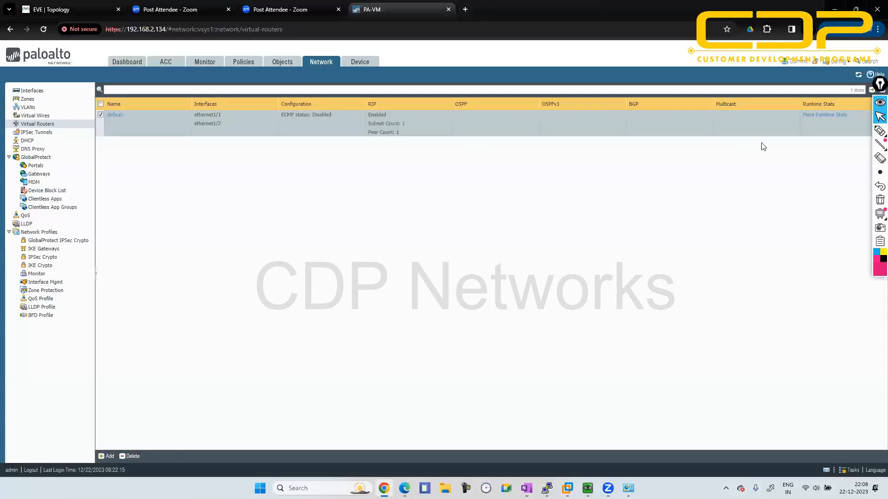
click(823, 118)
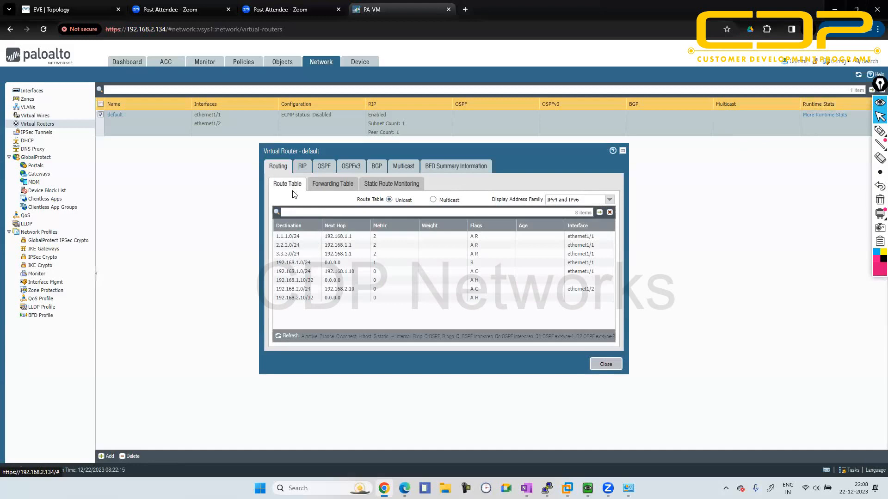
- Examine the default virtual router's forwarding table and close its runtime statistics
click(331, 184)
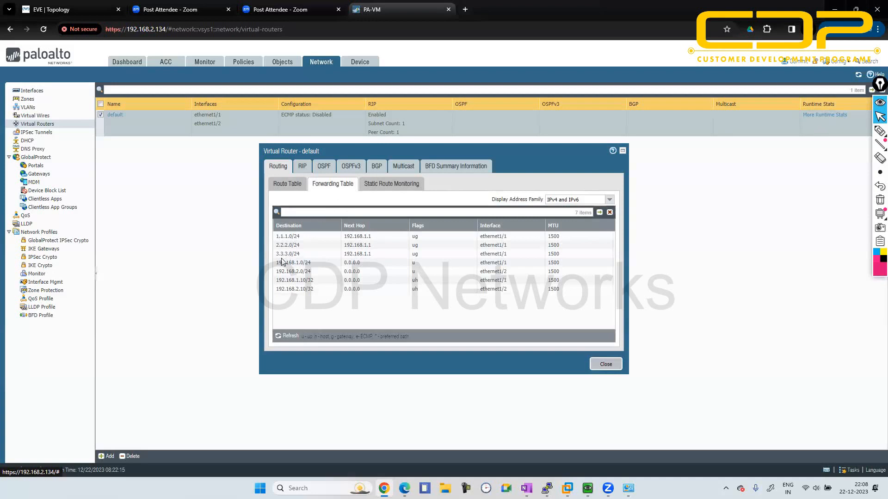
click(603, 366)
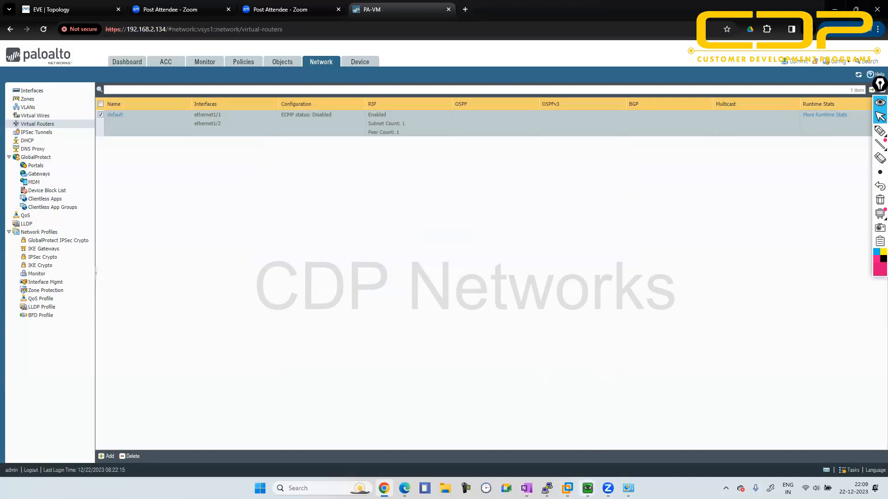
- Switch to the firewall's PuTTY console and ping host 1.1.1.1 from source 192.168.1.10, stopping after a few replies
mouse_move(547, 488)
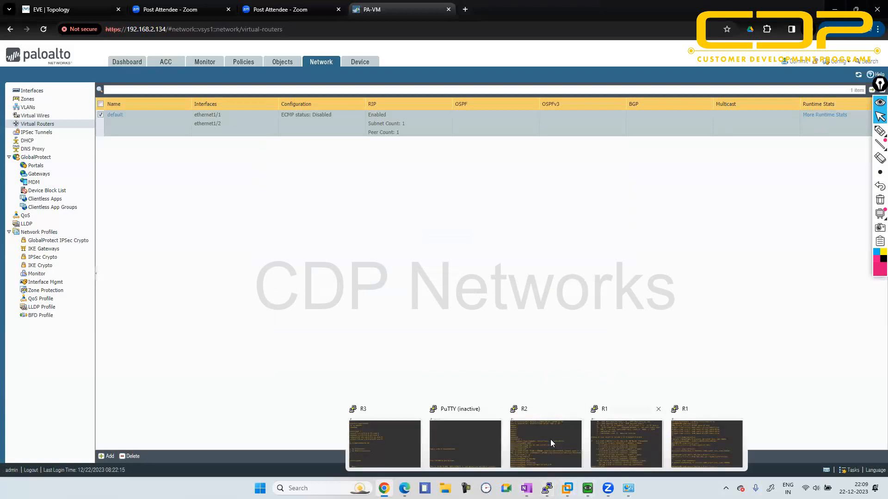
click(716, 433)
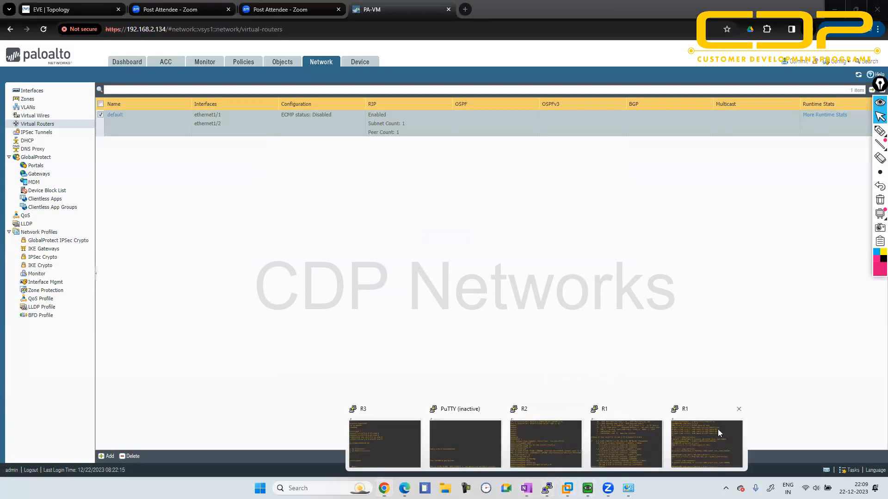
key(Return)
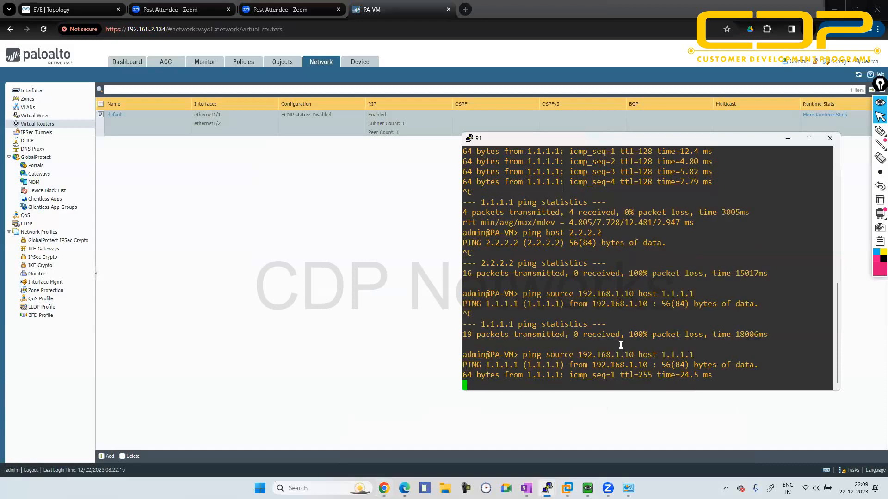
key(ctrl+c)
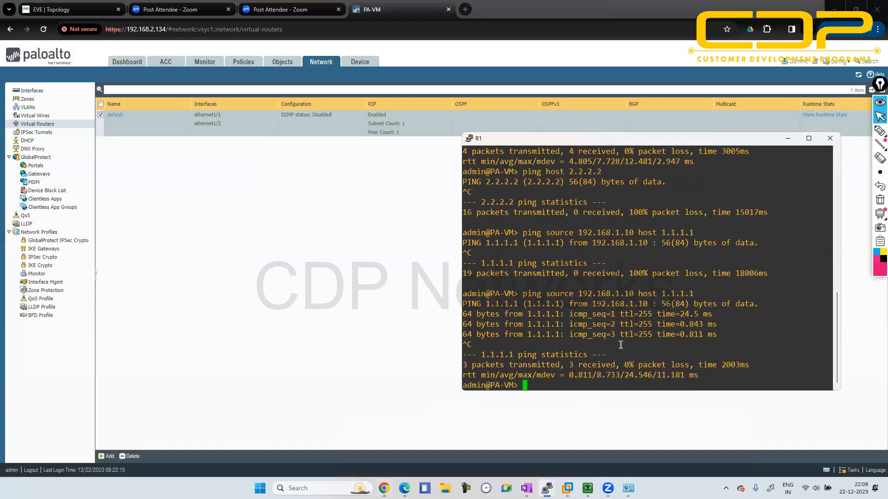
- Ping host 2.2.2.2 from source 192.168.1.10, stop the ping and minimize the console
key(Up)
key(BackSpace)
key(BackSpace)
key(BackSpace)
key(BackSpace)
key(BackSpace)
key(BackSpace)
key(BackSpace)
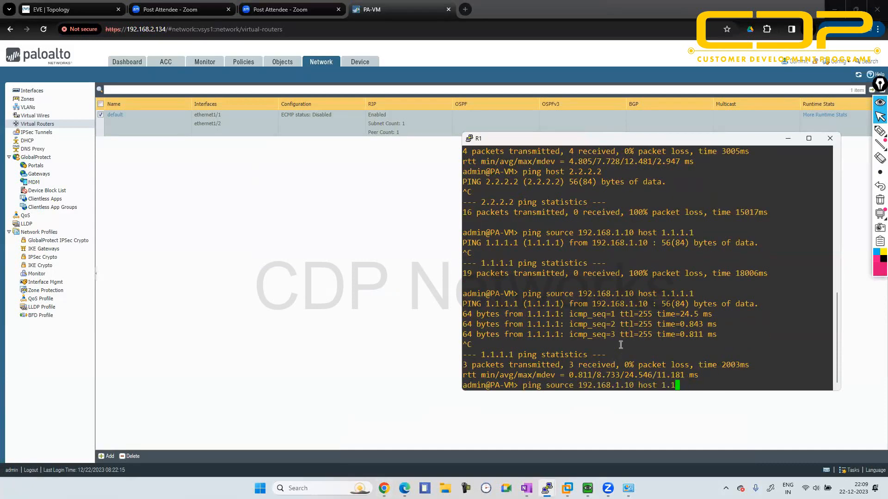
text(2.2.2.2)
key(Return)
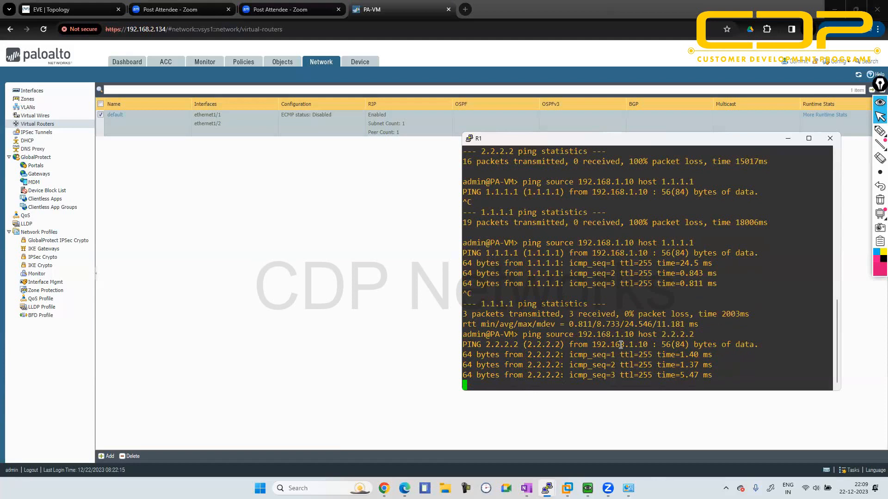
key(ctrl+c)
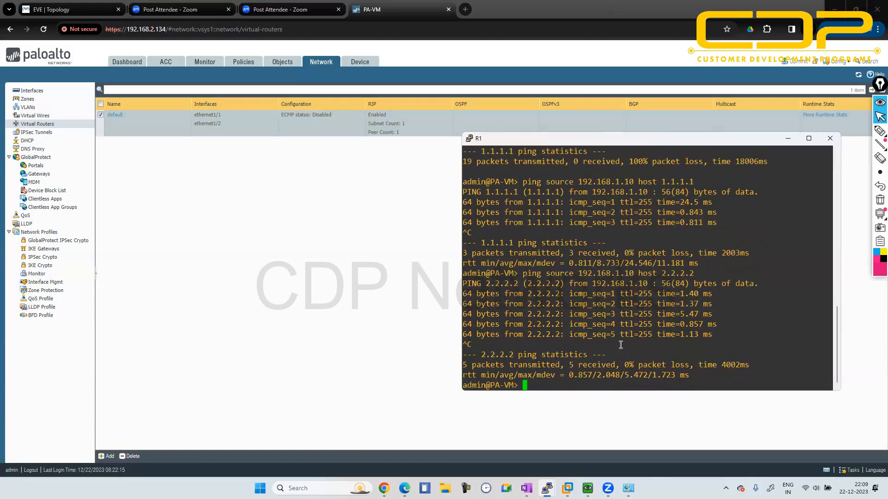
click(789, 139)
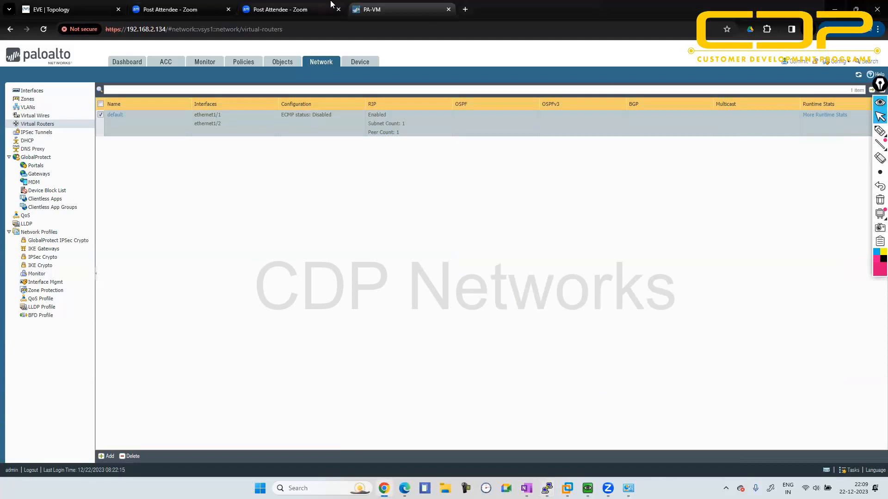
click(36, 93)
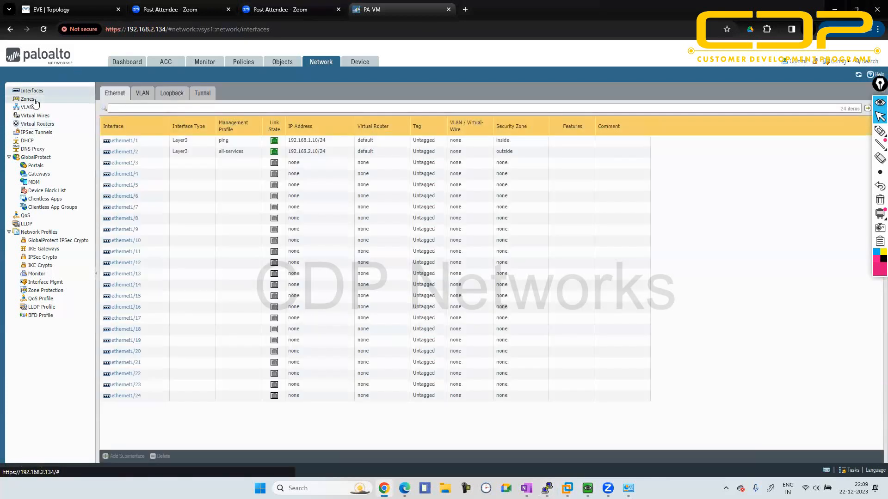
click(34, 99)
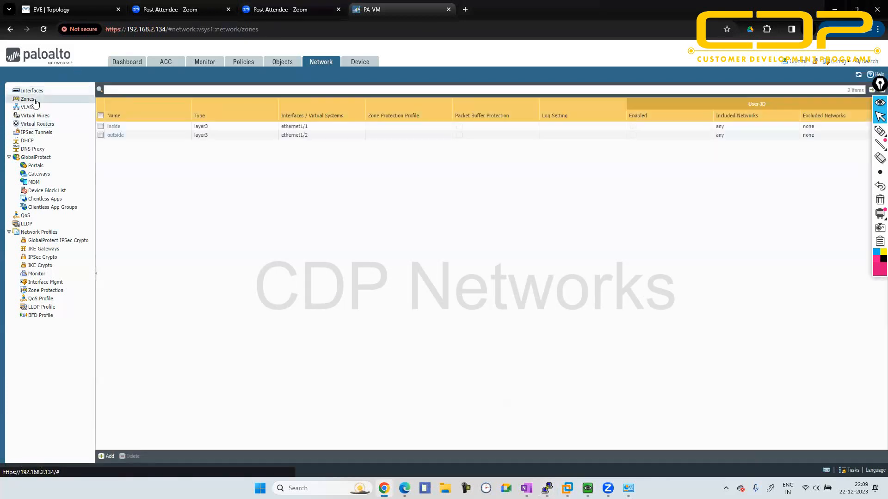
click(34, 115)
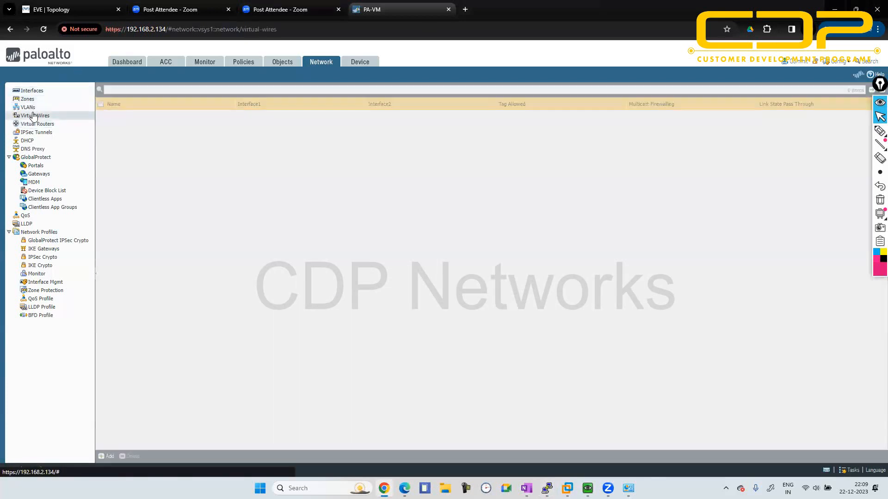
- Add a VLAN interface numbered 5 and assign it to a newly created VLAN named 5
click(40, 91)
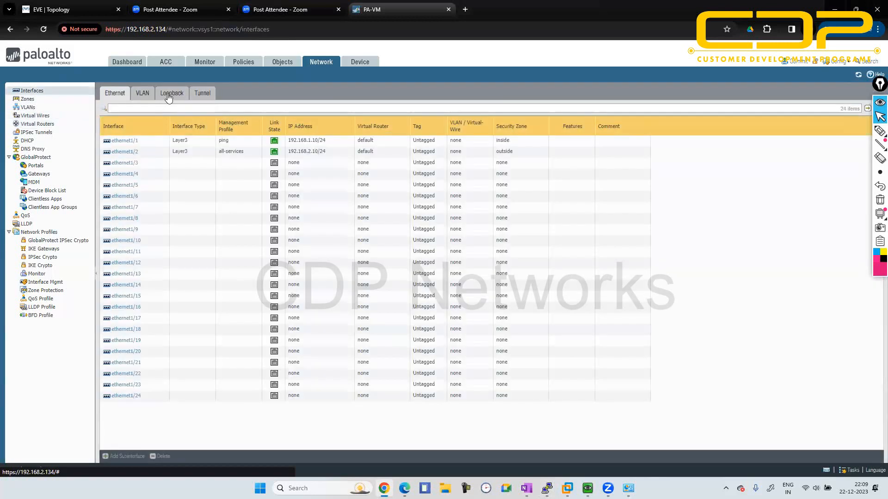
click(169, 95)
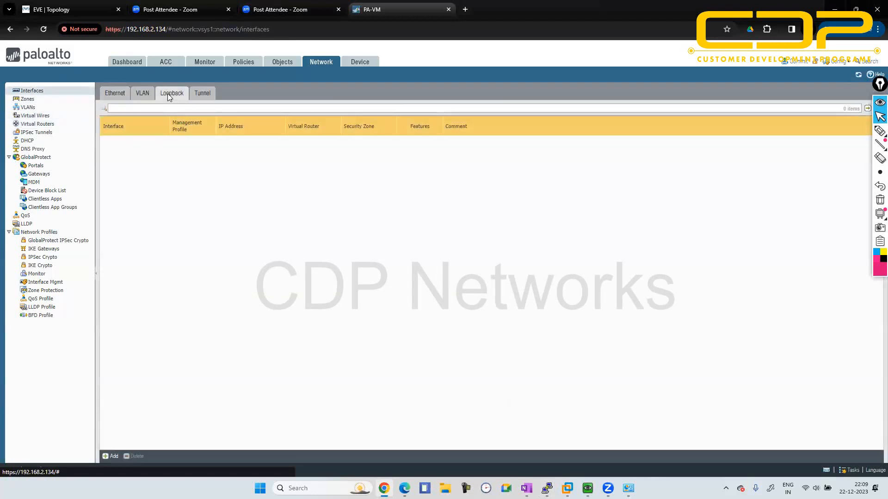
click(146, 95)
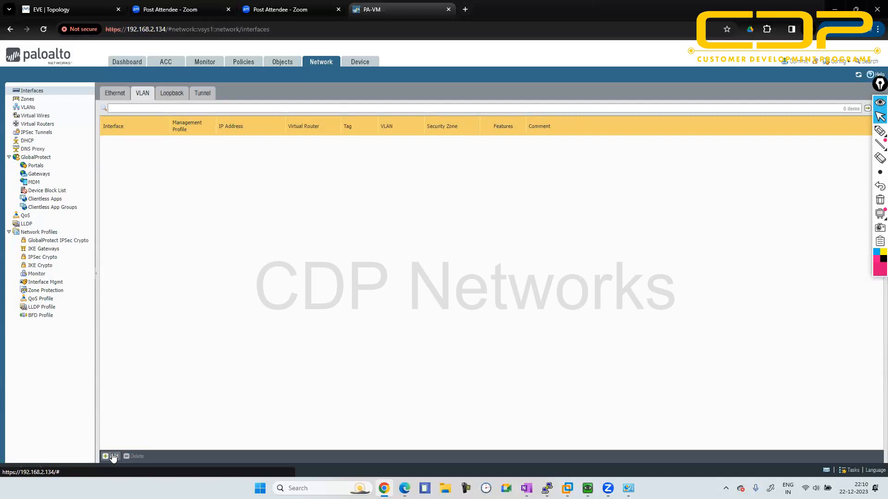
click(113, 457)
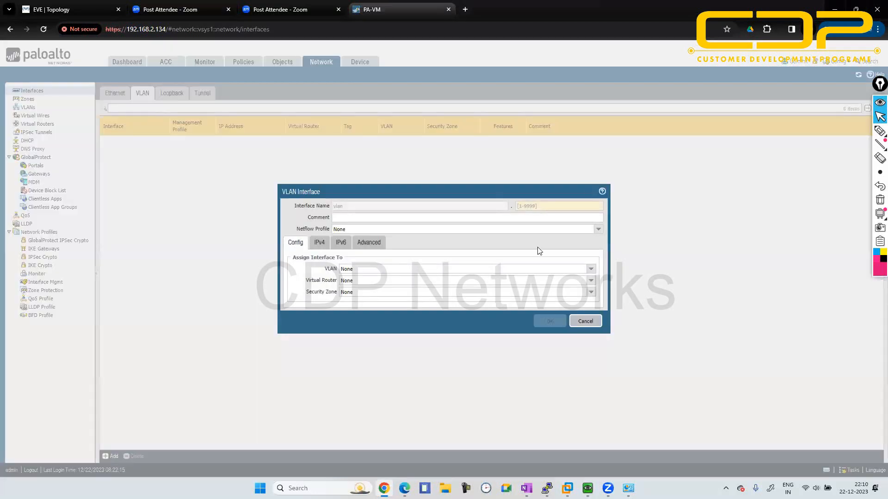
click(546, 207)
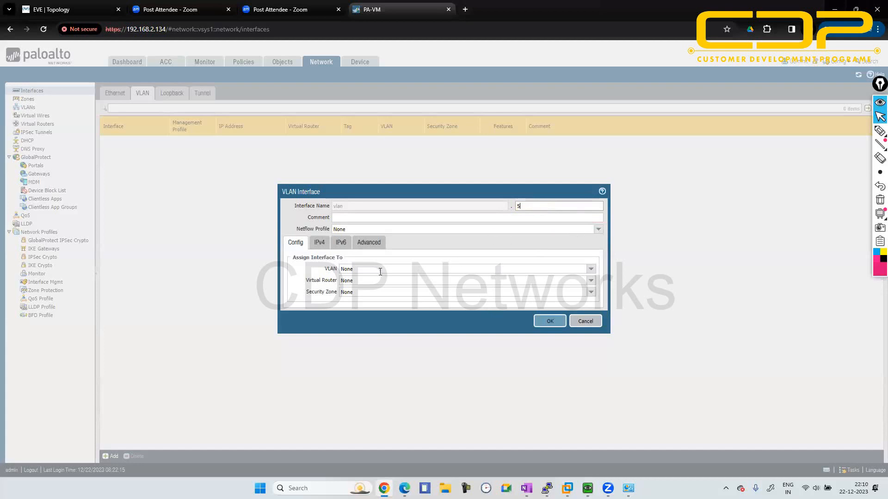
click(590, 271)
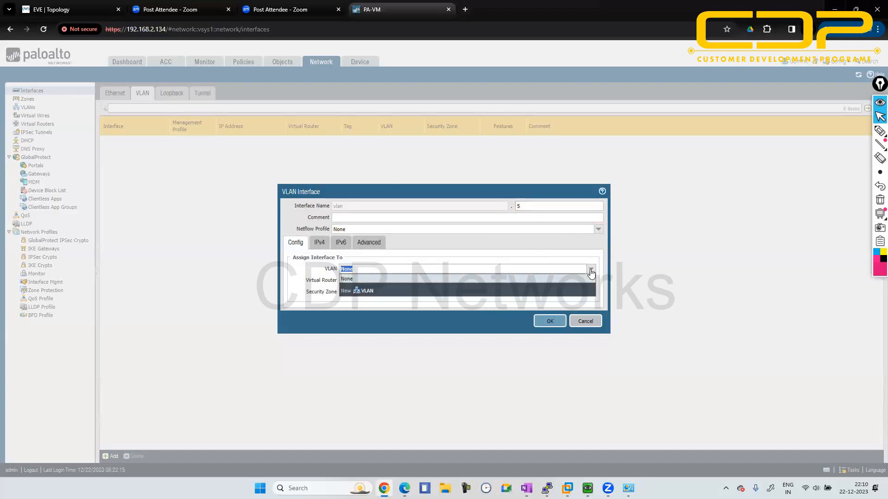
click(368, 290)
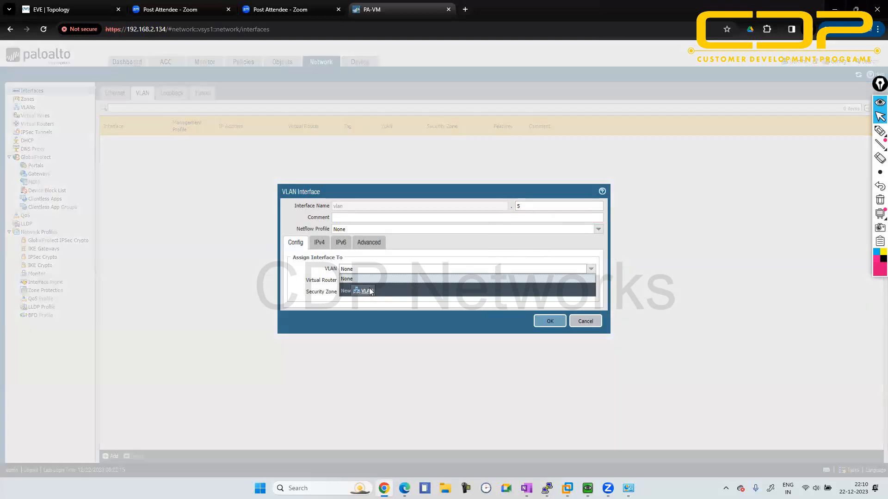
text(5)
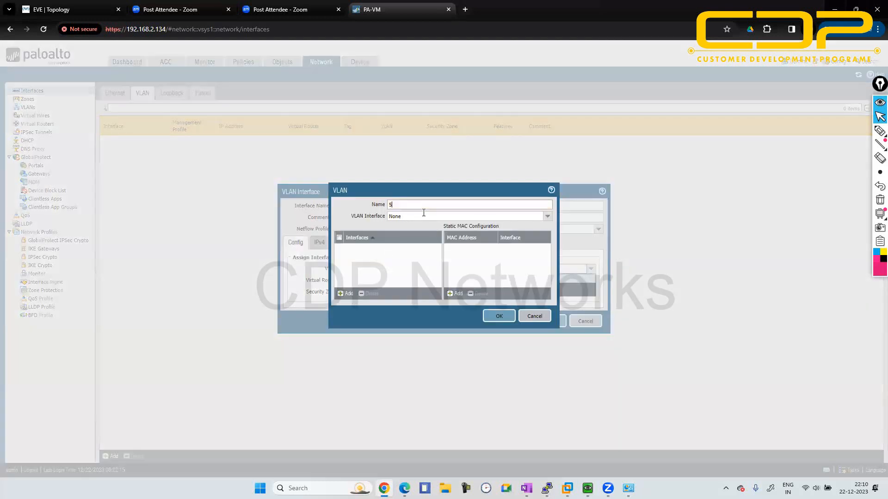
click(500, 314)
- Assign the VLAN interface to the default virtual router and the inside security zone
click(591, 281)
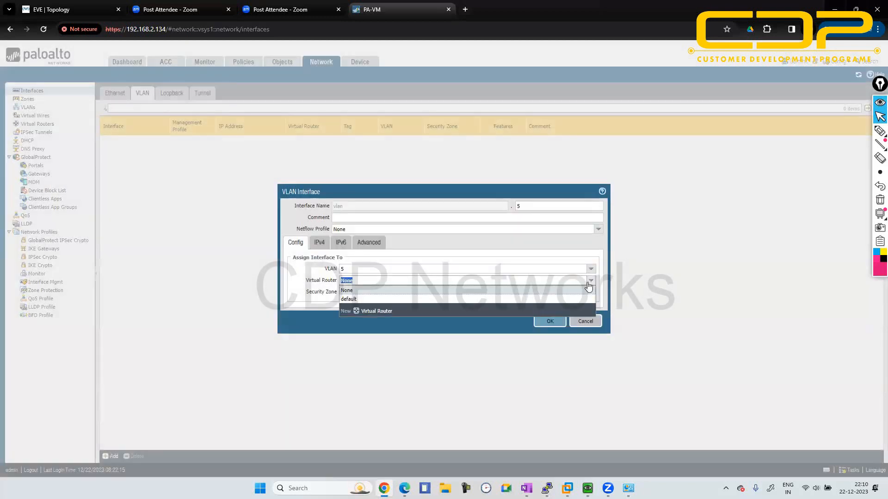
click(466, 302)
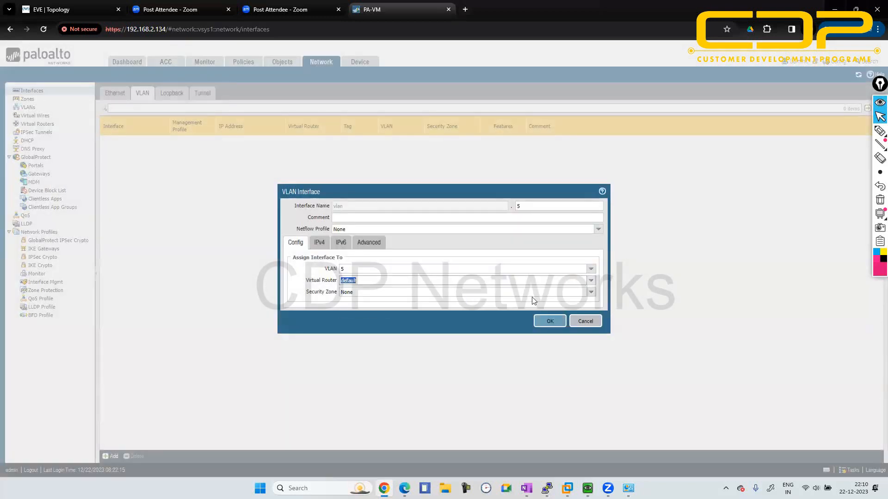
click(591, 292)
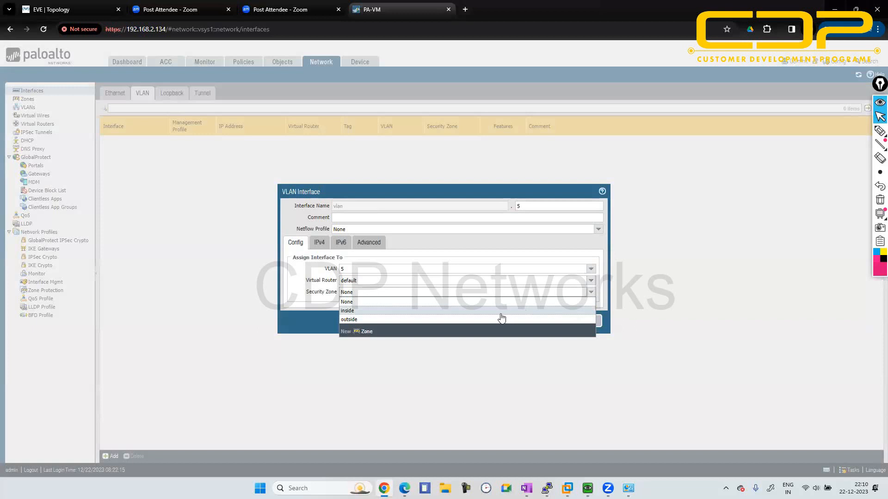
click(499, 313)
- Give the VLAN interface the static IPv4 address 5.5.5.5/24
click(314, 245)
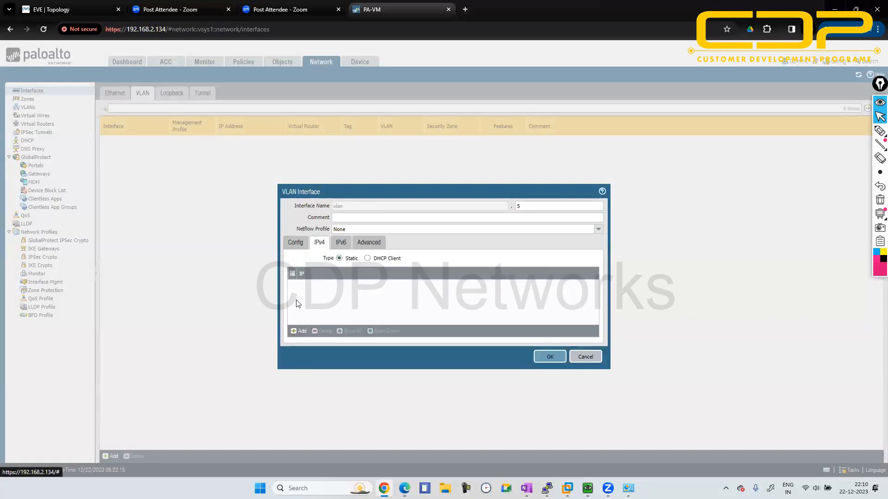
click(296, 331)
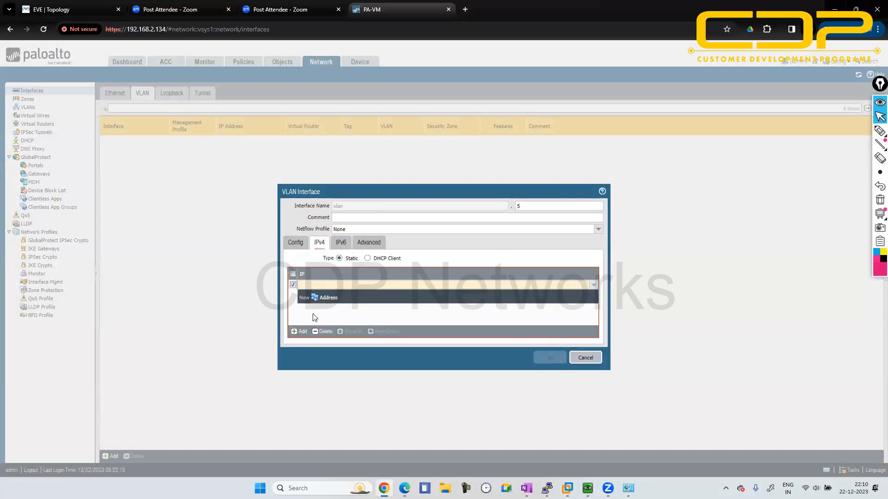
text(5.5.5.5/24)
click(371, 321)
- Apply the ping management profile to the VLAN interface and save the interface
click(370, 243)
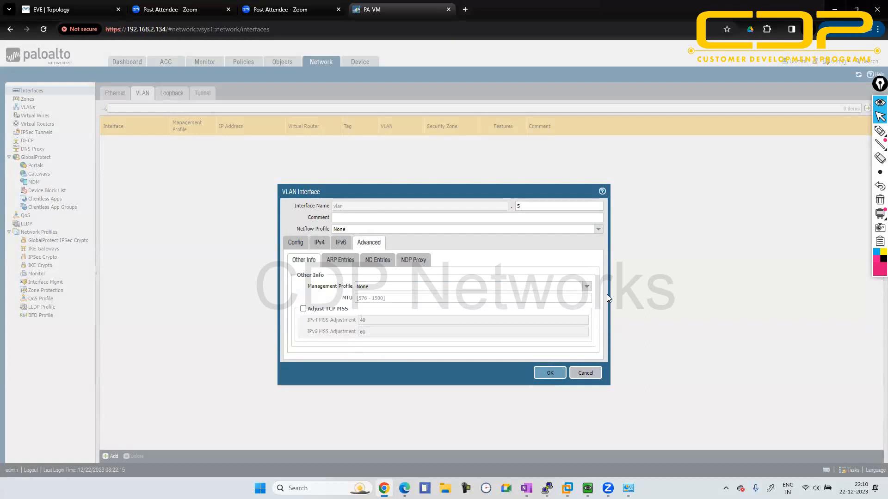
click(586, 286)
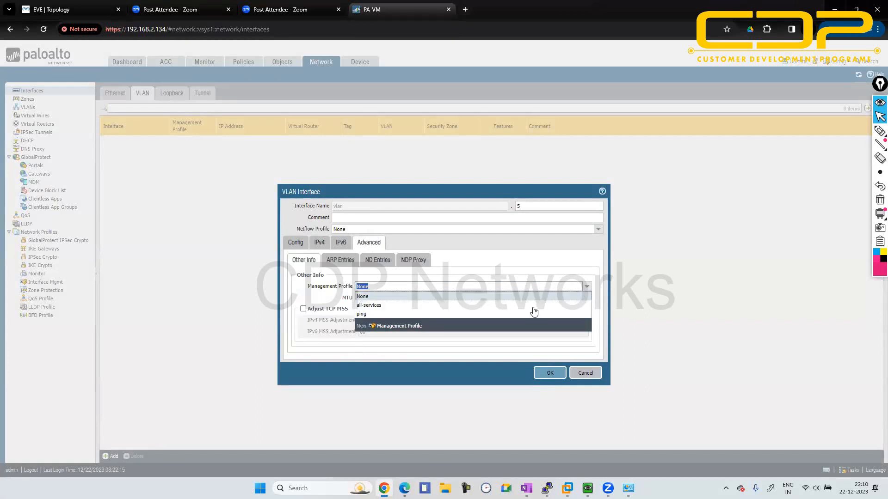
click(520, 316)
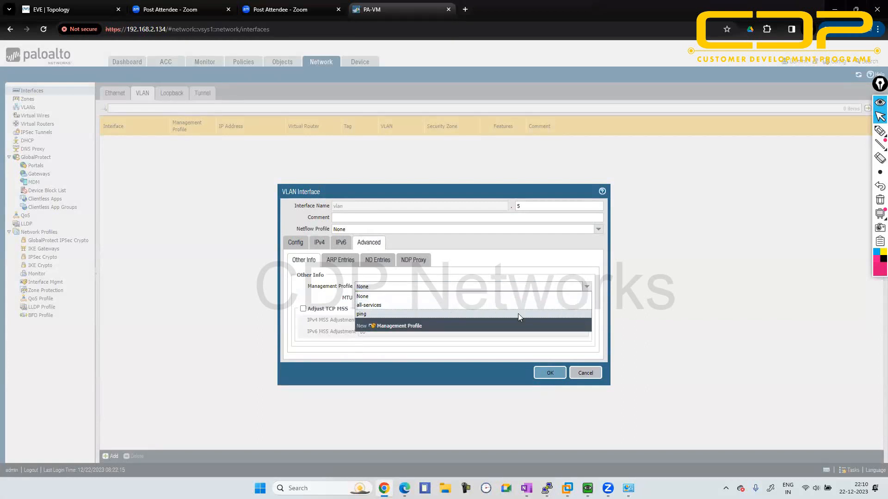
click(544, 373)
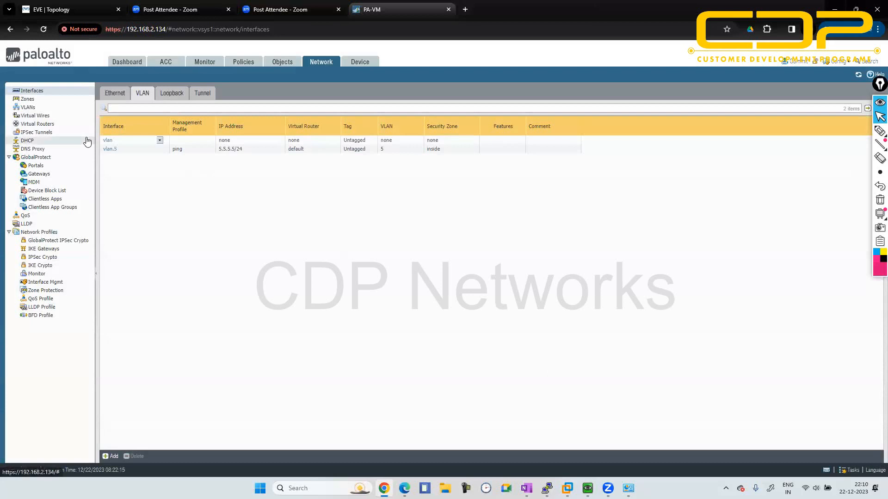
- Examine the default virtual router's refreshed runtime route table for a route to the new VLAN interface, and close it
click(42, 124)
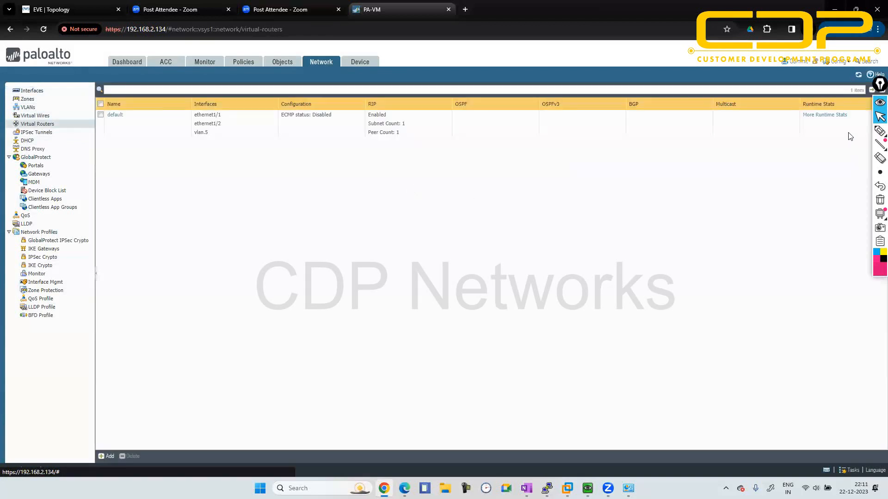
click(827, 115)
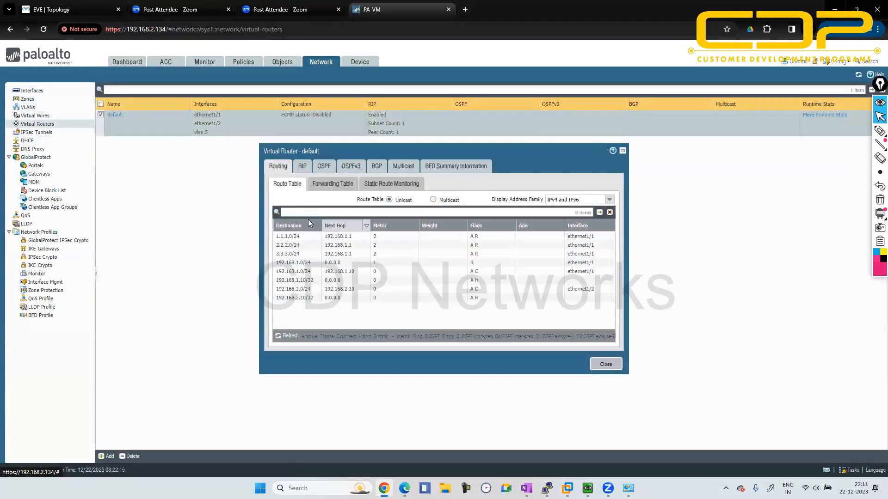
click(282, 337)
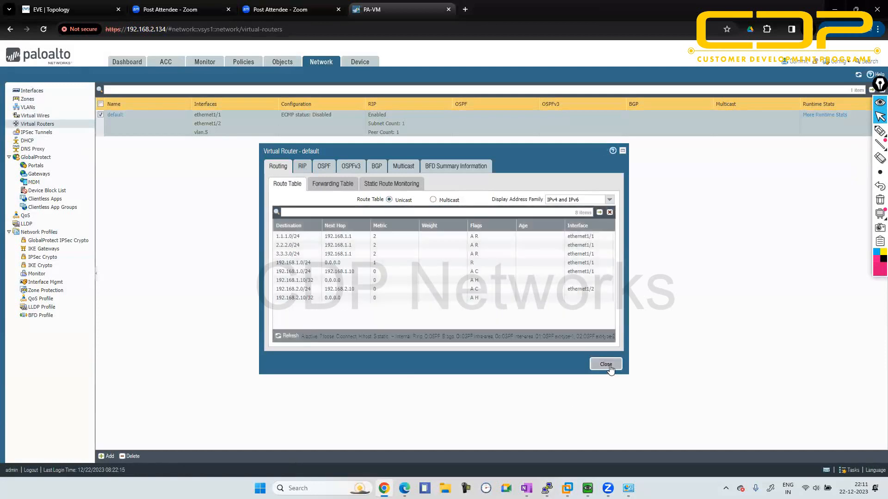
click(605, 365)
- Commit all changes to the firewall's running configuration and dismiss the commit status
click(797, 64)
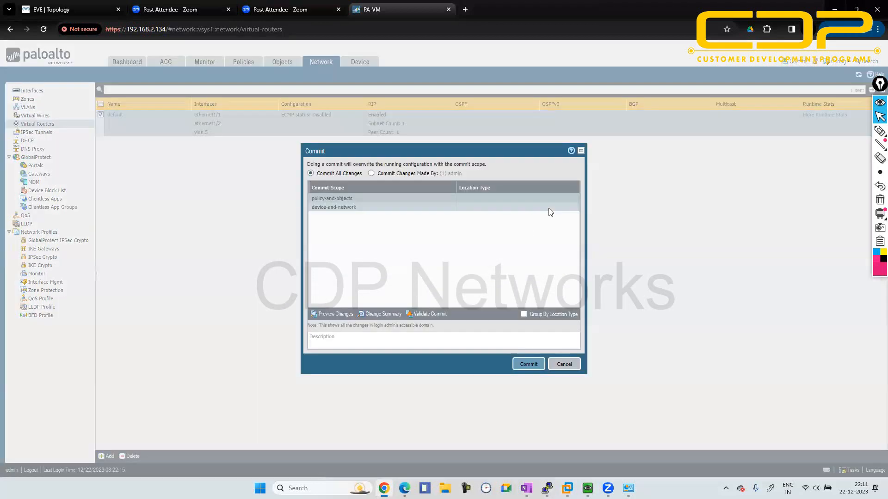
click(529, 365)
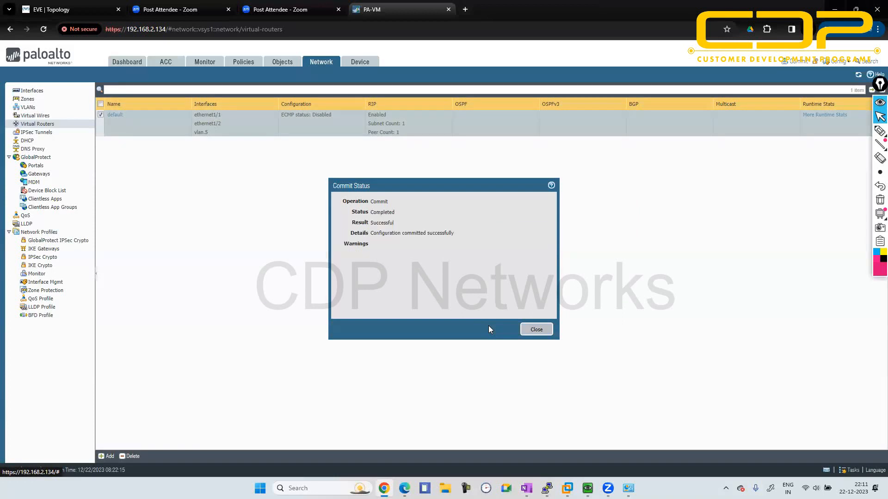
click(544, 330)
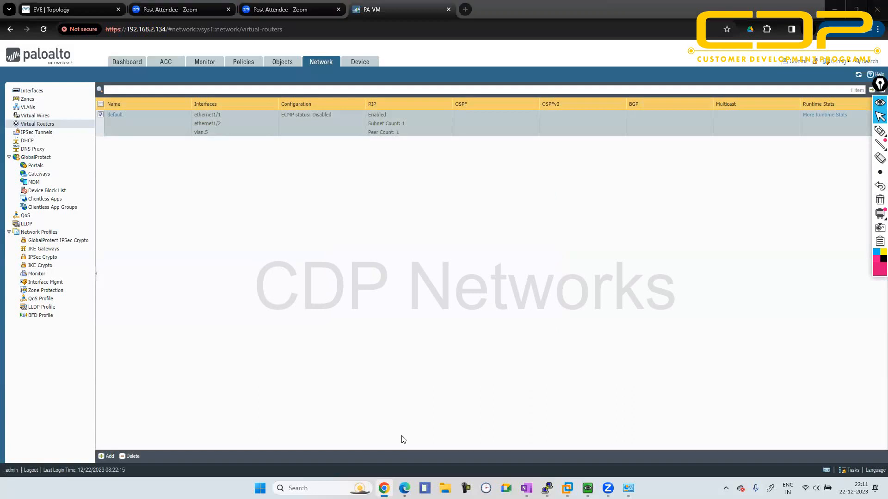
- Review the topology, then examine the default virtual router's runtime RIP peers and forwarding table, and close the statistics
click(51, 10)
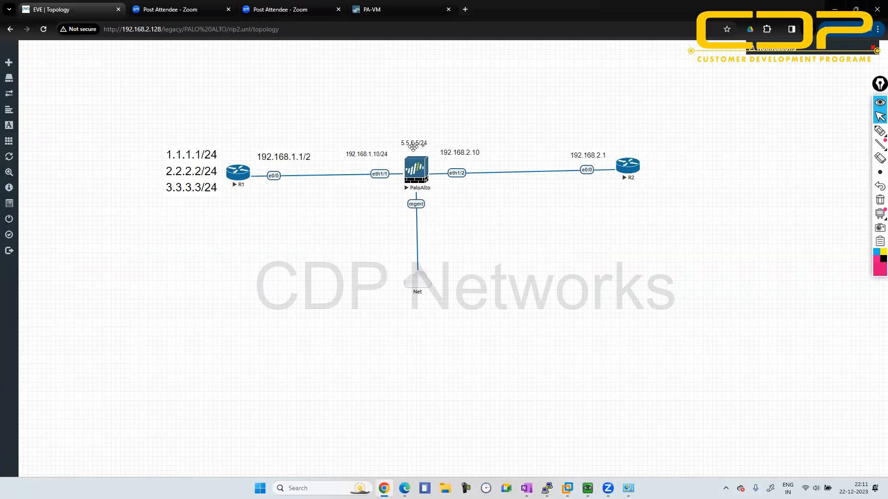
click(396, 4)
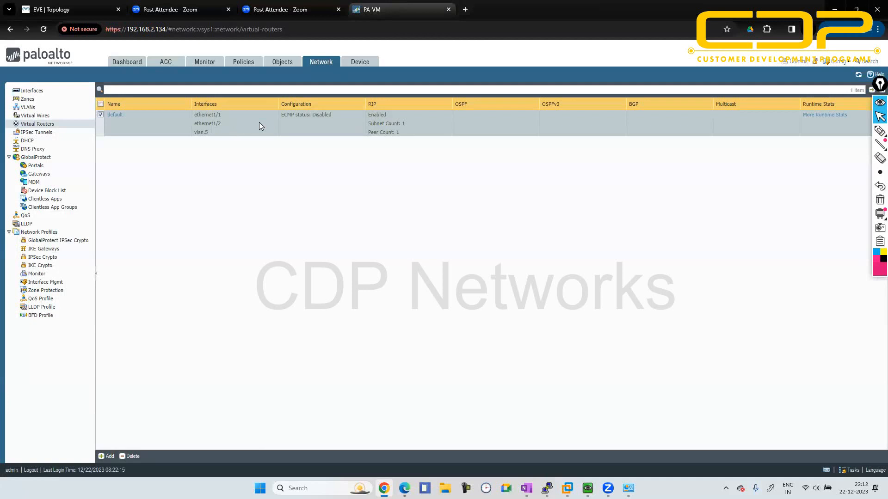
key(XF86AudioRaiseVolume)
click(827, 115)
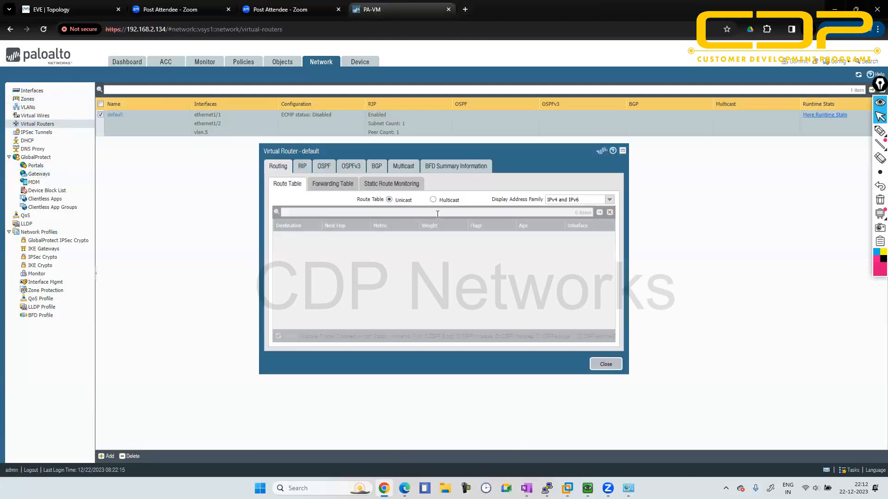
click(305, 168)
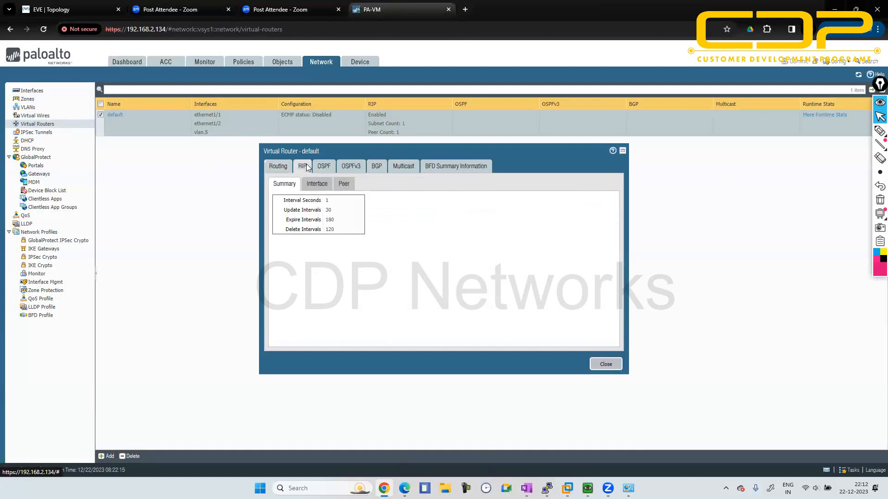
click(349, 184)
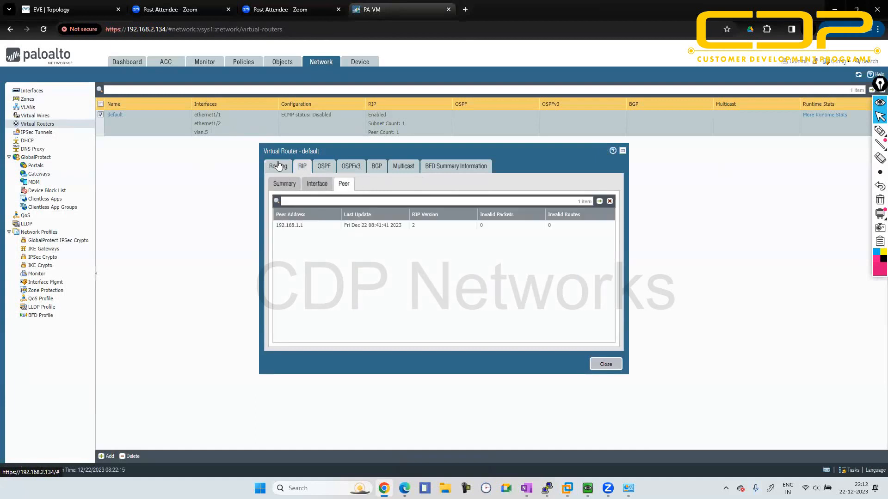
click(279, 167)
click(331, 185)
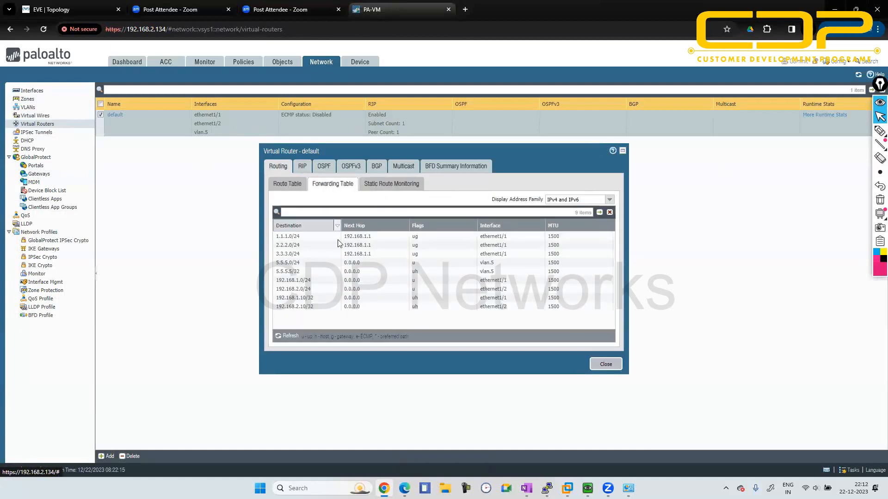
click(604, 364)
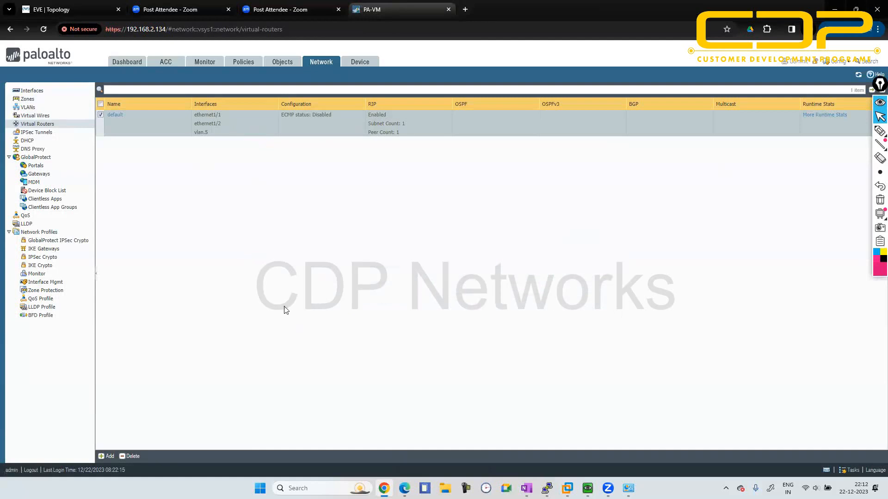
- Ping 5.5.5.5 from R1's PuTTY console, and put the open console windows away
key(alt+Tab)
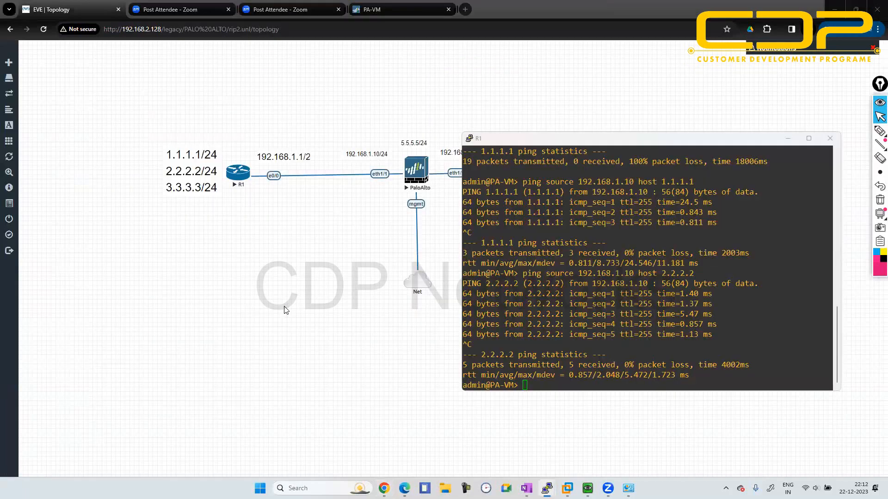
key(alt+Tab)
key(alt+Tab)
key(alt+Tab)
key(alt+Tab)
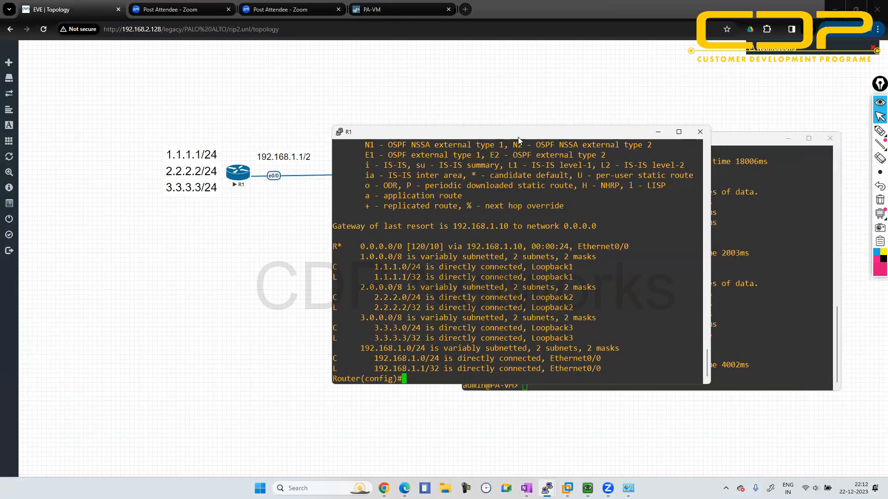
drag(518, 137, 584, 139)
text(ping)
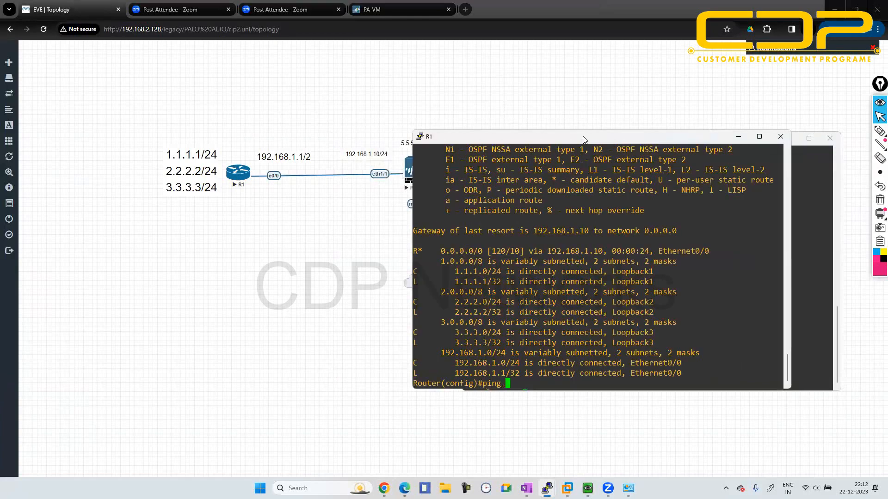
key(BackSpace)
key(BackSpace)
key(BackSpace)
key(BackSpace)
key(BackSpace)
text(do pign)
key(BackSpace)
key(BackSpace)
text(ng 5.5.5.5)
key(Return)
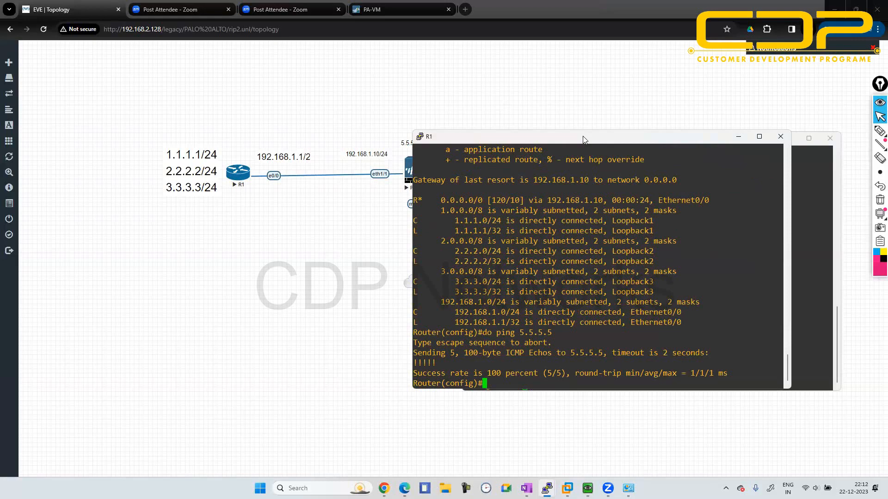
click(737, 138)
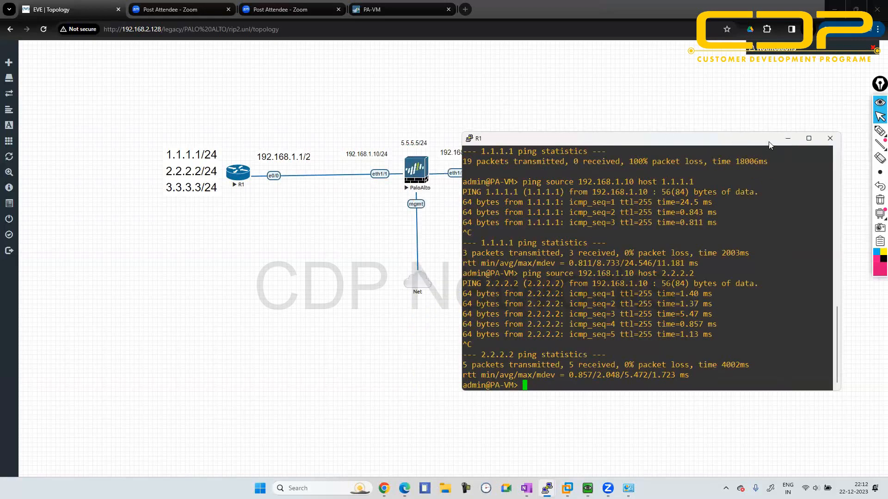
click(786, 140)
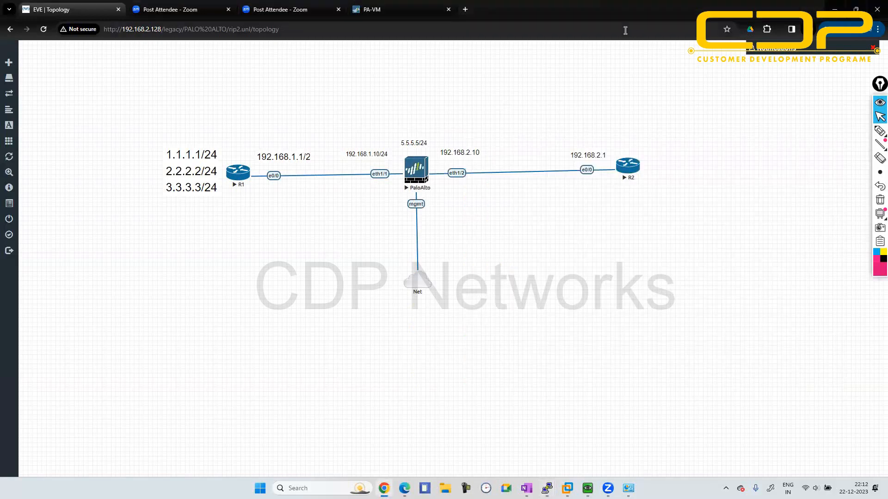
- Review the default virtual router's assigned interfaces and RIP interface settings in the PA-VM web interface, and close them without saving
click(420, 8)
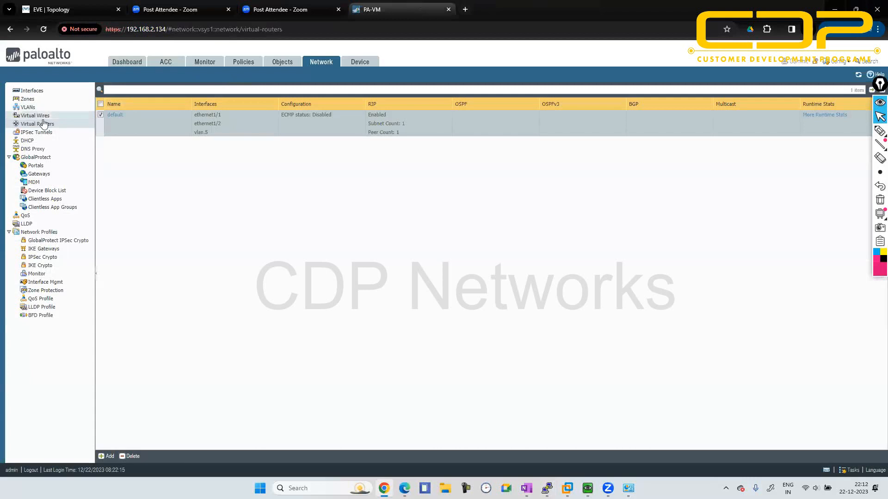
click(122, 115)
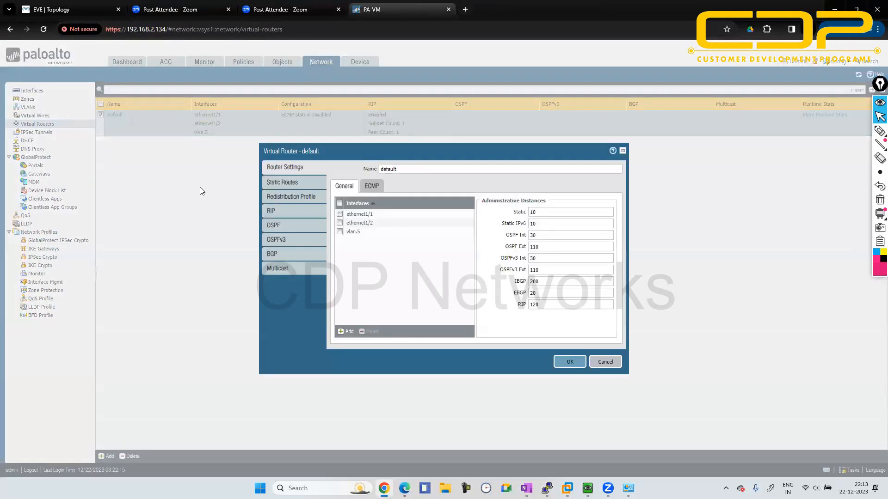
click(351, 232)
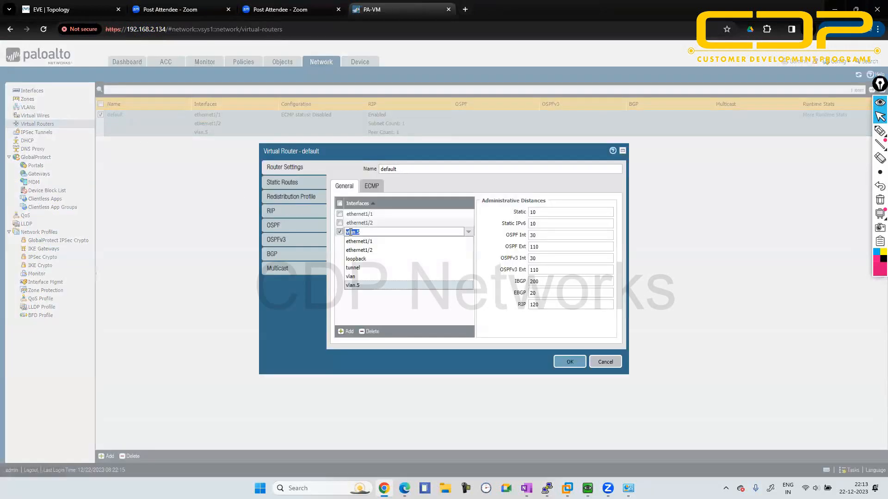
click(382, 320)
click(298, 214)
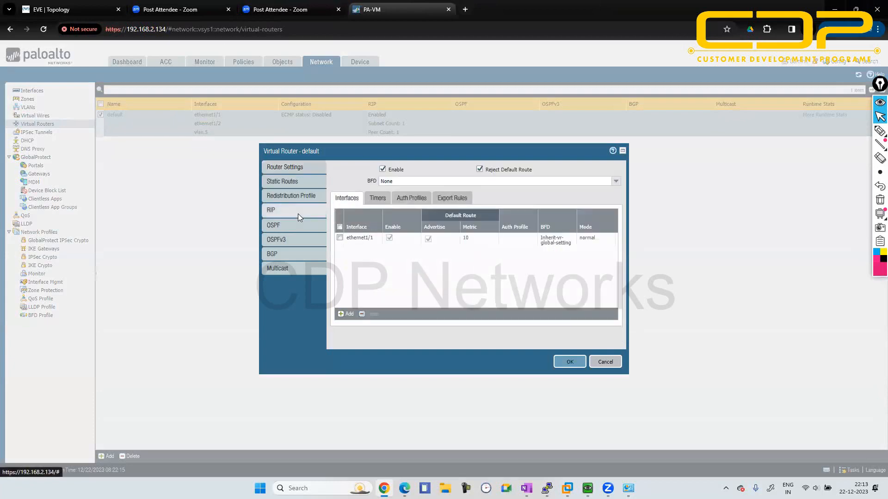
click(347, 314)
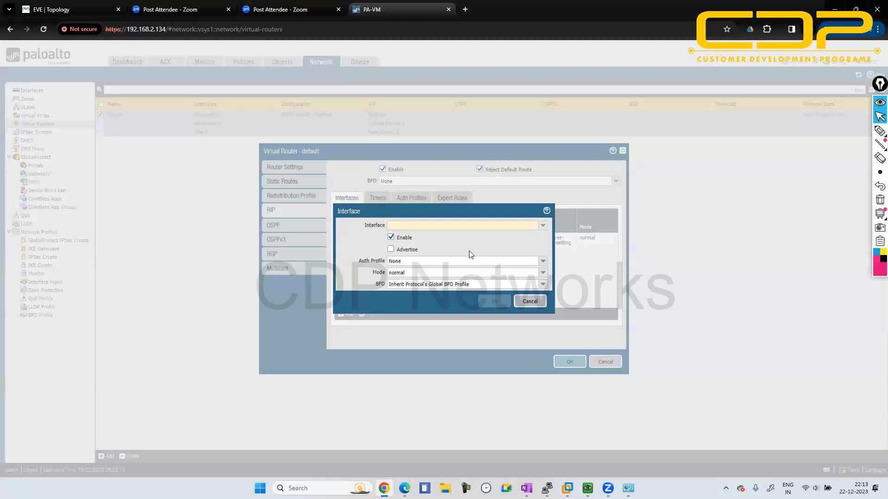
click(536, 302)
click(597, 367)
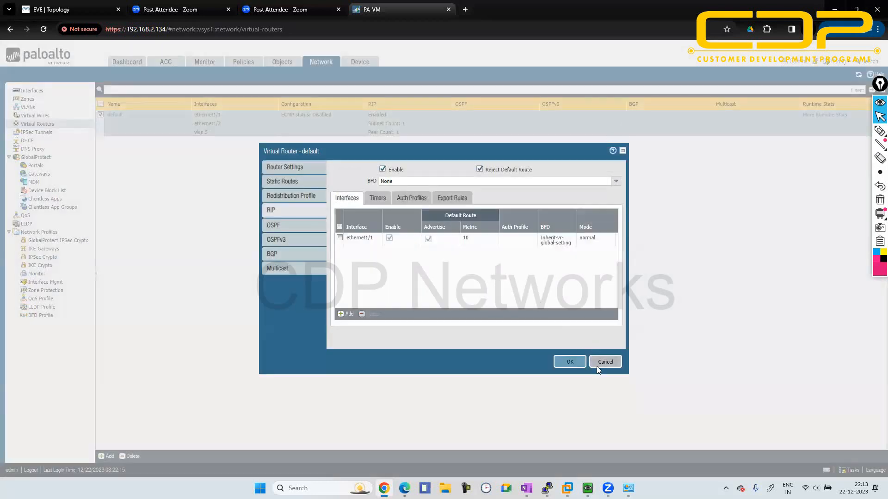
- Try to ping 2.2.2.2 from R1's PuTTY console using 5.5.5.5 as the source address
mouse_move(547, 488)
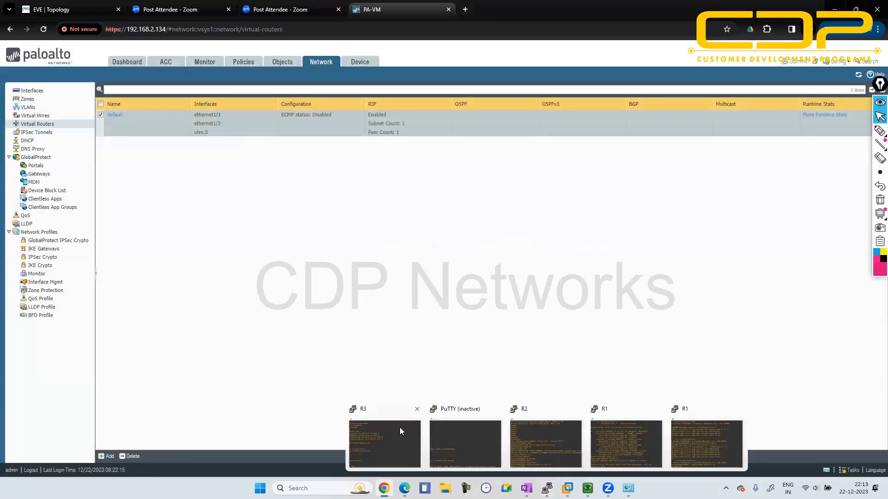
click(620, 437)
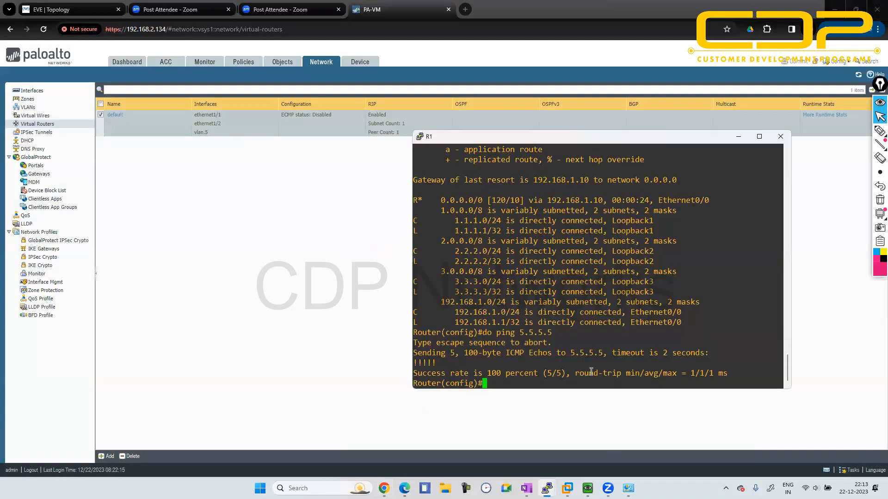
text(do pign)
key(BackSpace)
key(BackSpace)
text(ng 1.1.)
key(BackSpace)
key(BackSpace)
key(BackSpace)
key(BackSpace)
key(BackSpace)
text(2.2.2.2 sou)
key(Tab)
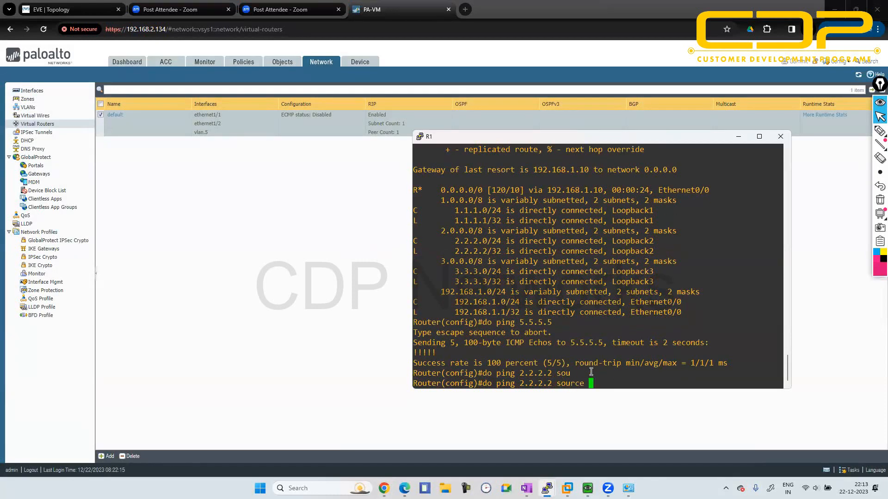
text(5.5.5.5)
click(35, 6)
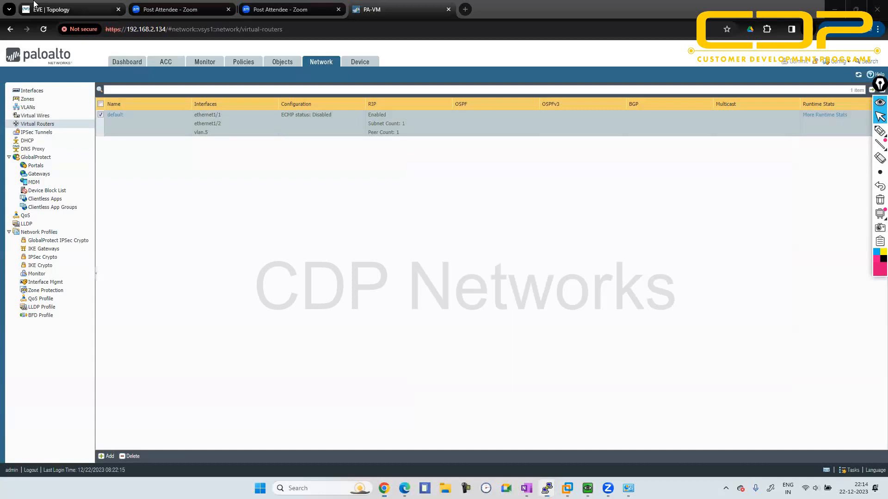
key(alt+Tab)
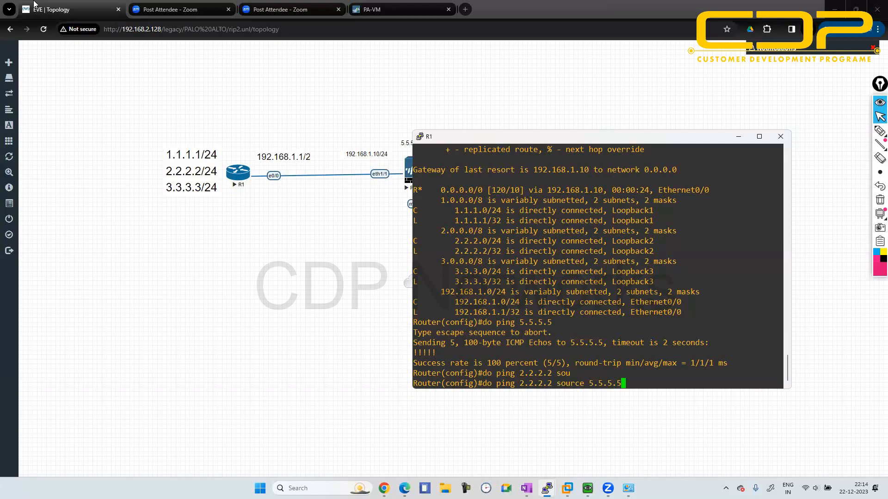
key(Return)
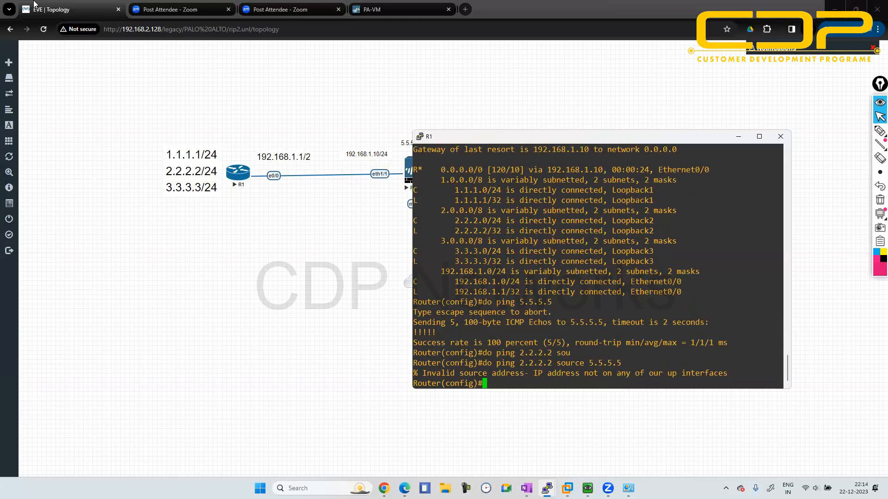
- Ping 5.5.5.5 from R1 using 2.2.2.2 as the source address
text(do ping 5.5.5.5 sou)
key(Tab)
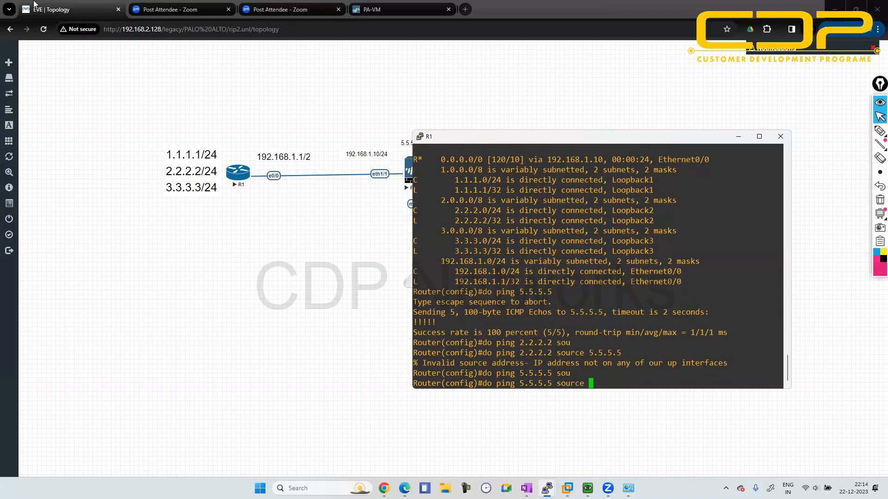
text(2.2.2.2)
key(Return)
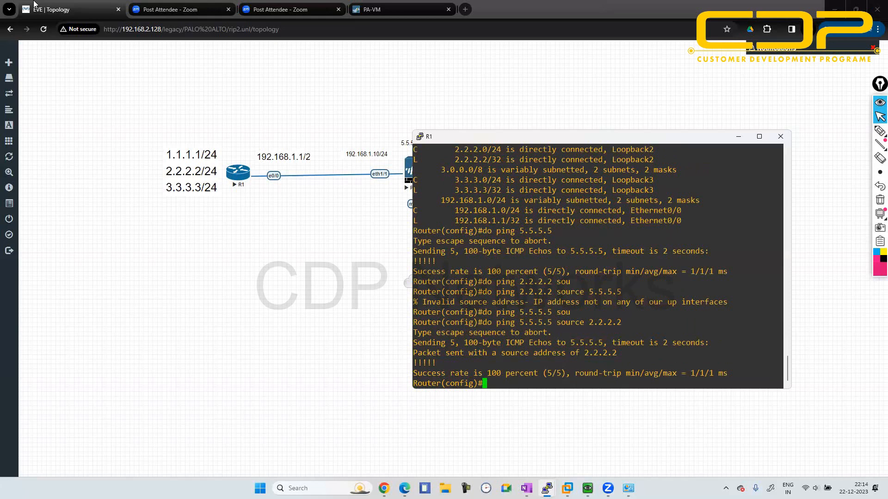
- Repeat the ping to 5.5.5.5 from R1 with source address 3.3.3.3, and put the console away
key(Up)
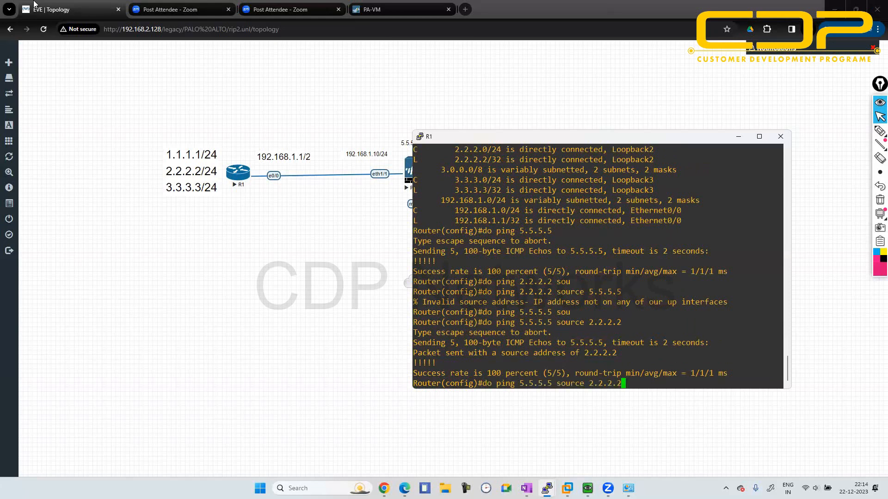
key(BackSpace)
key(BackSpace)
key(BackSpace)
key(BackSpace)
key(BackSpace)
key(BackSpace)
key(BackSpace)
text(3.3.3.3)
key(Return)
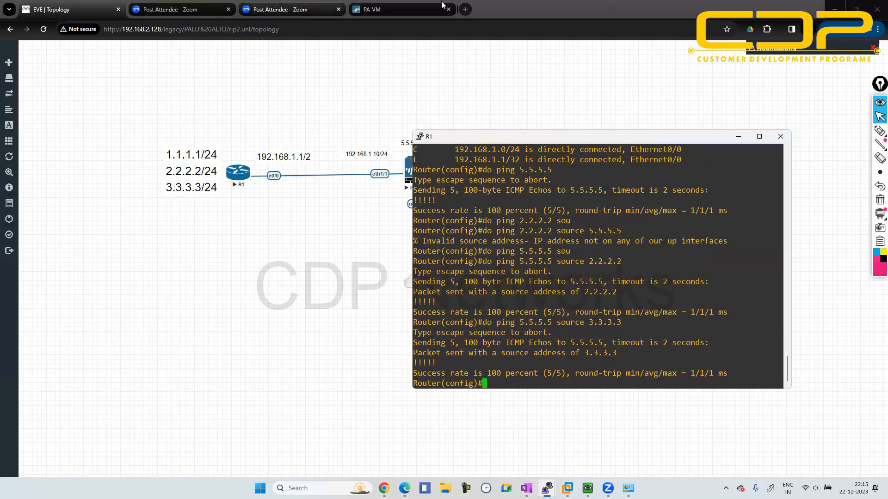
click(739, 137)
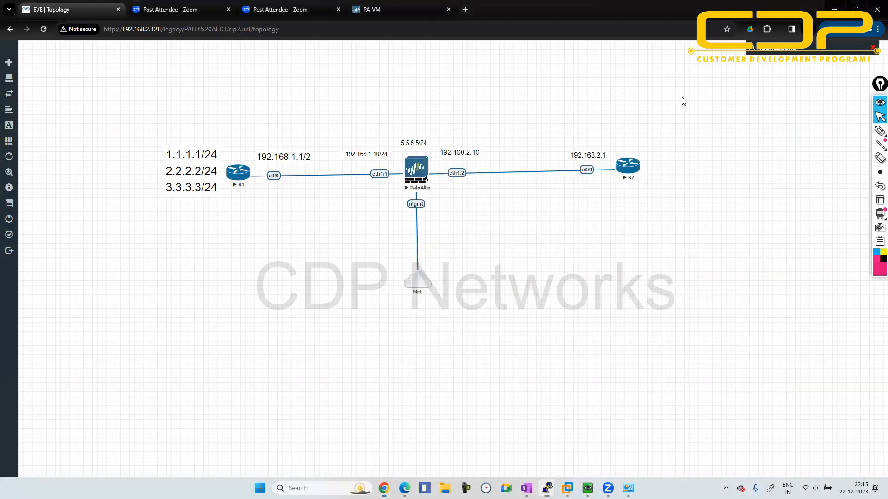
- Review the vlan.5 interface's assignment settings in the PA-VM web interface without changing them, and return to the virtual routers list
click(353, 7)
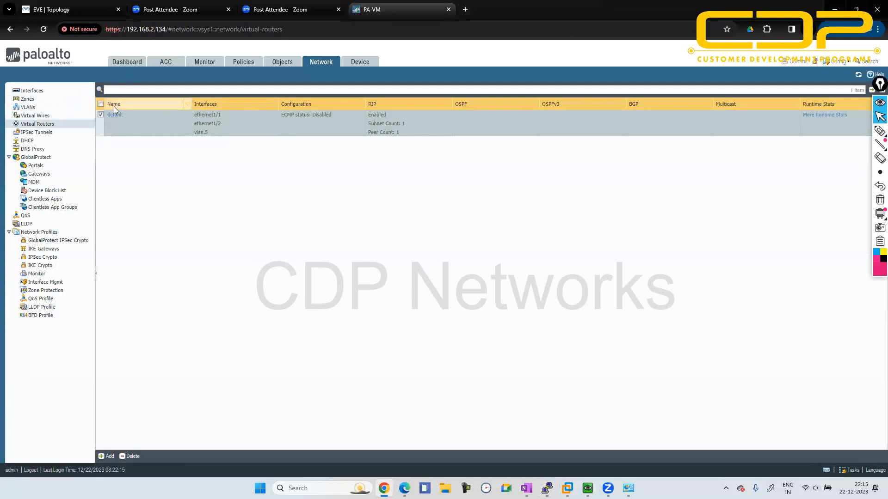
click(41, 90)
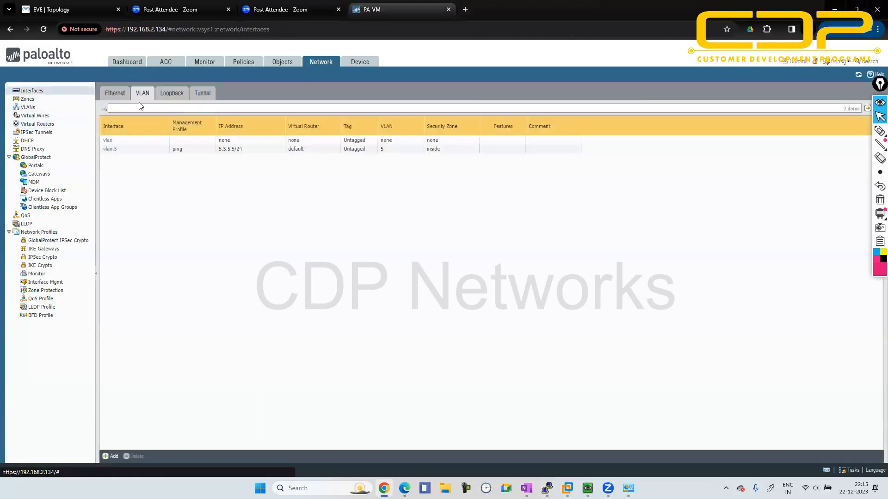
click(109, 150)
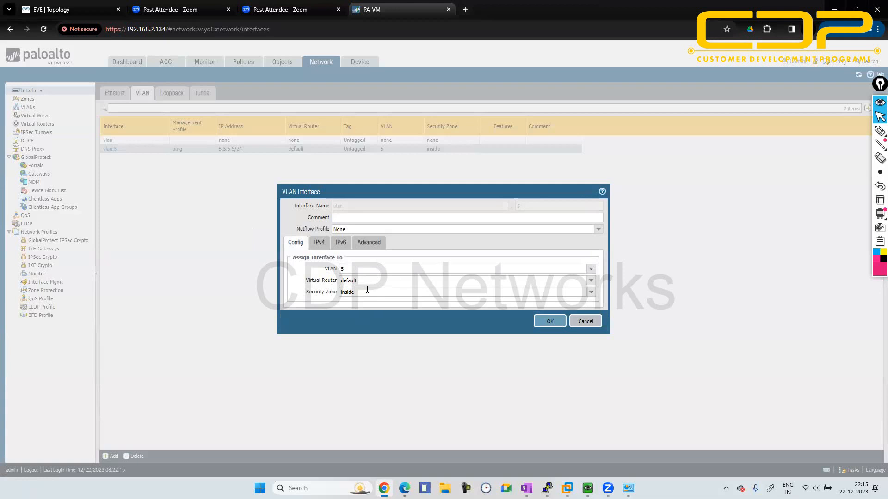
click(586, 321)
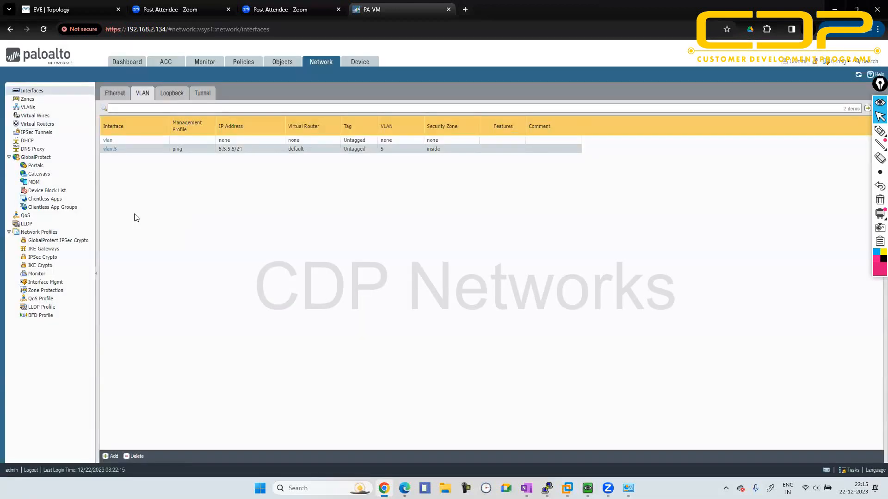
click(52, 124)
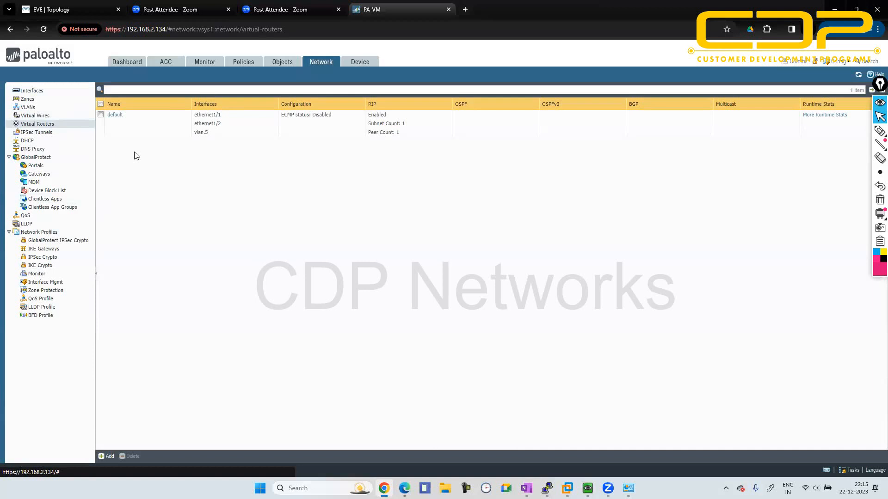
- Add vlan.5 as an enabled RIP interface on the default virtual router and save the router settings
click(115, 115)
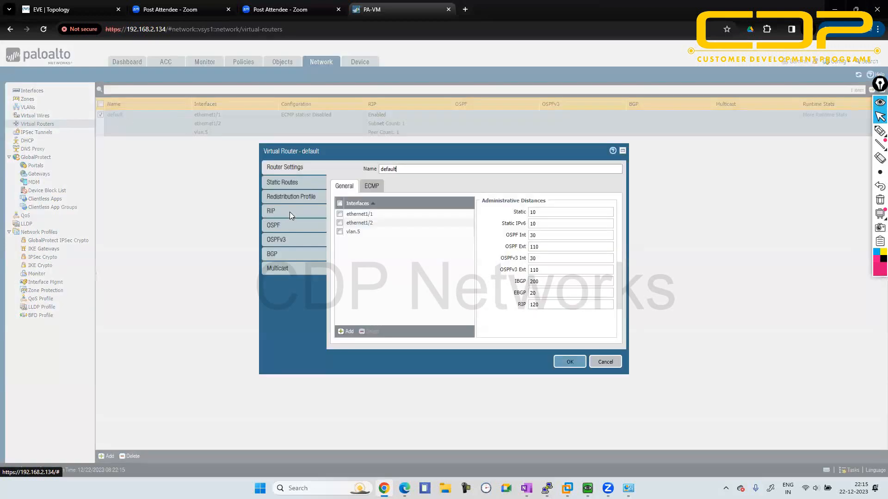
click(290, 214)
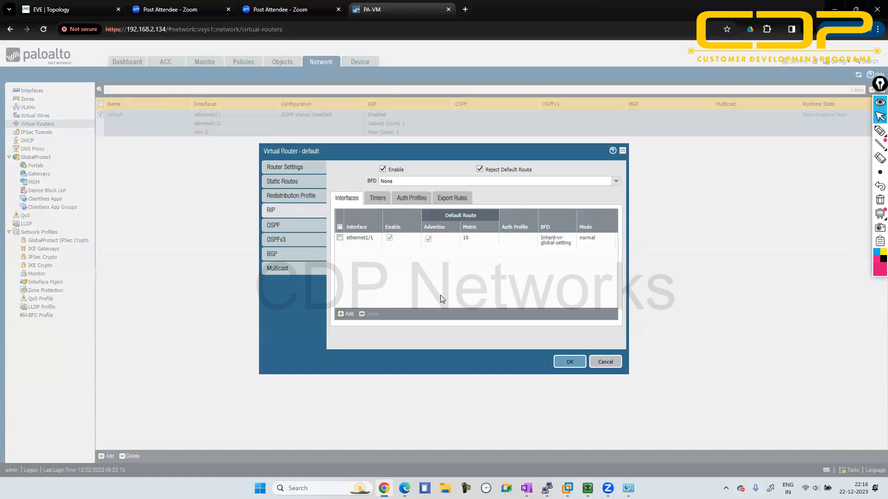
click(347, 314)
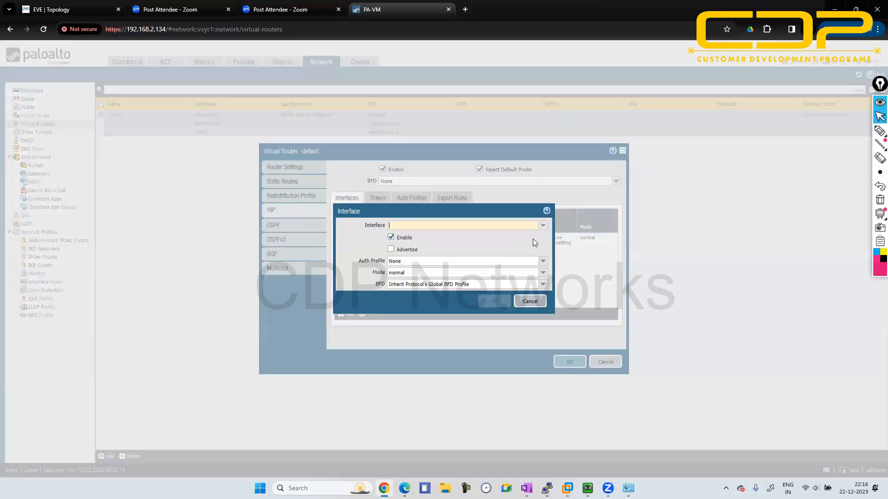
click(543, 225)
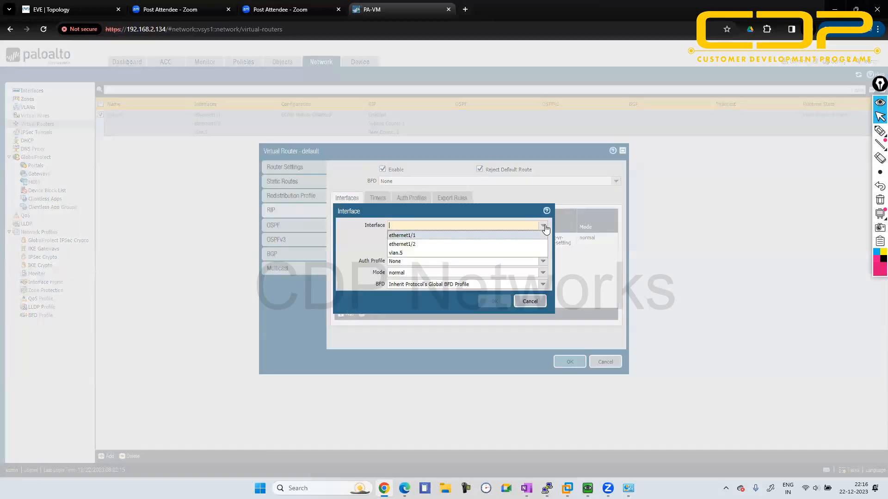
click(472, 253)
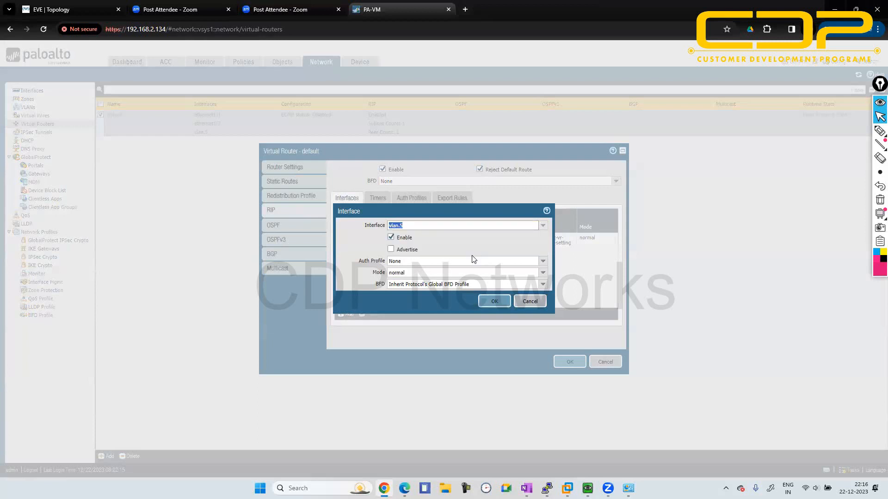
click(491, 301)
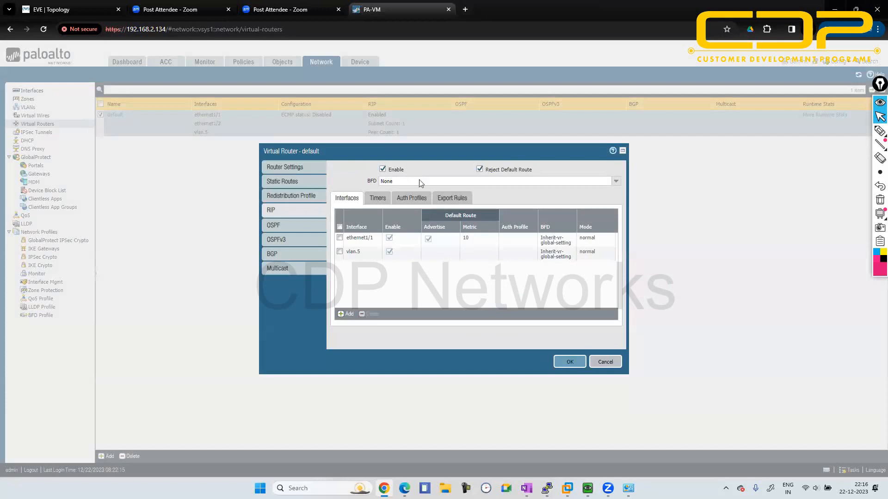
click(568, 365)
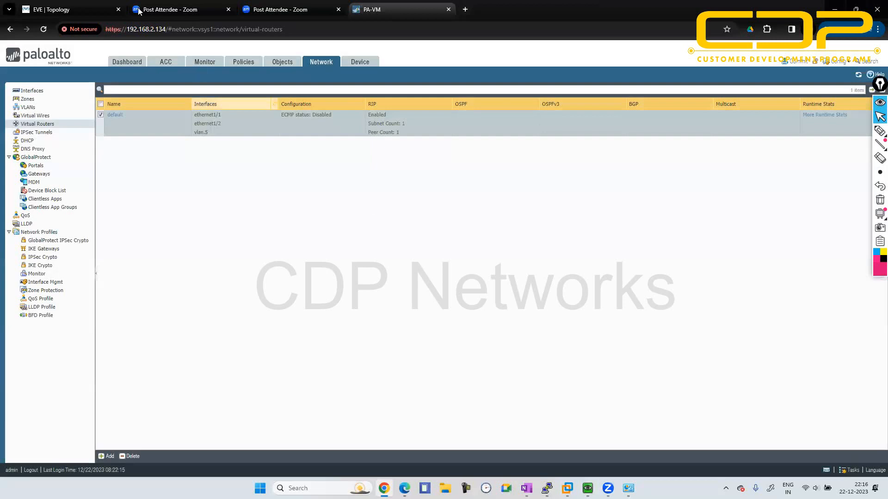
- Check the EVE-NG topology and create a new virtual router named loopback5.5.5.5 on the firewall
click(97, 5)
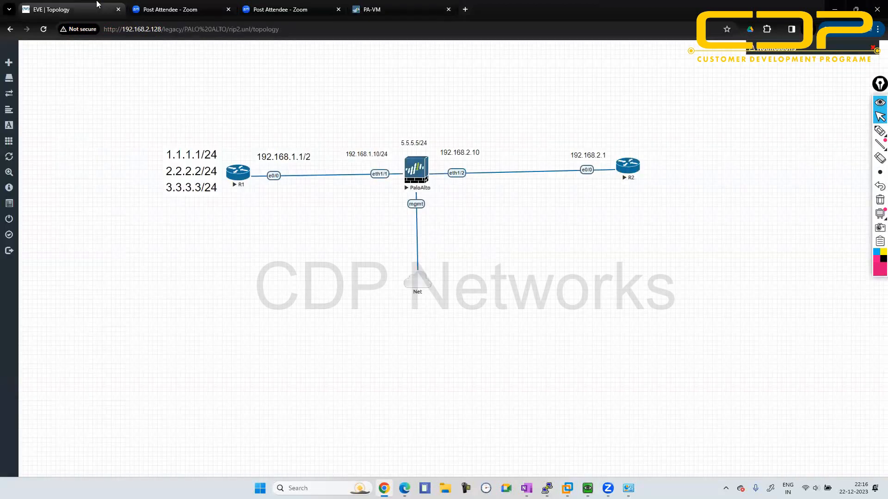
click(361, 5)
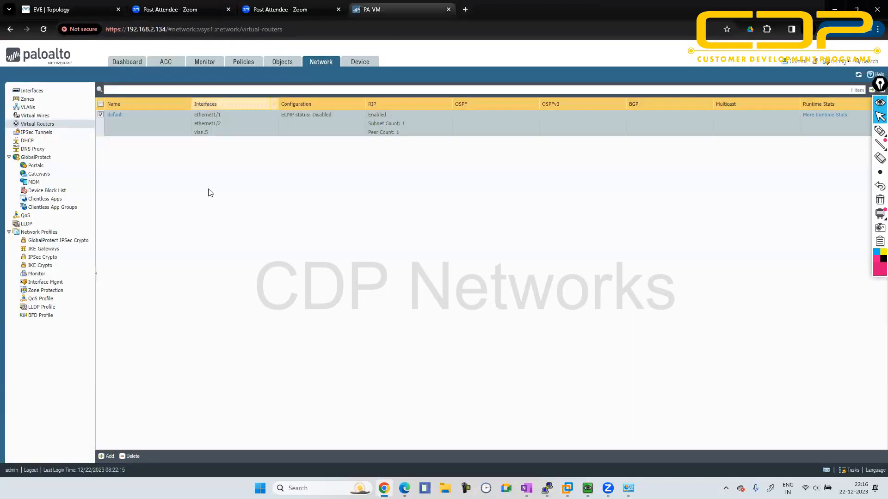
click(108, 457)
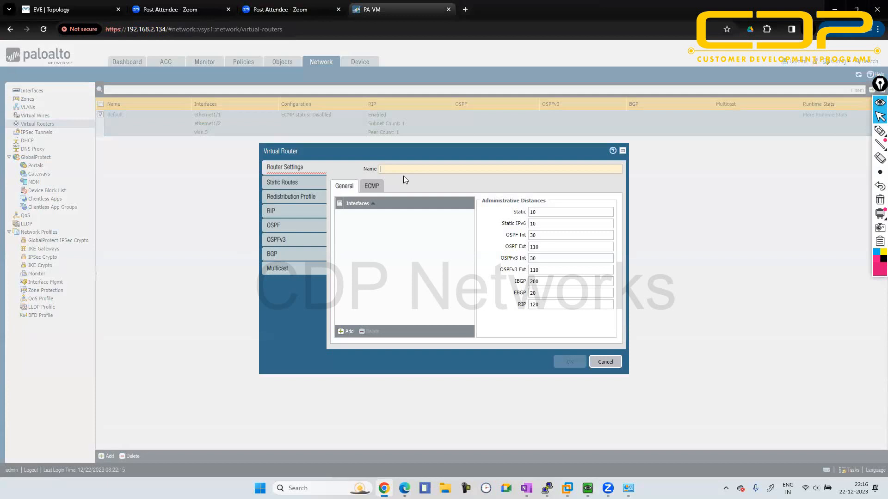
text(loopback5.5.5.5)
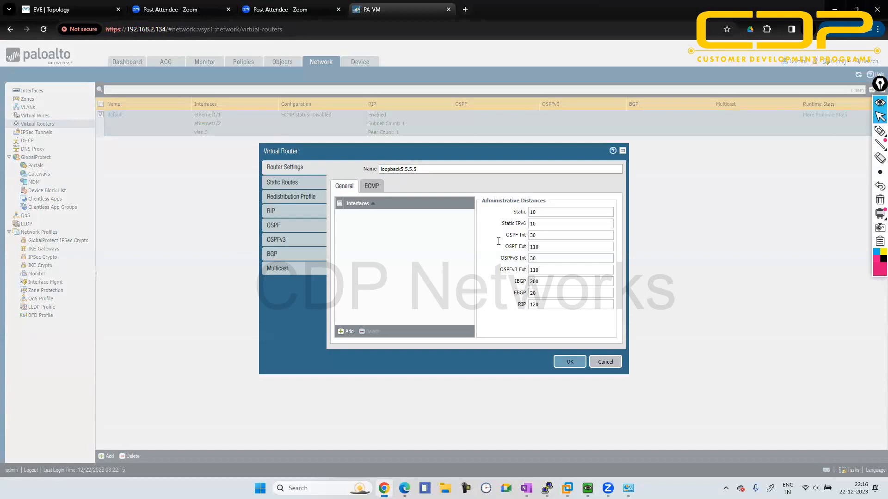
click(569, 362)
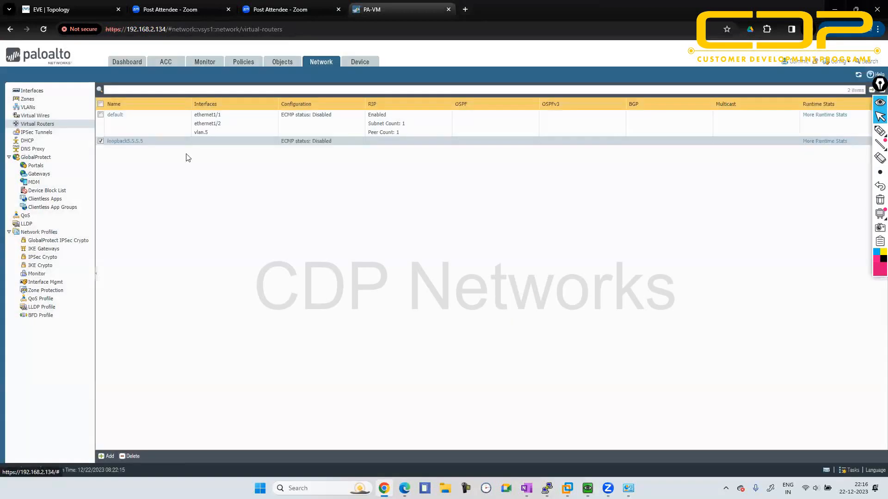
- Try to reassign the vlan.5 interface to the loopback5.5.5.5 virtual router, and discard the interface edit
click(43, 91)
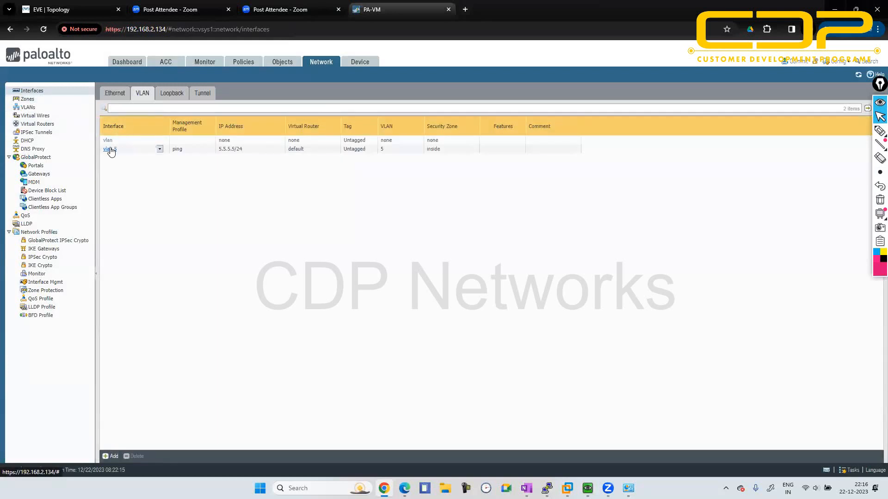
click(110, 149)
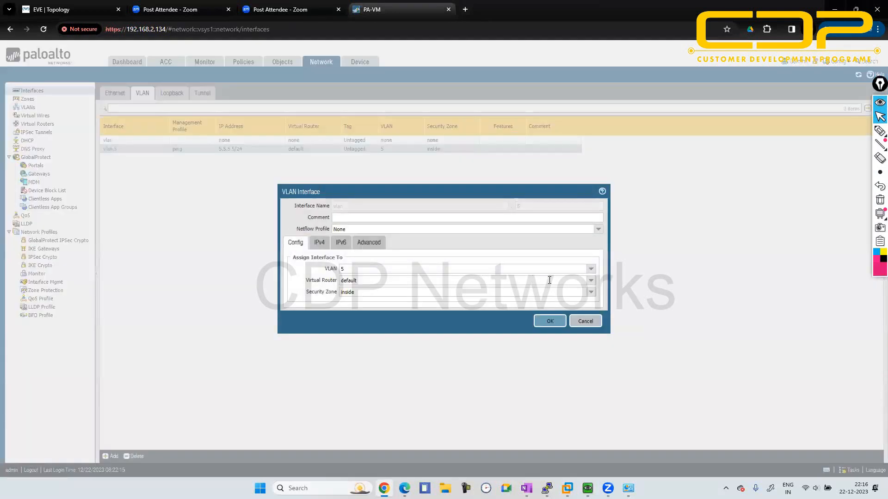
click(591, 280)
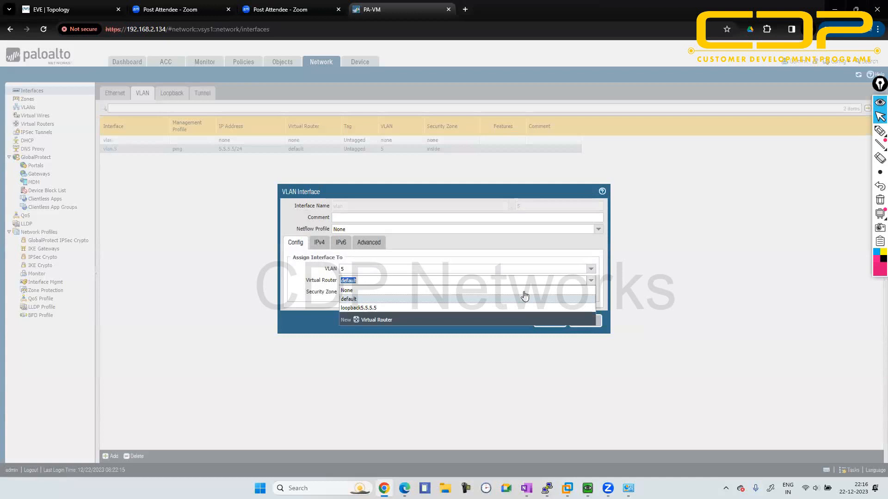
click(479, 308)
click(539, 323)
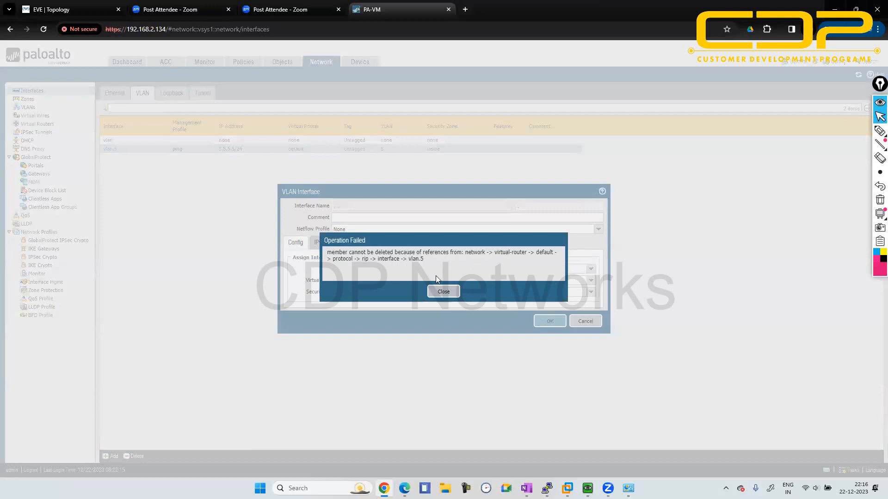
click(438, 291)
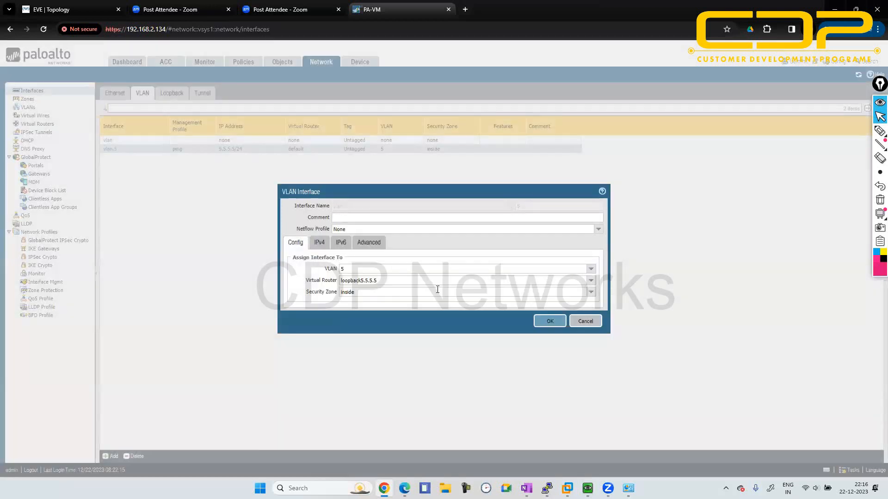
click(583, 321)
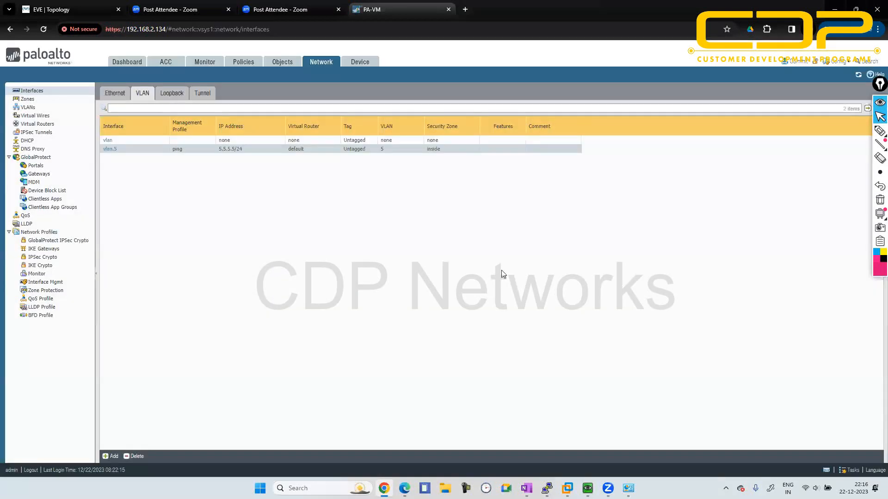
- Examine the firewall dashboard and the default virtual router's runtime route table
click(141, 67)
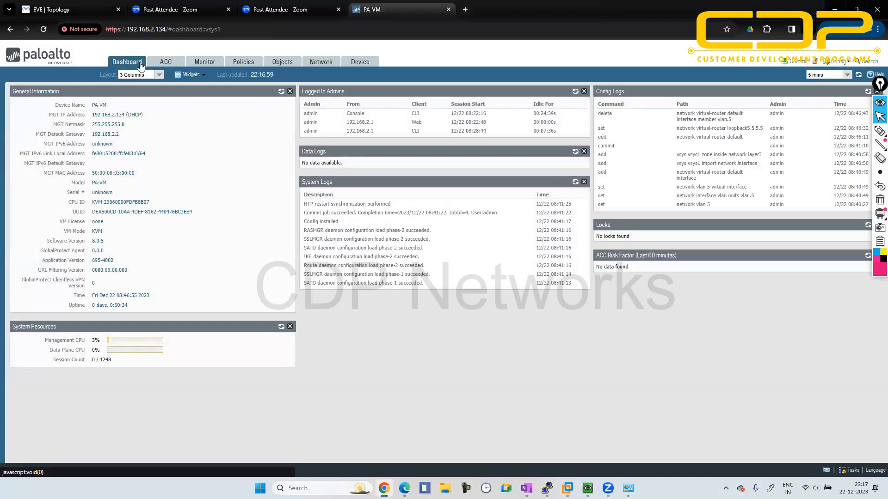
click(310, 64)
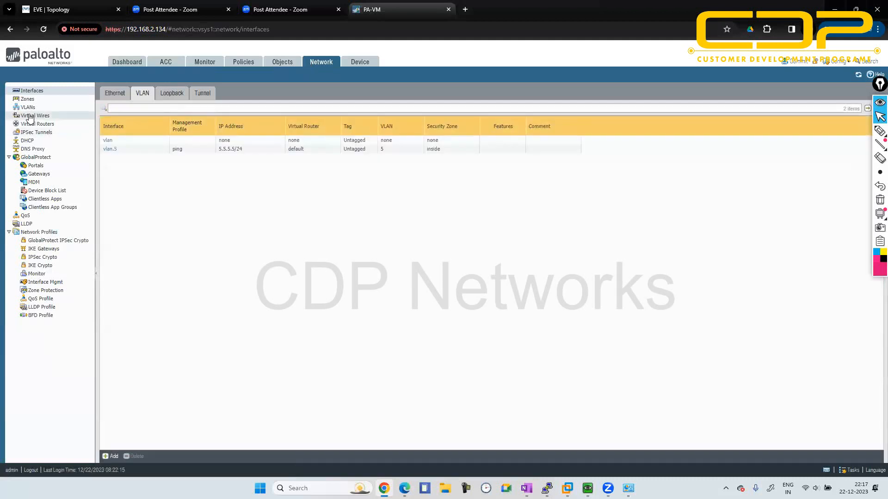
click(31, 124)
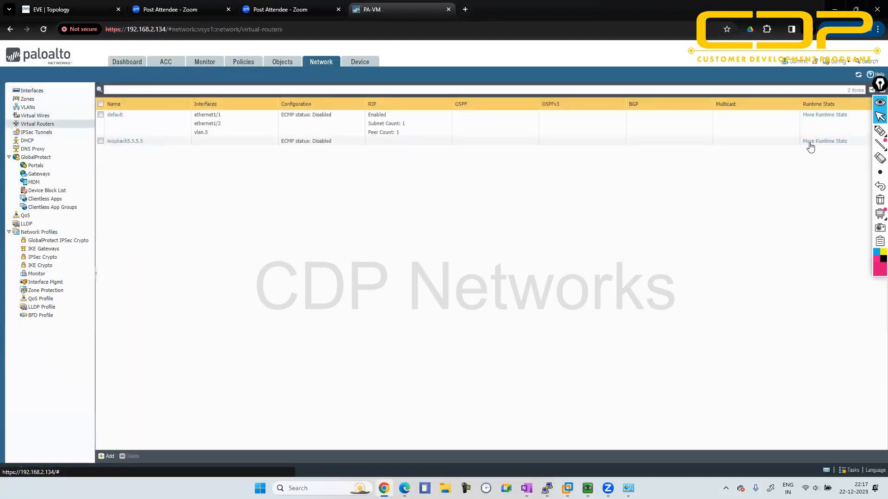
click(816, 116)
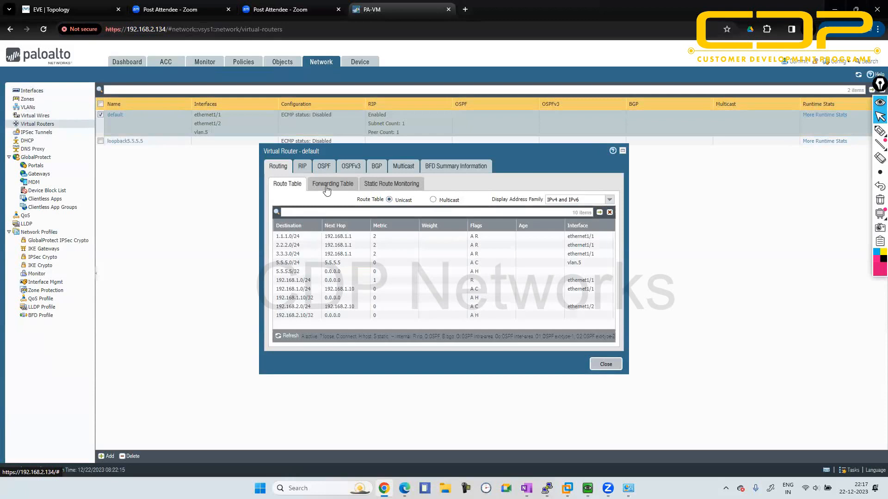
click(601, 367)
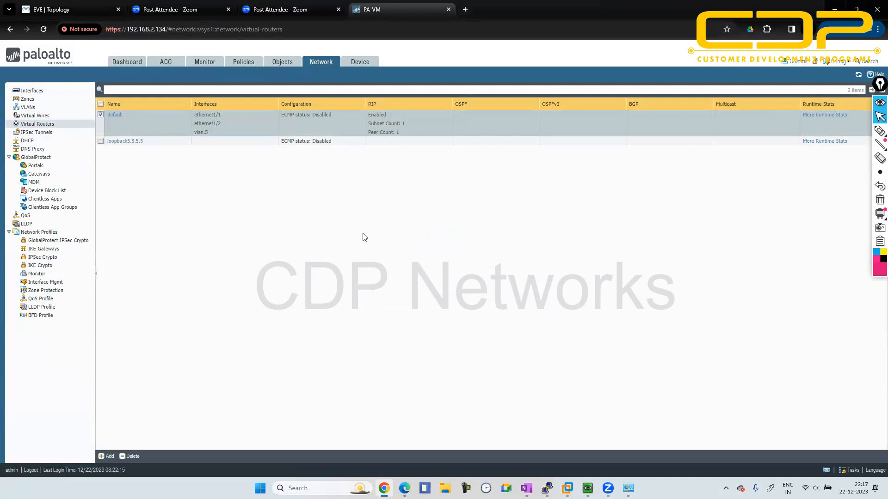
- Look over the EVE-NG topology and the default virtual router's general settings without changing anything
click(94, 7)
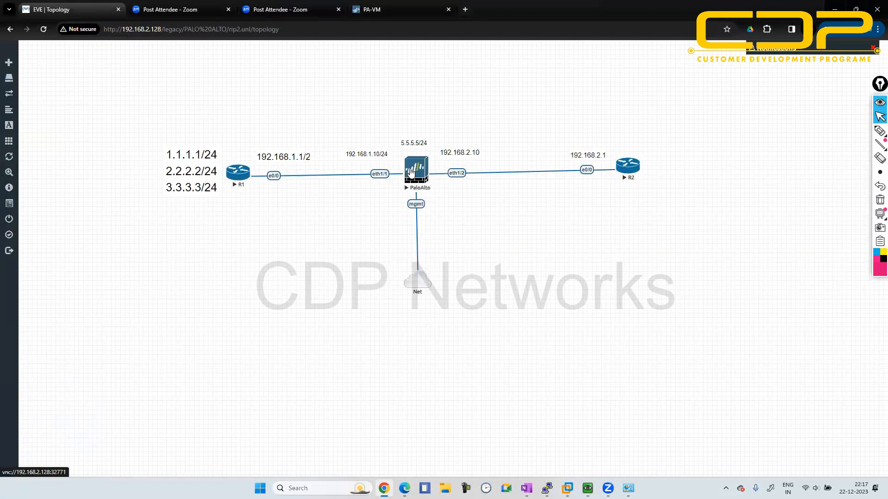
click(411, 172)
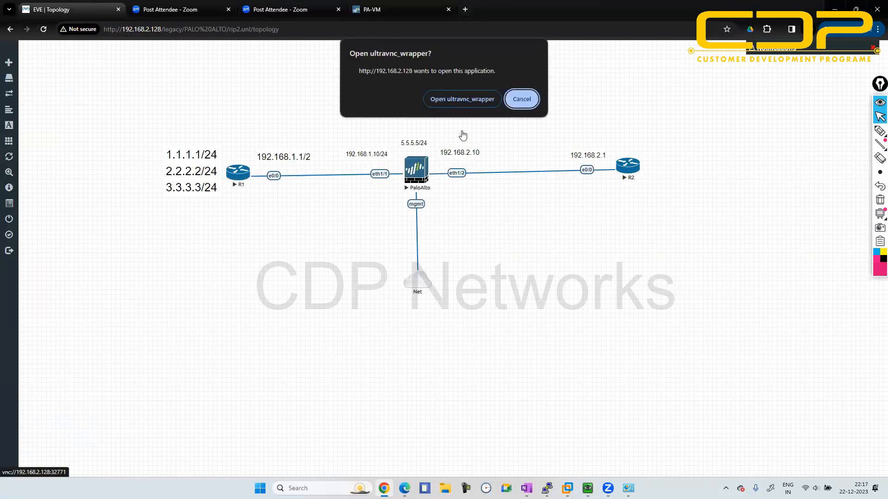
click(521, 99)
click(393, 9)
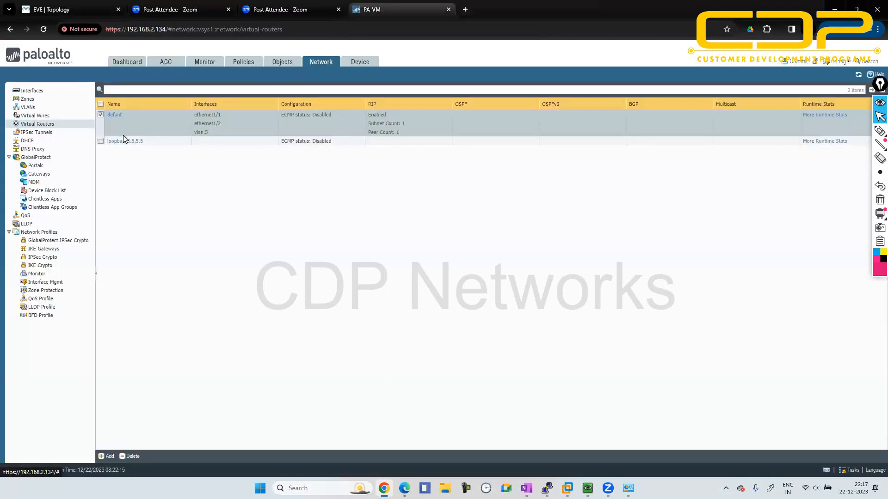
click(115, 115)
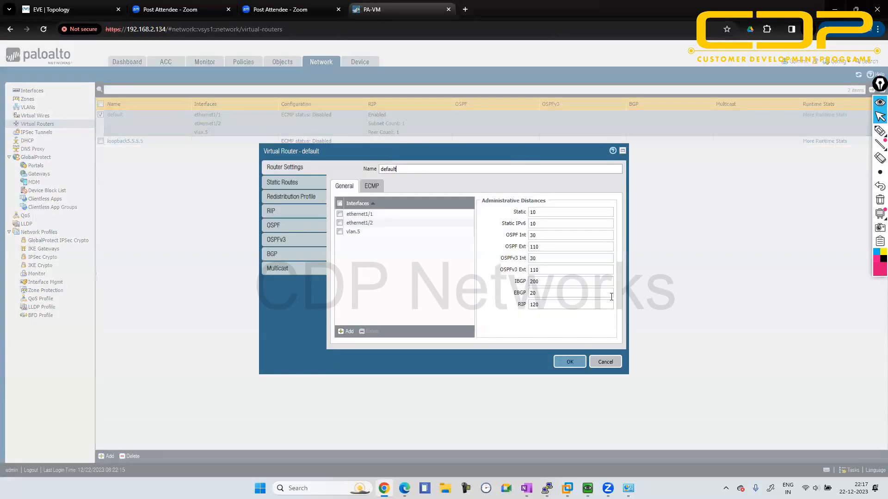
click(605, 361)
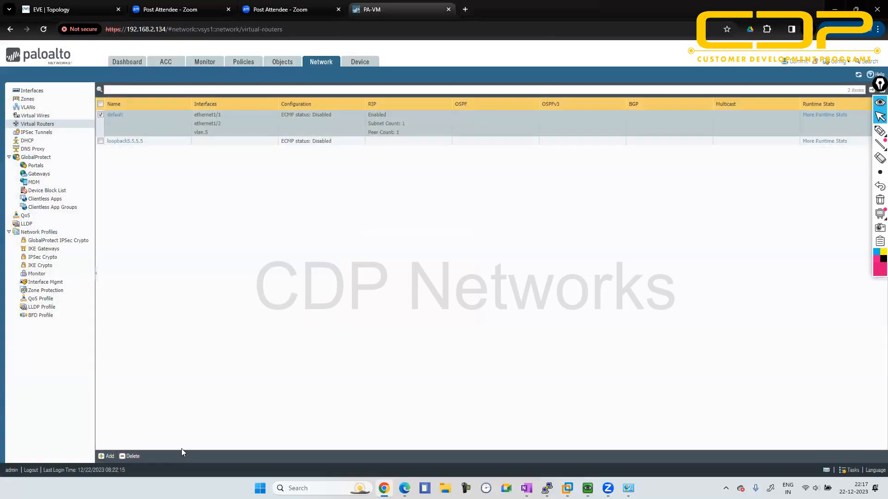
- Delete the default and loopback5.5.5.5 virtual routers from the firewall
click(128, 457)
click(422, 291)
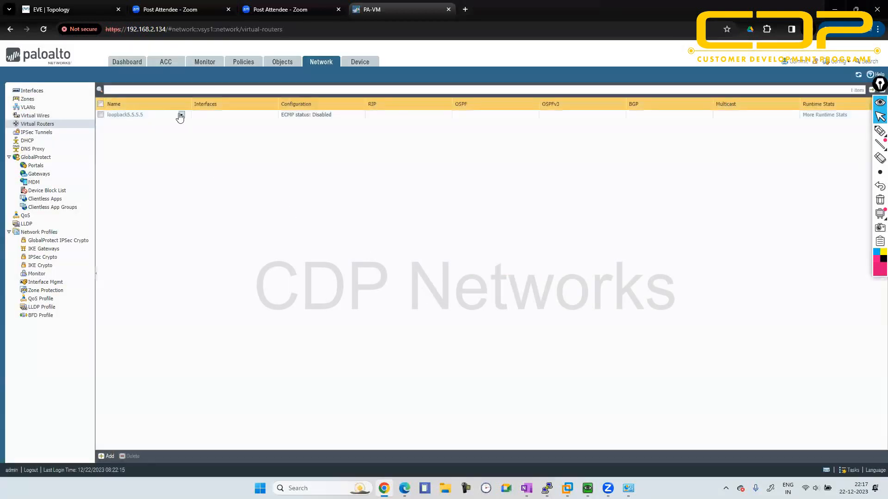
click(165, 115)
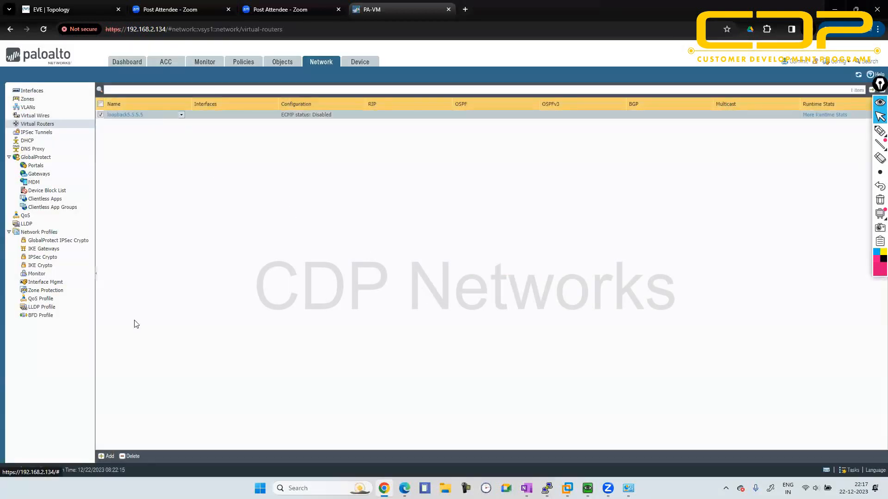
click(128, 457)
click(422, 290)
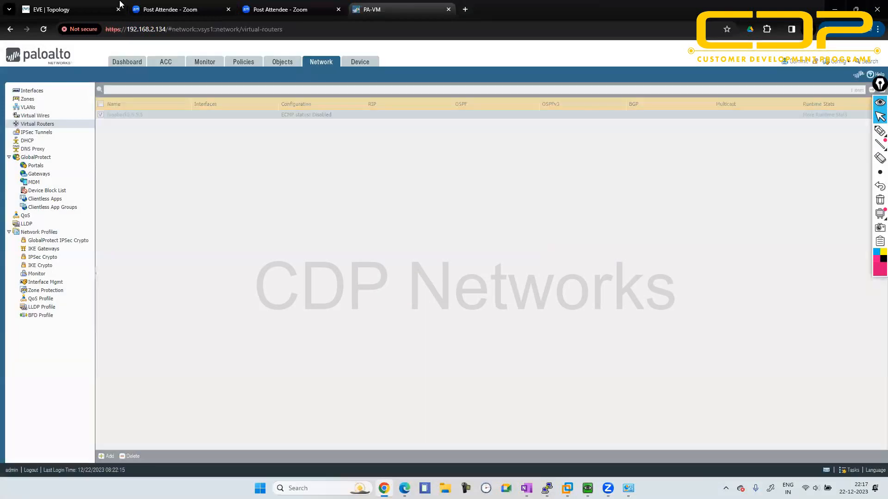
- Switch to the EVE-NG rip2 lab and wipe all of its nodes
click(119, 4)
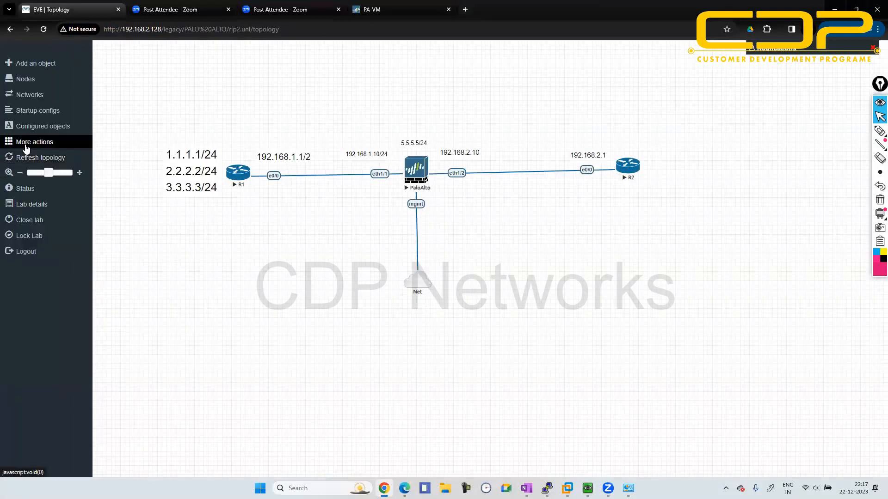
click(26, 147)
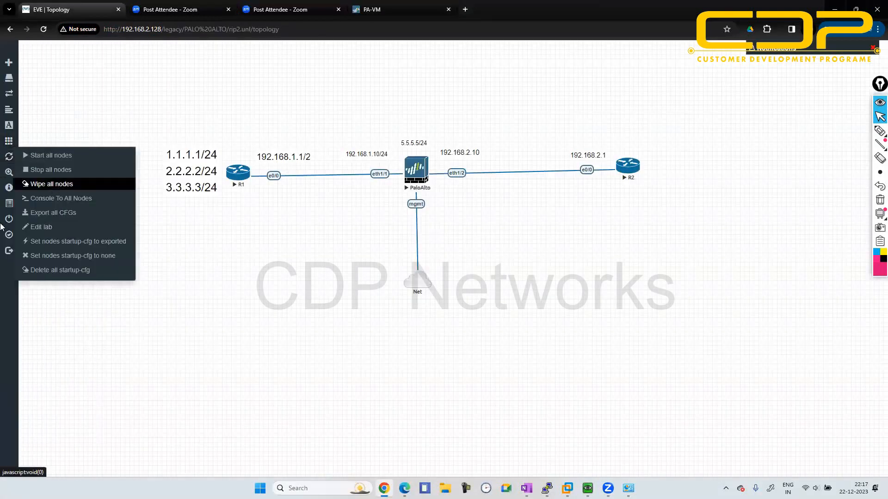
click(61, 186)
click(417, 114)
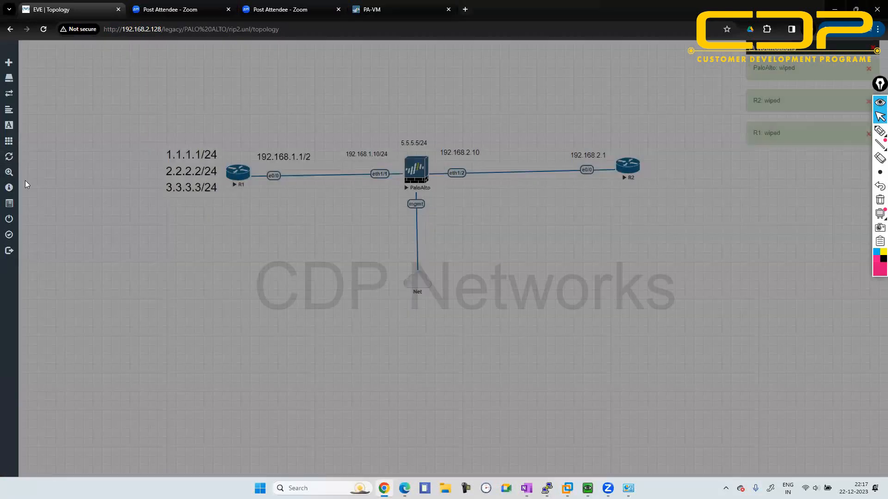
mouse_move(27, 213)
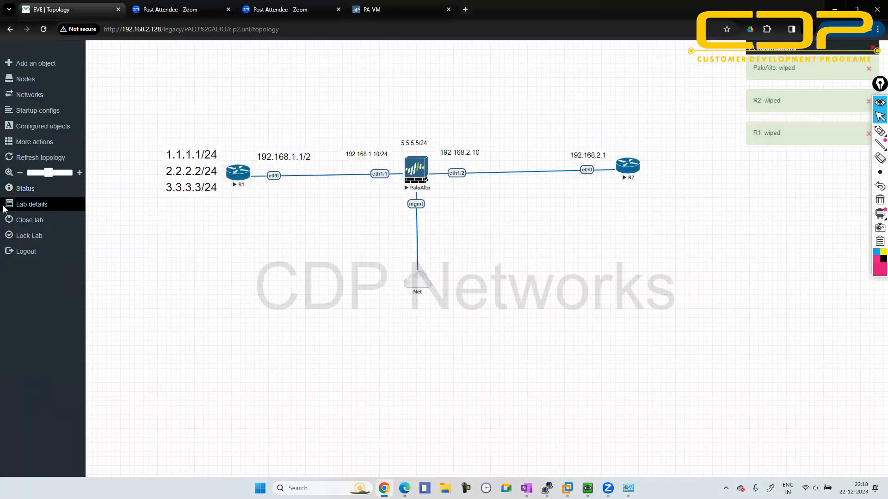
- Close the rip2 lab and open the ospf lab from the PALO ALTO folder
click(30, 221)
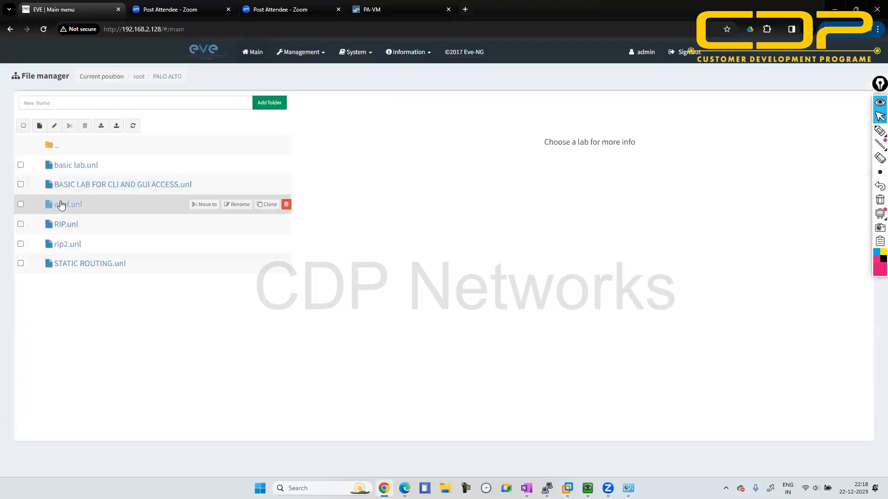
click(62, 204)
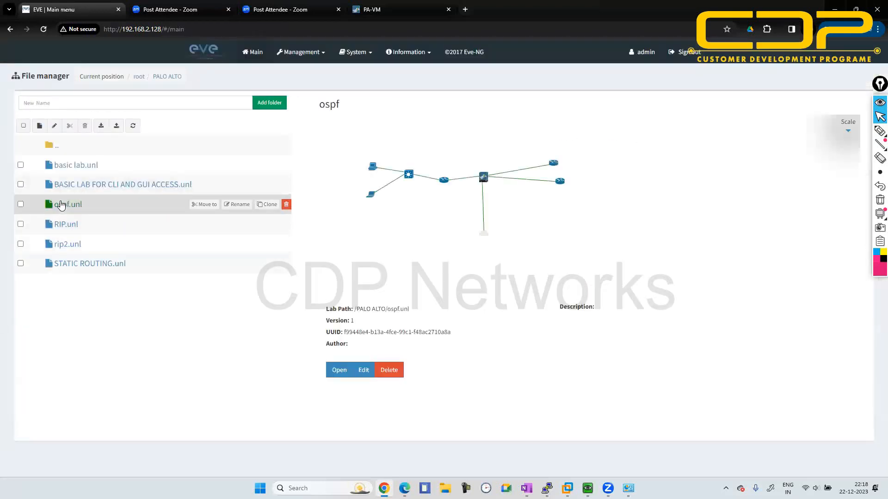
click(337, 369)
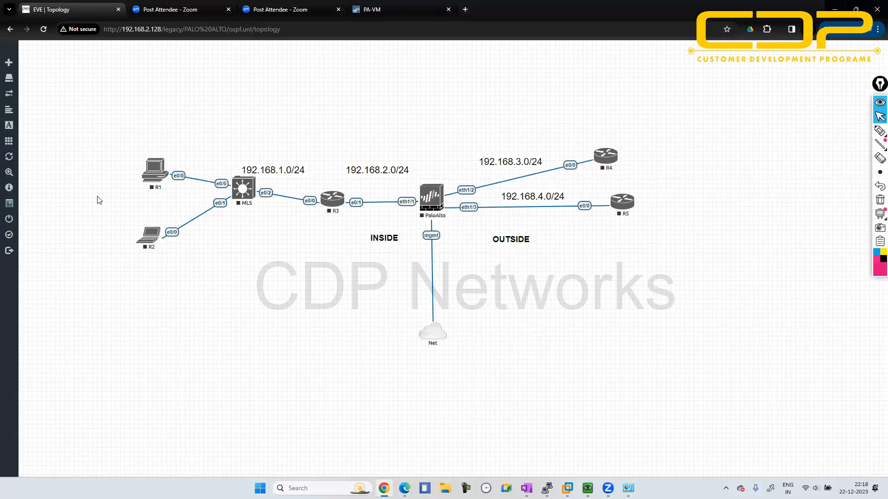
- Start all nodes in the ospf lab topology
mouse_move(38, 157)
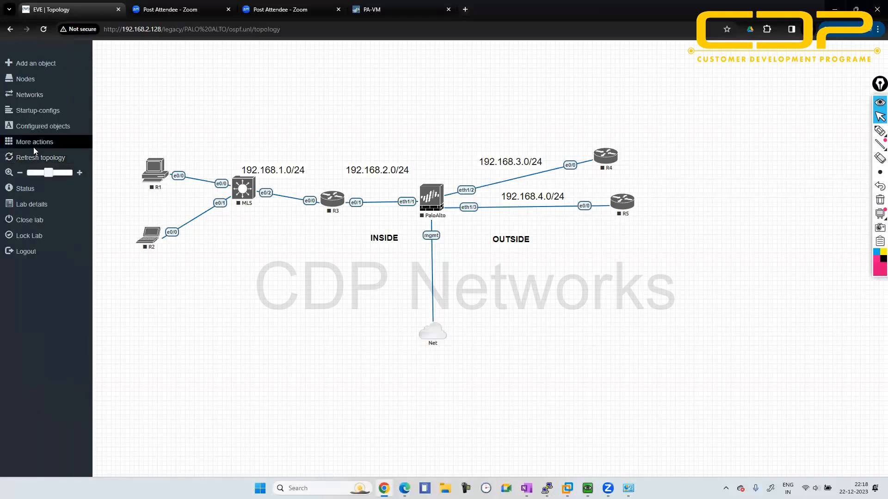
click(37, 143)
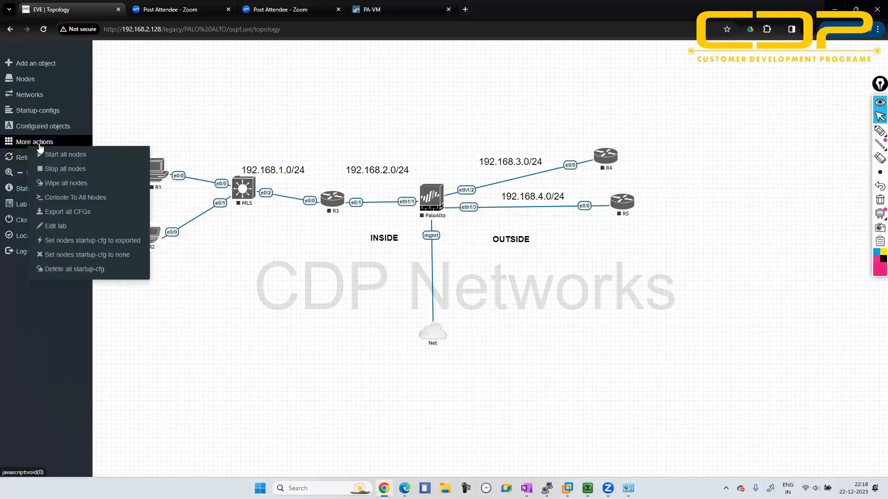
click(85, 155)
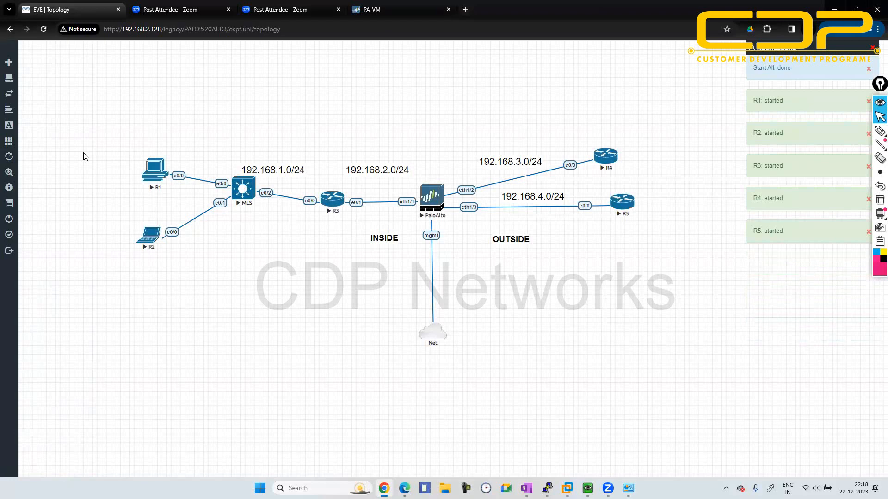
click(439, 198)
click(462, 99)
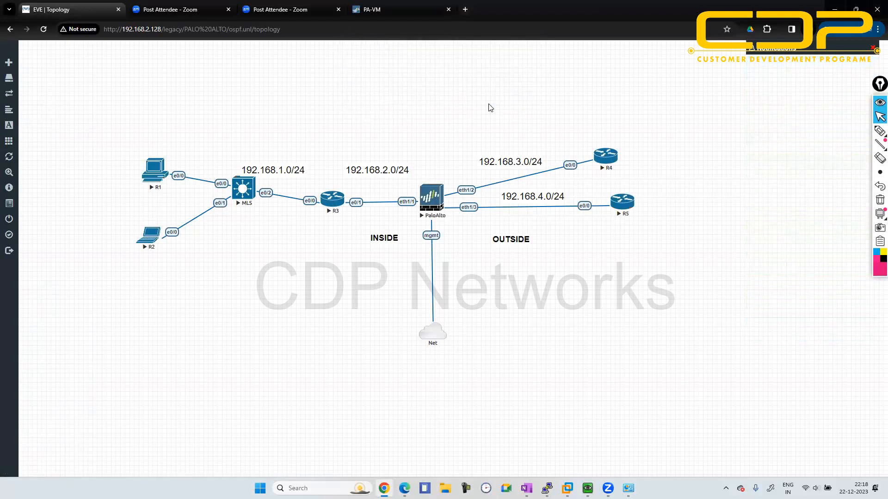
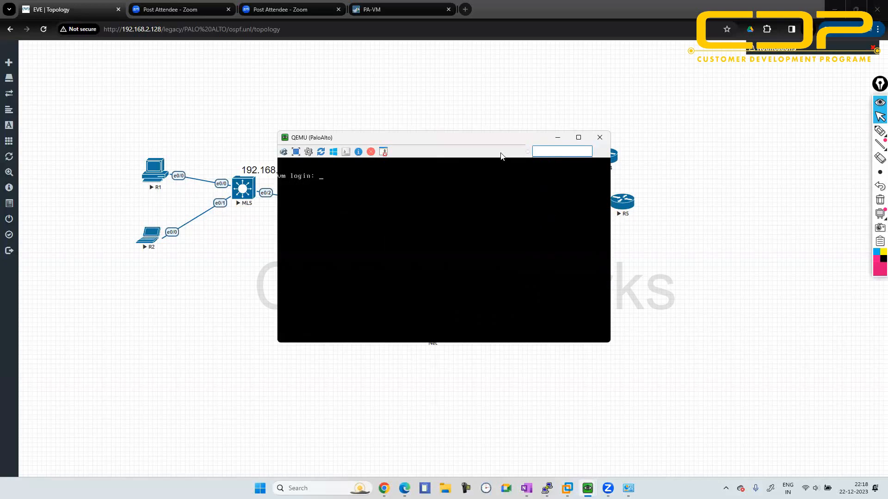
- Open a console session to R1 and decline the initial configuration dialog to reach the router prompt
click(557, 137)
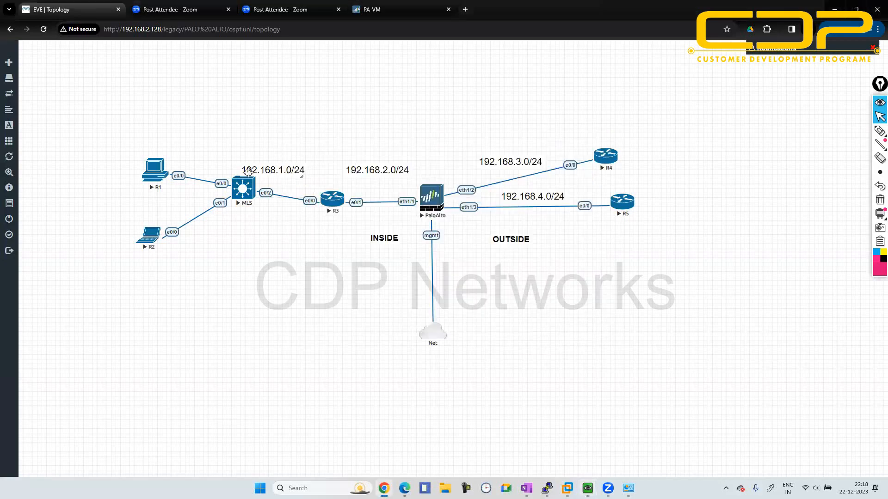
click(160, 165)
click(433, 95)
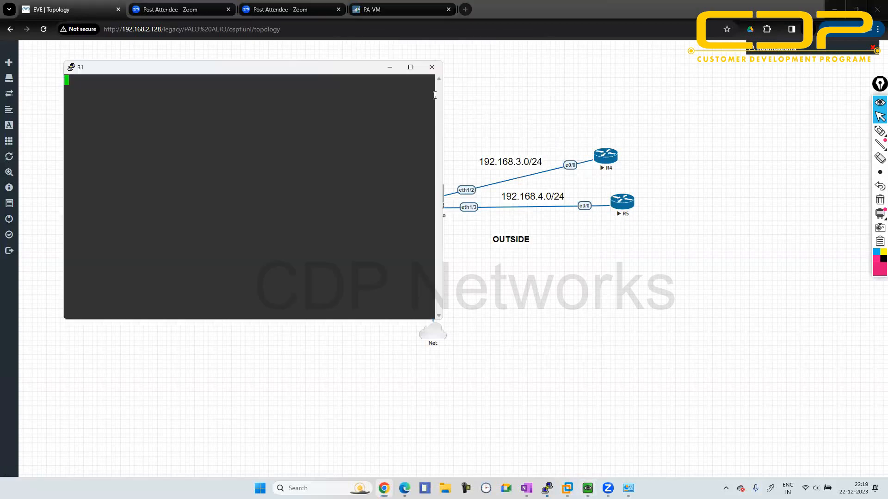
drag(259, 75, 563, 148)
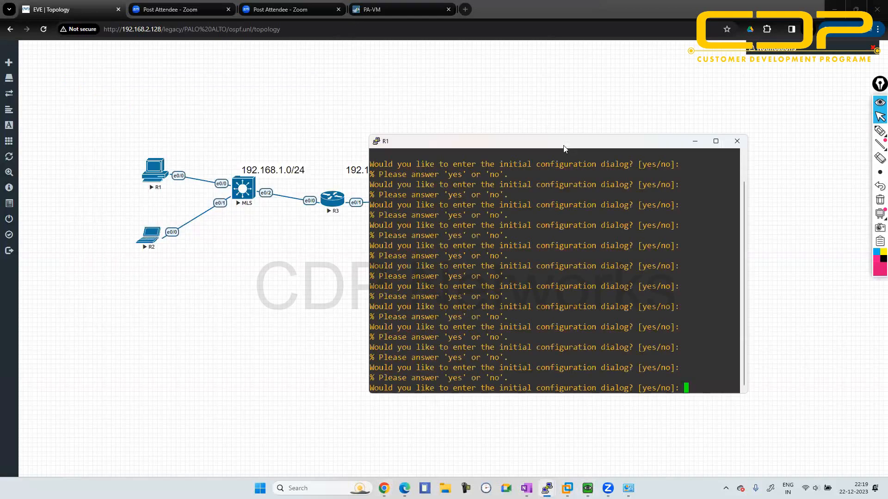
text(n)
key(Return)
key(Return)
key(Return)
key(Return)
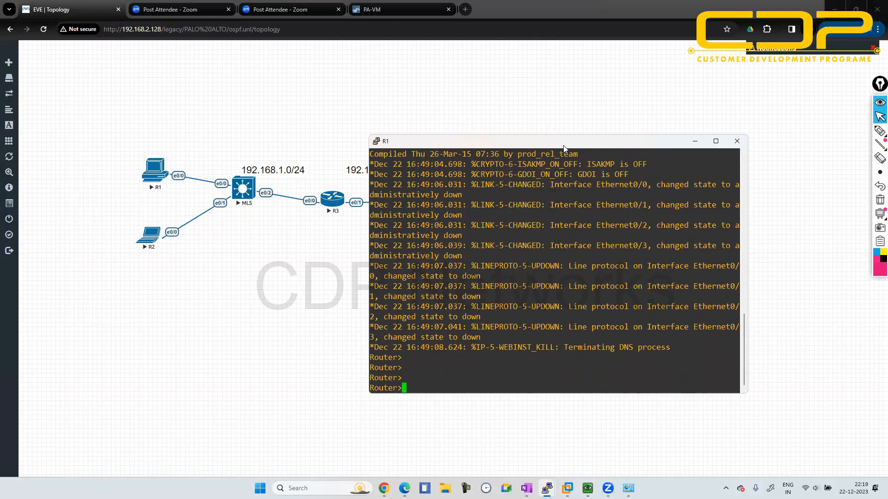
- Enter global configuration mode on R1 and display the brief IP interface summary
text(en)
key(Return)
text(conf t)
key(Return)
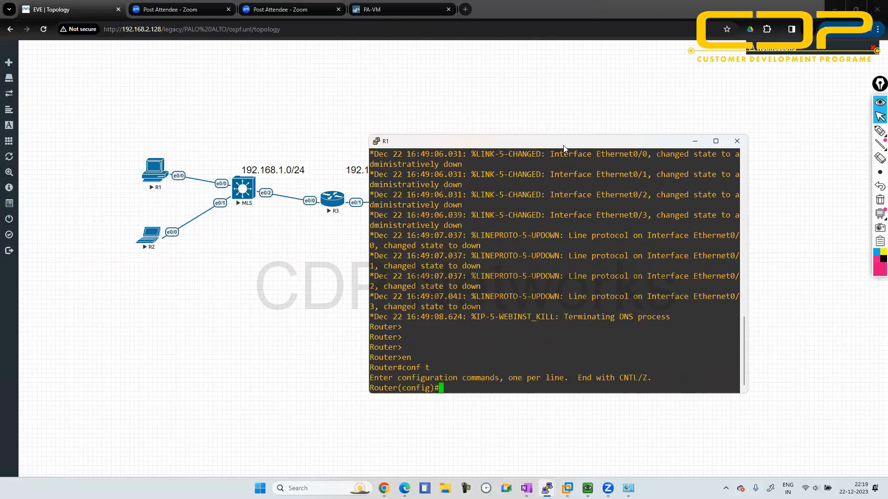
text(do sh ip int br)
key(Return)
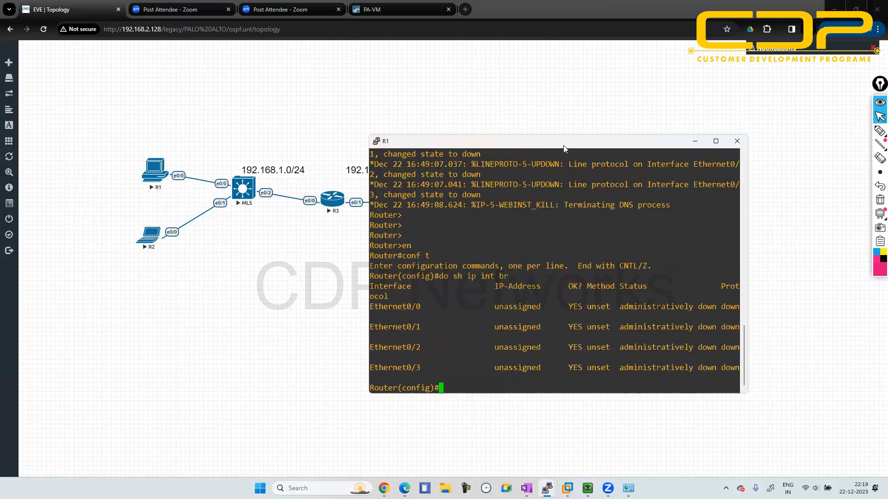
- Assign 192.168.1.1 255.255.255.0 to R1's e0/0 interface, enable the interface and return to global configuration mode
text(int e0/0)
key(Return)
text(ip 192.1)
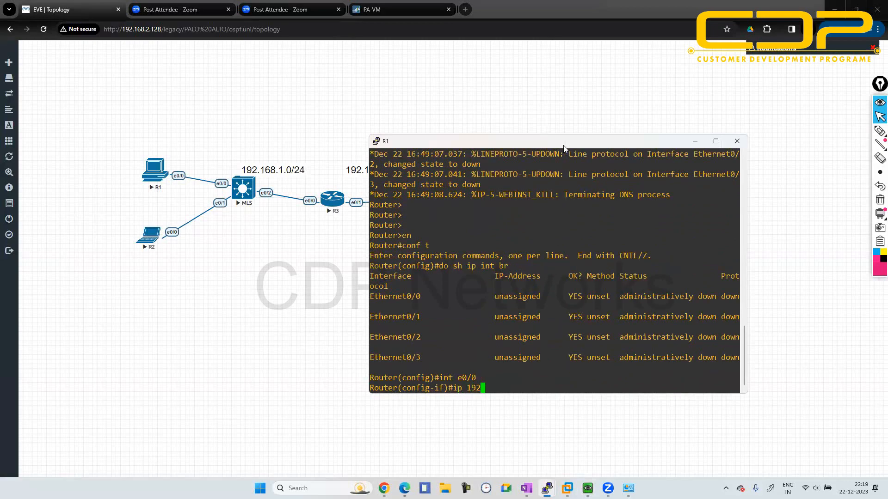
key(BackSpace)
key(BackSpace)
key(BackSpace)
key(BackSpace)
key(BackSpace)
text(add 192.168.1.1 255.255.255.0)
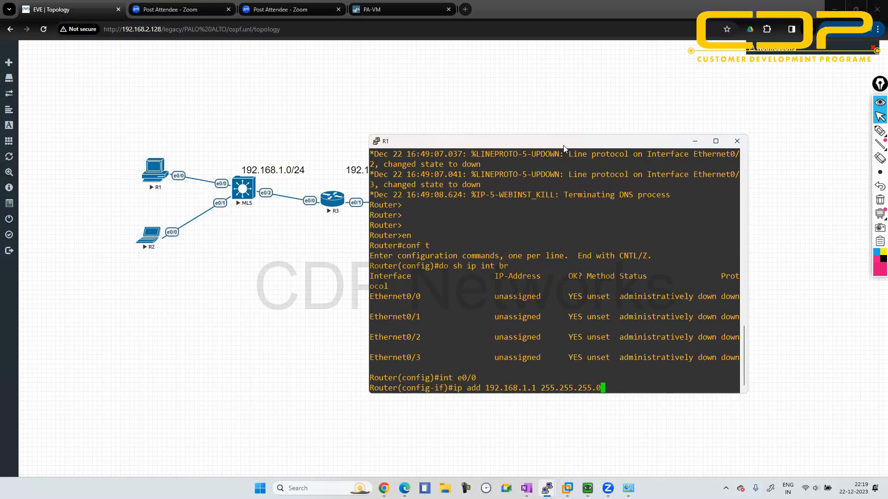
key(Return)
text(no sh)
key(Return)
text(er(config-if)#e)
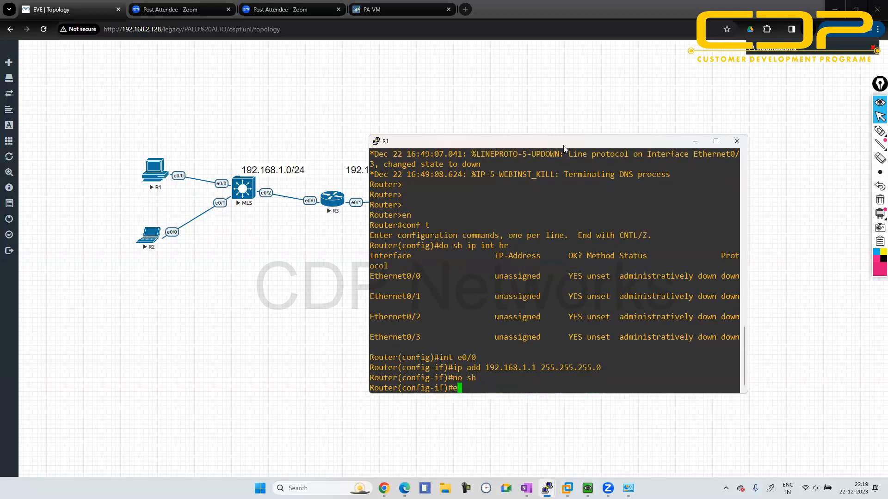
text(xit)
key(Return)
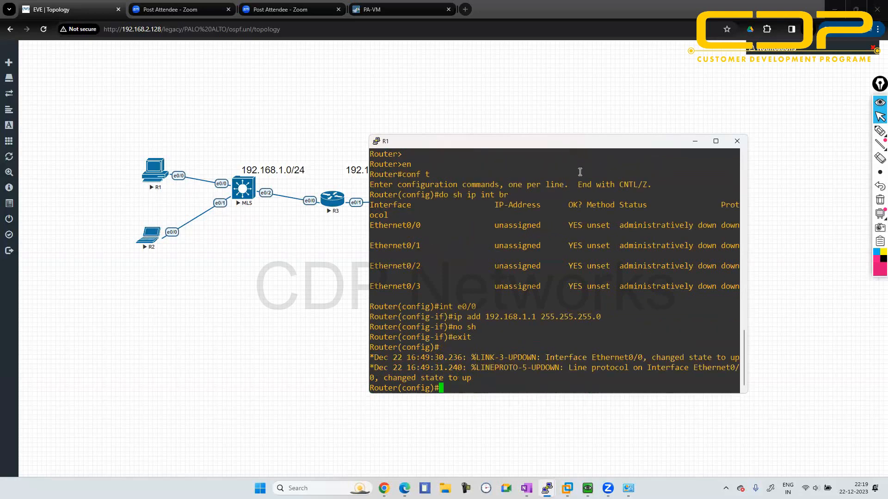
- Disable IP routing on R1 and set its default gateway to 192.168.1.10
text(no ip routing)
key(Return)
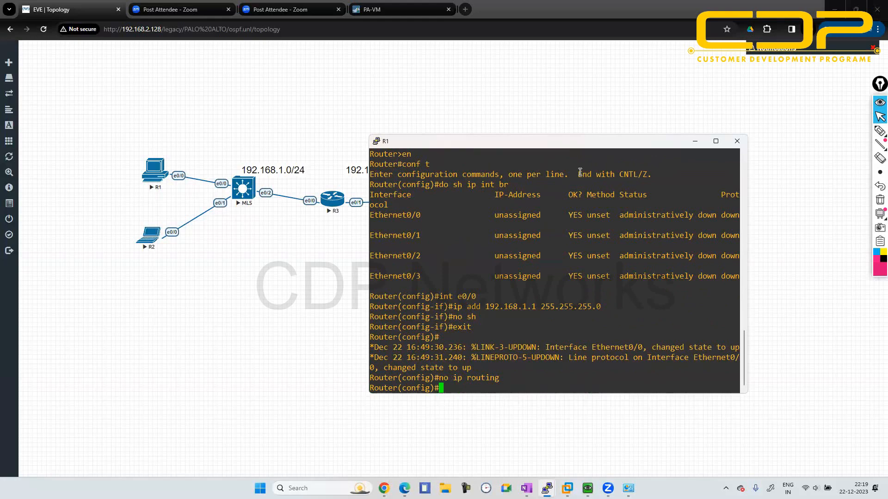
text(ip defa)
key(Tab)
text(ga)
key(Tab)
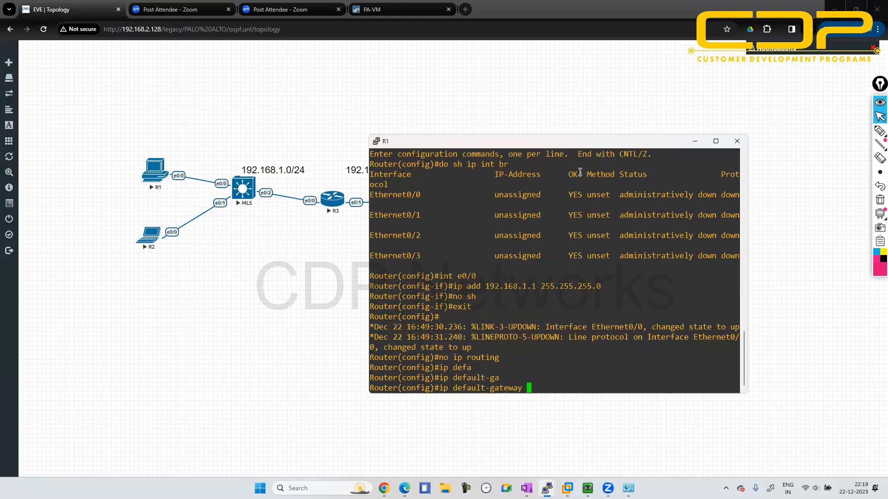
text(192.168.1.10)
key(Return)
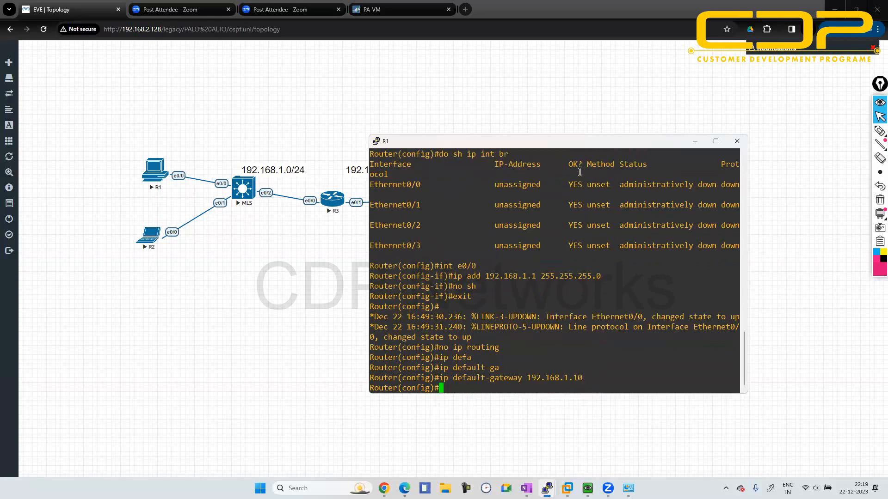
click(694, 143)
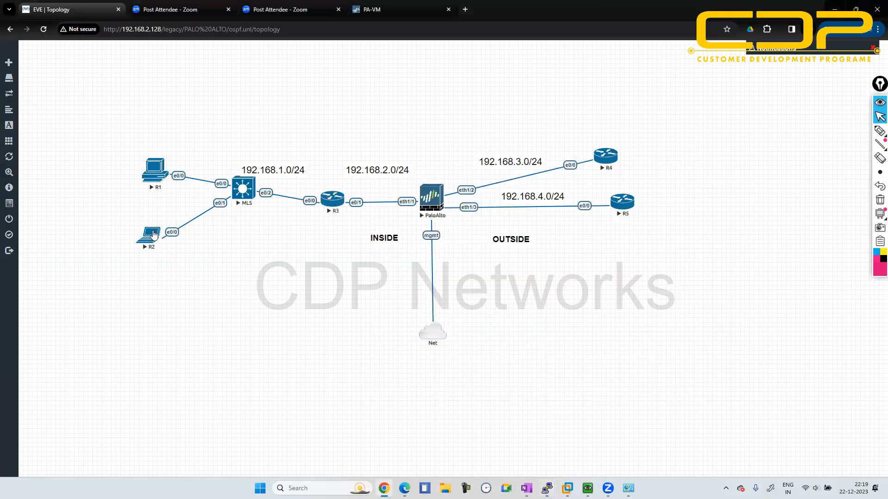
- Open a console session to R2 and decline the initial configuration dialog to reach the router prompt
click(154, 234)
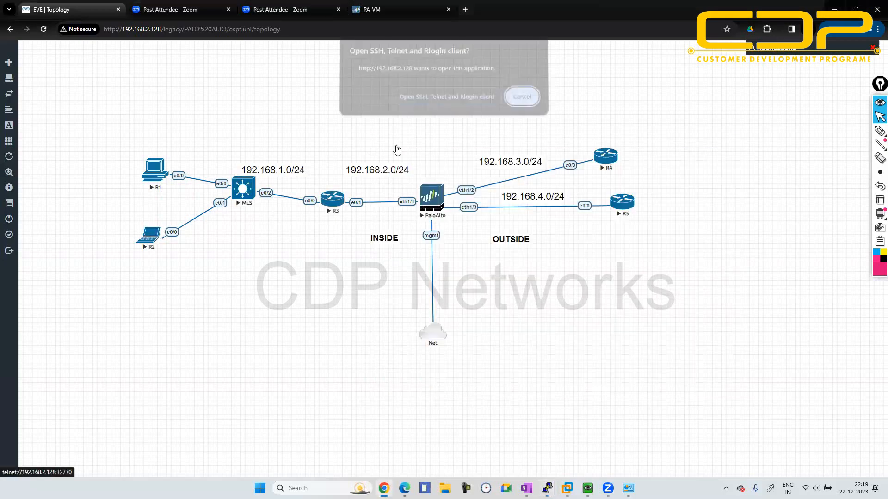
click(480, 99)
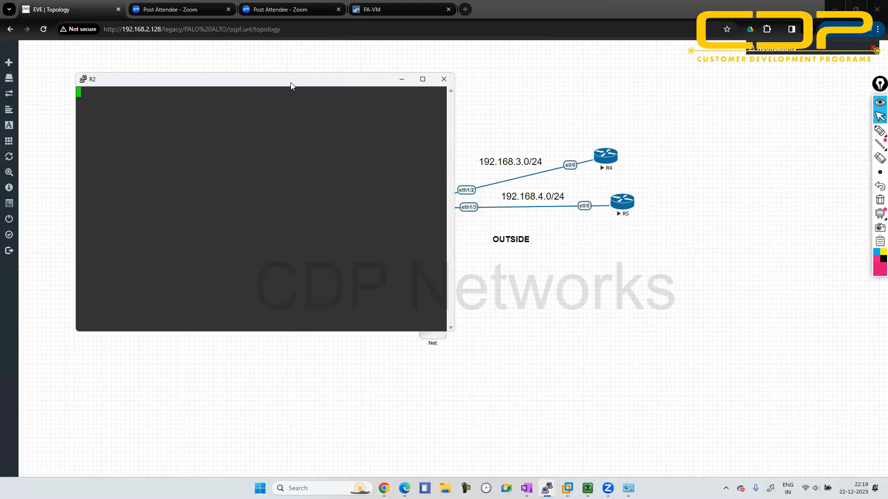
drag(291, 84, 587, 178)
key(Return)
key(Return)
key(Return)
key(Return)
key(Return)
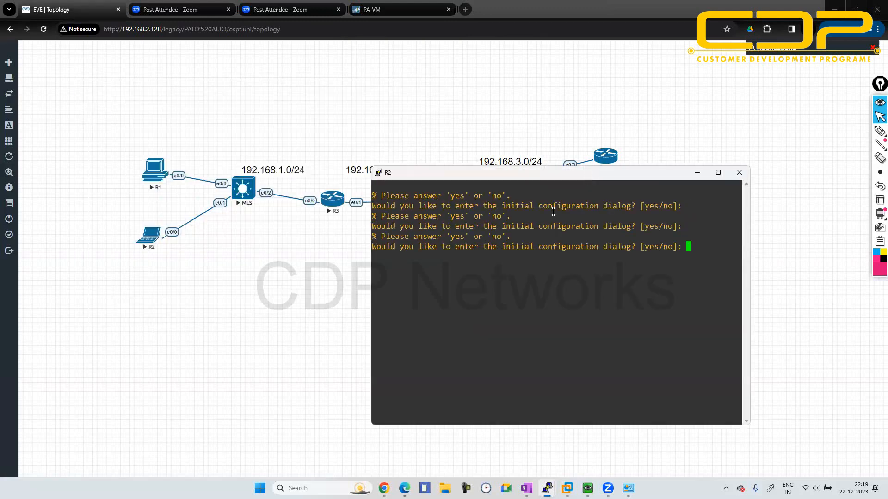
text(n)
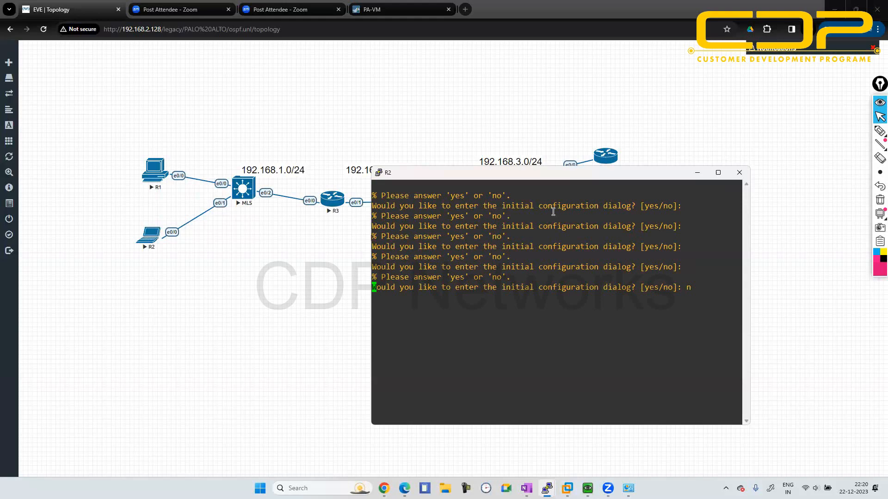
key(Return)
key(Return)
key(Return)
key(Return)
key(Return)
key(Return)
key(Return)
- Enter global configuration mode on R2 and disable IP routing
text(en)
key(Return)
text(cpnf)
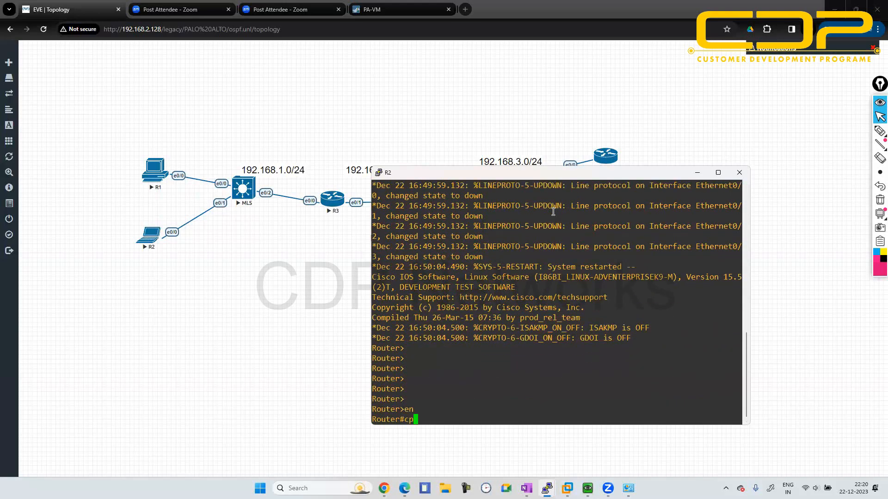
key(BackSpace)
key(BackSpace)
key(BackSpace)
text(onf t)
key(Return)
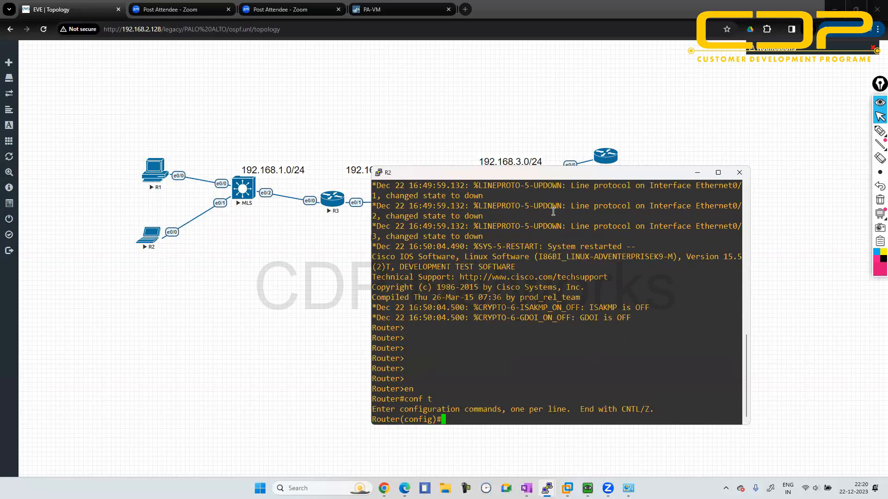
text(no ip routing)
key(Return)
- Assign 192.168.1.2 255.255.255.0 to R2's e0/0 interface, enable the interface and return to global configuration mode
text(int e0/0)
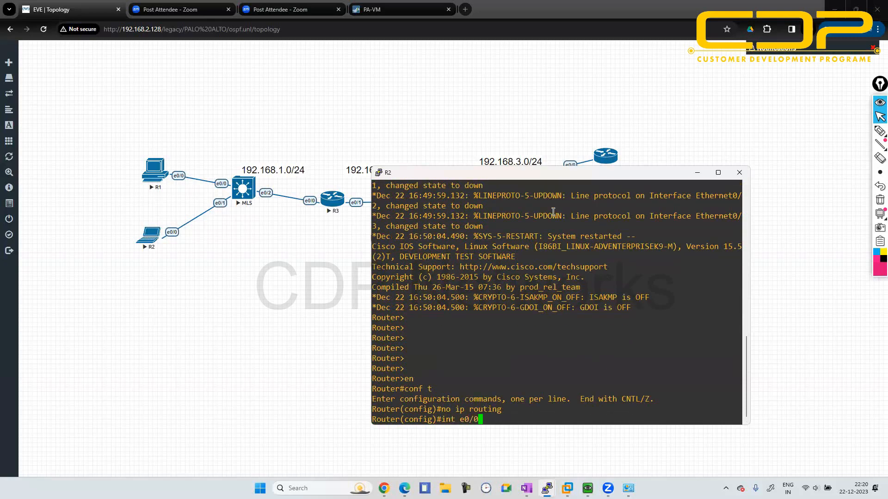
key(Return)
text(ip add)
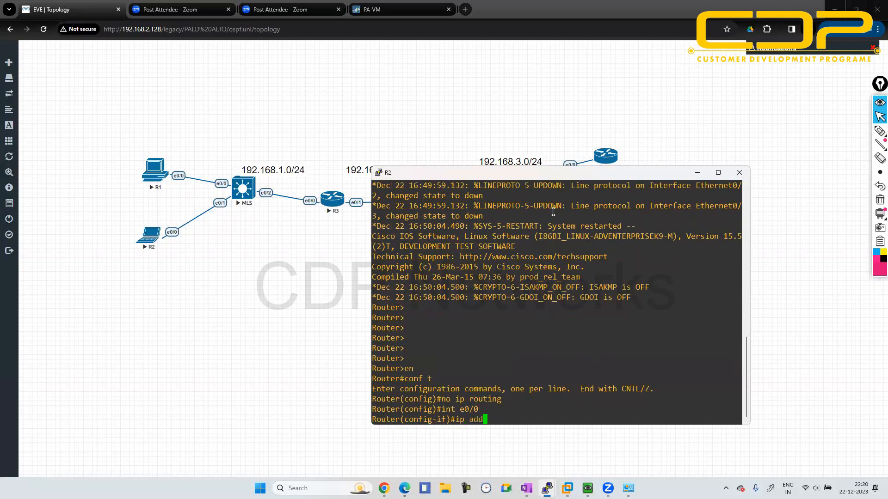
text( 192.168.1.2 255.255.255.0)
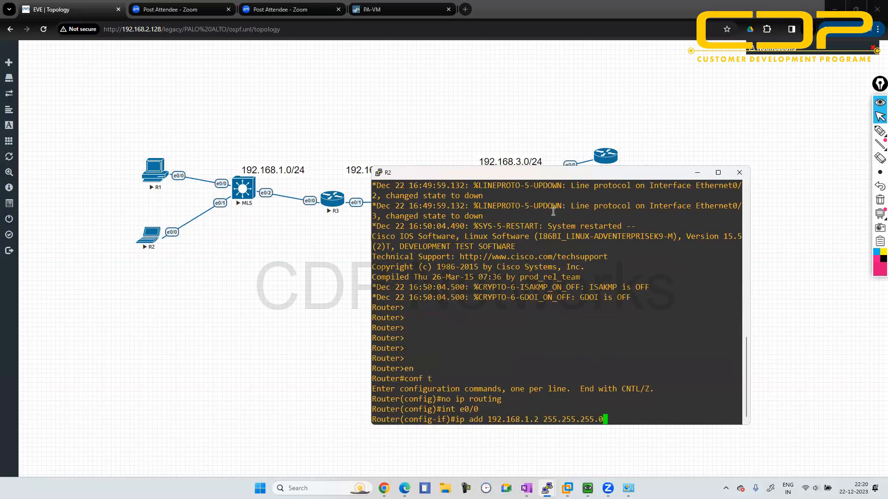
key(Return)
text(no sh)
key(Return)
text(exit)
key(Return)
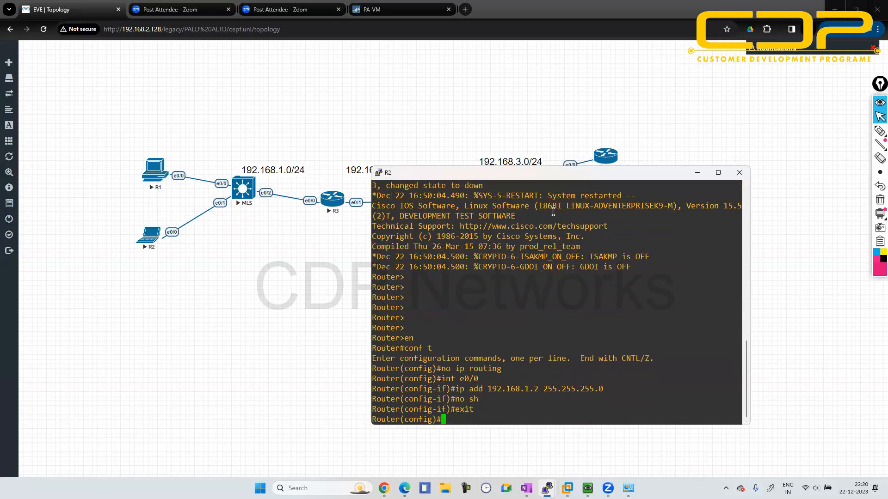
- Set R2's default gateway to 192.168.1.10 and minimize its console
text(ip defa)
key(Tab)
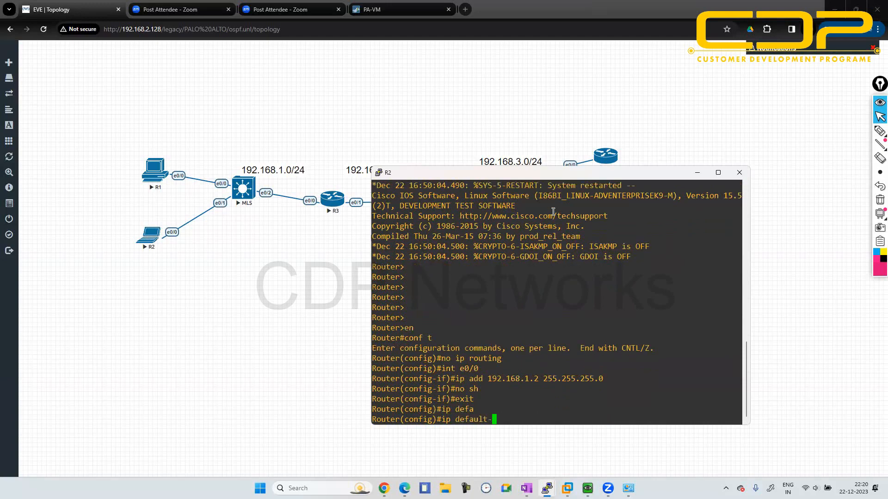
text(ga)
key(Tab)
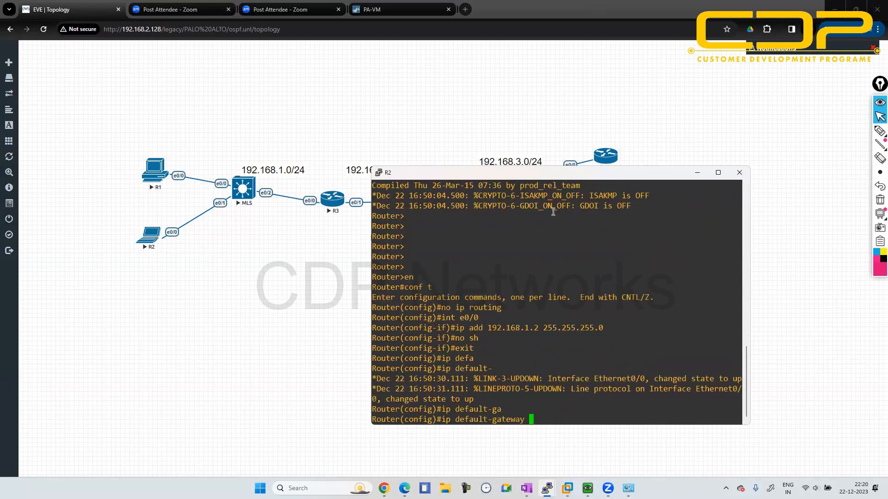
text(192.168.1.10)
key(Return)
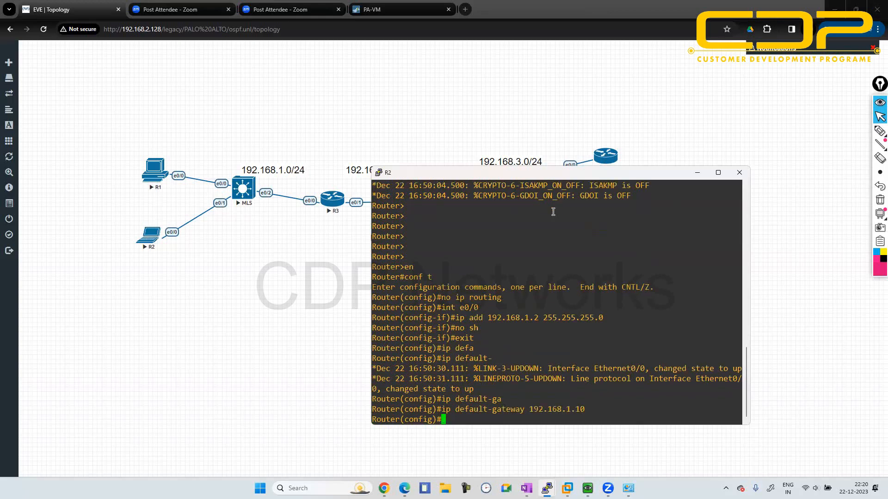
click(696, 175)
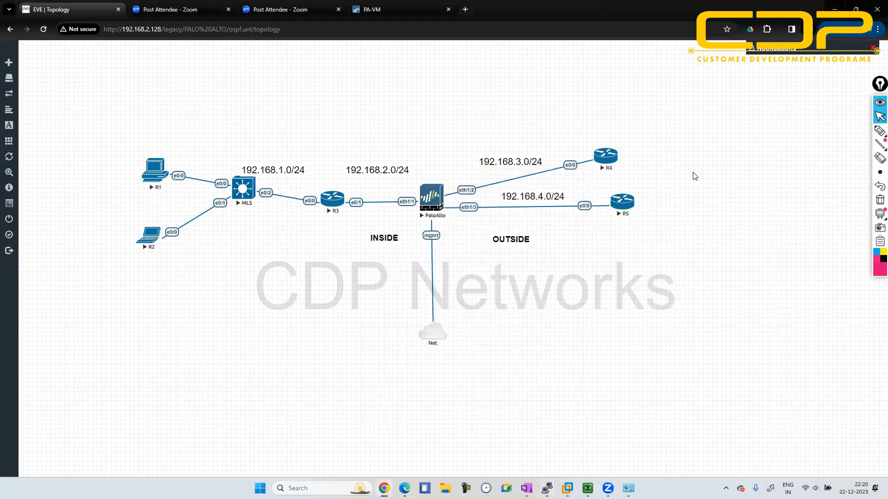
- Open a console session to R3 and decline the initial configuration dialog to reach the router prompt
click(332, 202)
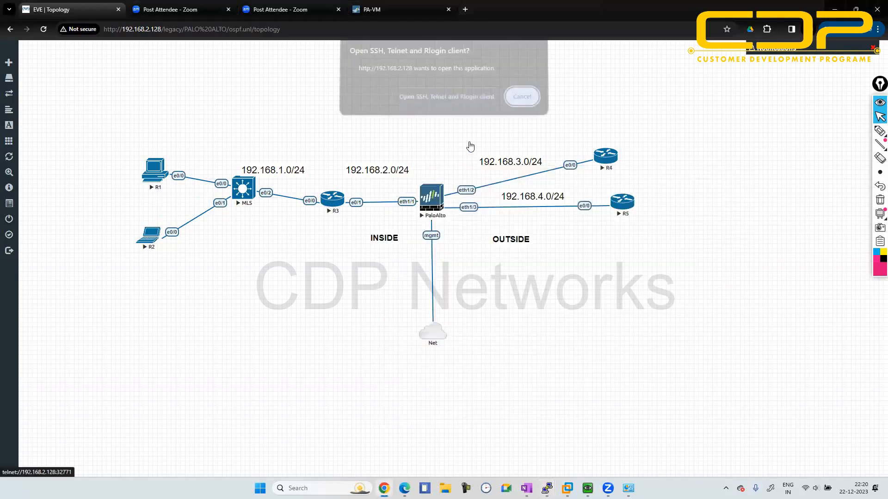
click(464, 101)
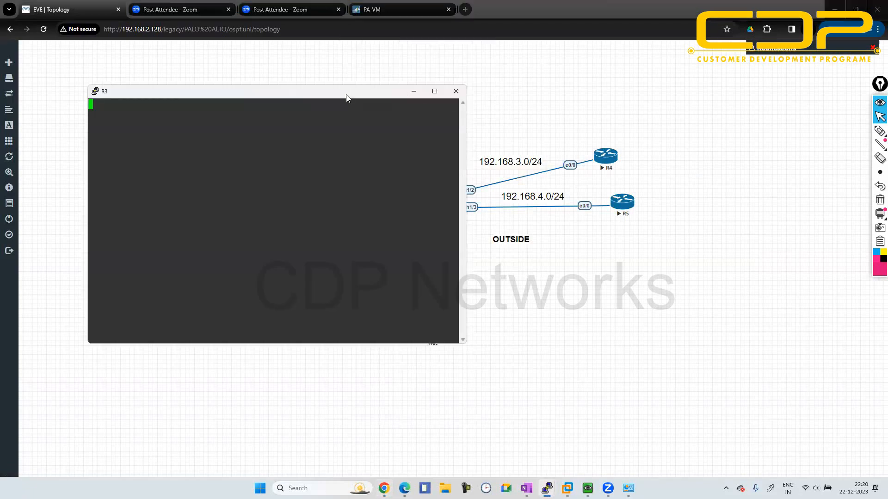
drag(347, 95, 693, 169)
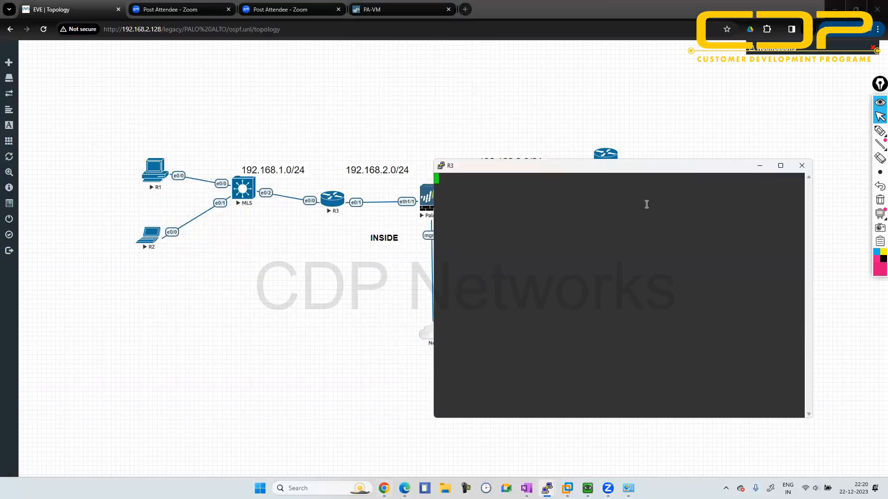
key(Return)
key(Return)
key(Return)
key(Return)
text(n)
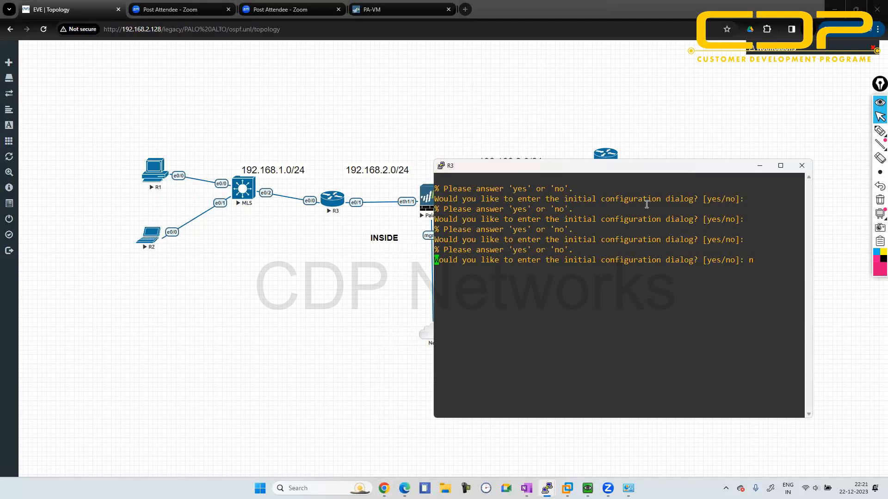
key(Return)
key(Return)
key(Return)
key(Return)
key(Return)
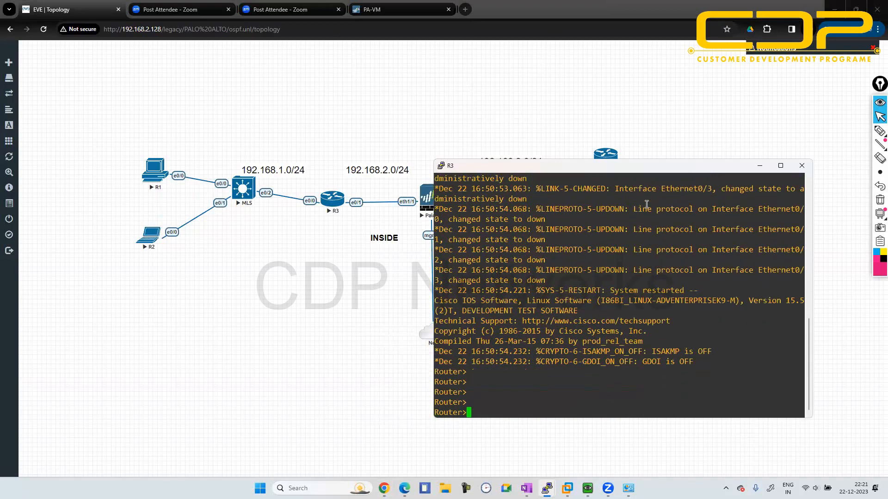
- Enter global configuration mode on R3 and start configuring its e0/0 interface
text(en)
key(Return)
text(conf t)
key(Return)
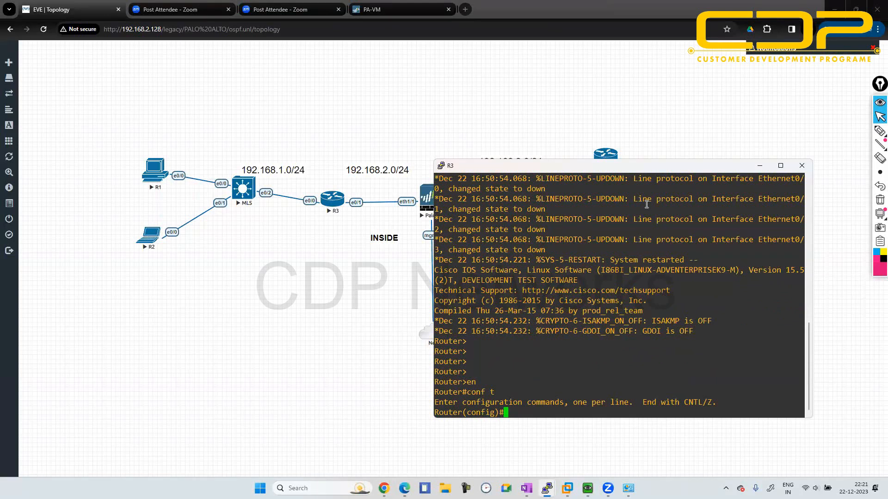
text(int e0/0)
key(Return)
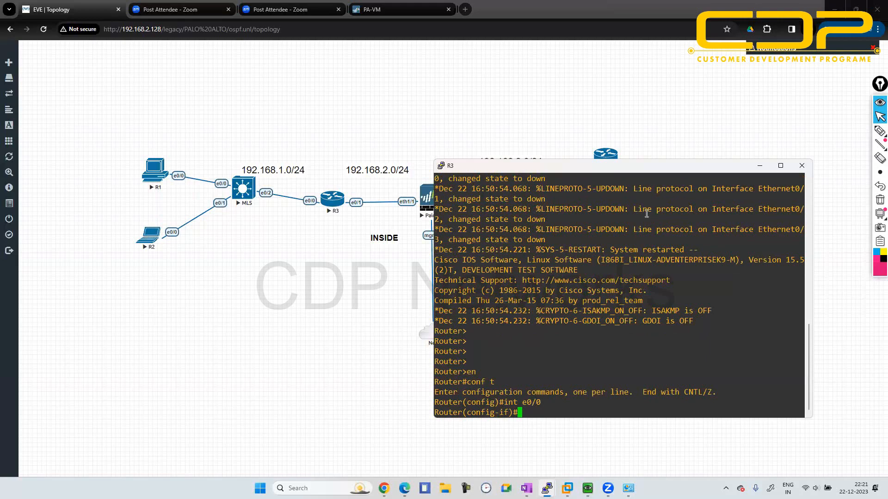
- Move the MLS switch slightly lower in the topology, roughly in line with R3, and return to R3's console
click(758, 167)
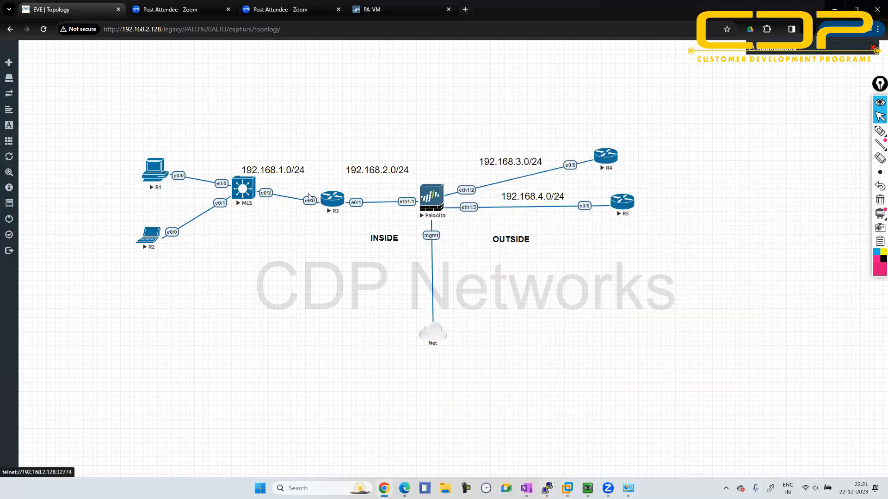
drag(245, 193, 242, 209)
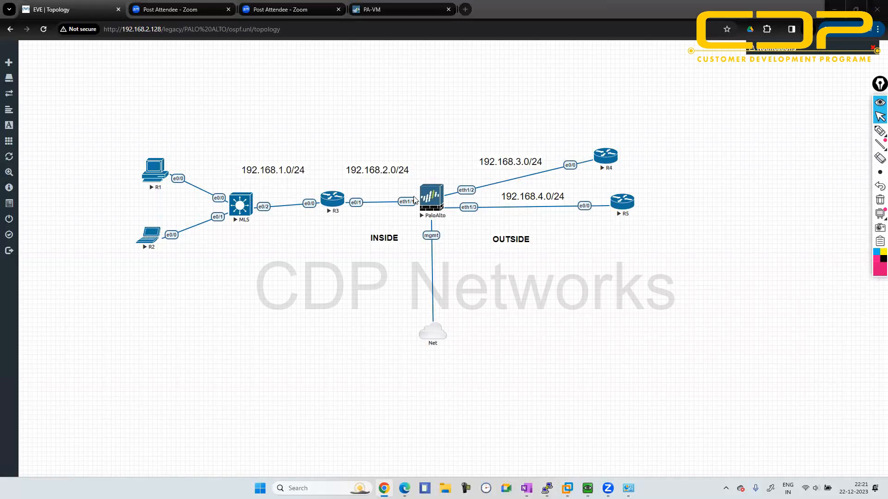
key(alt+Tab)
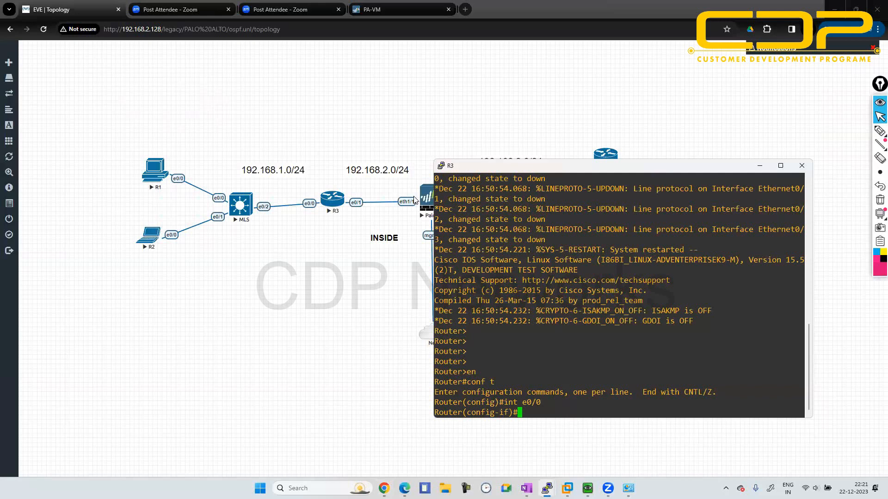
- Assign 192.168.1.10 255.255.255.0 to R3's e0/0 interface, enable it and return to global configuration mode
text(ip add 192.168.1.10 255)
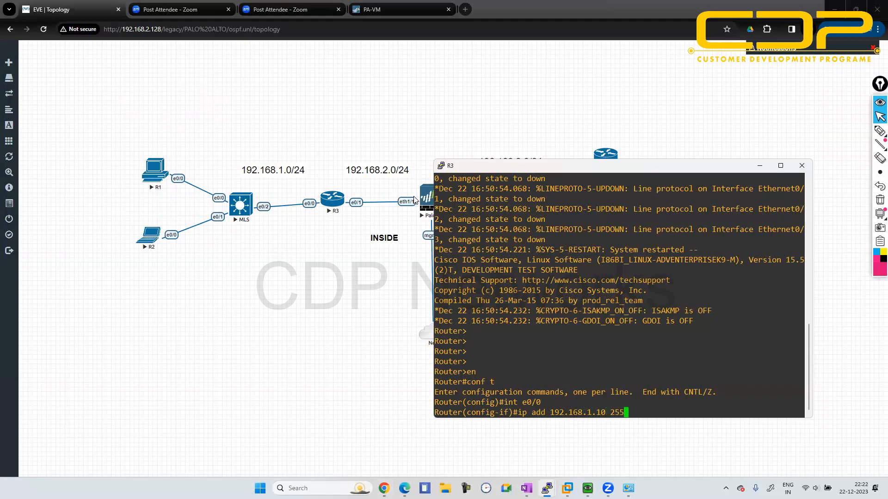
text(.255.255.09)
key(Return)
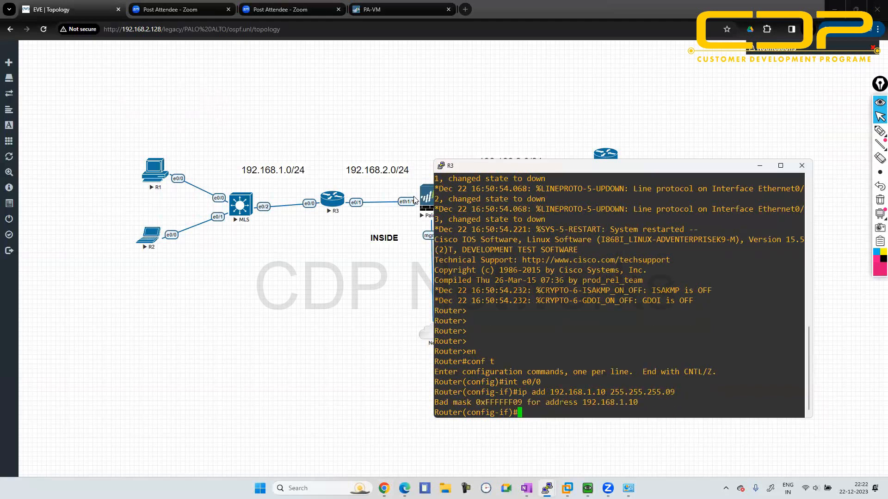
key(Up)
key(BackSpace)
key(Return)
text(no sh)
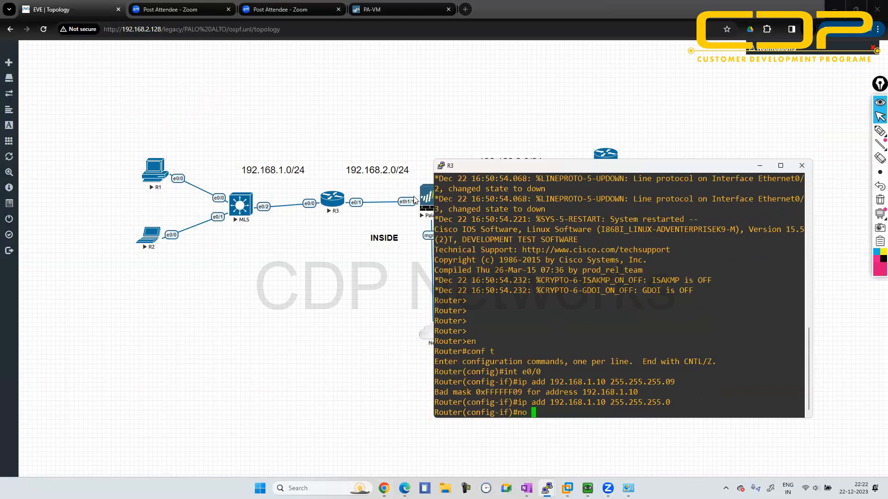
key(Return)
text(exit)
key(Return)
- Assign 192.168.2.1 255.255.255.0 to R3's e0/1 interface, enable it and return to global configuration mode
text(int e)
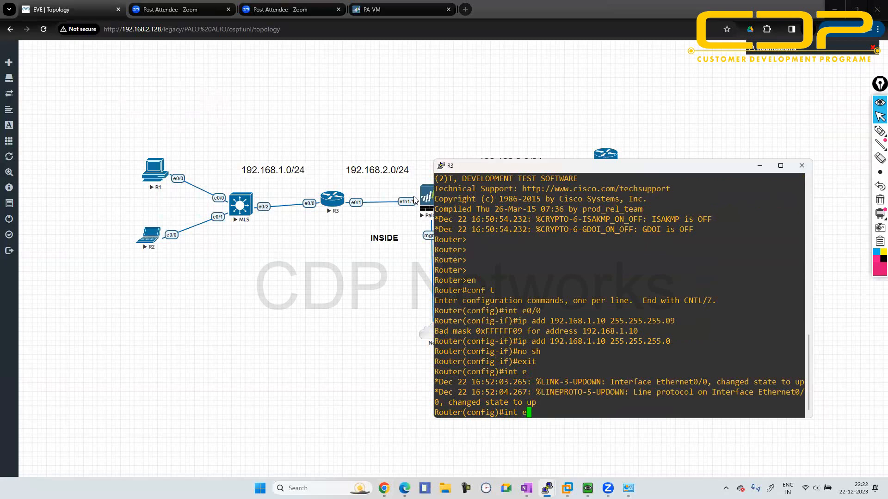
text(0/1)
key(Return)
text(ip ad)
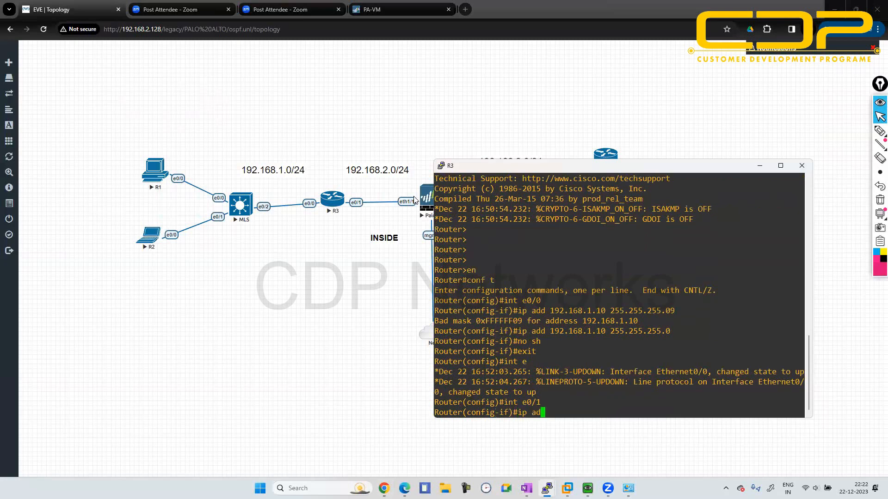
text(d 192.168.2.1 255.255.255.0)
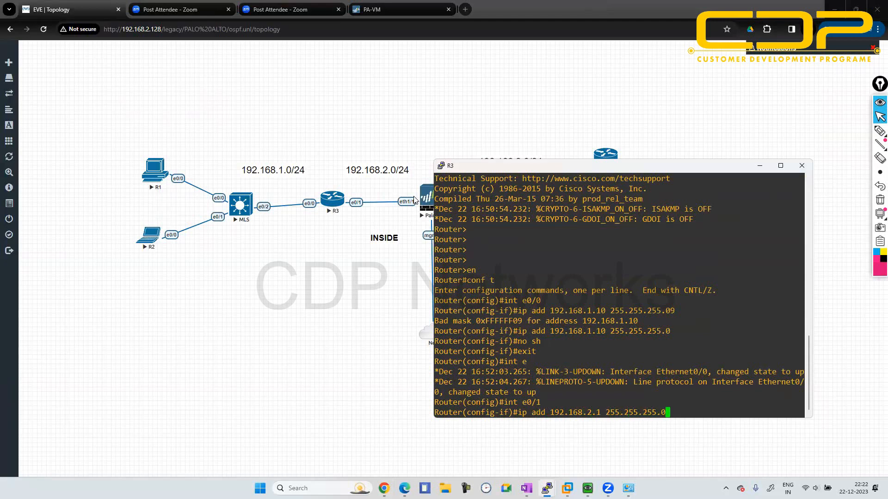
key(Return)
text(no sh)
key(Return)
text(ex)
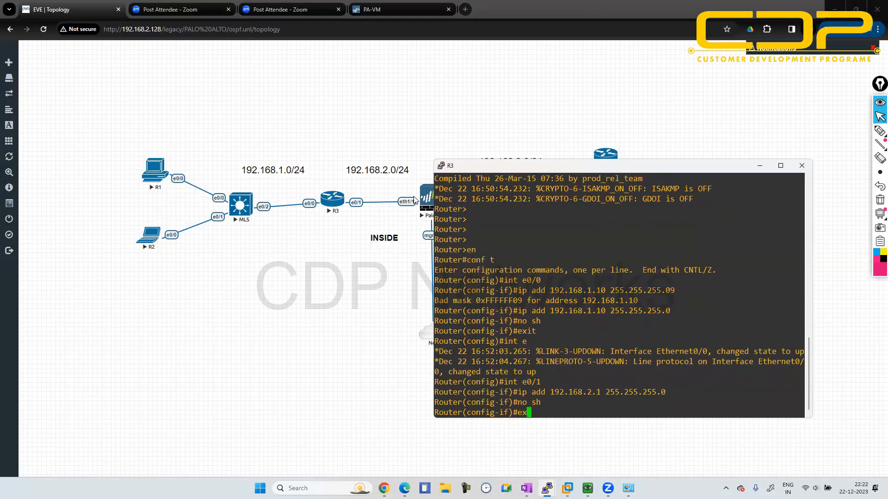
text(it)
key(Return)
- Create loopback interface 1 on R3 with address 2.2.2.2 255.255.255.0, enable it and return to global configuration mode
text(int l1)
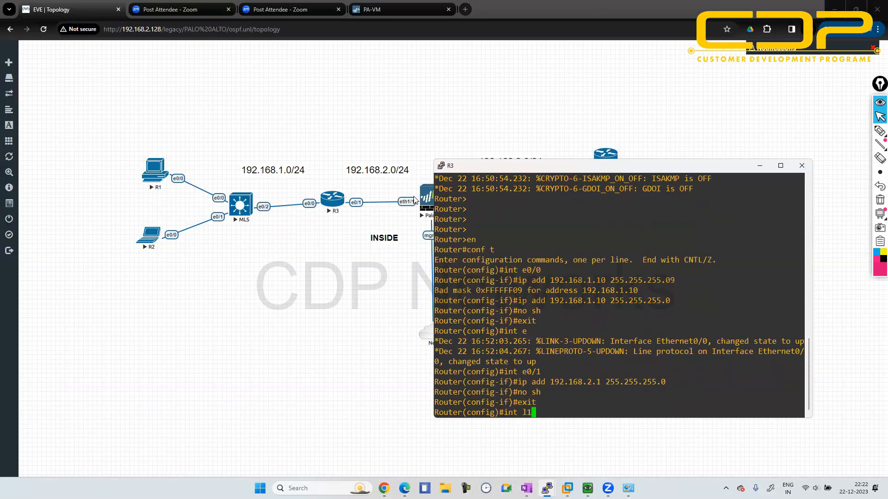
key(Return)
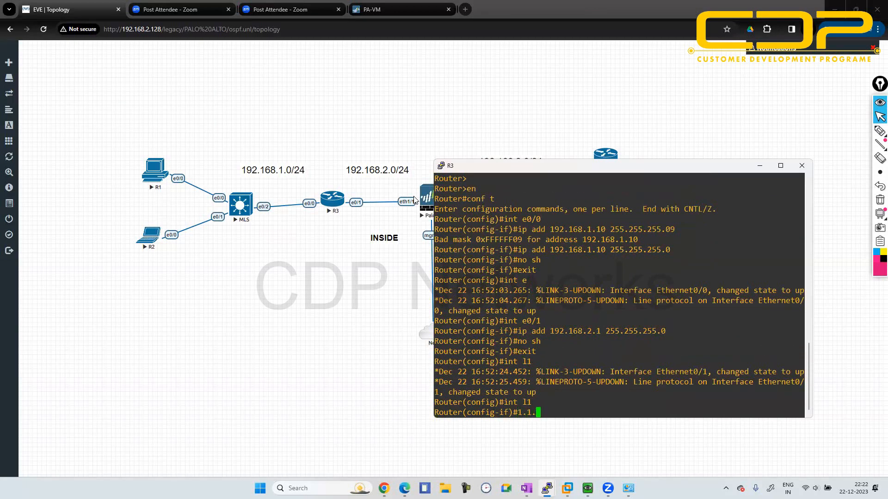
text(ip ad)
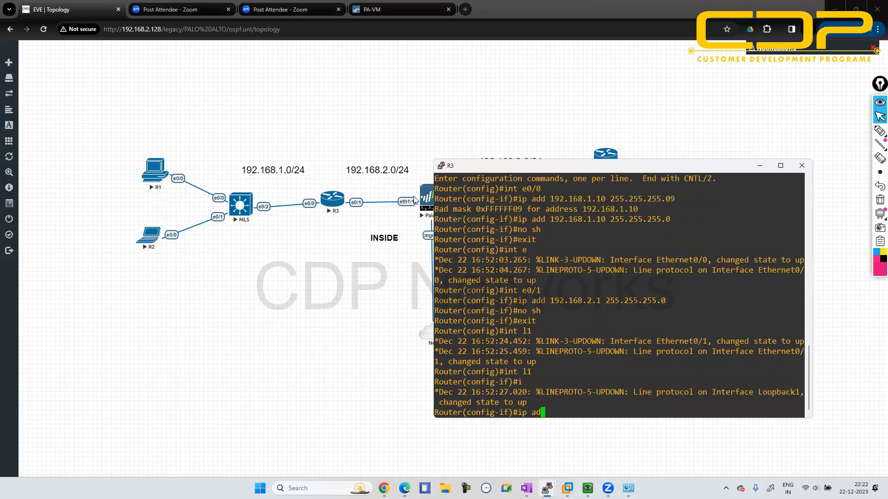
text(d 2.2.2.2 255.255.255.0)
key(Return)
text(no sh)
key(Return)
text(ei)
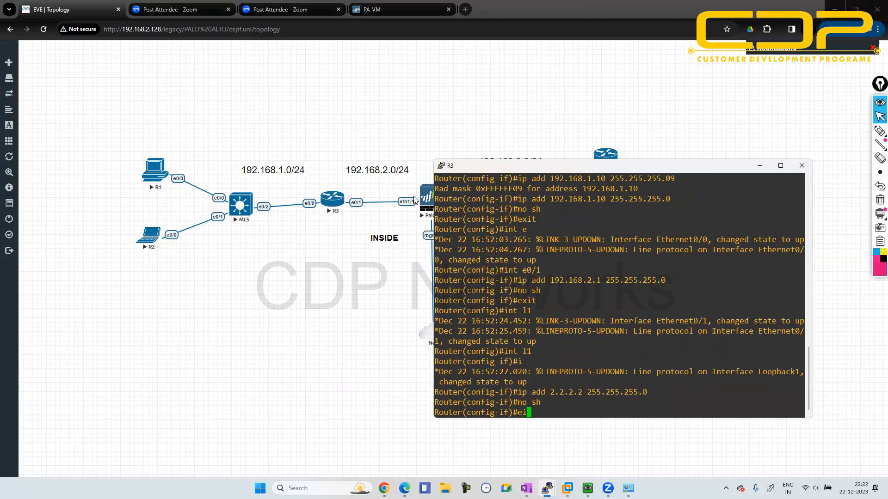
key(BackSpace)
text(i)
key(Return)
text(exi)
text(t)
key(Return)
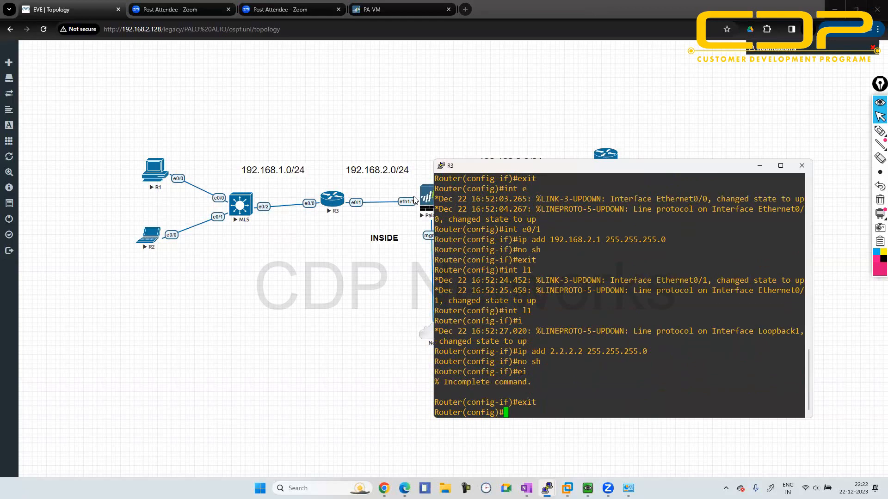
- Switch to the PaloAlto QEMU console and log in as admin with the account password
mouse_move(587, 488)
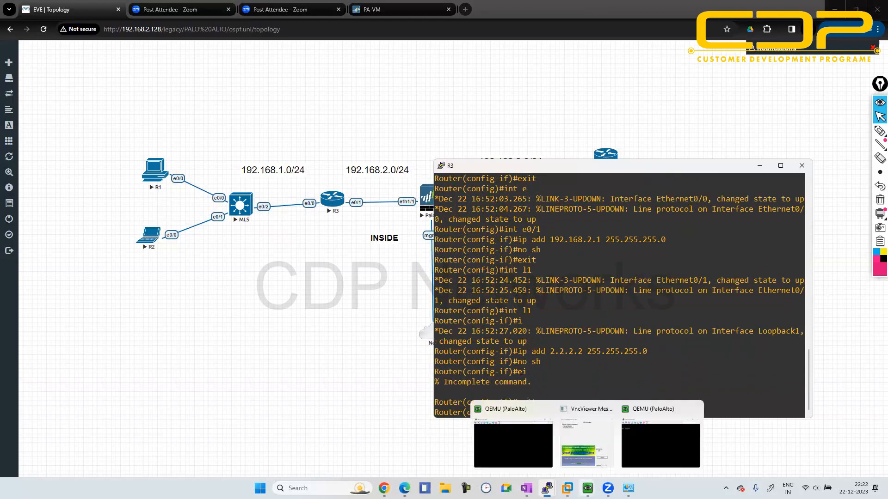
click(660, 441)
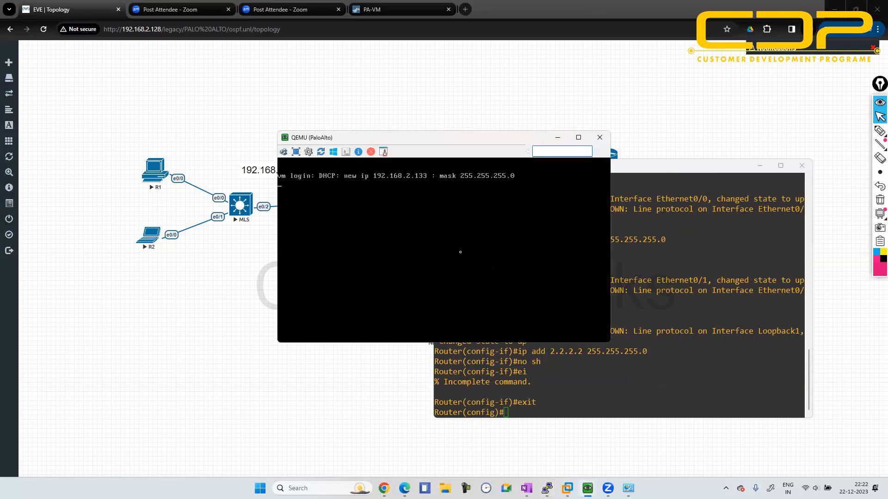
key(Return)
key(Return)
key(Return)
key(Return)
text(admin)
key(Return)
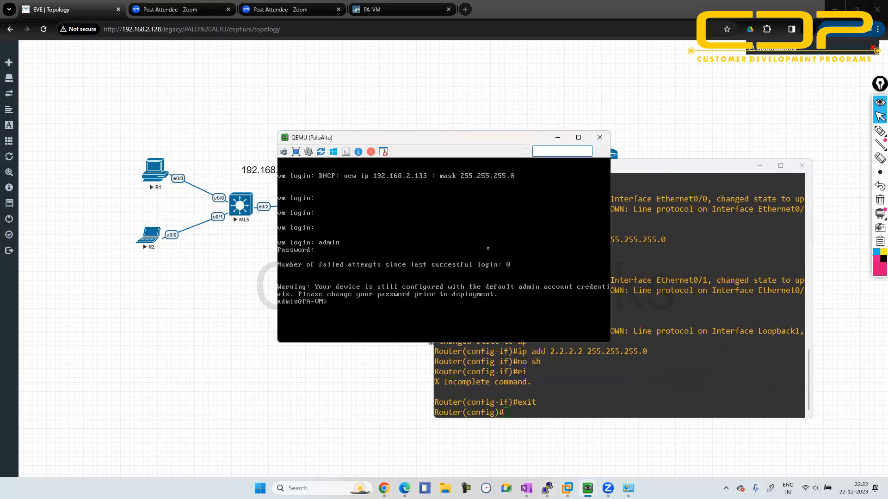
- Load the firewall's web interface at 192.168.2.133 in the browser and proceed past the certificate warning
click(558, 137)
click(380, 6)
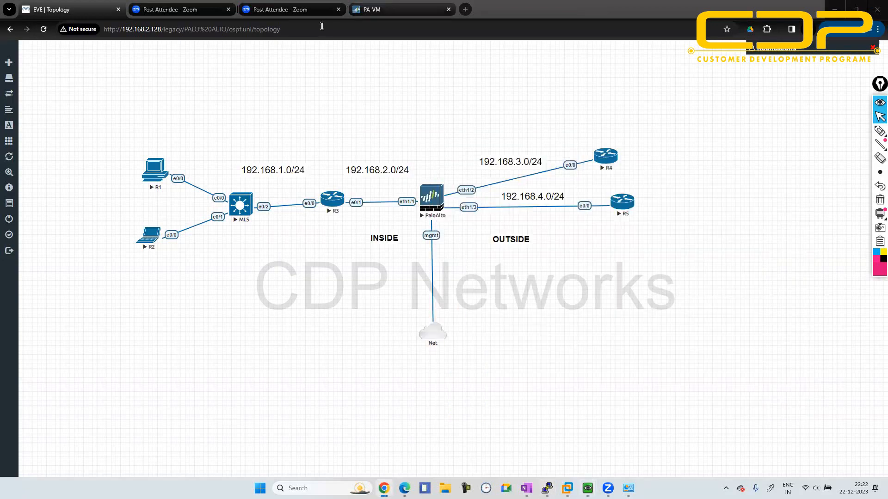
click(306, 31)
click(306, 31)
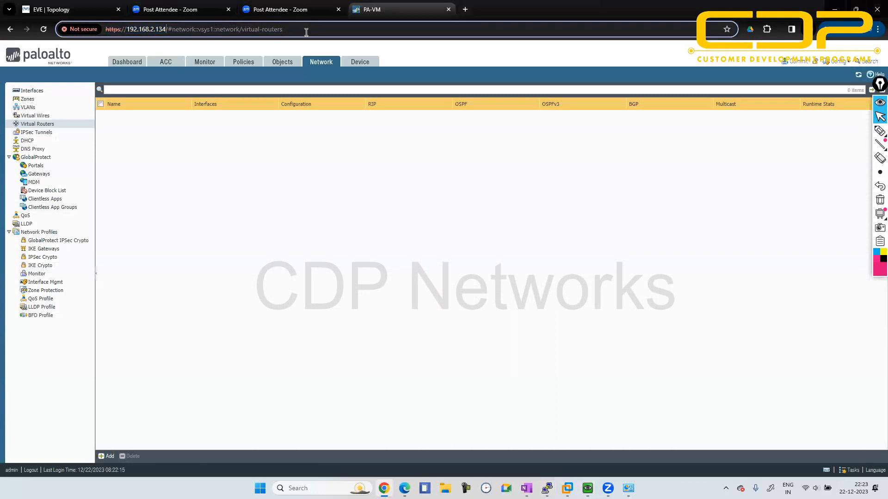
key(BackSpace)
text(3)
key(Return)
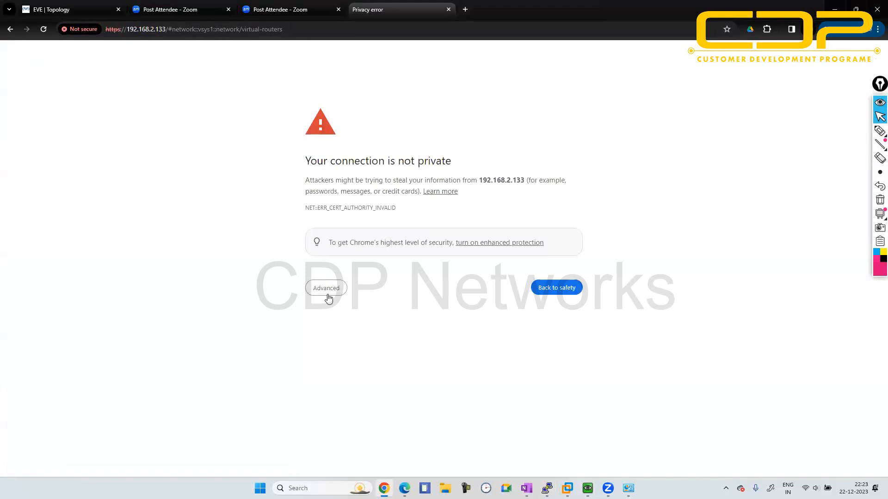
click(324, 292)
click(349, 359)
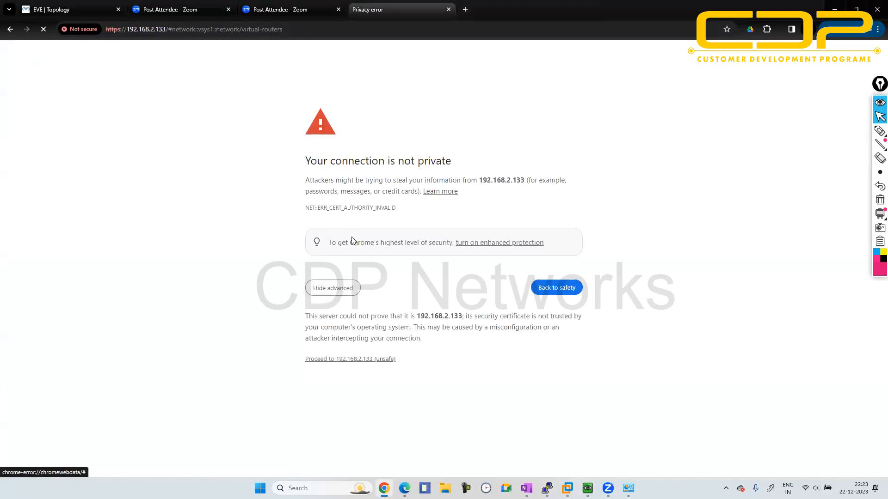
- Log in to the Palo Alto web interface as admin with the account password and dismiss the default credentials warning
text(admin)
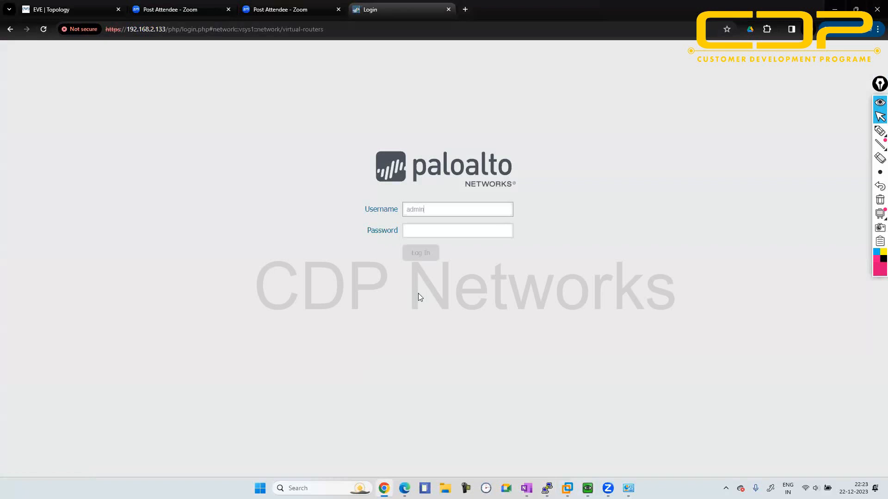
key(Tab)
text(admin)
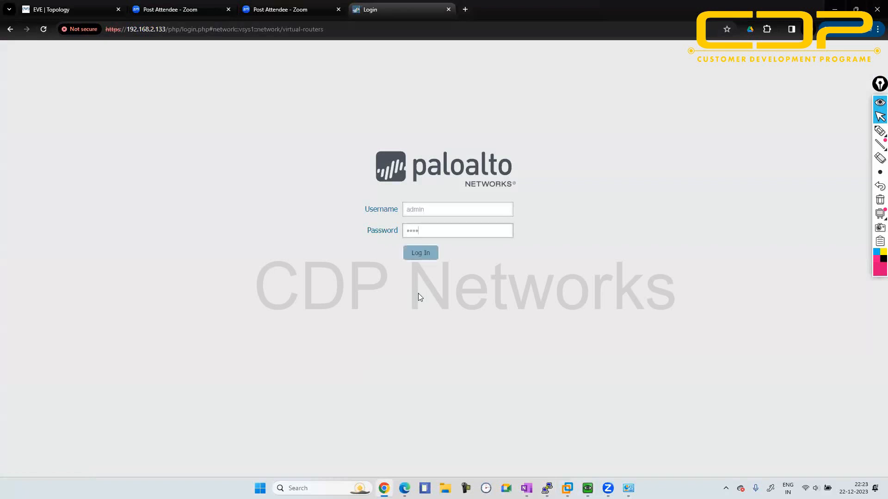
key(Return)
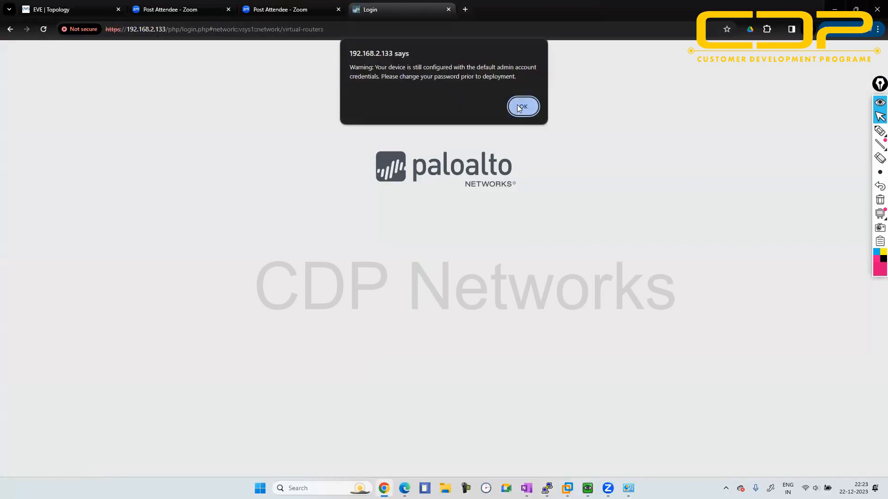
click(517, 104)
- Return to R3's console and start OSPF routing with process ID 1
click(89, 10)
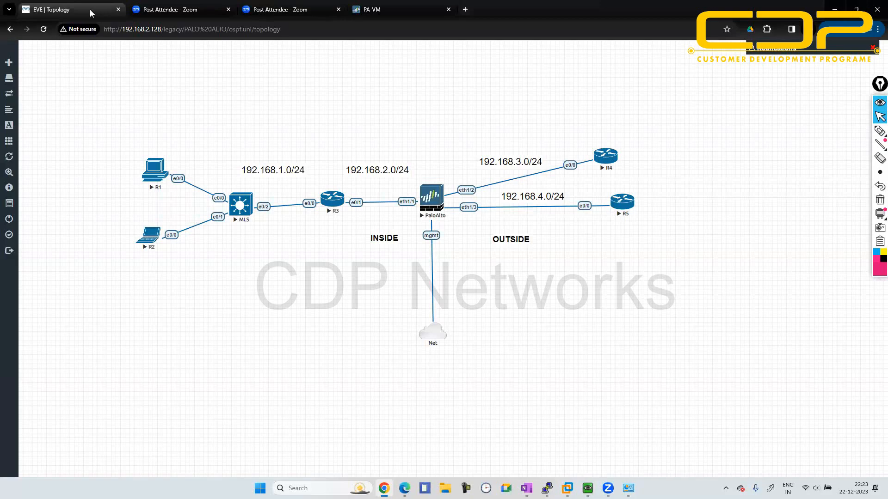
key(alt+Tab)
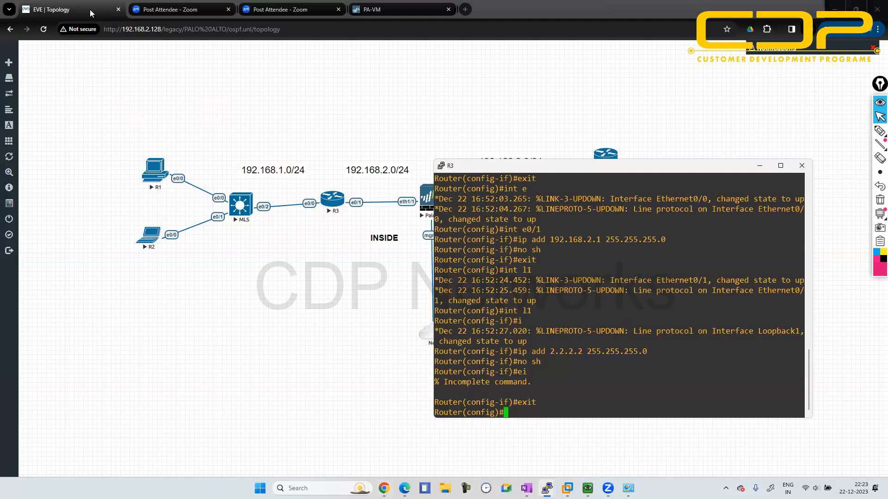
text(router os)
key(Tab)
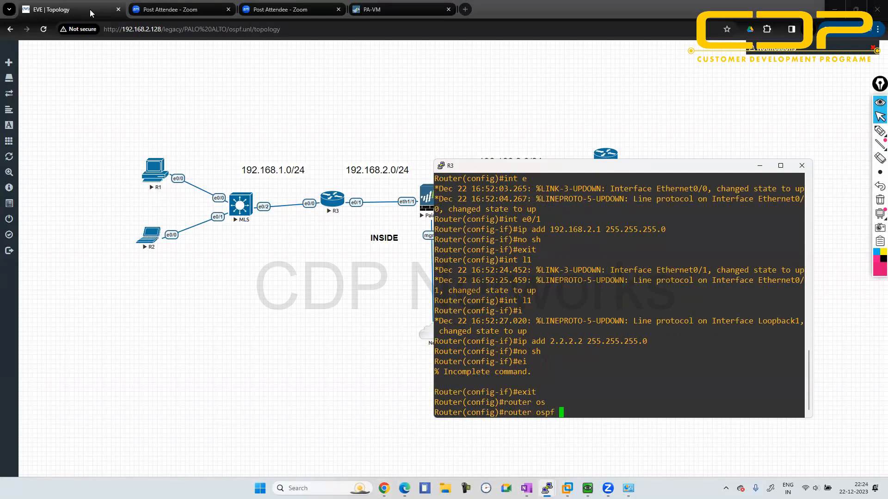
text(1)
key(Return)
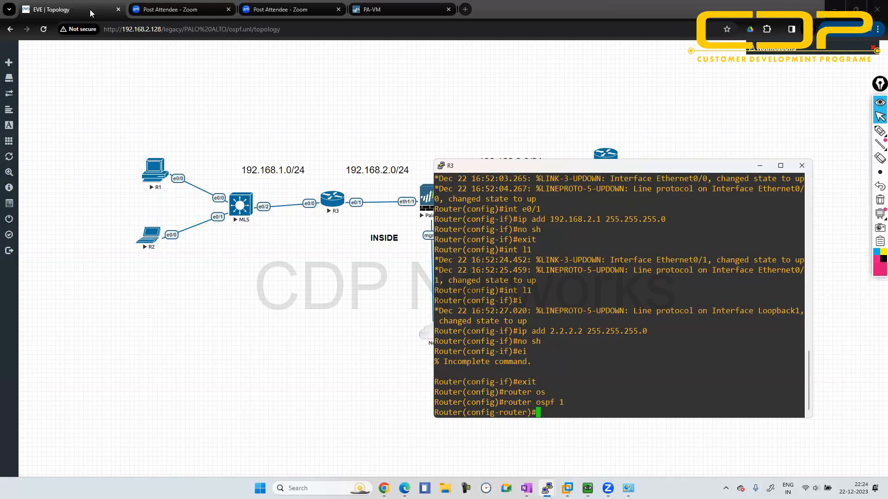
- Display R3's IP routing protocol details from configuration mode and page through to the end of the output
text(do sh ip proo)
key(Return)
key(BackSpace)
text(to)
key(Return)
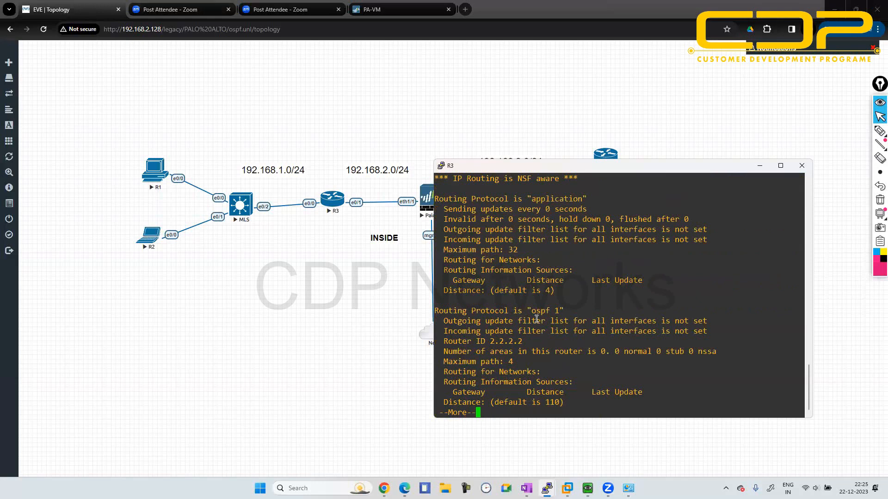
key(space)
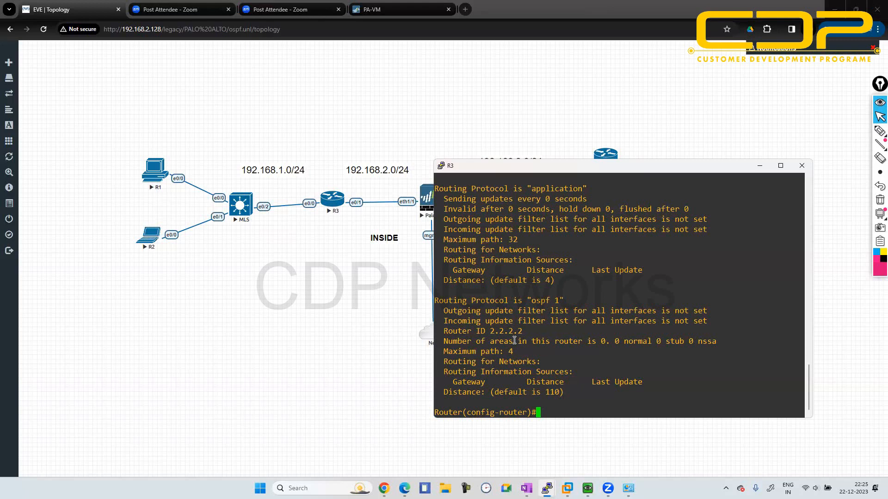
- Enter configuration of OSPF process 1 on R3 again
text(router osp)
key(Tab)
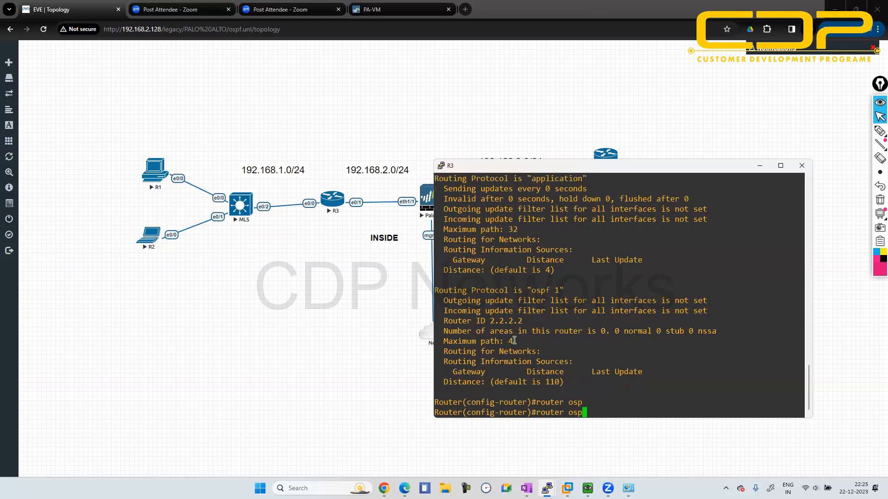
text(f 1)
key(Return)
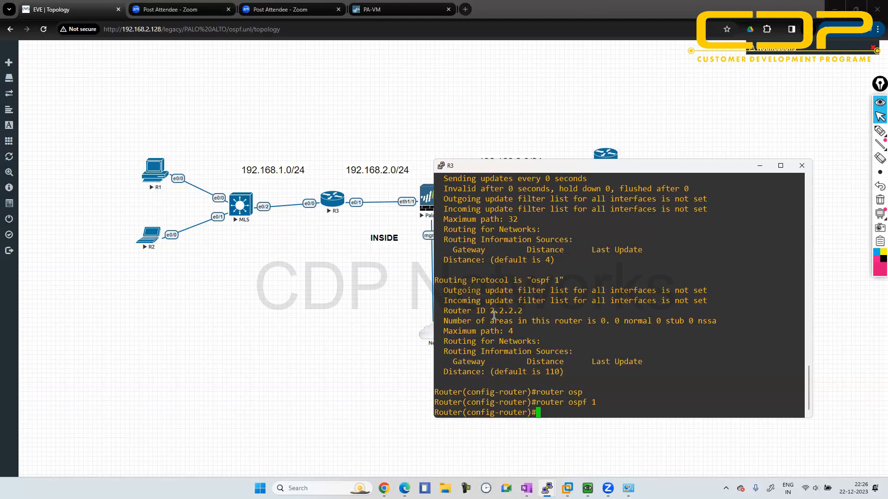
- Add network 192.168.2.0 with wildcard 0.0.0.255 in area 0 to R3's OSPF process
click(389, 433)
click(504, 338)
text(net)
key(Tab)
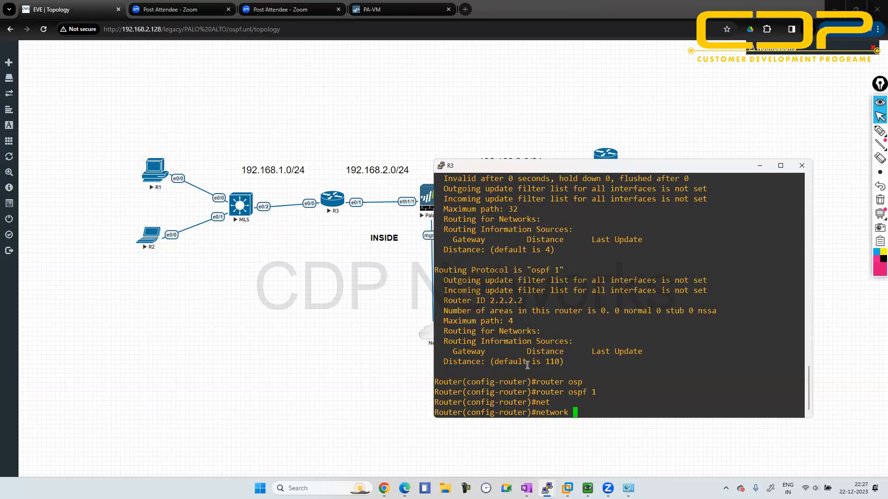
text(192.168.2.0)
text(0.0.0.255 area 0)
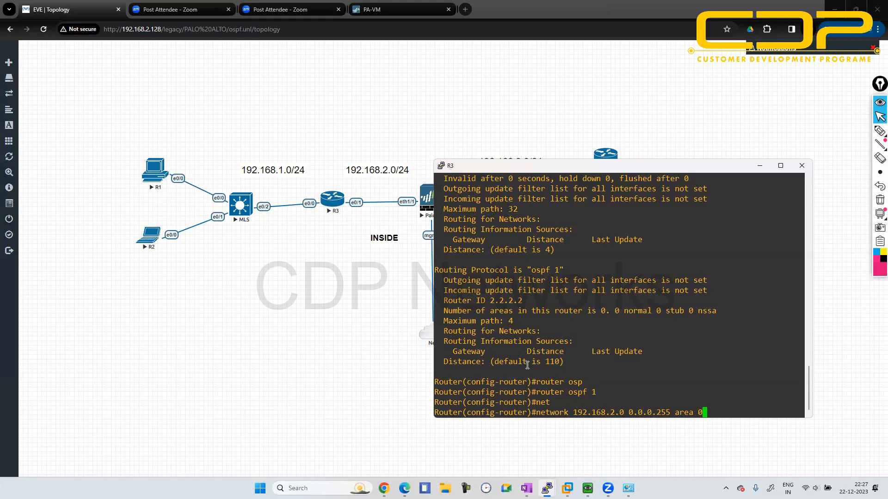
key(alt+Tab)
click(639, 308)
key(ctrl+a)
key(Return)
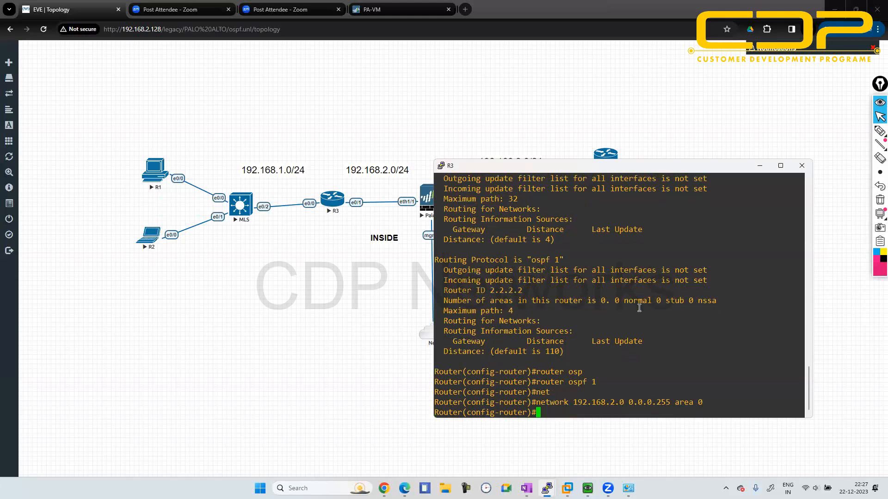
- Add R3's loopback network 2.2.2.0 with wildcard 0.0.0.255 to OSPF area 0
text(net)
key(Tab)
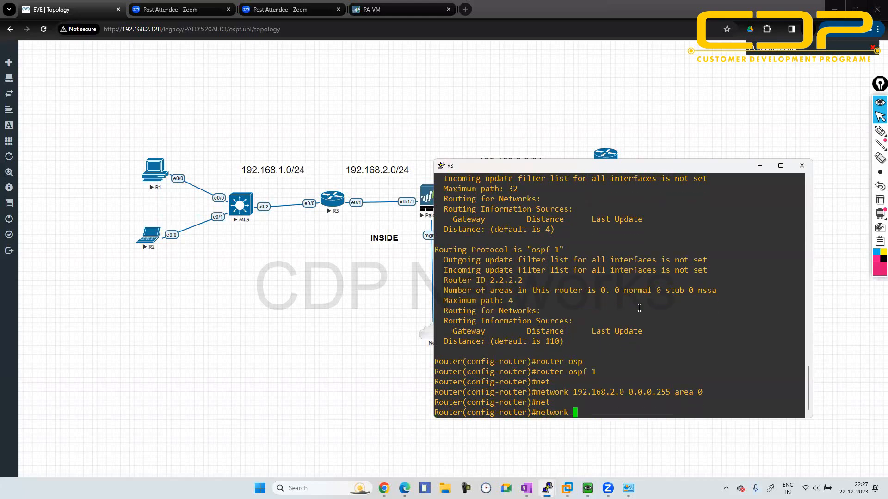
text(2.2.2.0 0.0.0.255 area 0)
key(Return)
- Add network 192.168.1.0 with wildcard 0.0.0.255 in area 0 to R3's OSPF process
text(net)
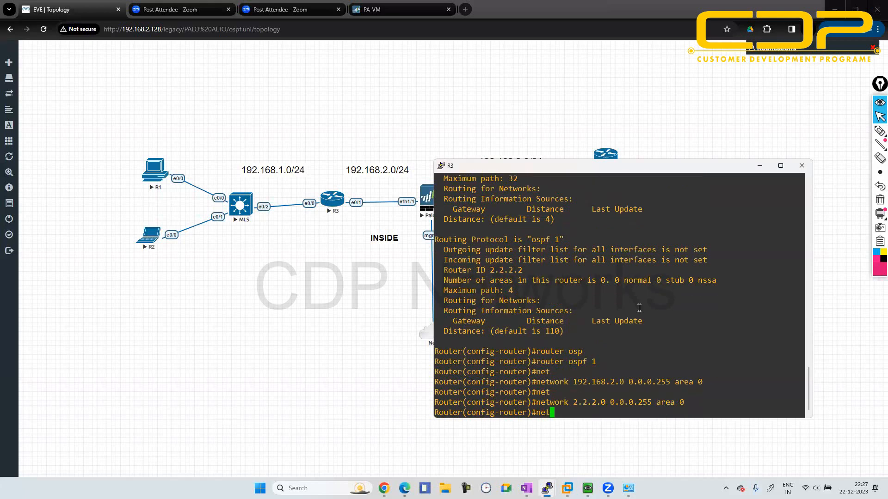
text(w)
key(Tab)
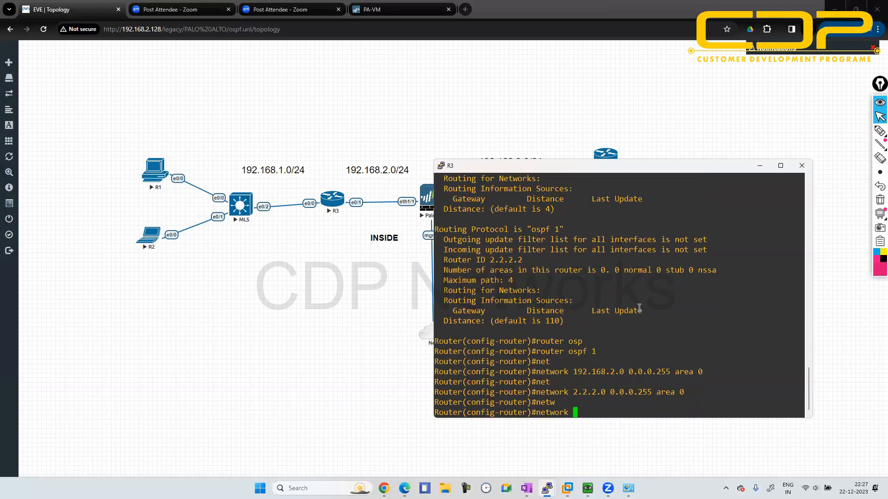
text(192.168.)
text(1.)
text(0 0.0.0)
text(.255)
text( aere)
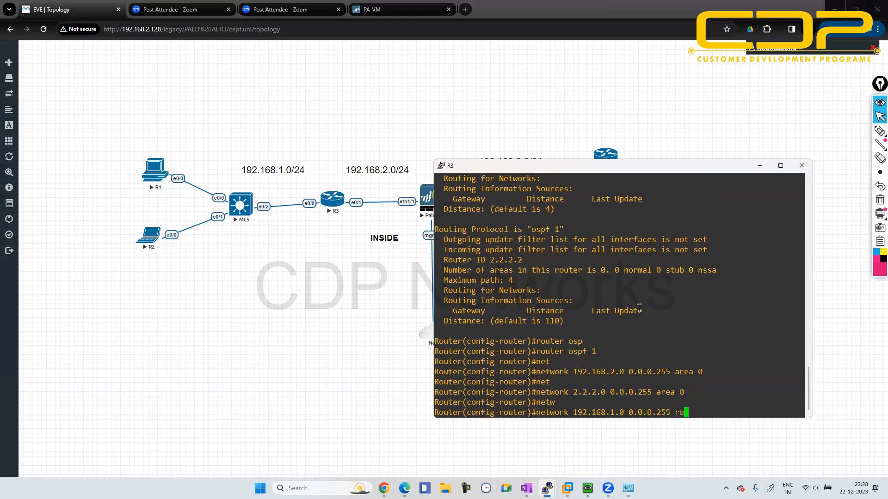
key(BackSpace)
key(BackSpace)
key(BackSpace)
text(rea 0)
key(Return)
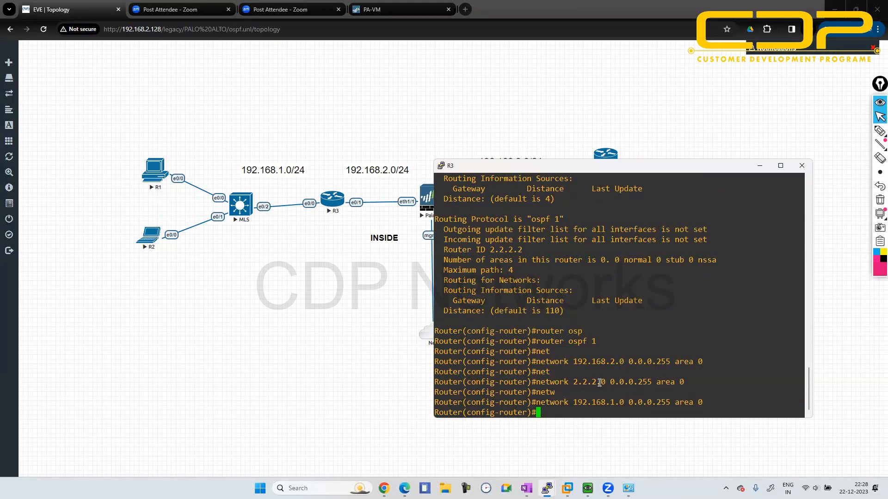
- Exit OSPF router configuration on R3 and display its IP routing table
drag(599, 382, 573, 382)
mouse_move(636, 382)
mouse_down()
mouse_move(647, 381)
mouse_move(648, 393)
mouse_move(650, 382)
mouse_up()
click(654, 378)
text(exit)
key(Return)
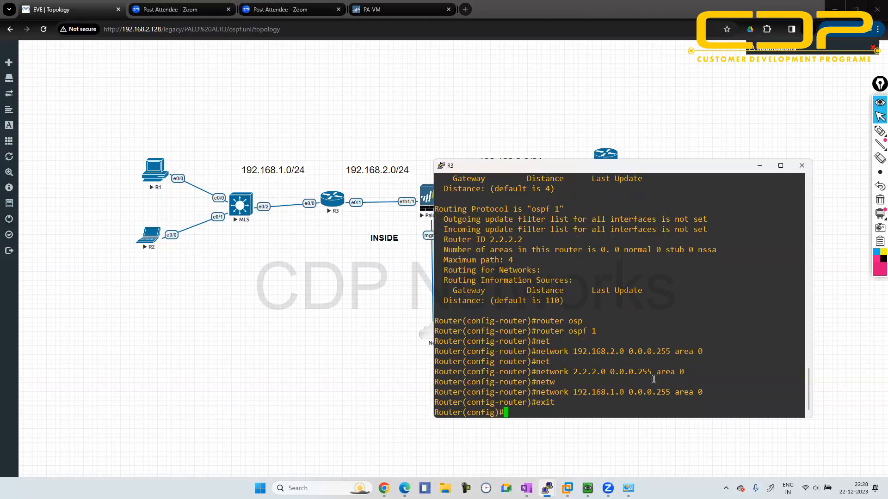
text(do sh ip route)
key(Return)
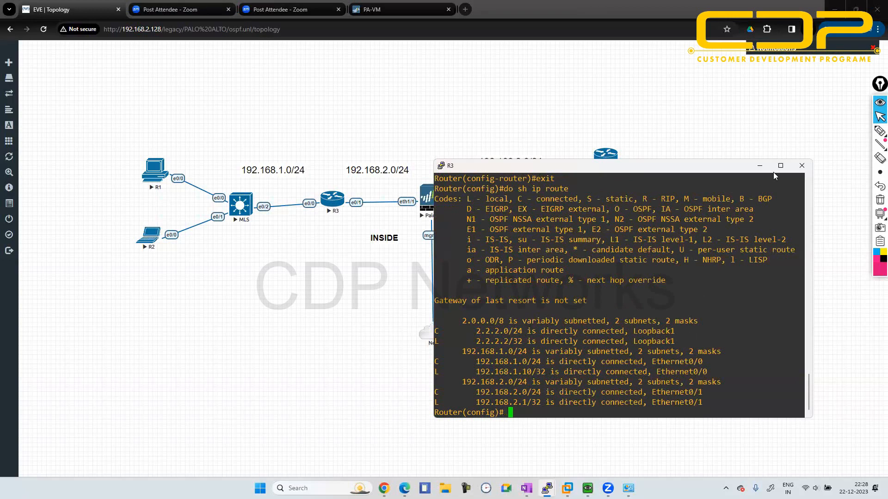
- Minimize R3's console, switch to the Palo Alto web interface and close the Message from Content notice
click(758, 167)
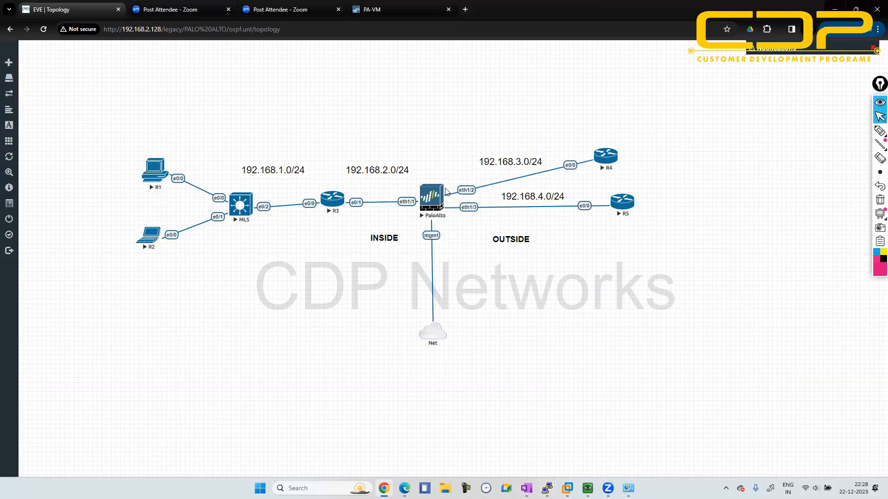
click(400, 4)
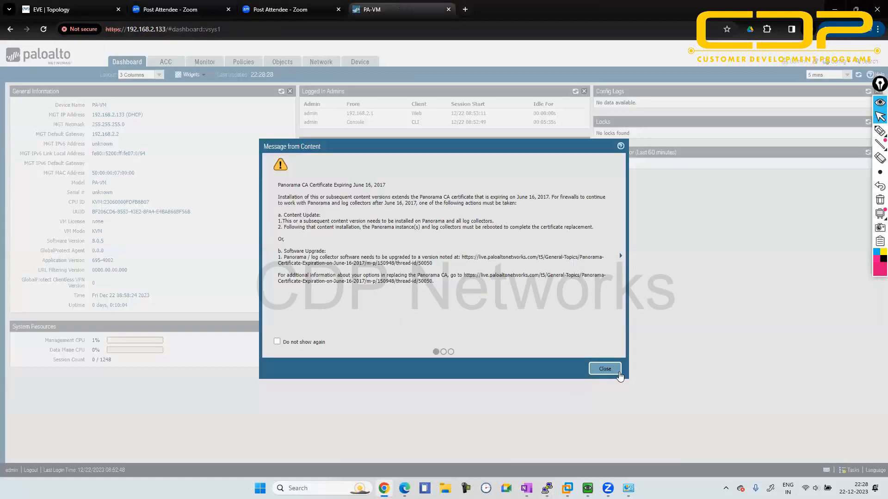
click(603, 369)
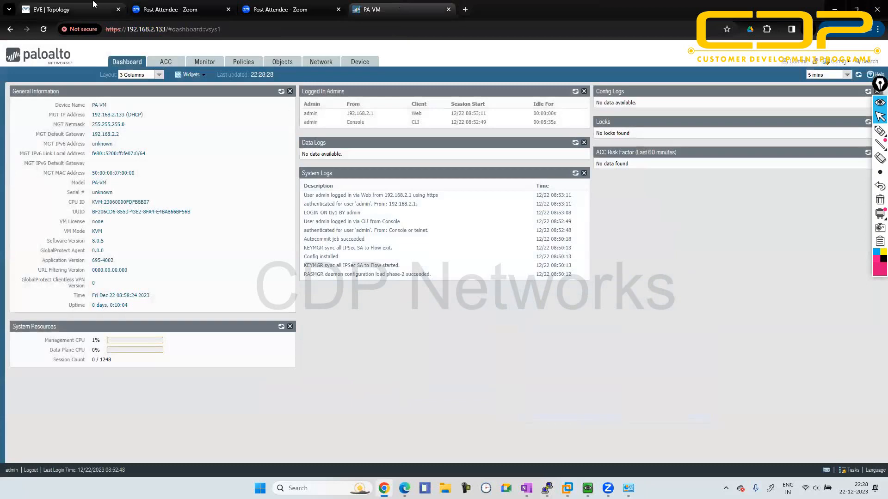
click(95, 5)
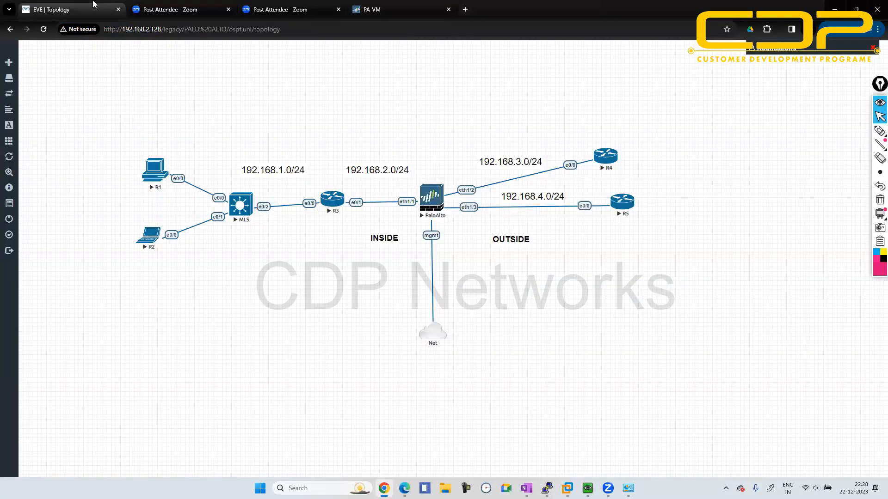
click(391, 6)
- Configure the firewall's ethernet1/1 as a Layer3 interface and assign it to the default virtual router
click(321, 62)
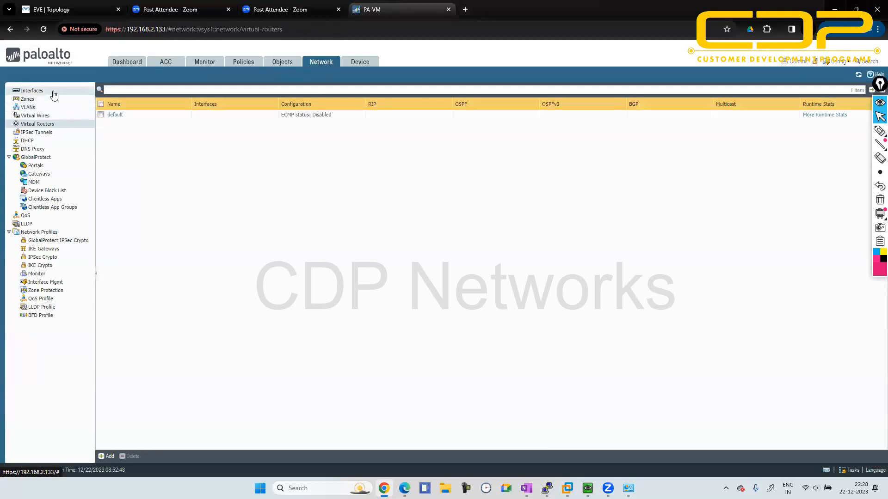
click(54, 95)
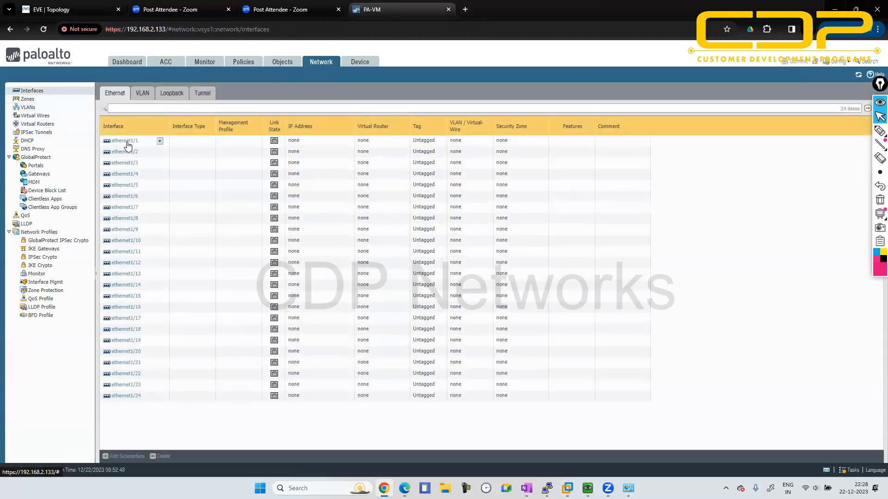
click(127, 141)
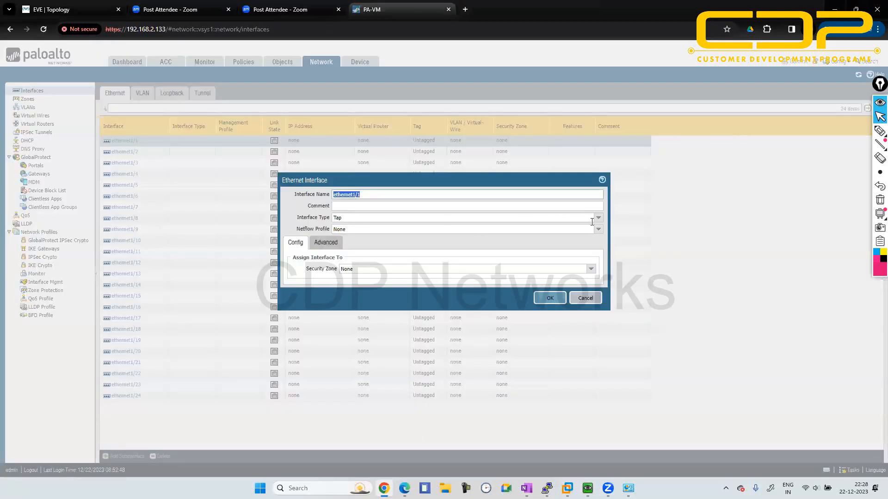
click(597, 218)
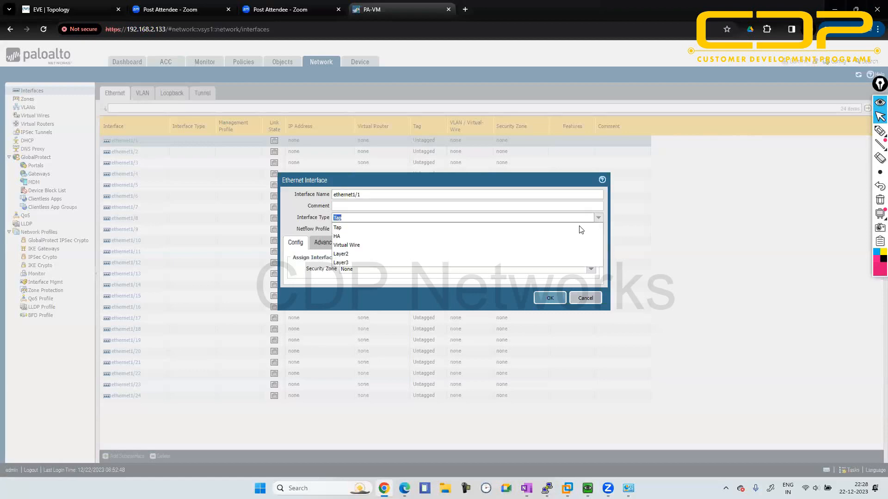
click(504, 262)
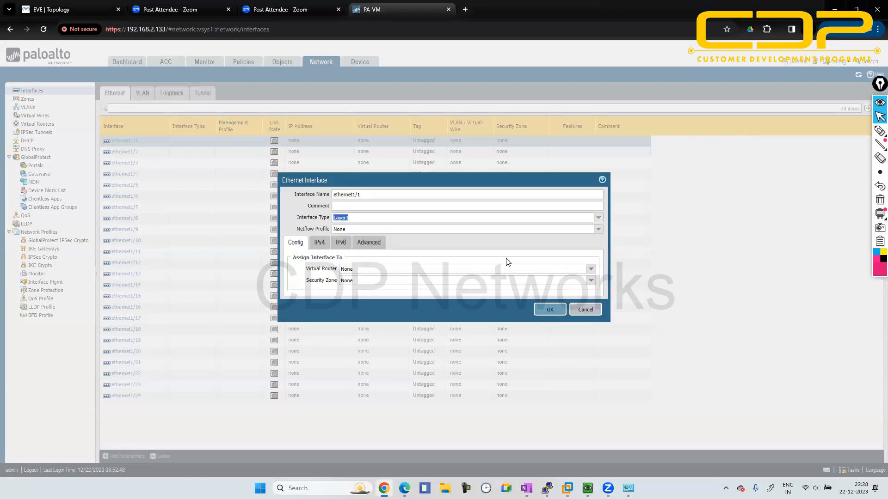
click(591, 269)
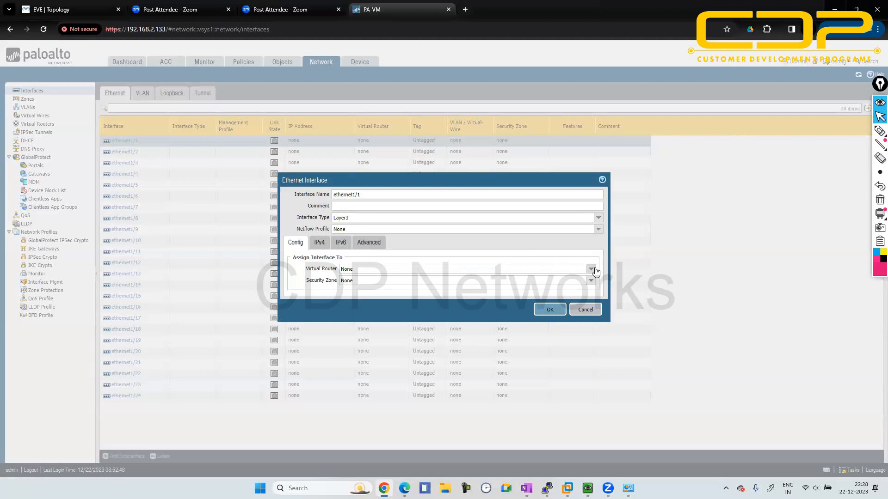
click(503, 287)
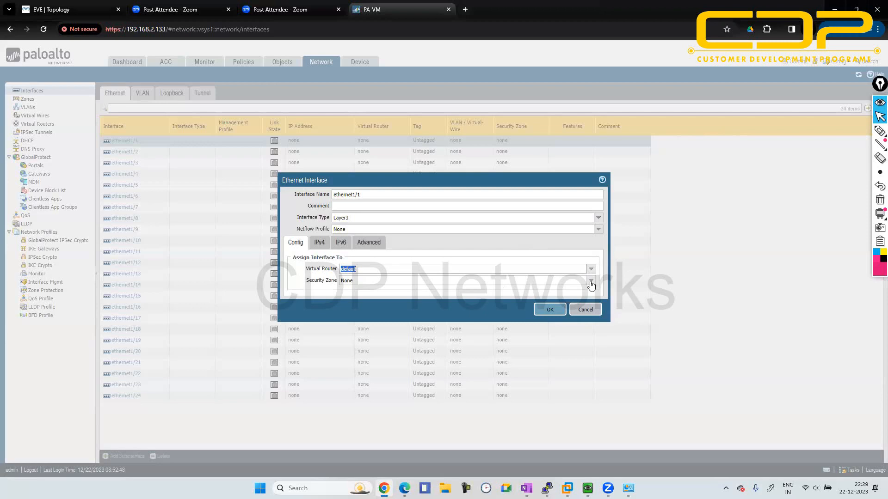
- Create a new security zone named inside and assign it to ethernet1/1
click(591, 281)
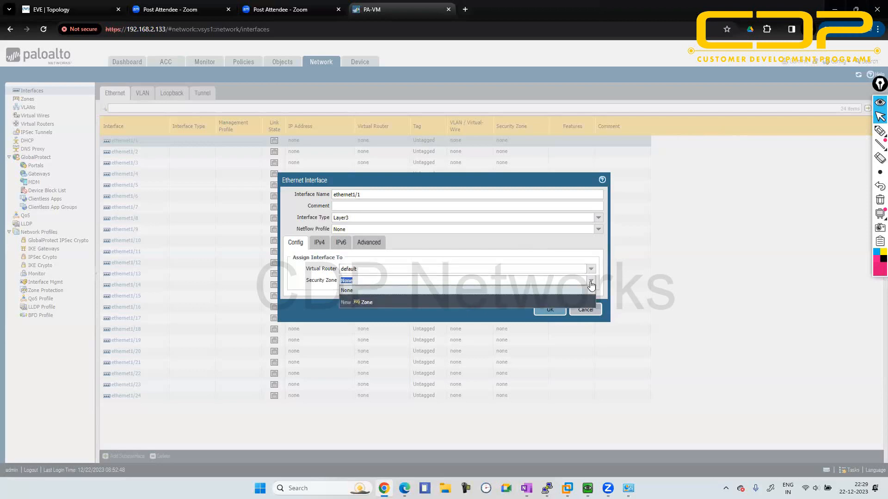
click(373, 302)
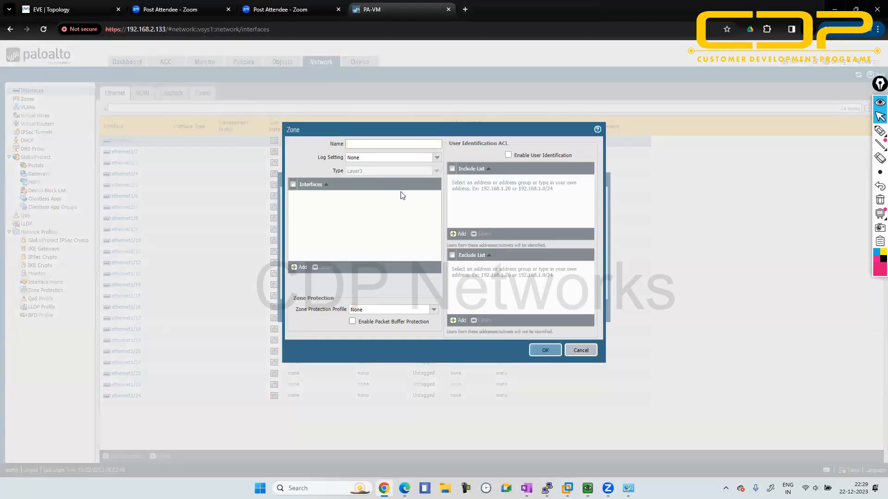
text(inside)
click(543, 350)
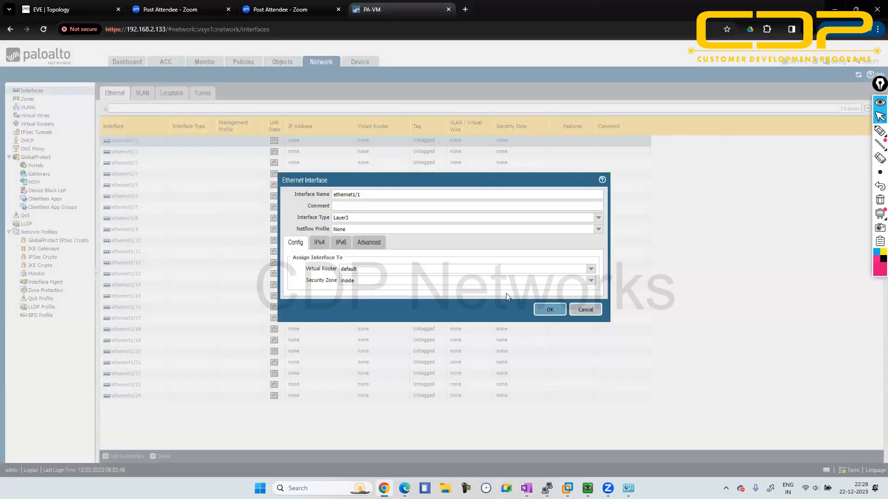
- Add the static IPv4 address 192.168.2.10/24 to ethernet1/1
click(320, 243)
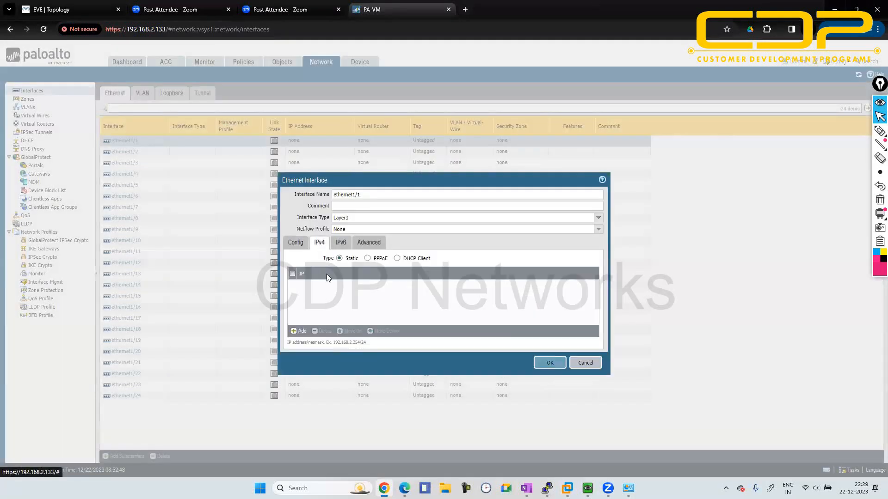
click(300, 331)
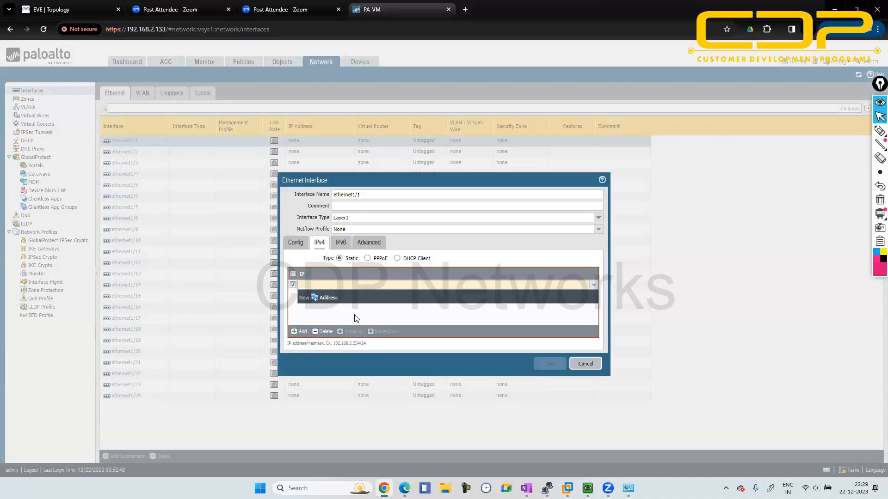
text(192.1)
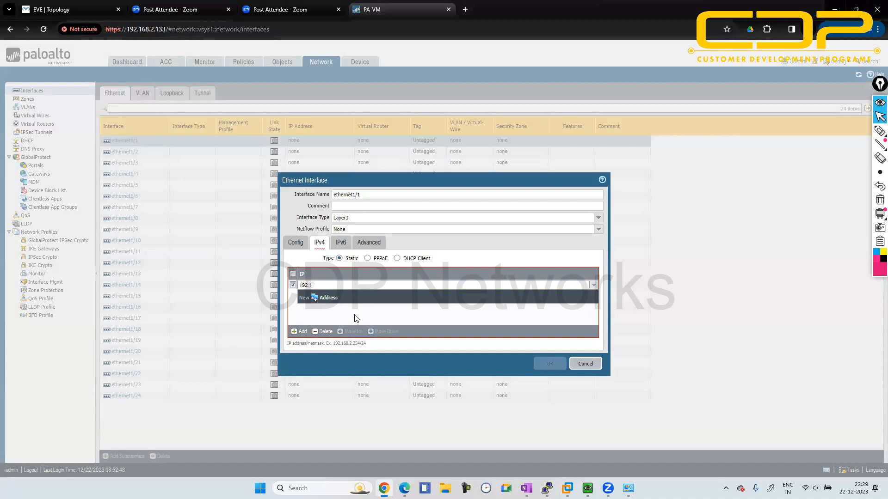
text(68.2.10/24)
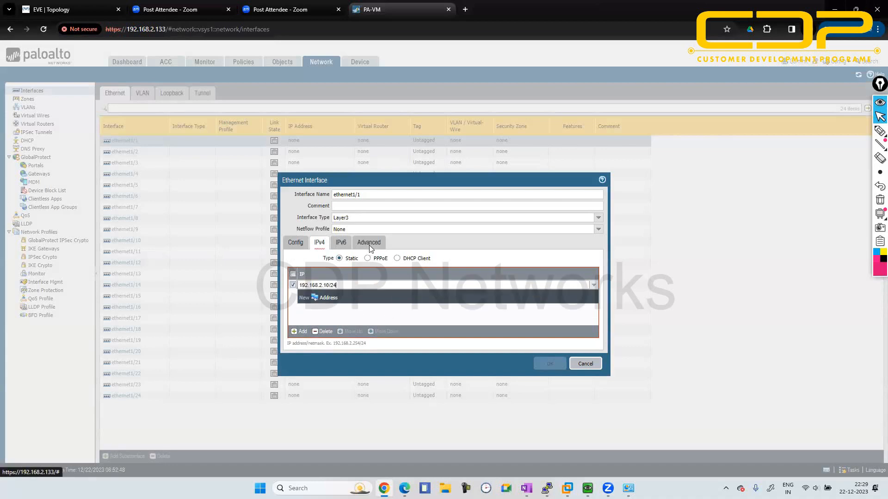
- Create a management profile named ping that permits Ping for ethernet1/1, and save the interface settings
click(370, 249)
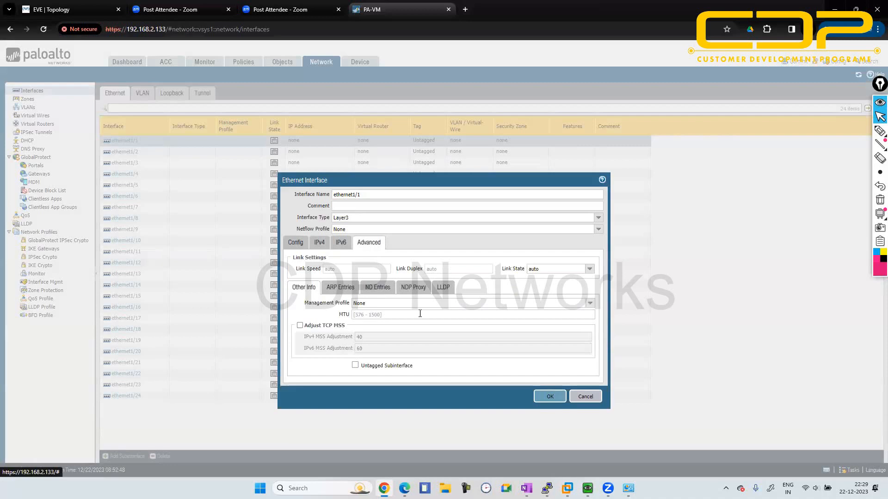
click(591, 304)
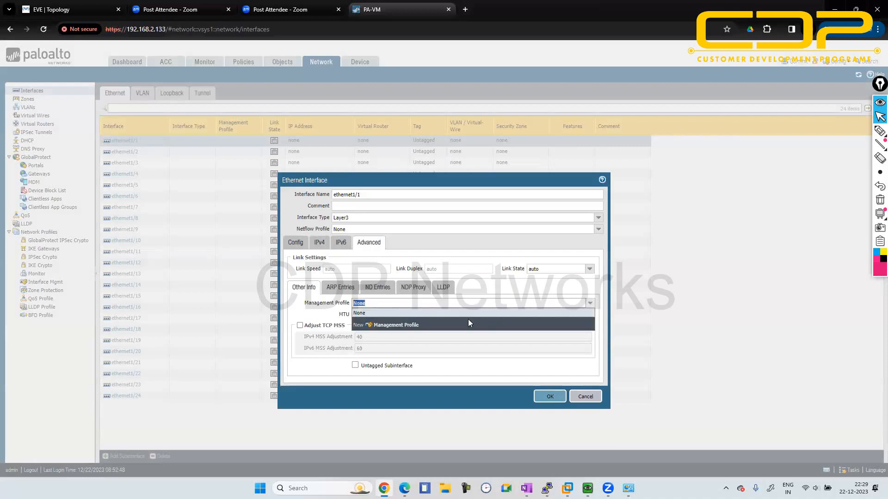
click(388, 326)
text(ping)
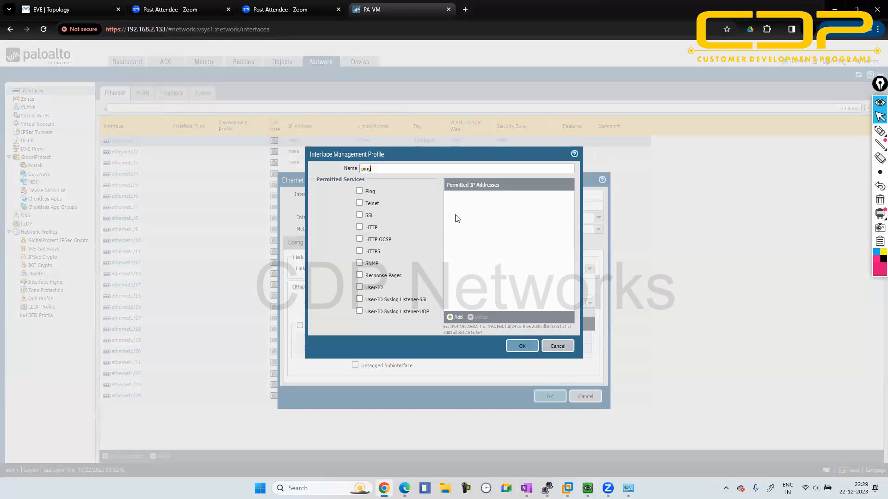
click(359, 191)
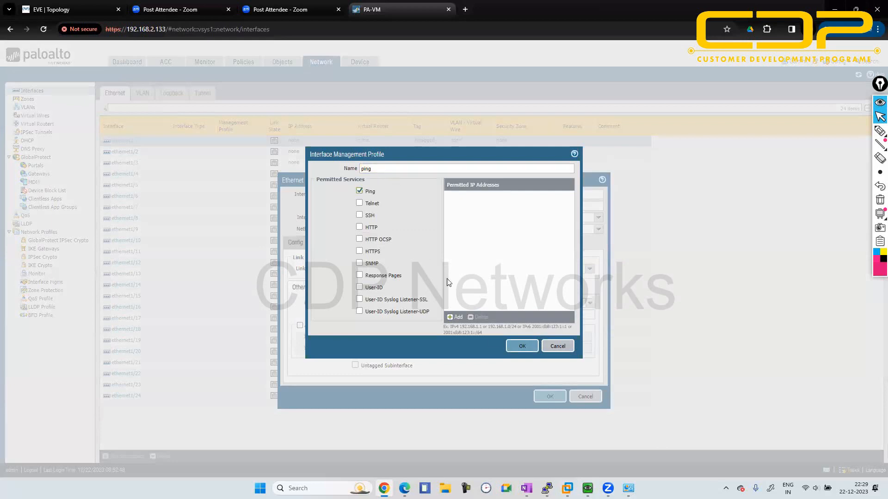
click(521, 347)
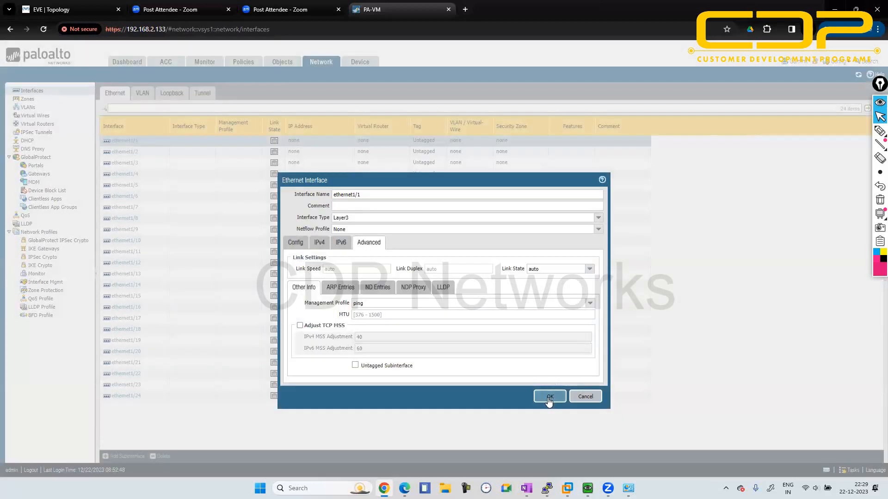
click(548, 397)
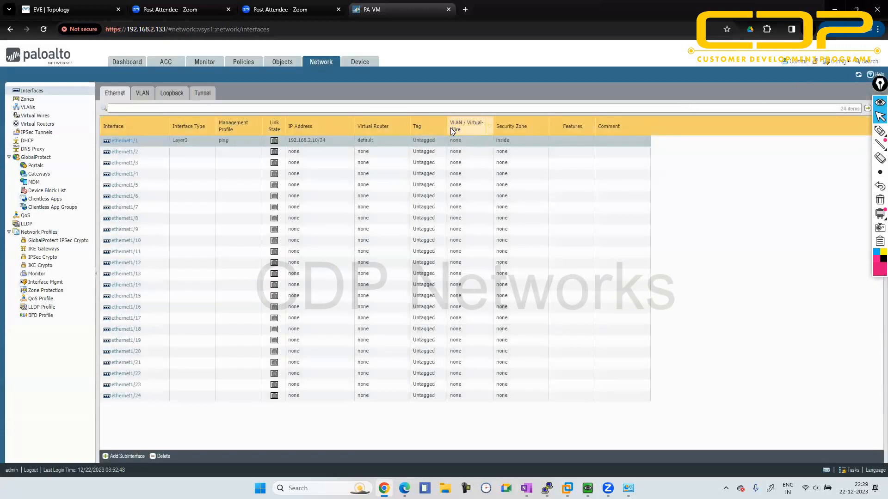
click(50, 124)
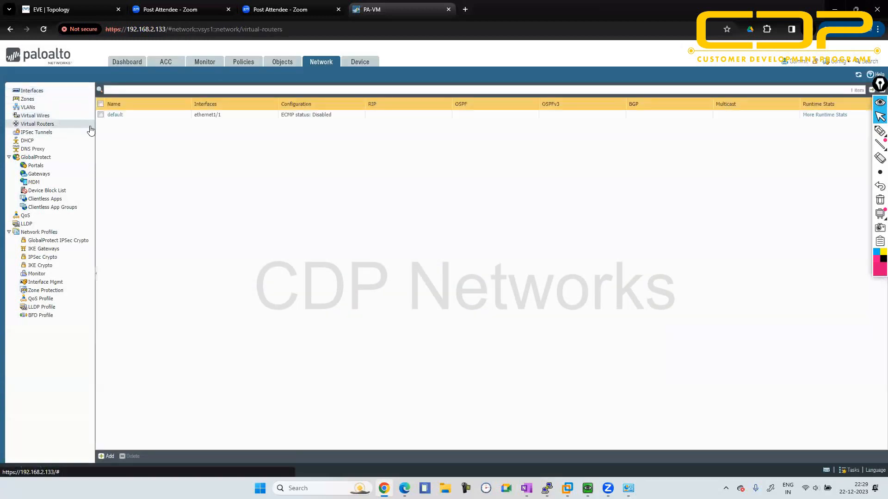
click(42, 94)
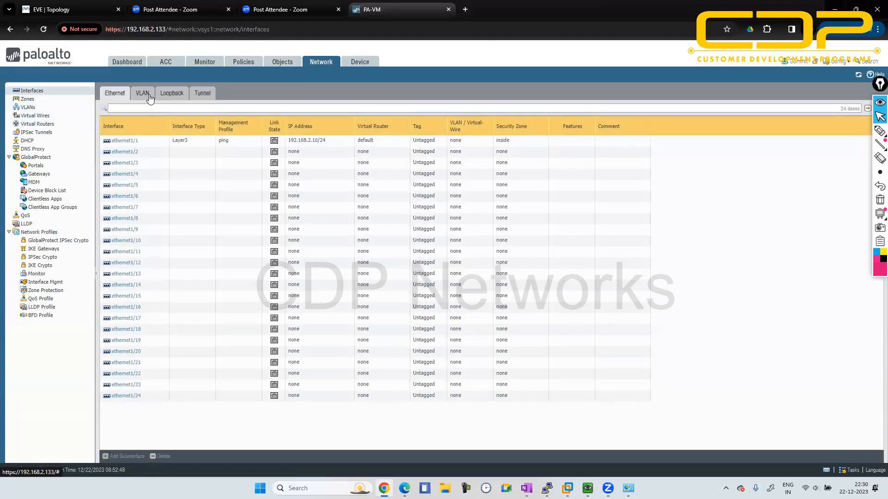
click(149, 95)
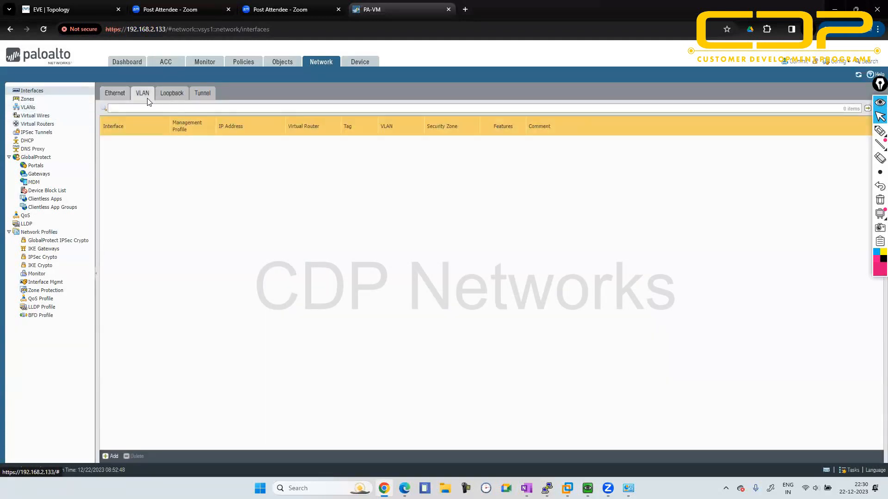
- Enable OSPF on the default virtual router and set its router ID to 192.168.2.10
click(37, 127)
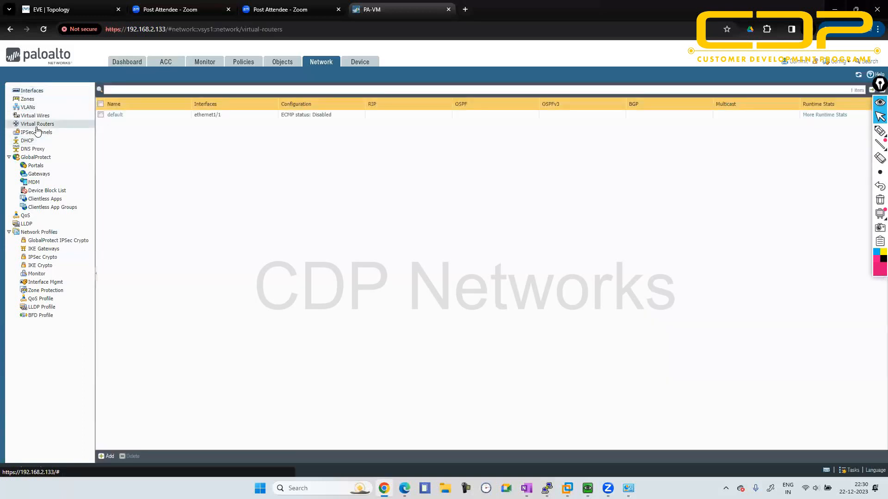
click(120, 115)
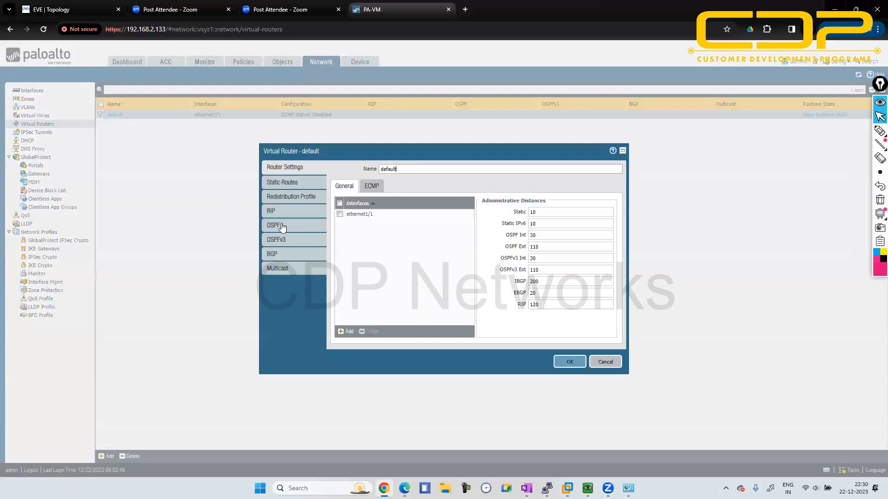
click(283, 225)
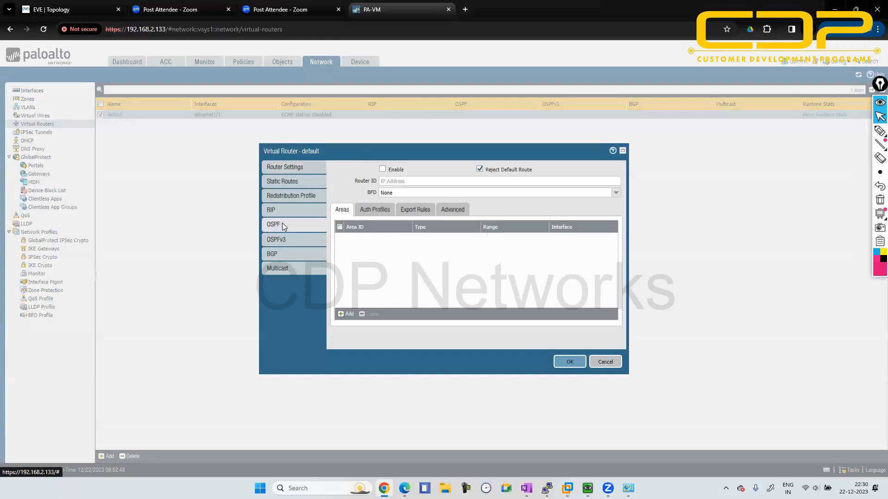
click(381, 170)
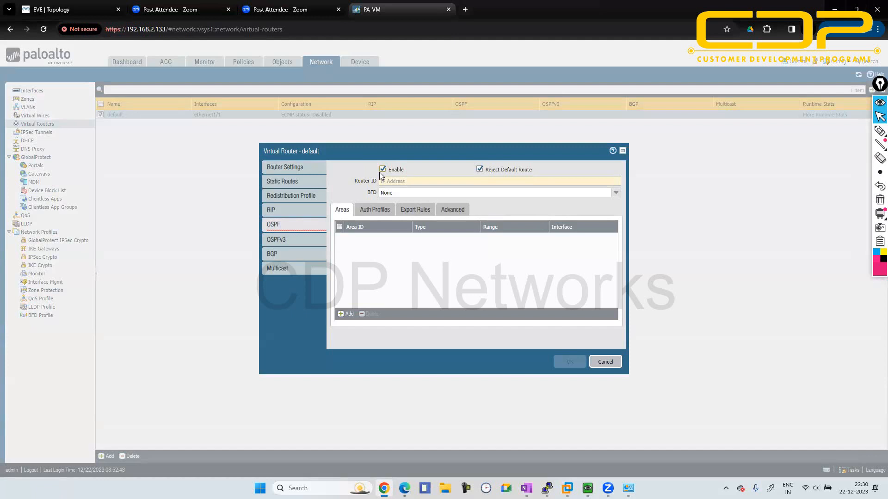
click(395, 182)
text(192.168)
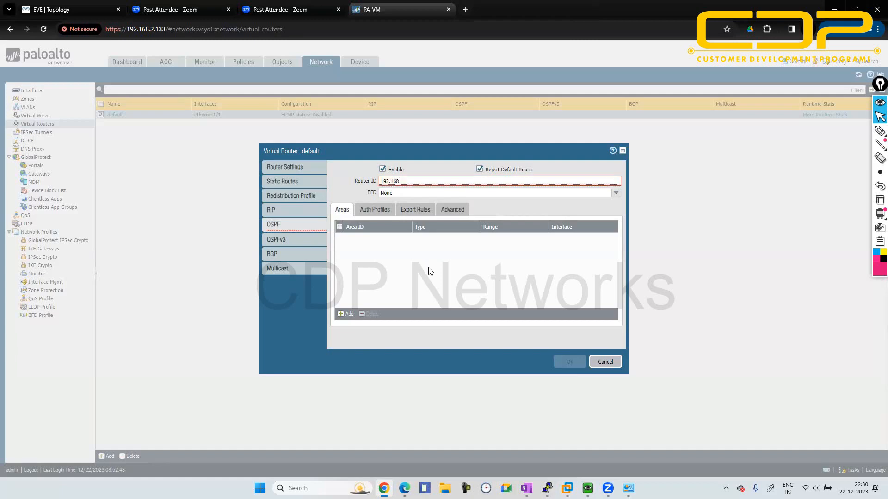
text(.2.10)
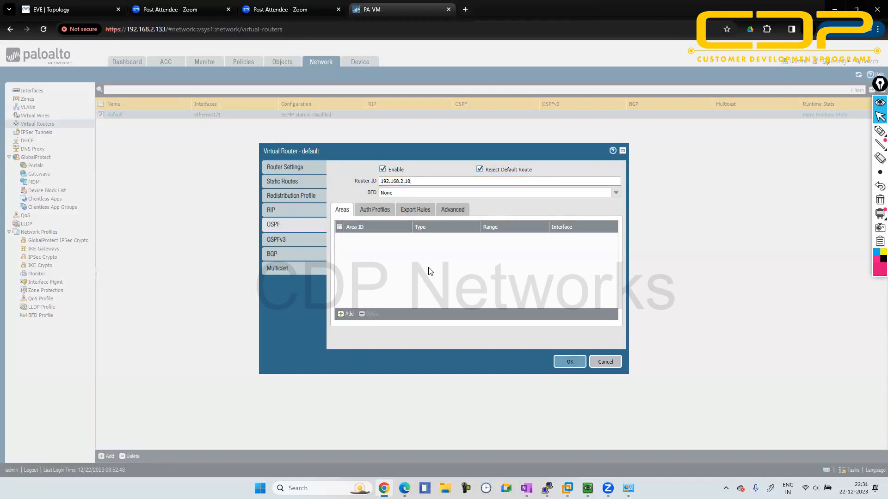
- Add an OSPF area with the ID 0.0.0.0 and bring up its interface list
click(349, 314)
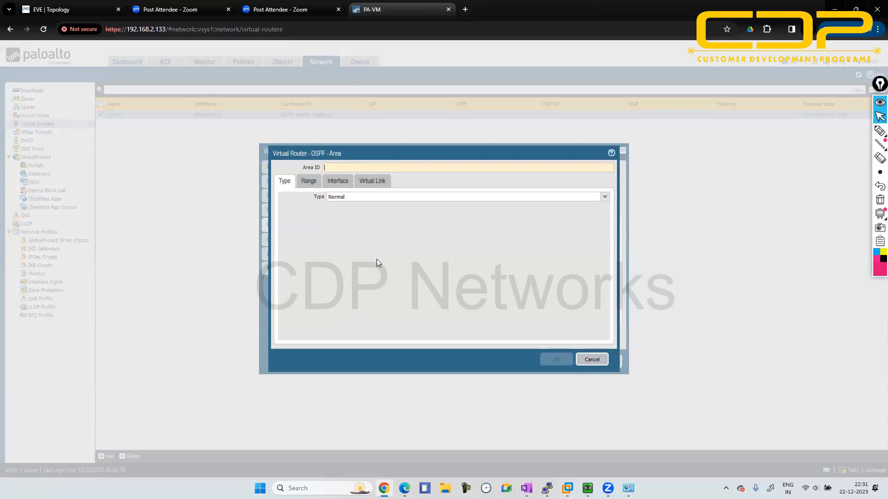
text(0.0.0.0)
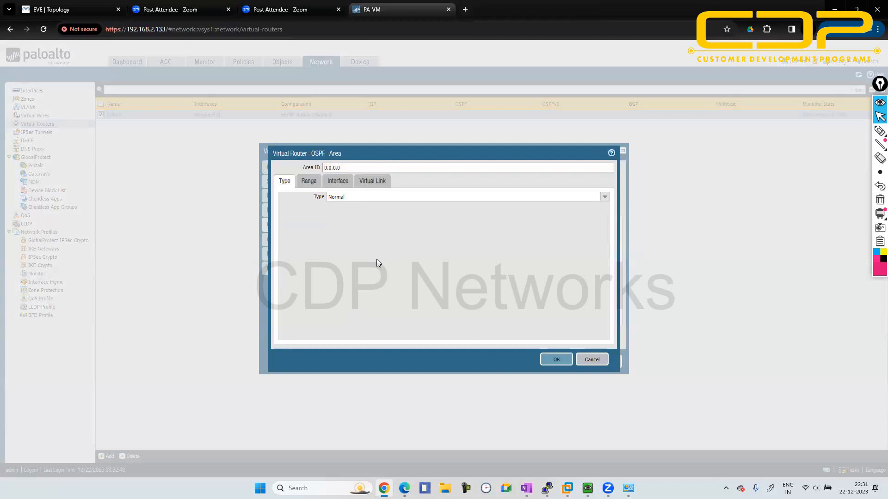
click(339, 183)
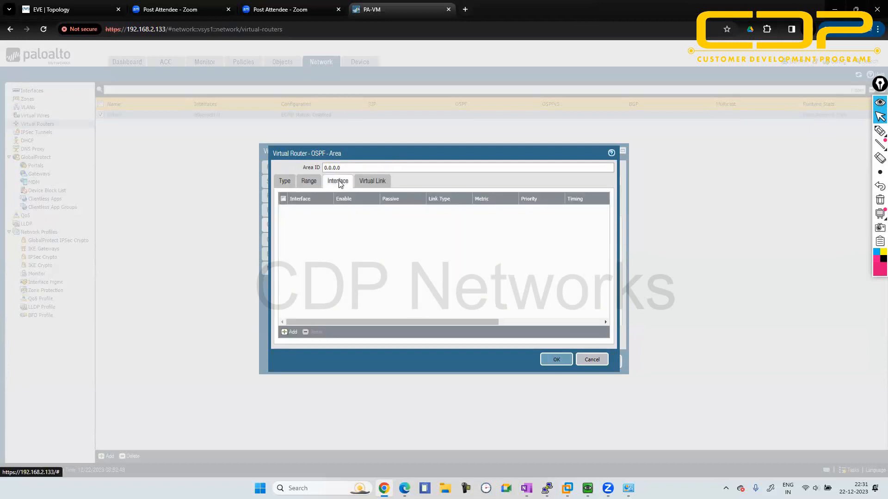
click(287, 182)
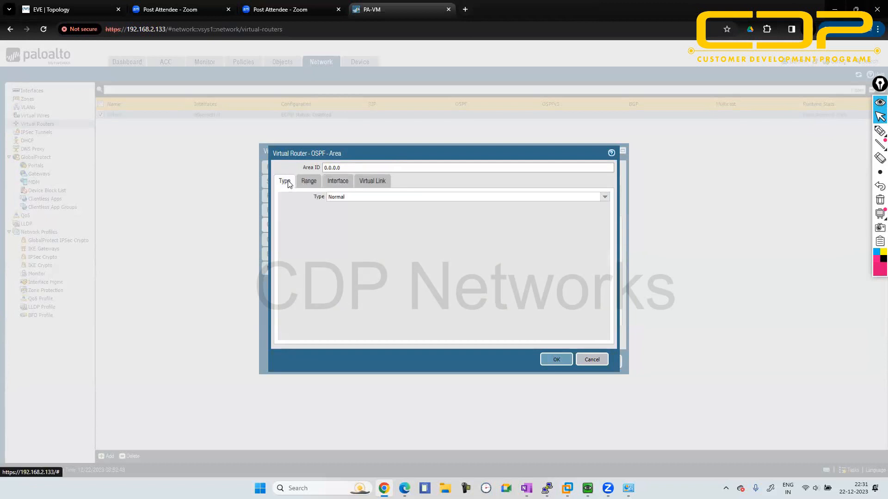
click(364, 183)
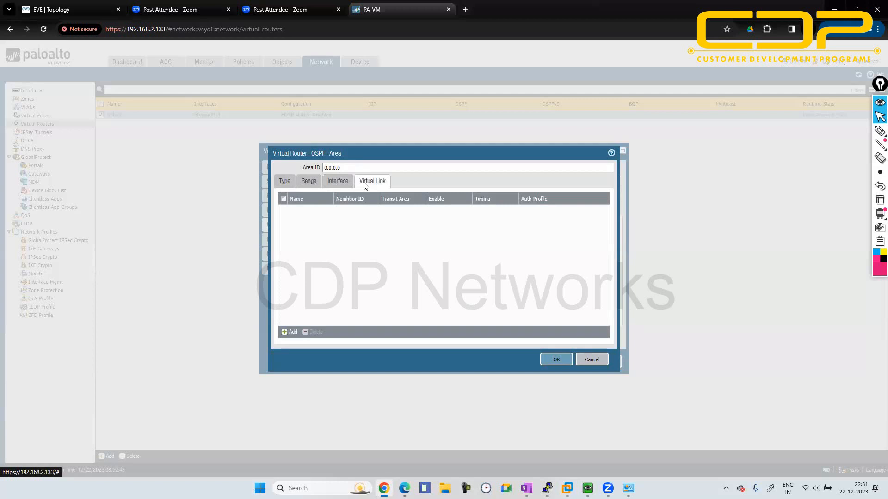
click(306, 181)
click(335, 180)
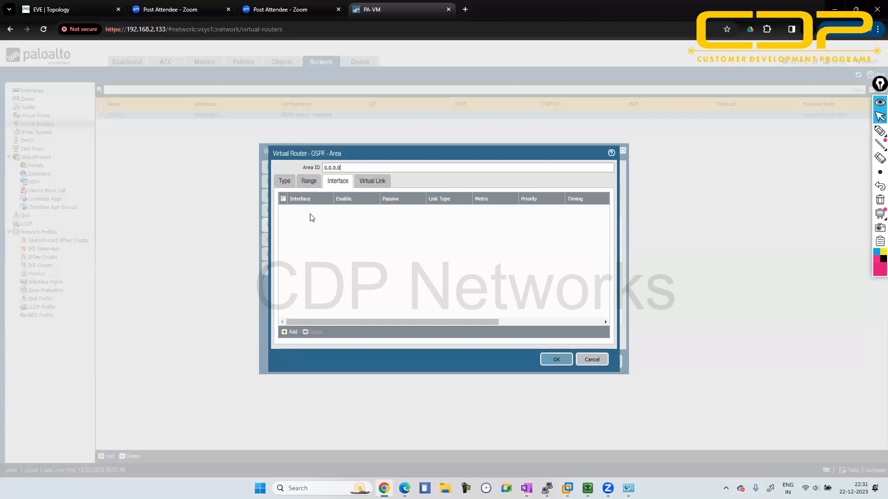
- Add ethernet1/1 to OSPF area 0.0.0.0, and save the area and the default virtual router's settings
click(291, 333)
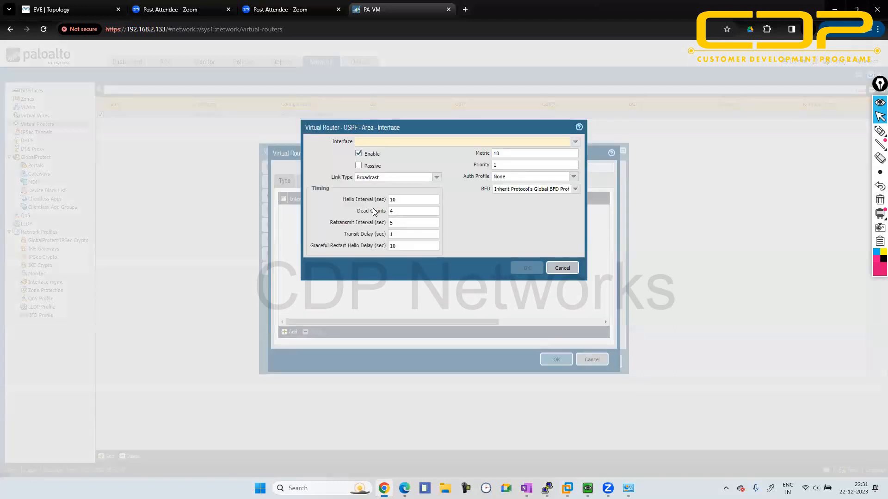
click(92, 7)
click(372, 10)
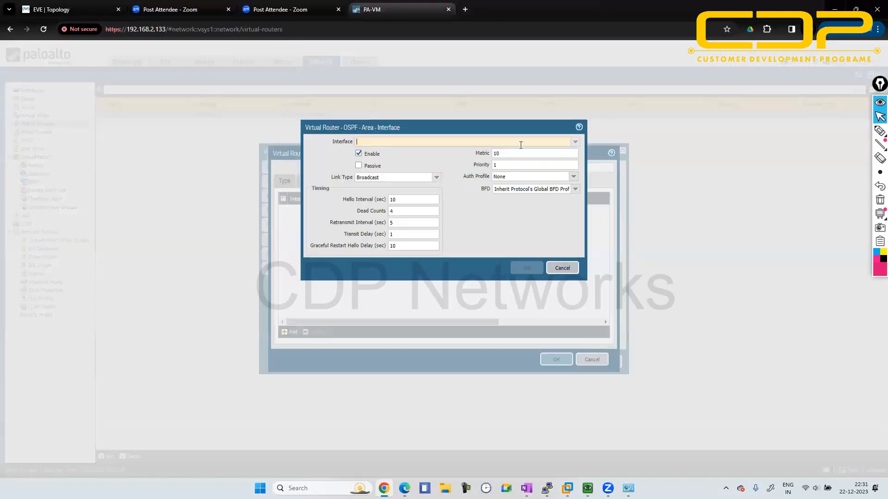
click(575, 141)
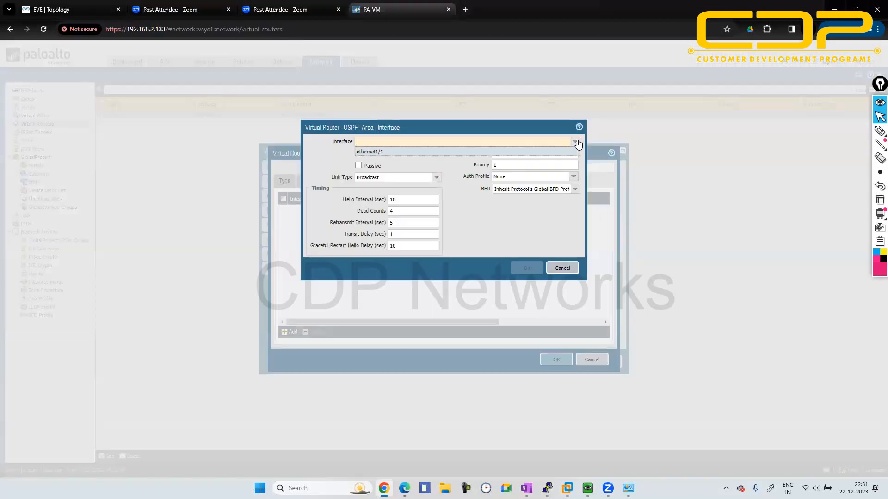
click(498, 152)
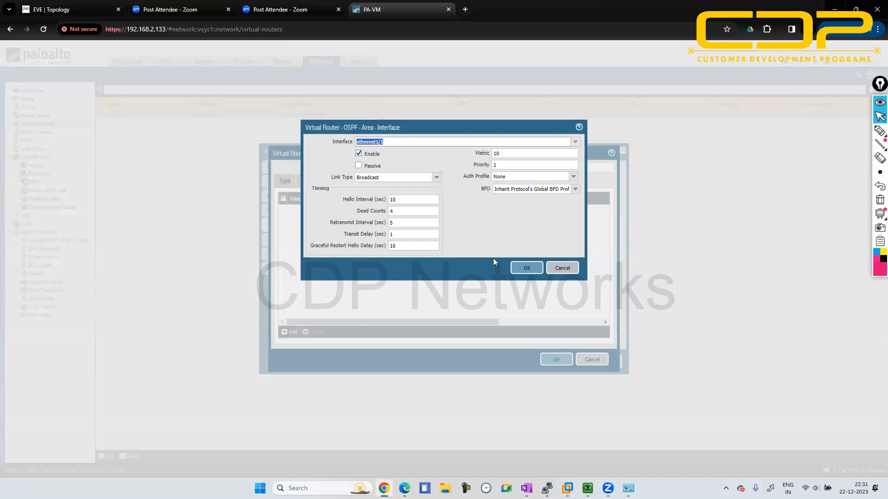
click(528, 270)
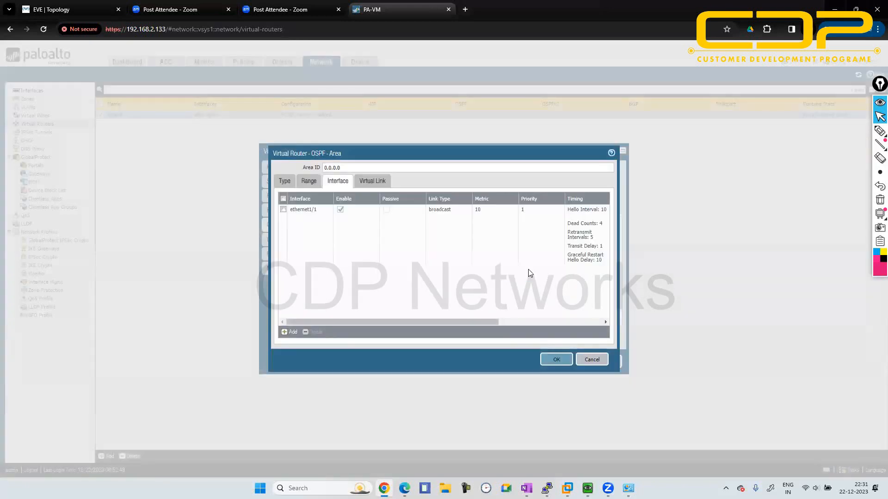
click(558, 360)
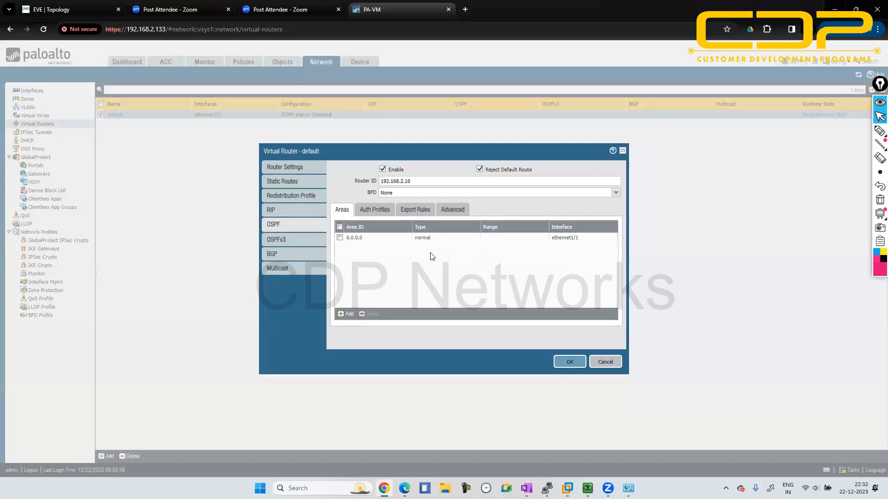
click(567, 361)
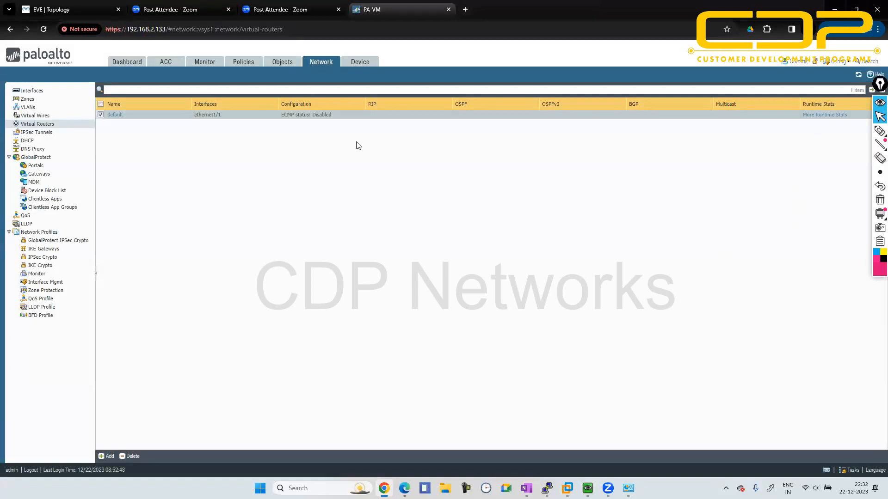
- Examine the route table in the default virtual router's runtime stats
click(830, 117)
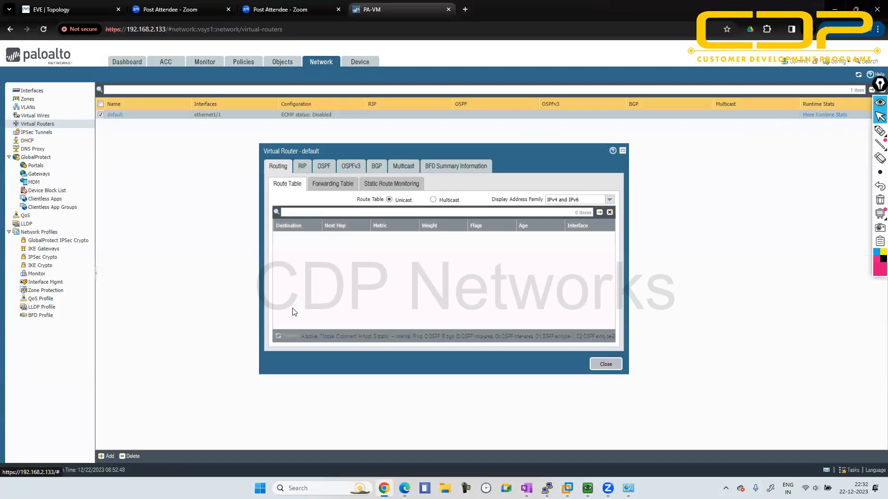
click(604, 365)
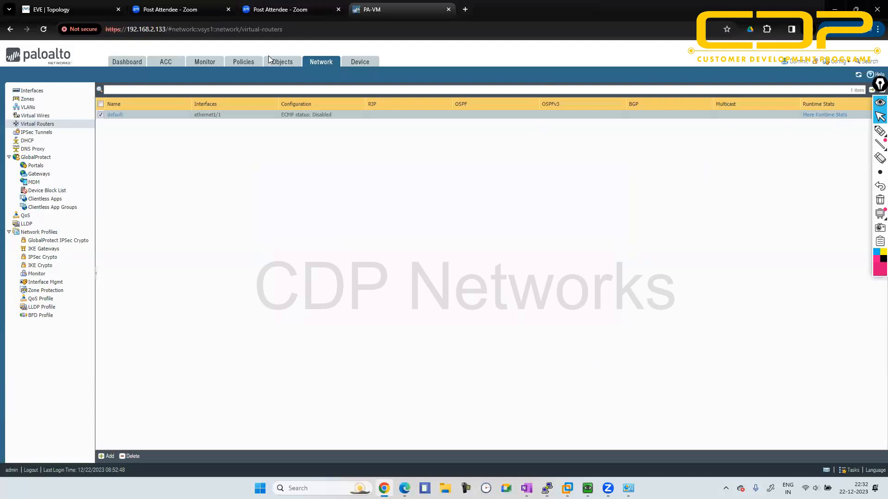
click(279, 61)
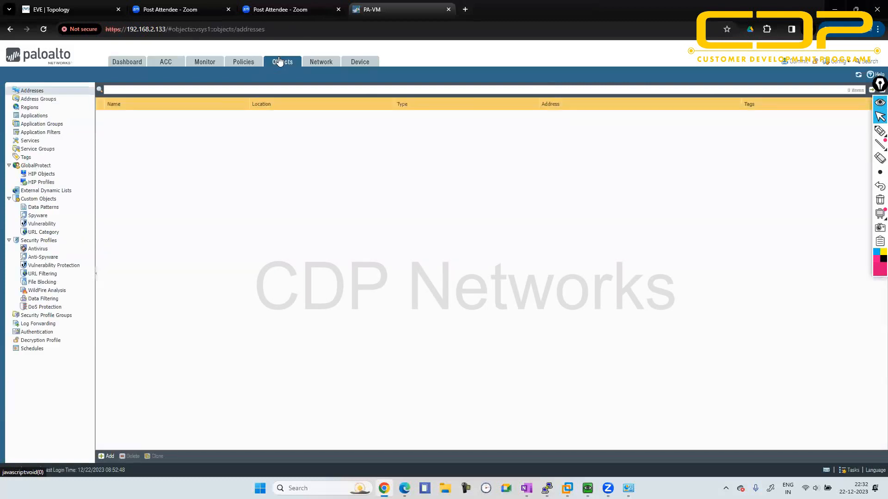
click(308, 65)
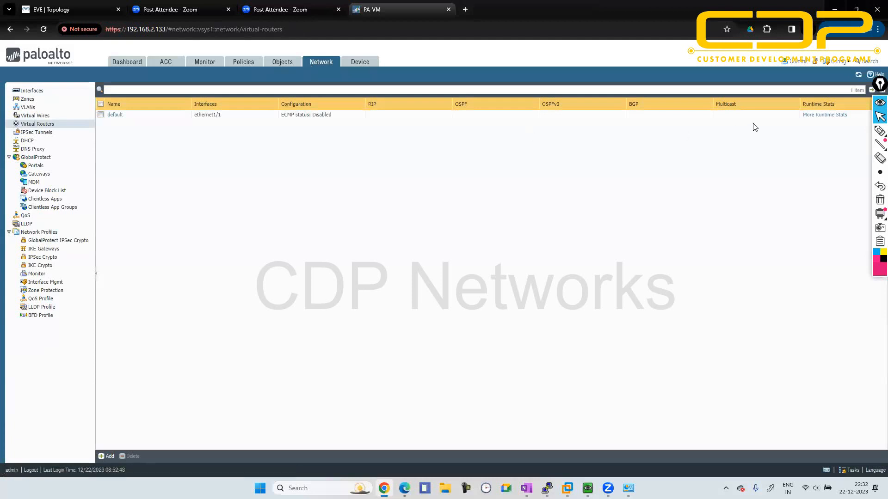
click(811, 115)
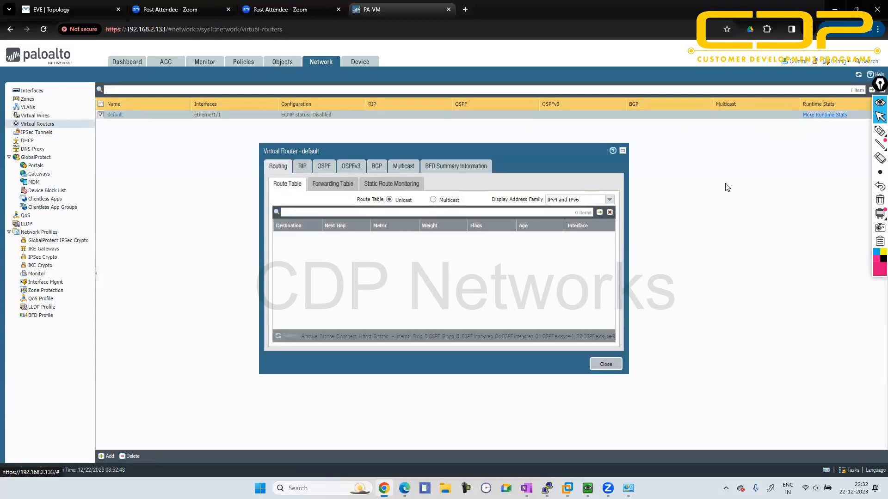
click(605, 365)
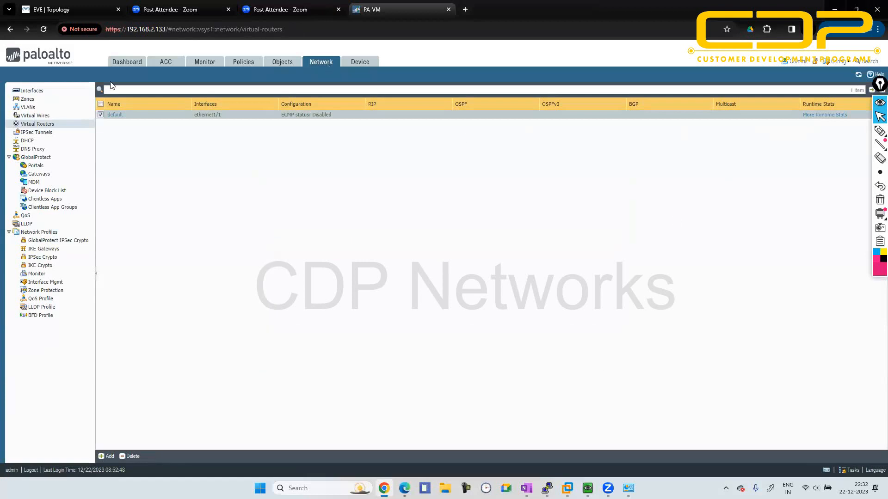
- Check the Ethernet interface list and commit all changes to the firewall's running configuration
click(50, 91)
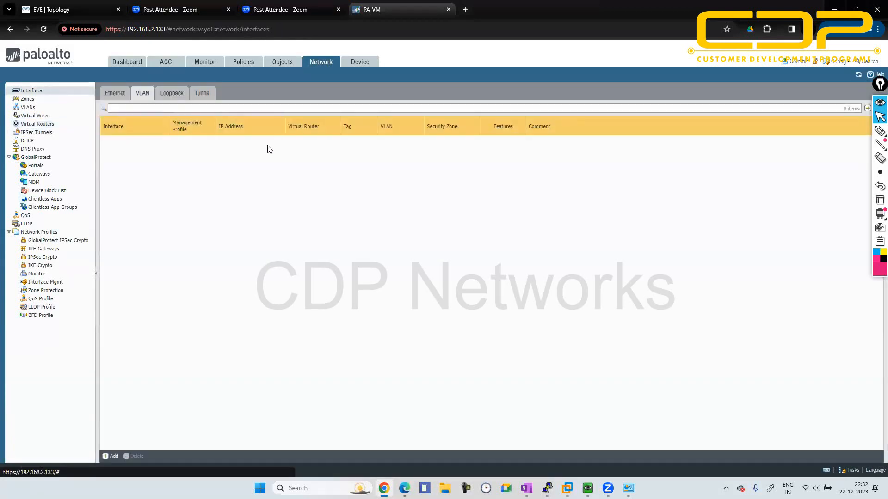
click(111, 94)
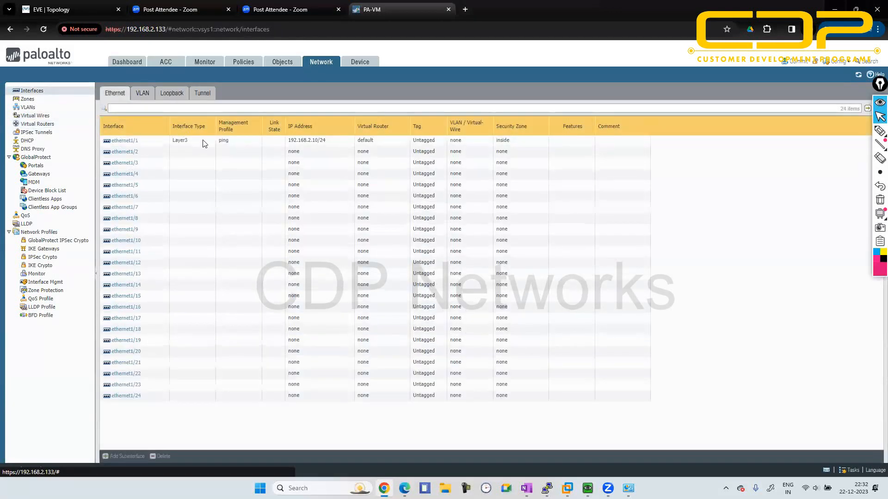
click(796, 64)
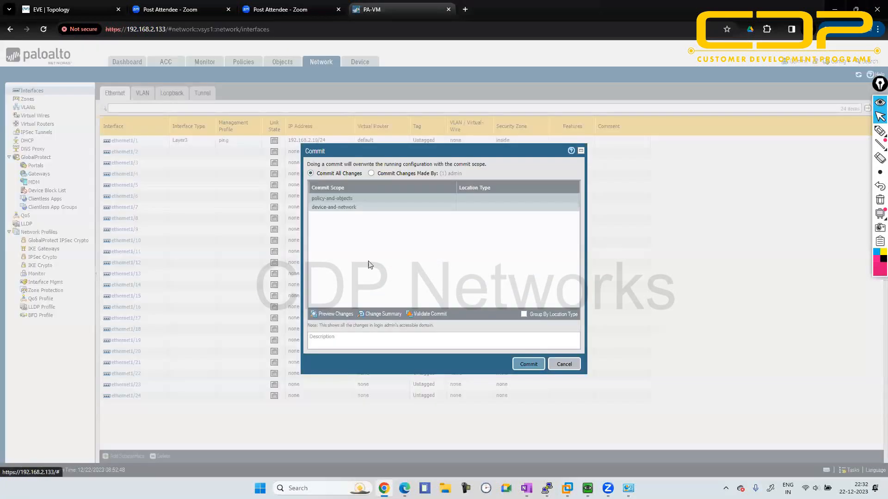
click(532, 365)
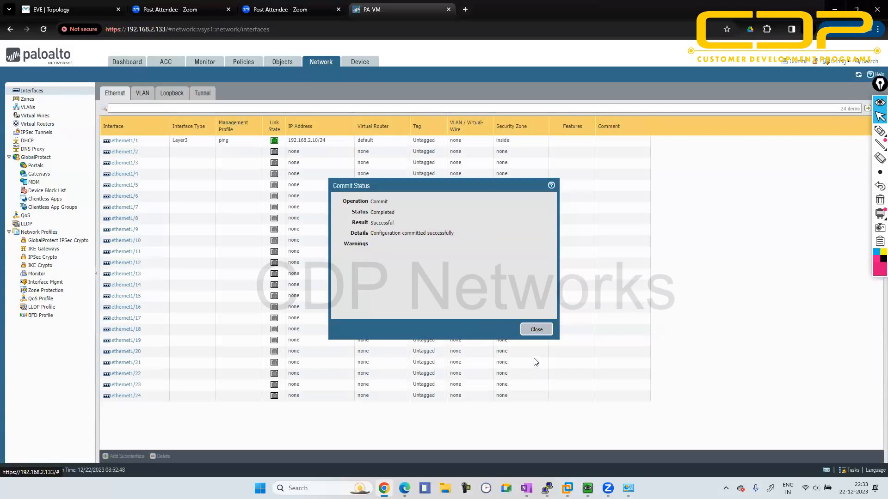
click(534, 329)
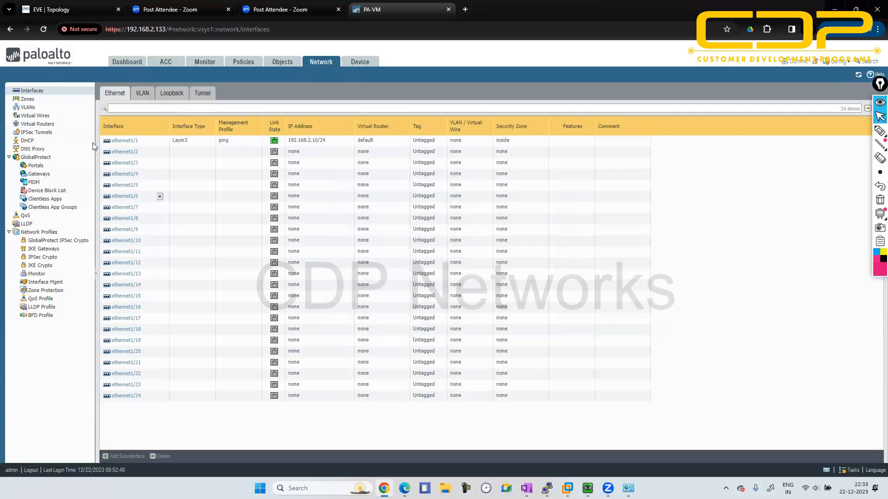
- Bring up the runtime stats of the default virtual router and refresh its route table
click(44, 118)
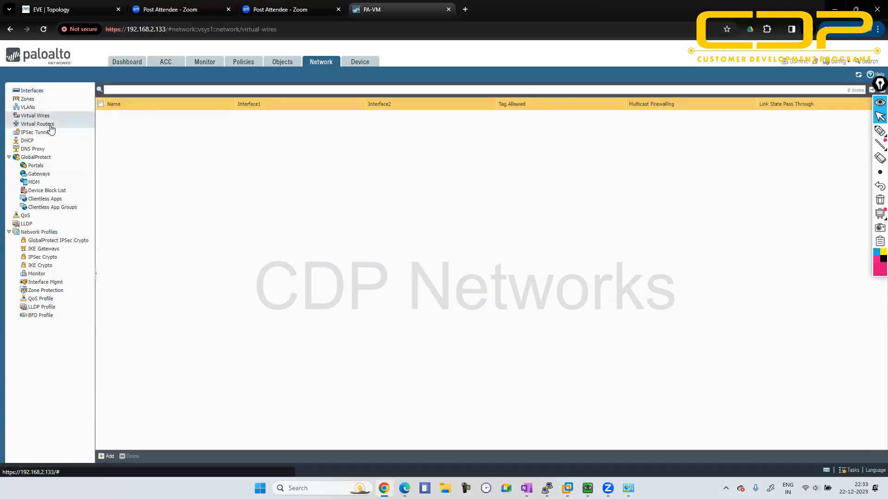
click(41, 126)
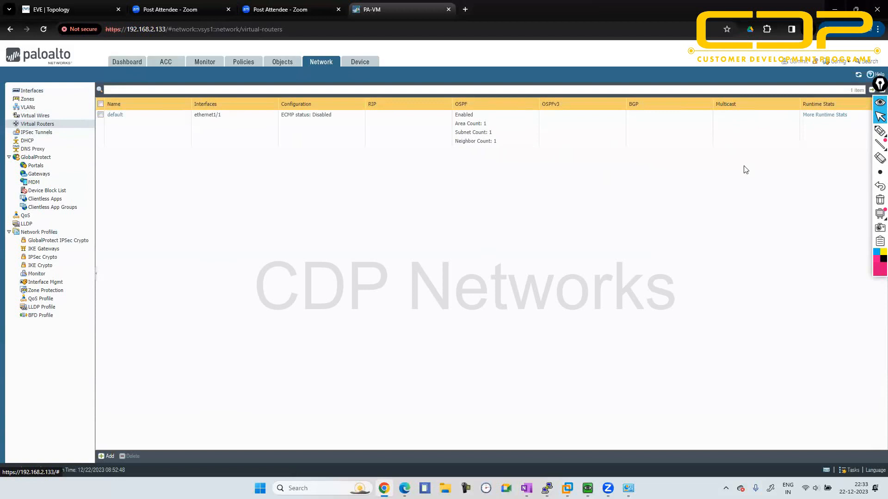
click(819, 115)
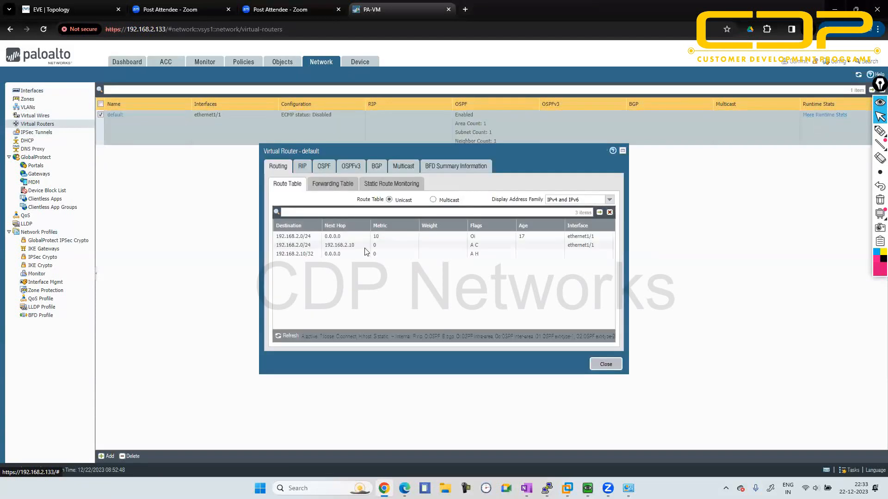
click(283, 336)
- Examine the OSPF area, interface, neighbor and summary details in the default virtual router's runtime stats
click(324, 168)
click(313, 185)
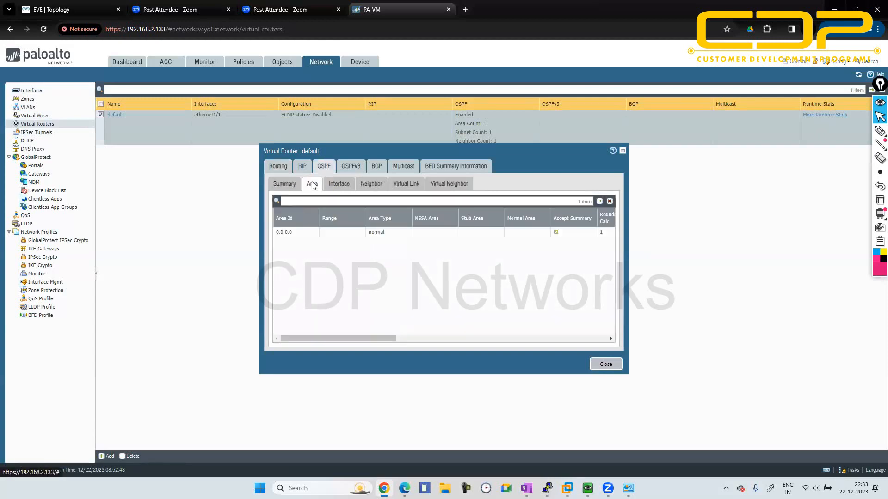
click(335, 185)
click(364, 184)
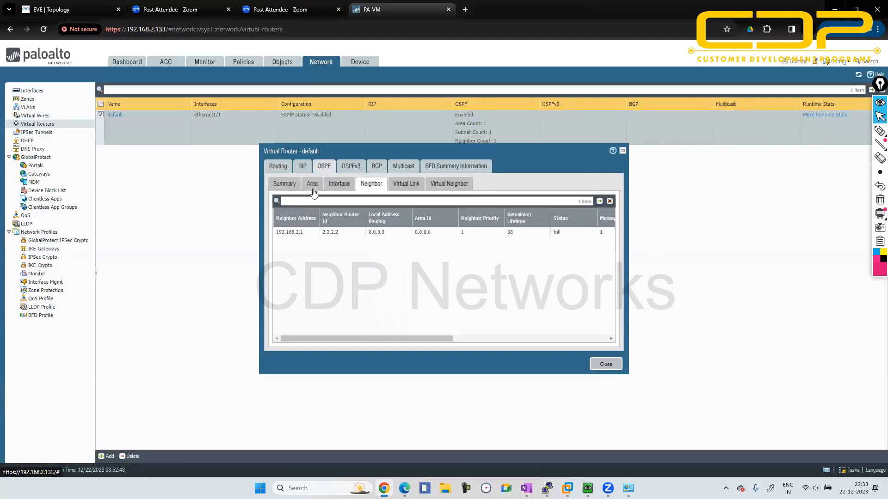
click(286, 184)
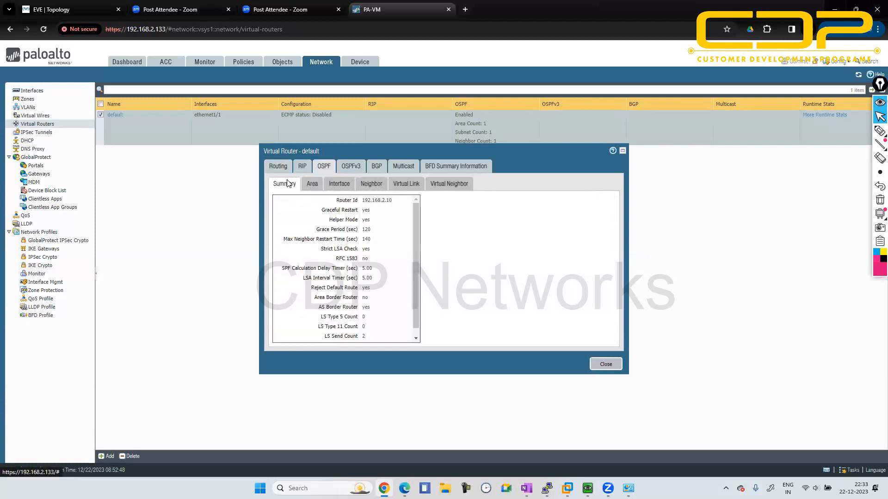
- Return to the route table, refresh it for OSPF-learned routes, and close the runtime stats
click(280, 166)
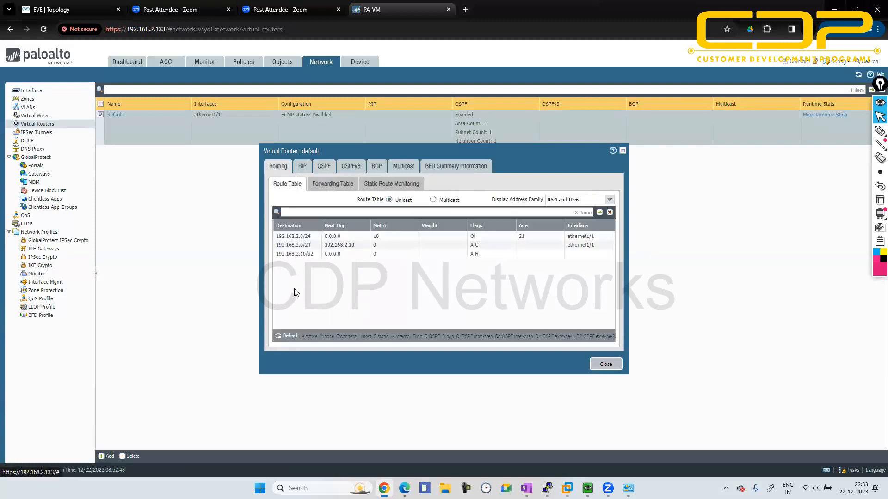
click(280, 336)
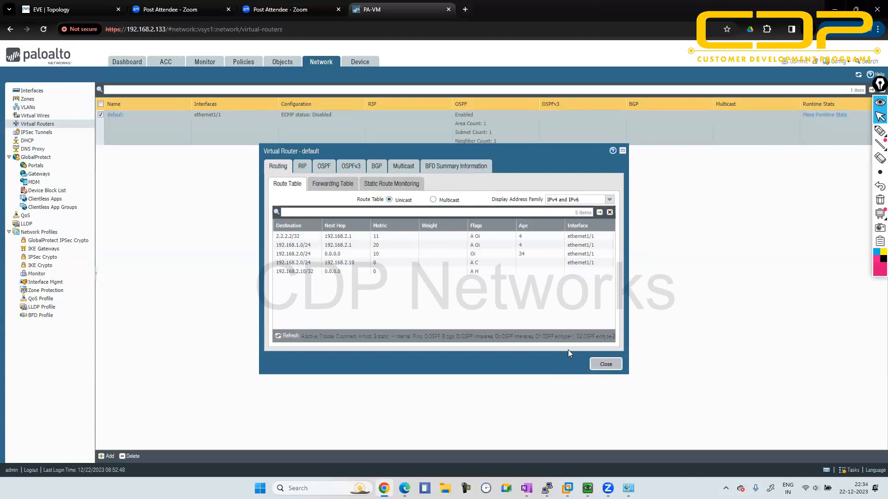
click(608, 364)
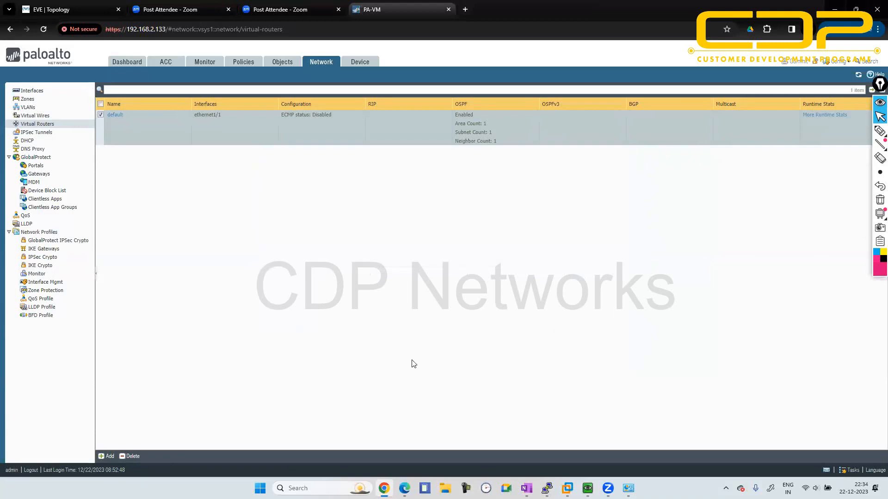
- Switch to the PuTTY console of R1 that shows the router prompt and close that session
mouse_move(546, 488)
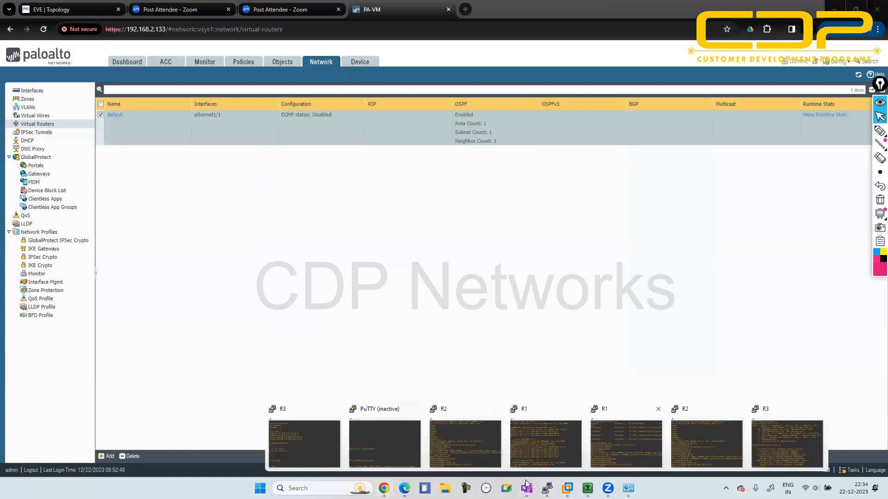
click(546, 444)
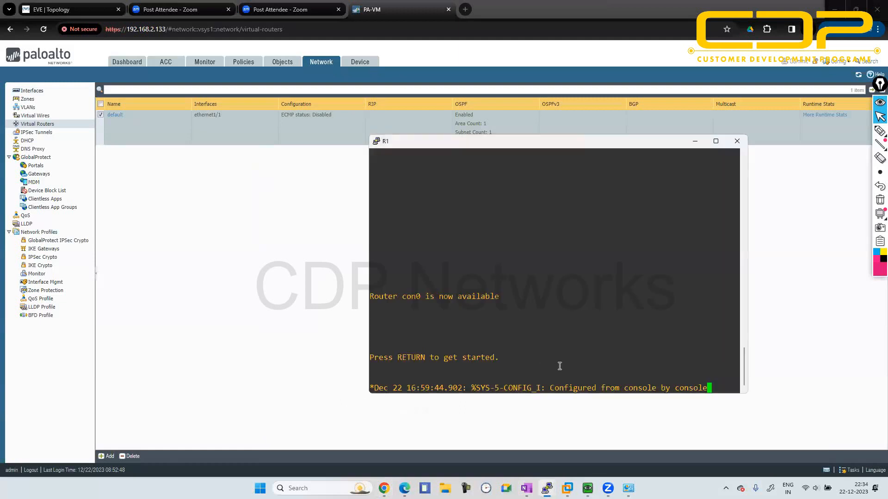
key(Return)
key(Return)
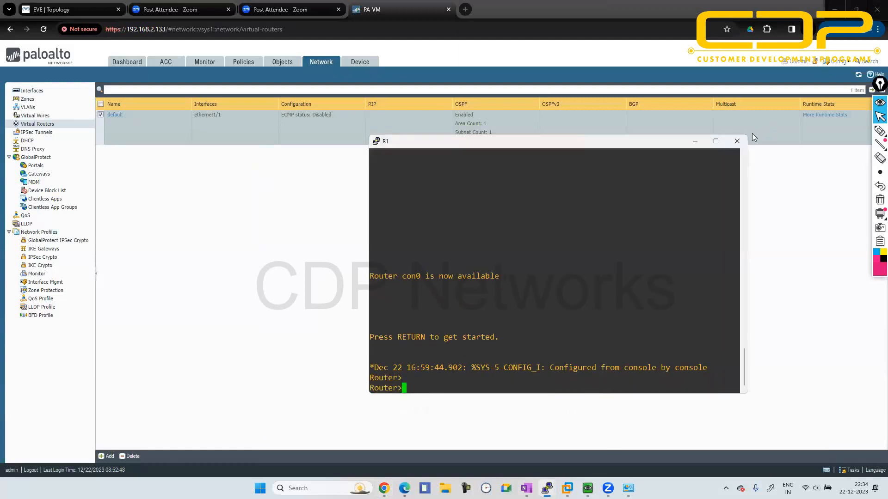
click(737, 141)
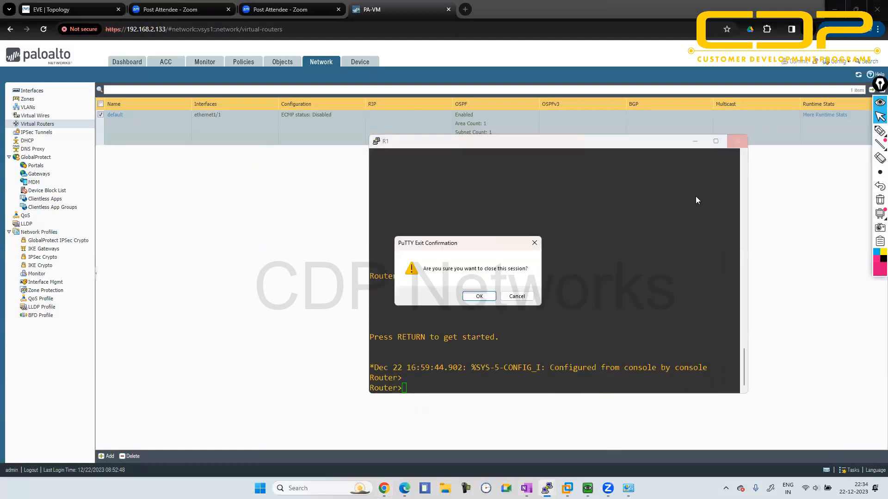
click(479, 296)
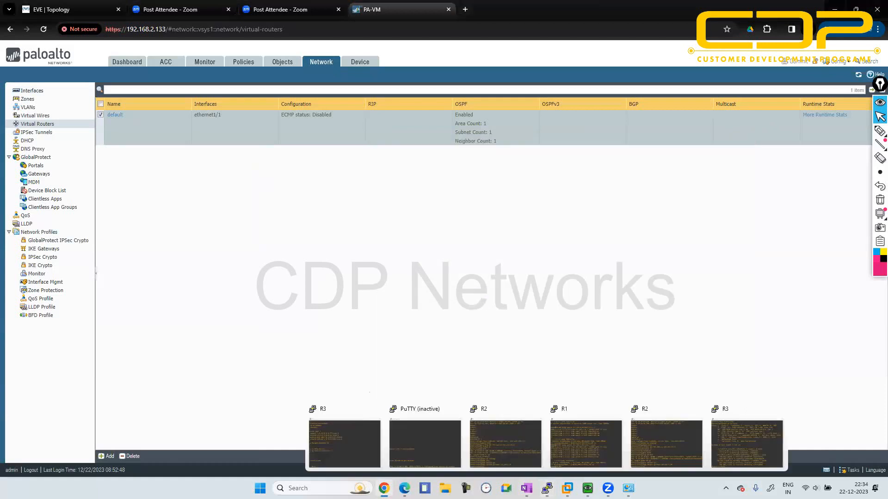
- Close the inactive PuTTY window and the older, disconnected R2 console
click(454, 408)
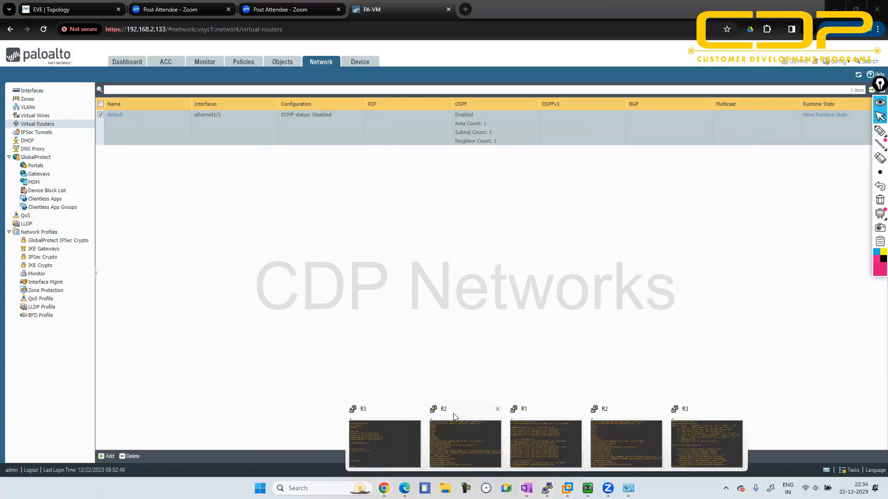
click(503, 415)
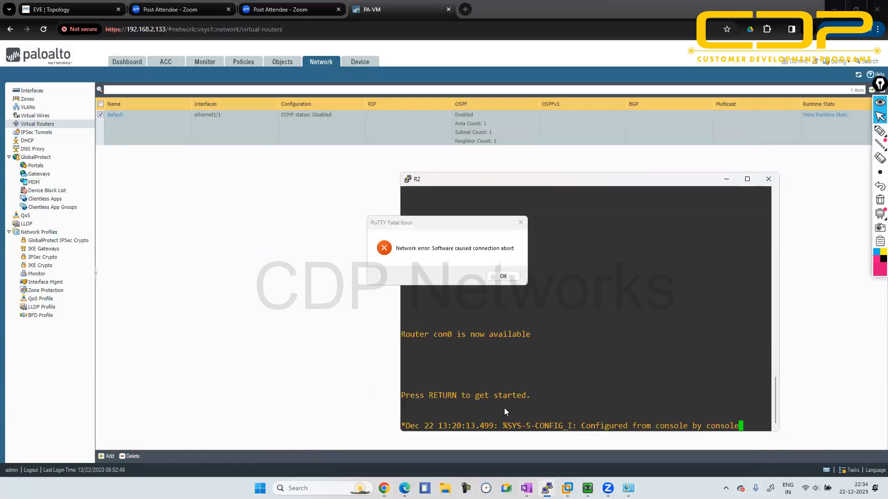
click(502, 276)
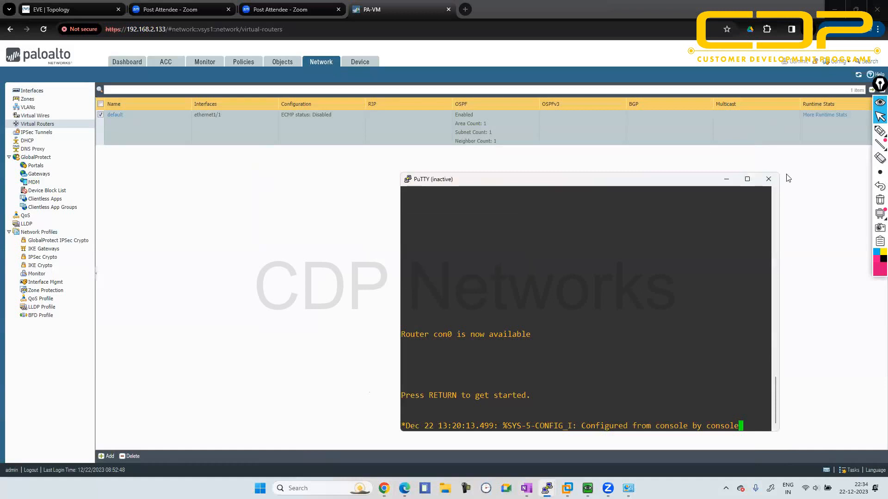
click(762, 178)
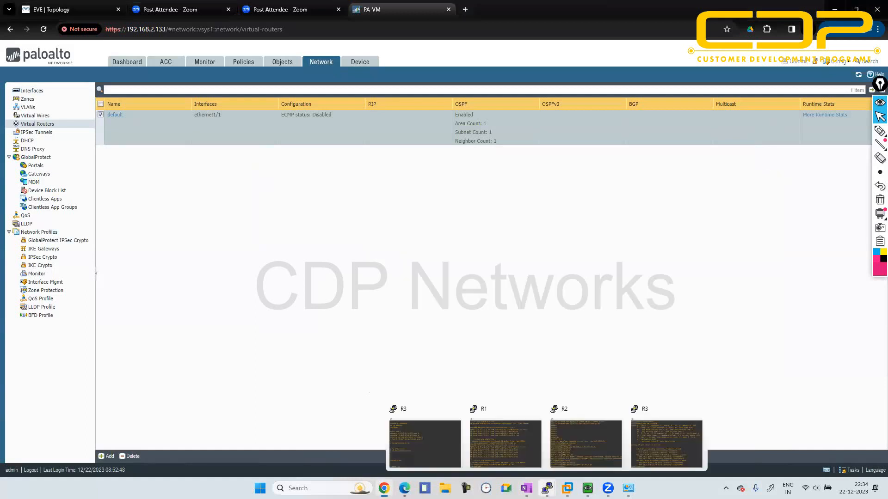
- Close the older, disconnected R3 console that shows the router ospf 1 configuration
mouse_move(547, 488)
click(459, 434)
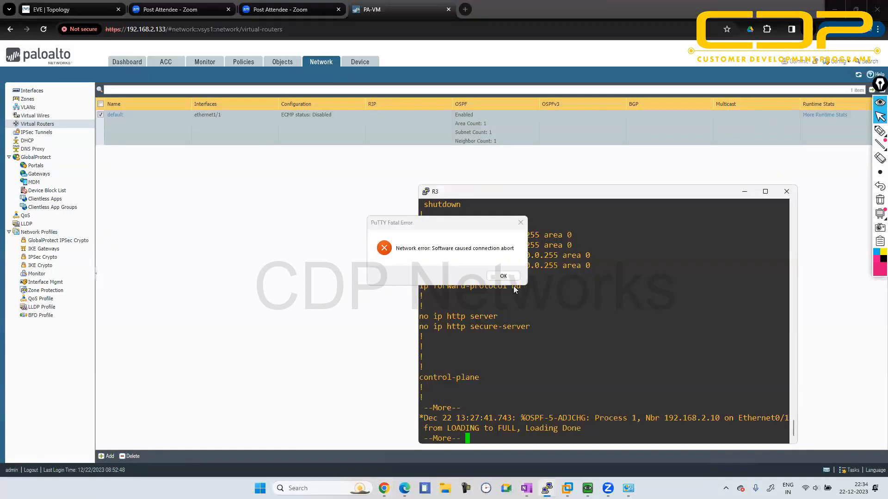
click(502, 276)
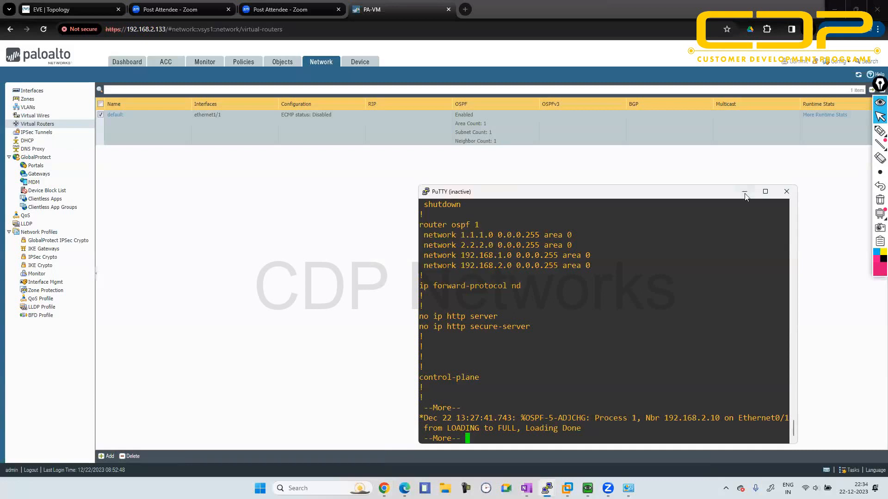
click(786, 192)
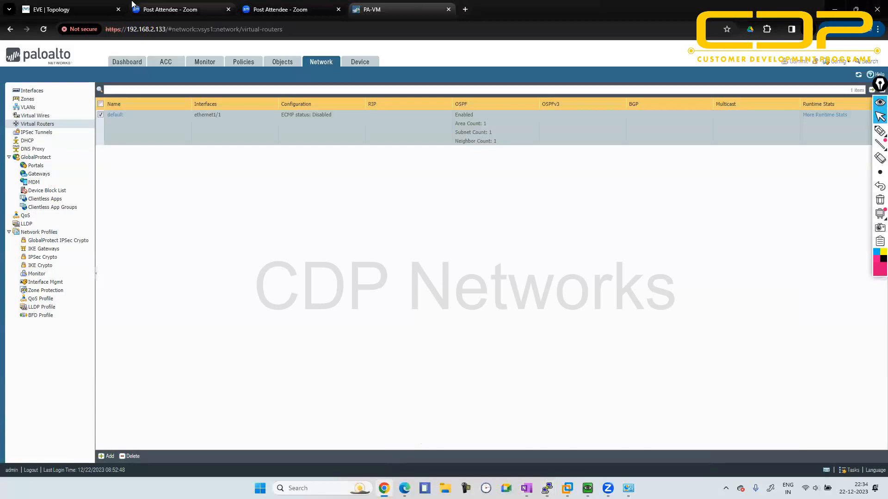
- Review the ospf lab topology in EVE-NG and close the R1 PuTTY session containing the PA-VM ping output
click(69, 9)
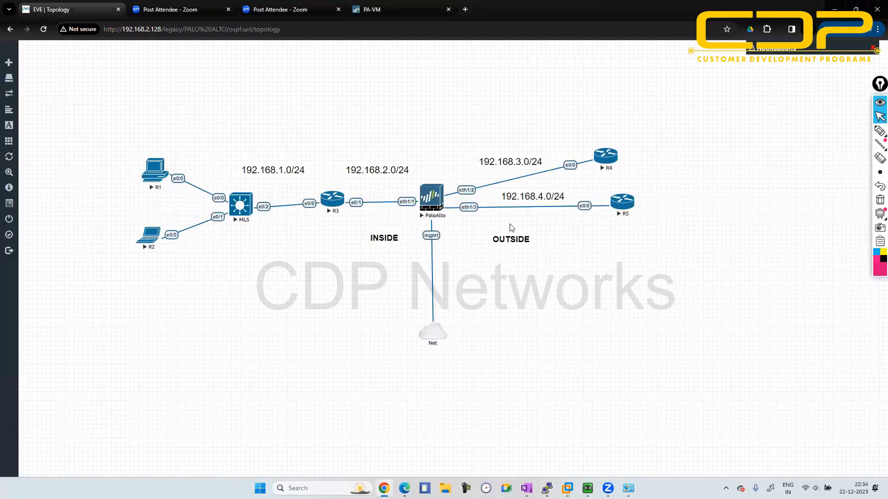
click(396, 5)
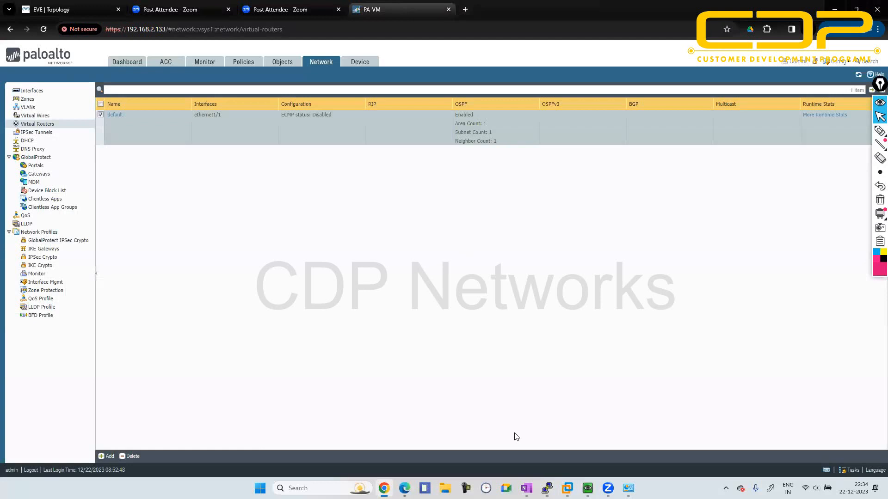
mouse_move(547, 489)
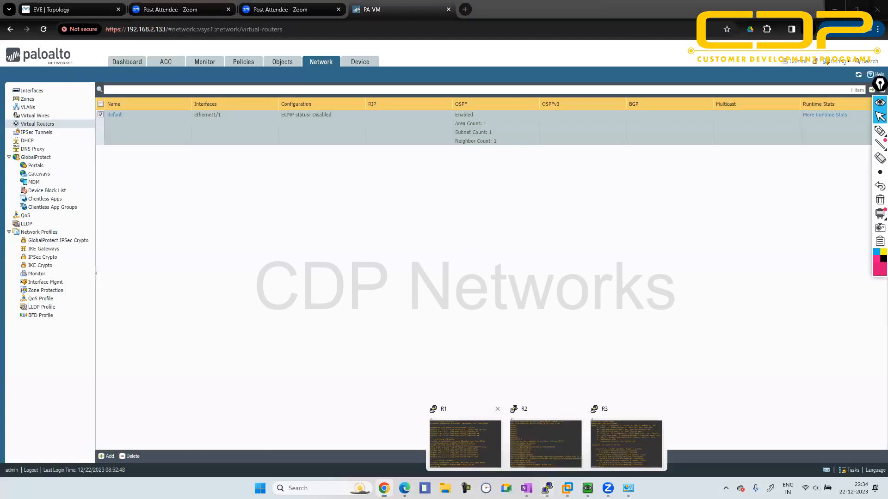
click(465, 444)
click(831, 139)
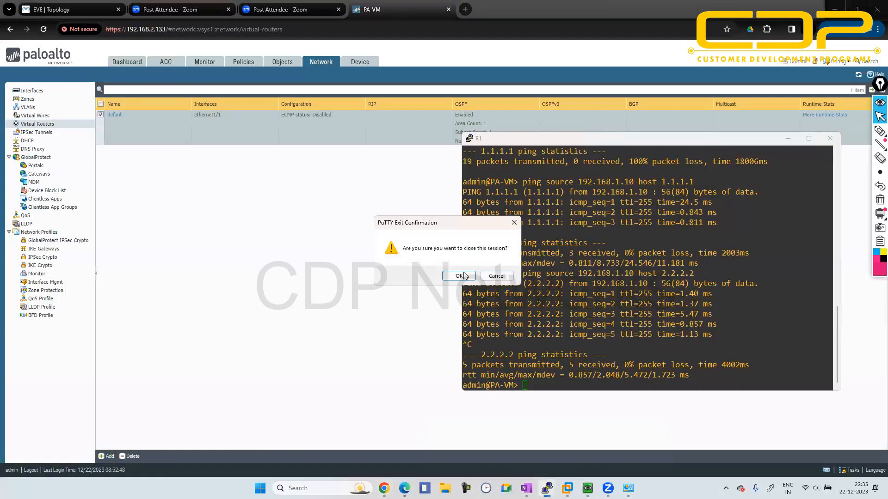
click(459, 276)
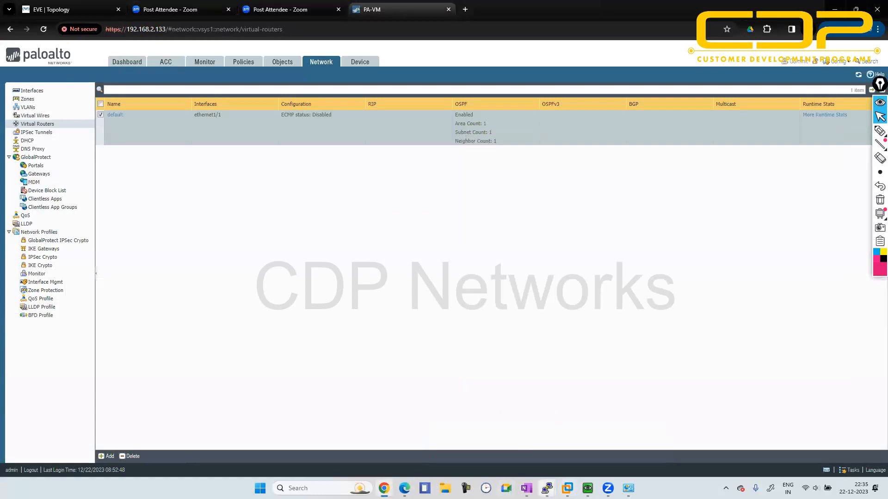
- Close the remaining R2 console session in PuTTY
mouse_move(547, 488)
click(506, 443)
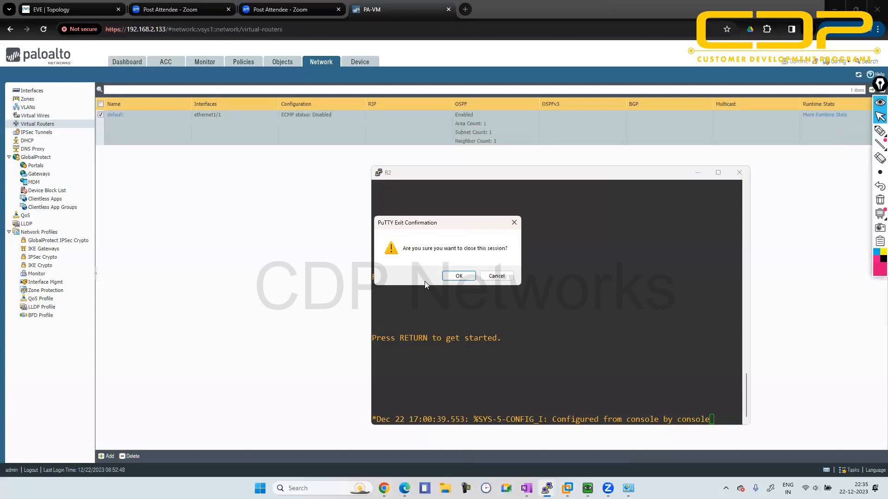
click(459, 276)
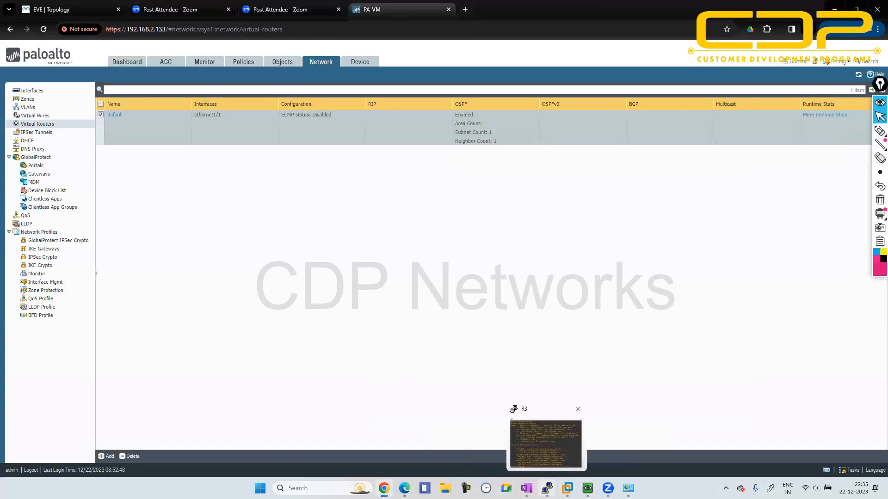
- Bring up the configuration for a new PuTTY session from the R3 console and close the R3 session
click(547, 488)
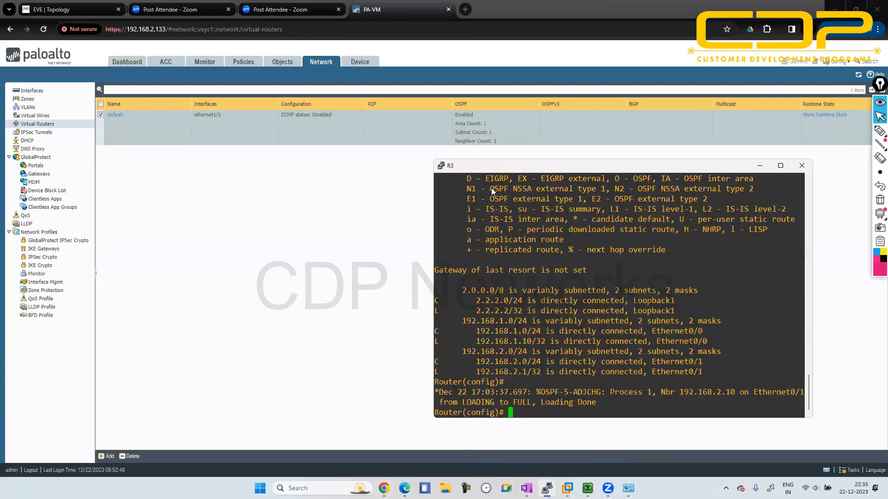
right_click(539, 156)
click(497, 333)
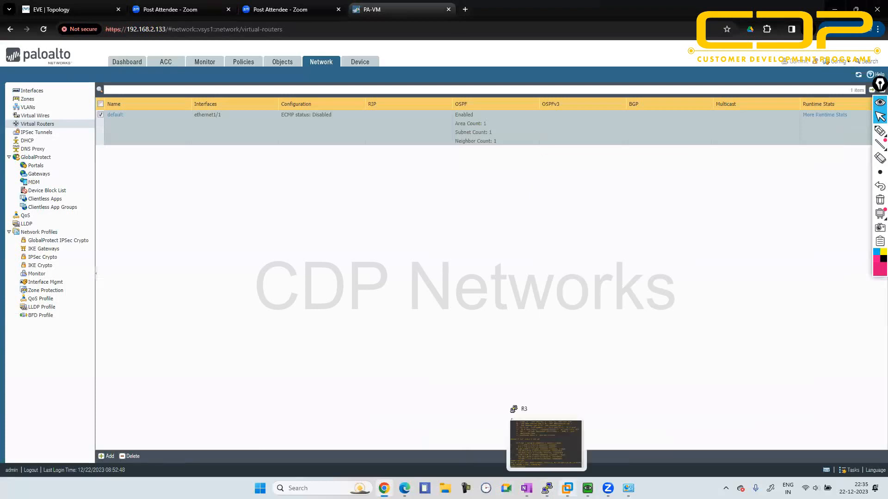
click(547, 488)
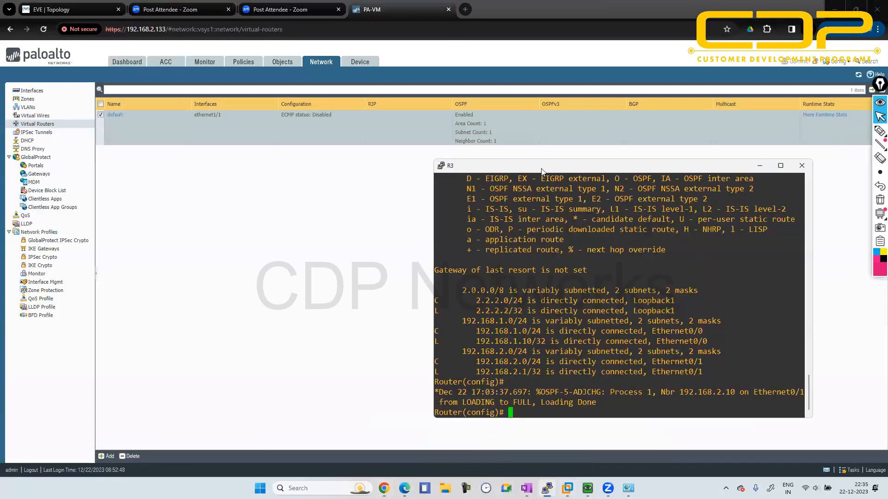
right_click(523, 163)
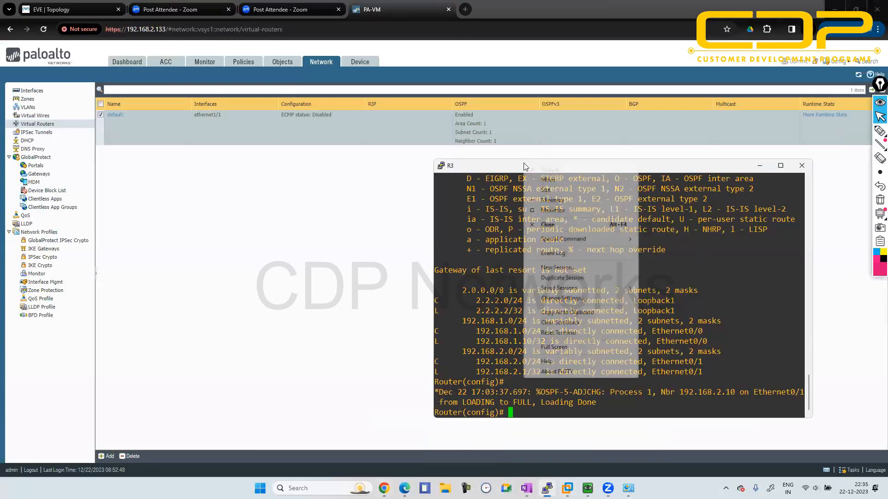
click(556, 270)
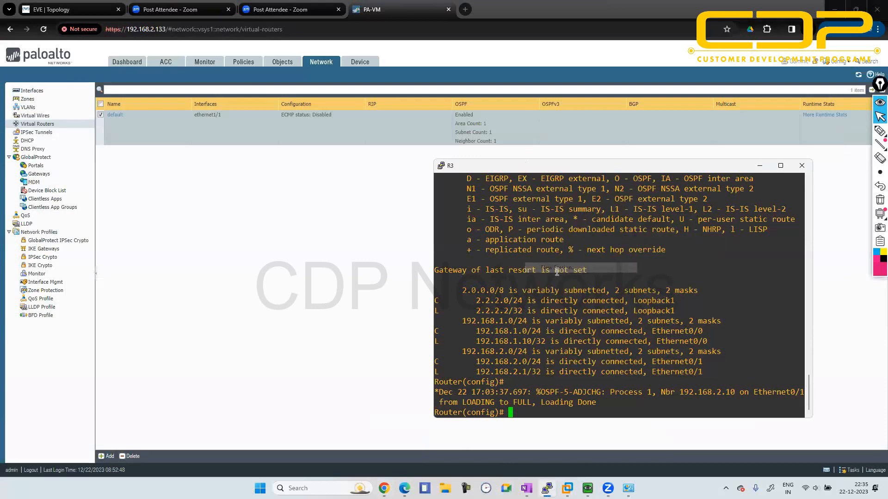
click(802, 165)
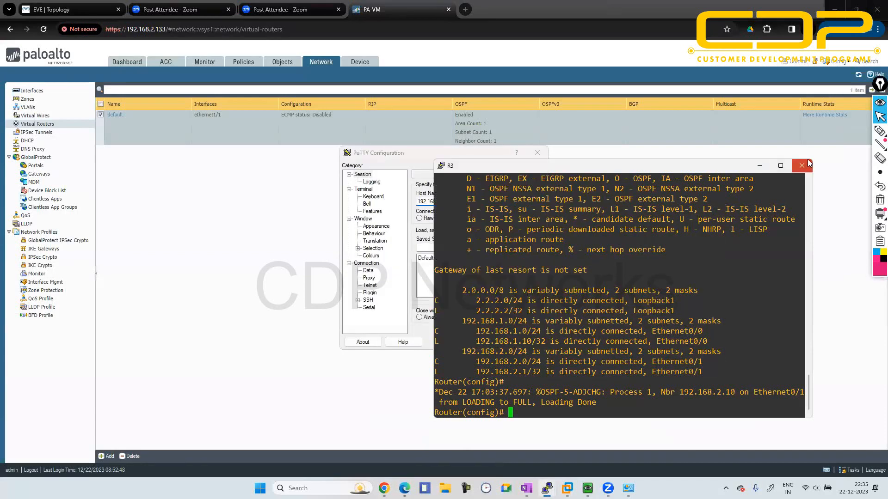
click(455, 276)
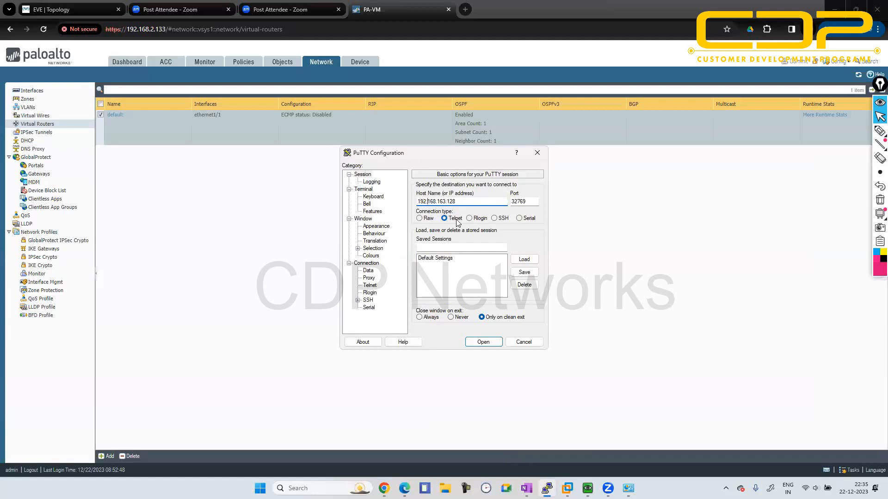
- Try to open an SSH session to 192.168.2.10 on port 22, and close its blank terminal
key(Right)
key(Right)
key(BackSpace)
key(BackSpace)
key(BackSpace)
key(BackSpace)
key(BackSpace)
key(BackSpace)
text(2.1)
text(1)
click(525, 201)
double_click(525, 201)
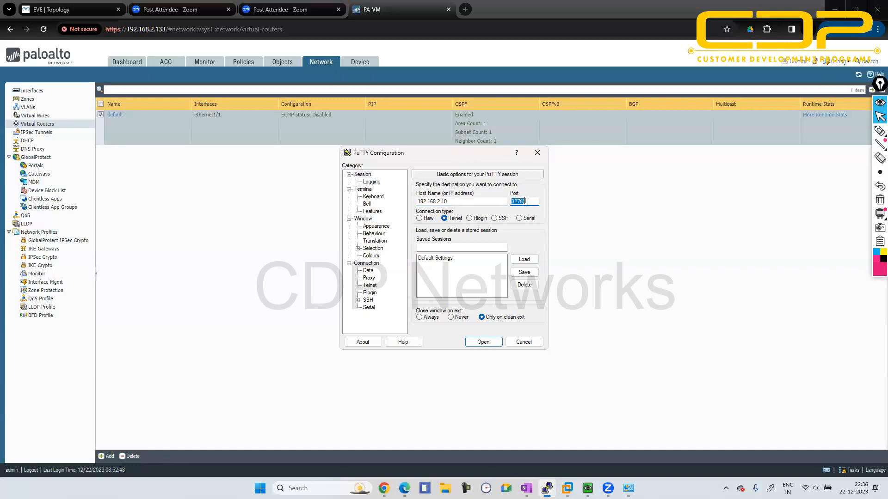
text(22)
click(495, 218)
click(489, 342)
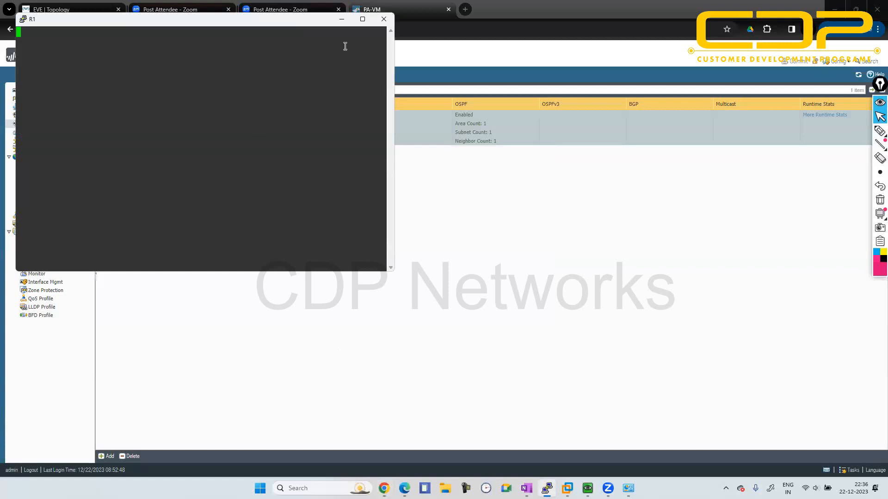
click(384, 19)
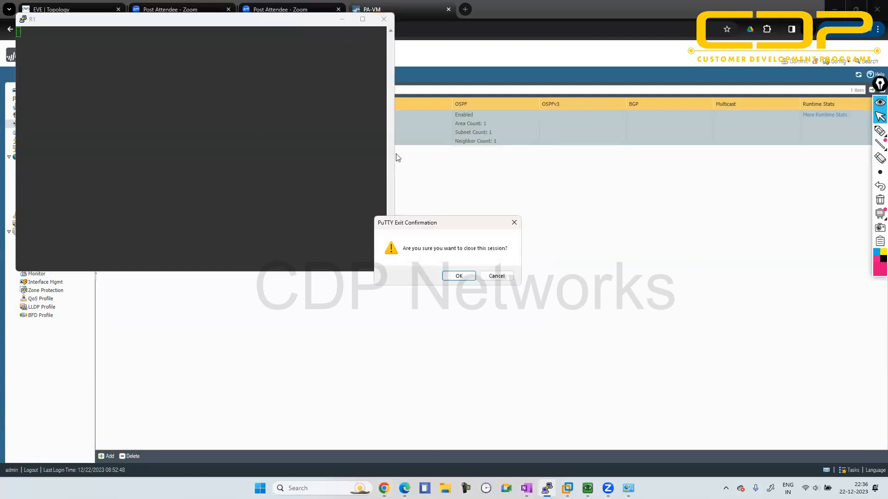
click(459, 275)
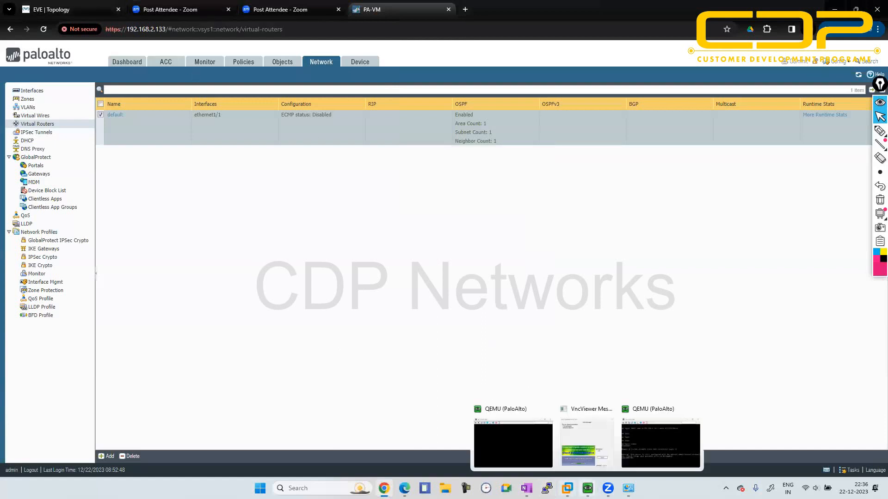
- Open a new PuTTY SSH session to the firewall's management address 192.168.2.133 on port 22
click(546, 488)
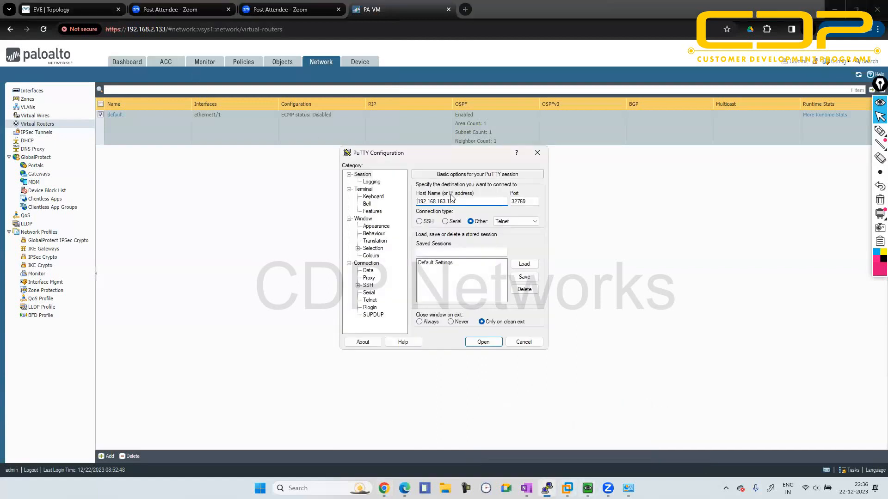
key(BackSpace)
key(BackSpace)
key(BackSpace)
key(BackSpace)
key(BackSpace)
key(BackSpace)
key(BackSpace)
text(2.133)
click(537, 200)
double_click(537, 201)
text(22)
click(421, 222)
click(484, 342)
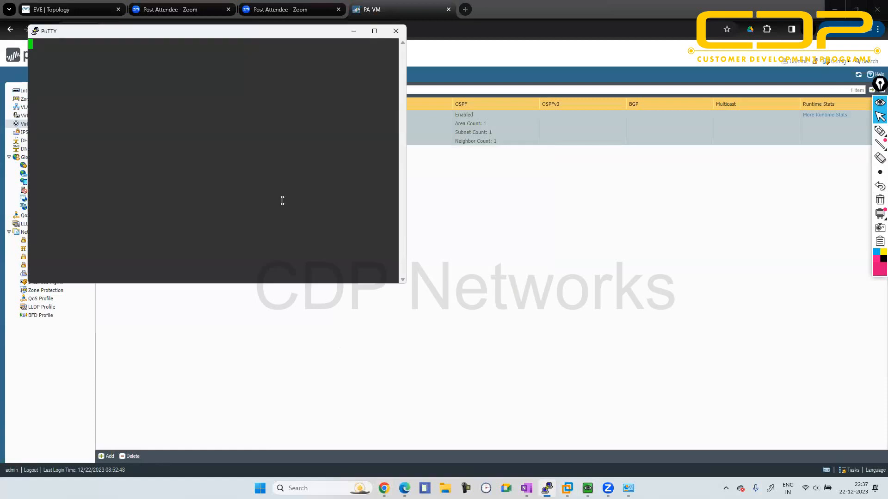
- Log in to the firewall's command line as admin with the account password, and move the terminal clear of the virtual router list
click(195, 201)
text(admi)
text(n)
key(Return)
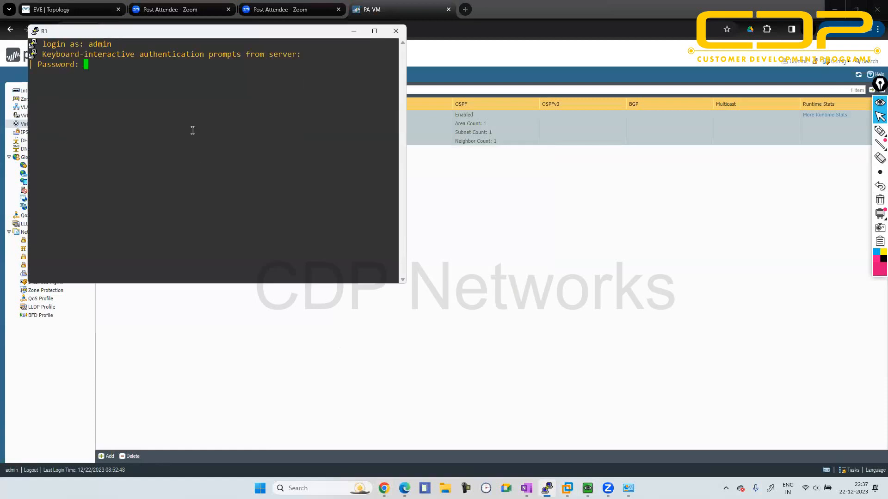
text(admin)
key(Return)
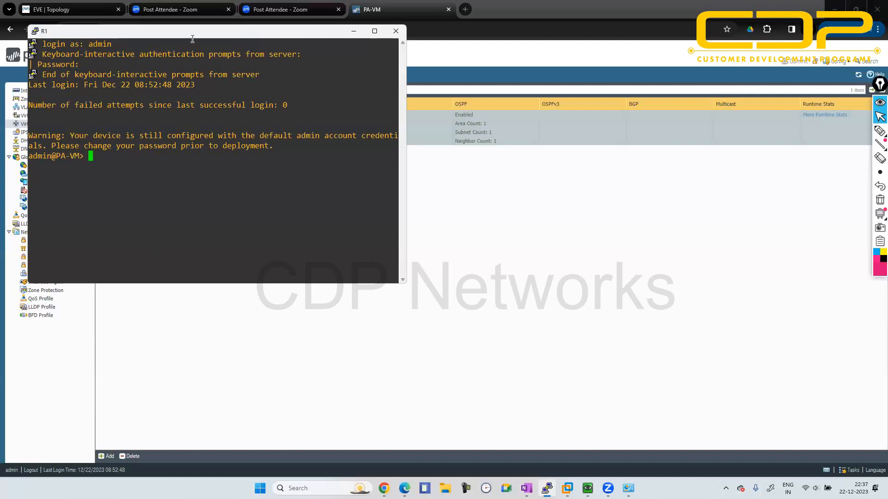
drag(191, 31, 560, 169)
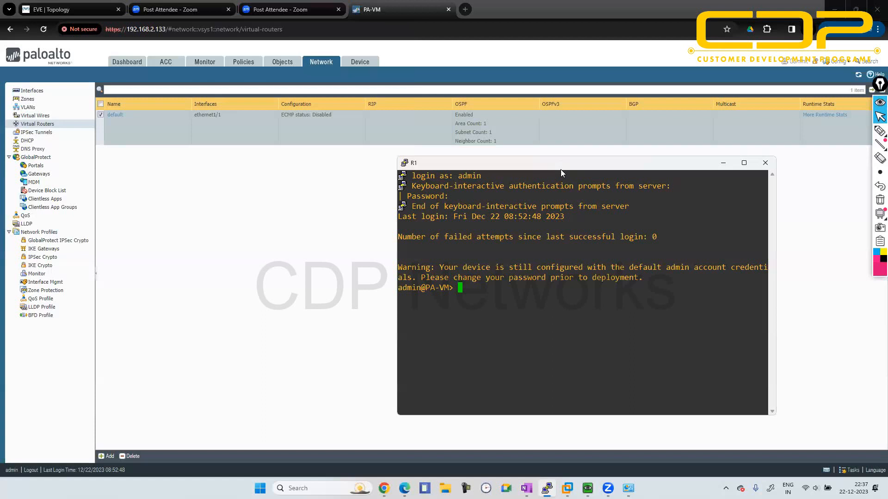
- Display the firewall's full routing table with show routing route, and return to the prompt
text(show)
text(routing sou)
key(BackSpace)
key(BackSpace)
key(BackSpace)
text(route)
key(Return)
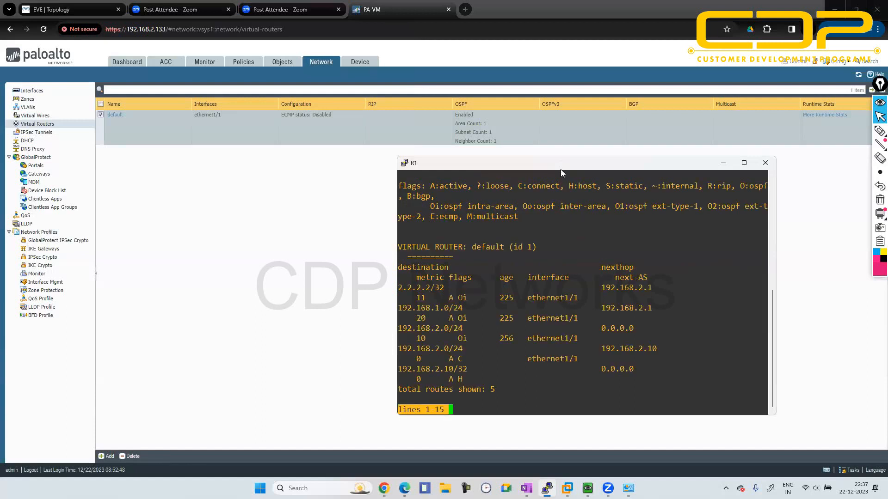
text(q)
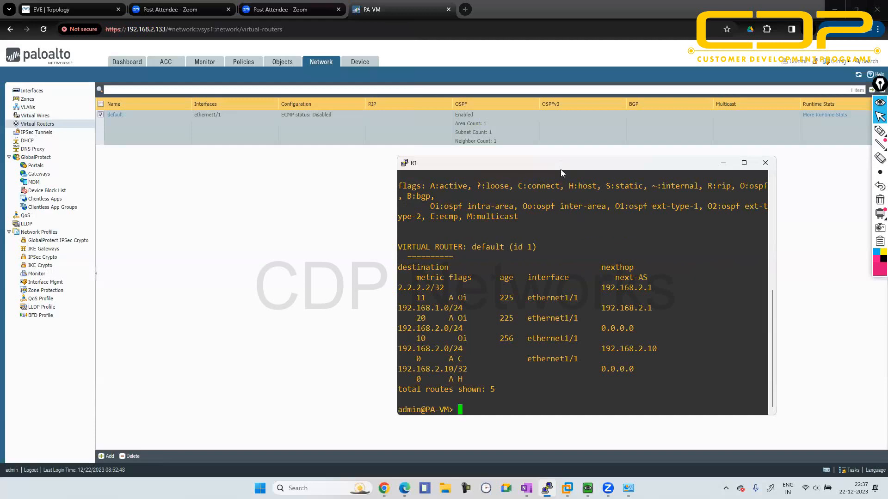
text(show routing route)
- Look up the route filter options and list only OSPF routes with show routing route type ospf
key(question)
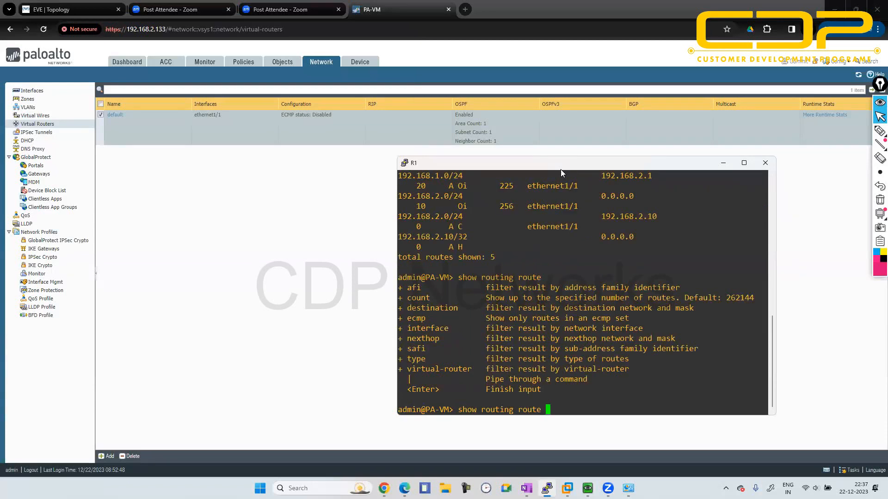
text(type)
key(question)
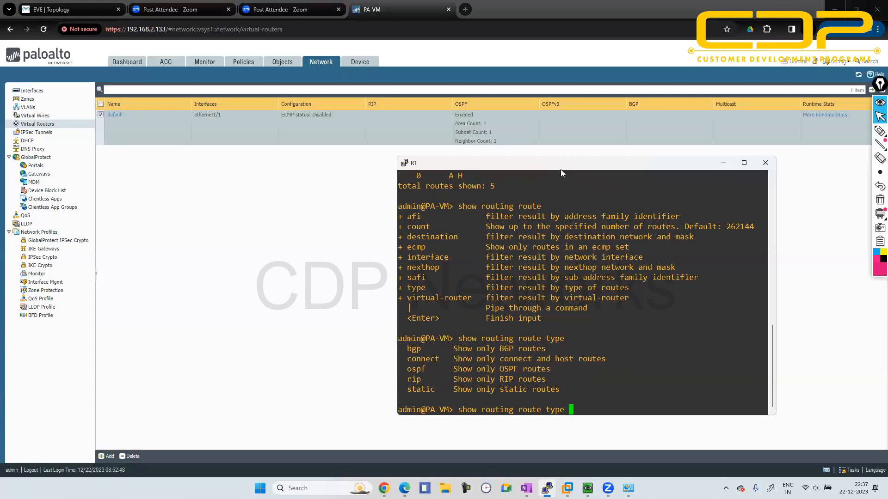
text(ospf)
key(Return)
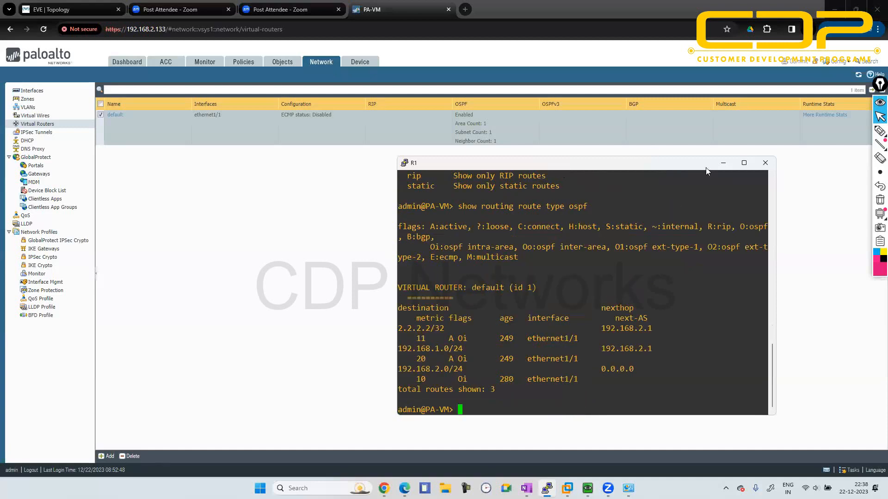
- Examine the default virtual router's route table in its runtime stats, and check the lab topology in EVE-NG
click(722, 163)
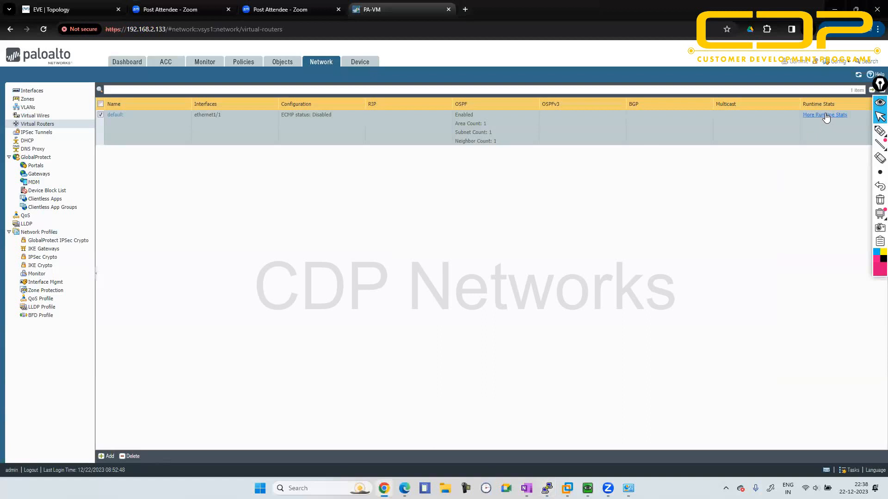
click(825, 115)
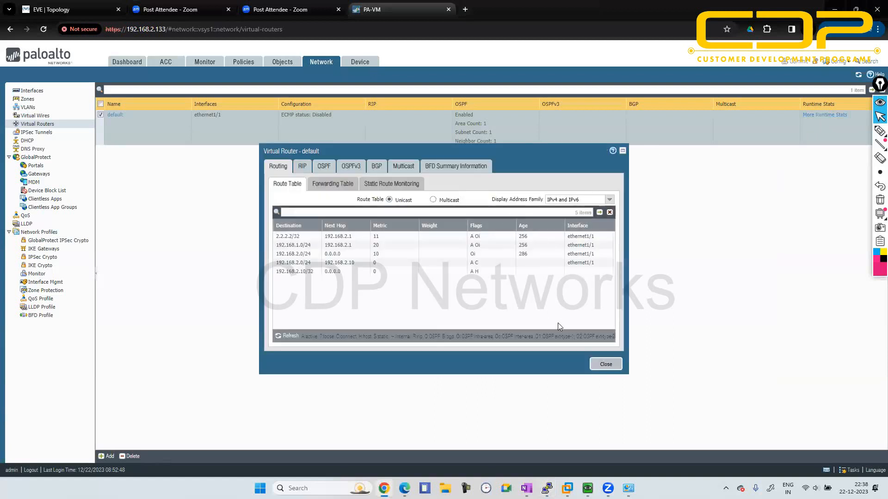
click(605, 364)
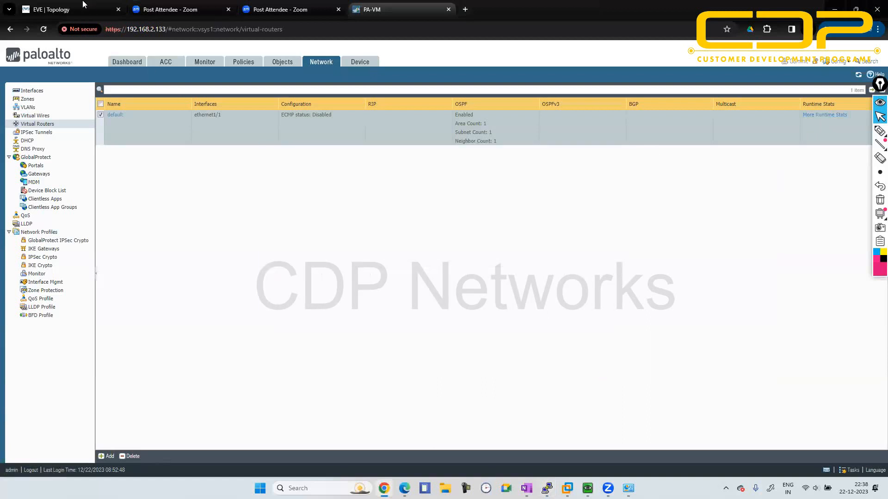
click(80, 4)
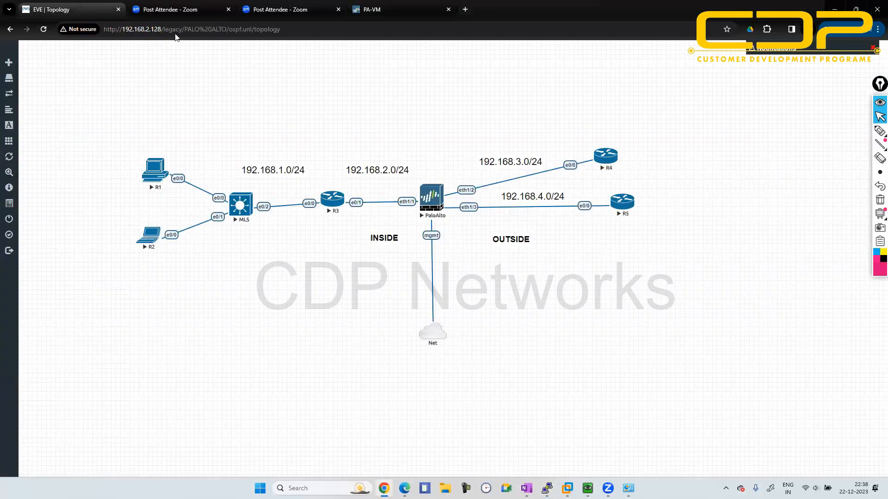
click(379, 8)
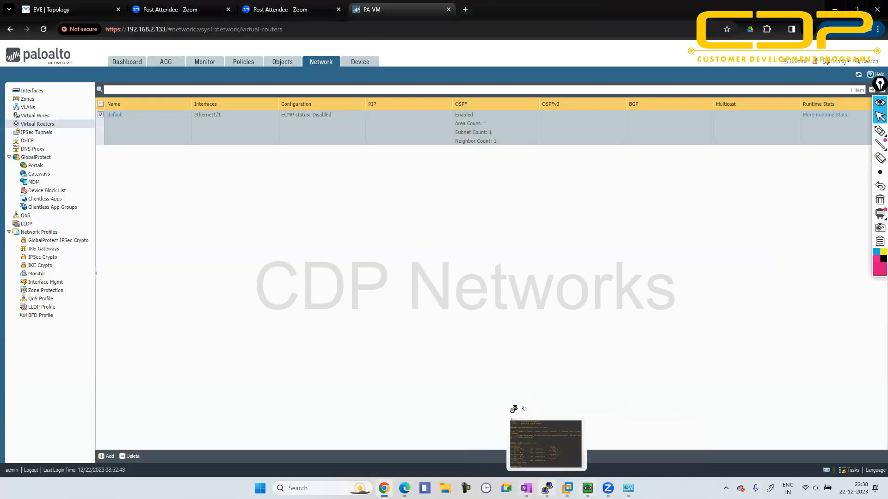
- Test reachability from the firewall's command line with ping host 2.2.2.2, and stop the ping
click(547, 488)
text(ping )
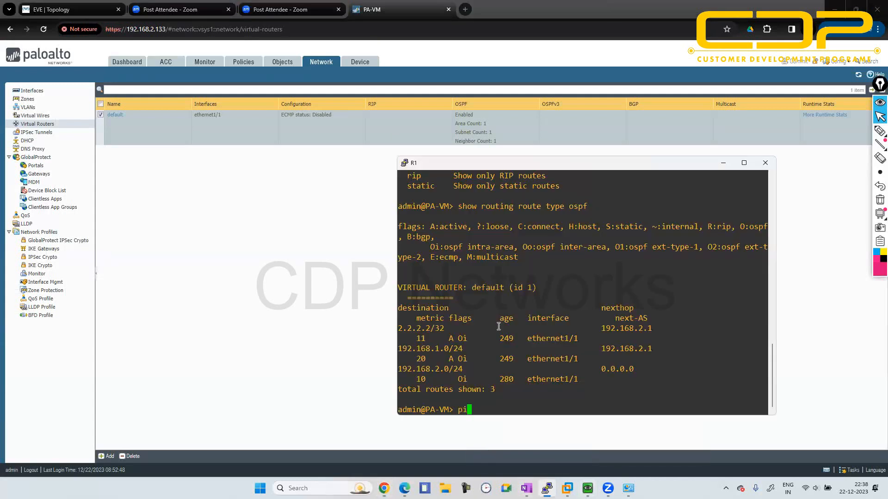
text(host 2.2.2.2)
key(Return)
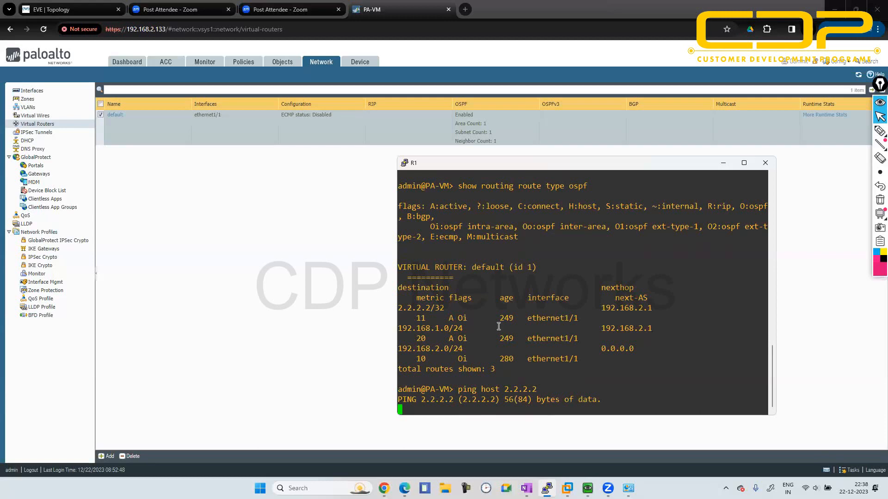
key(ctrl+c)
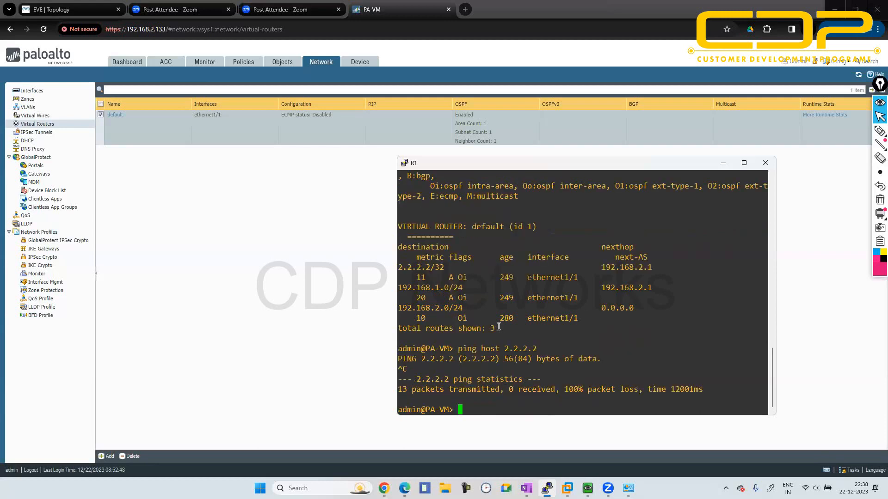
- Ping 2.2.2.2 with source address 192.168.2.10 using ping source 192.168.2.10 host 2.2.2.2, and stop the ping
text(ping source 192.168.1.)
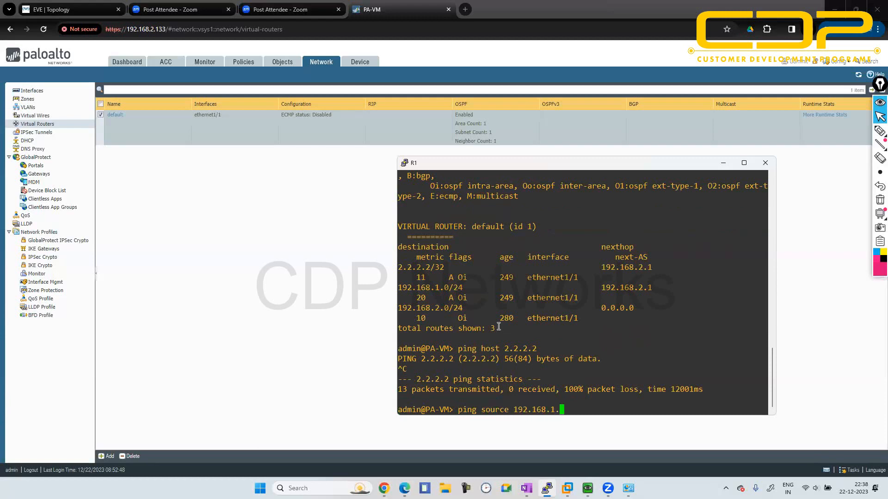
key(BackSpace)
key(BackSpace)
text(2.10b)
key(BackSpace)
text(sour)
key(BackSpace)
key(BackSpace)
key(BackSpace)
key(BackSpace)
text(host 2.2.2.2)
key(Return)
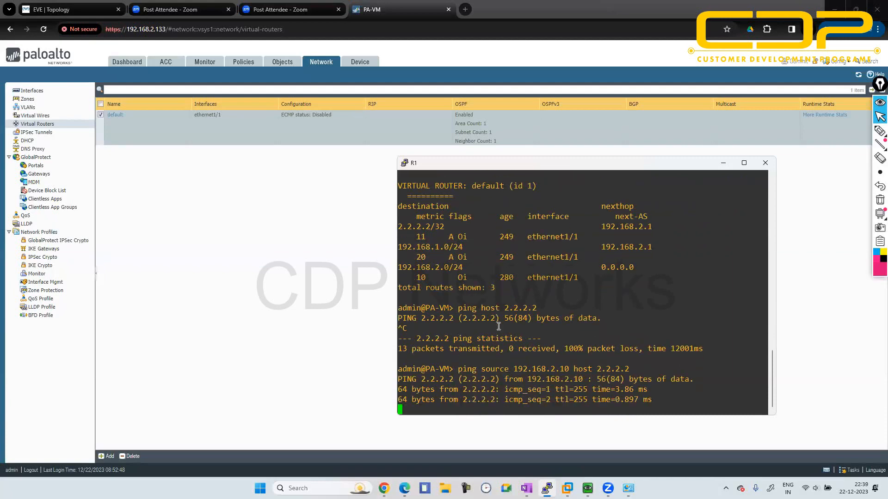
key(ctrl+c)
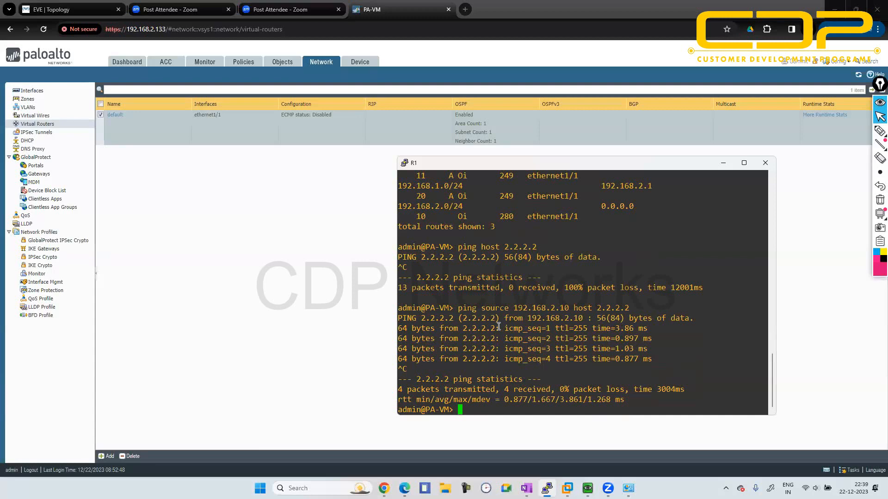
- Switch to the ospf lab topology in EVE-NG
click(69, 6)
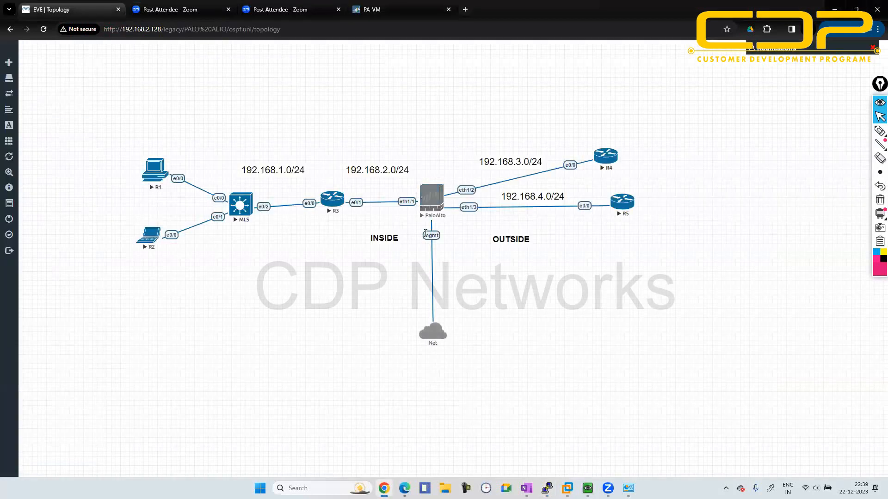
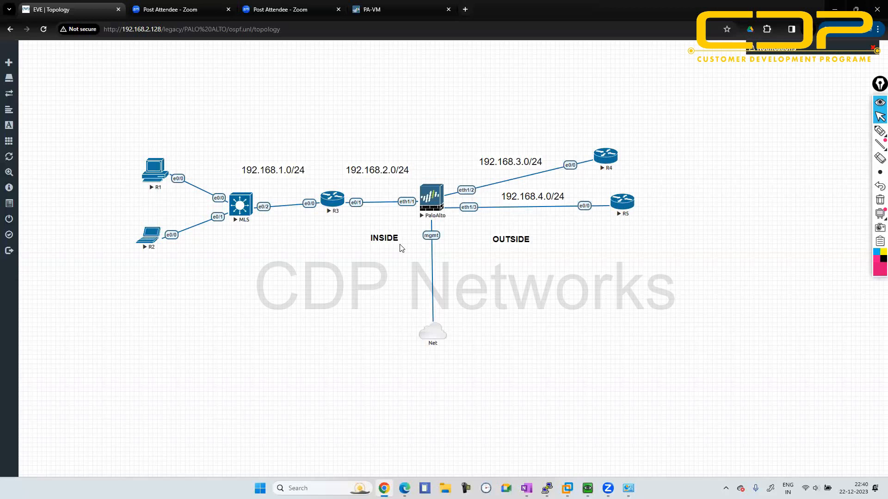
- Search the computer for WinSCP and launch it
key(super)
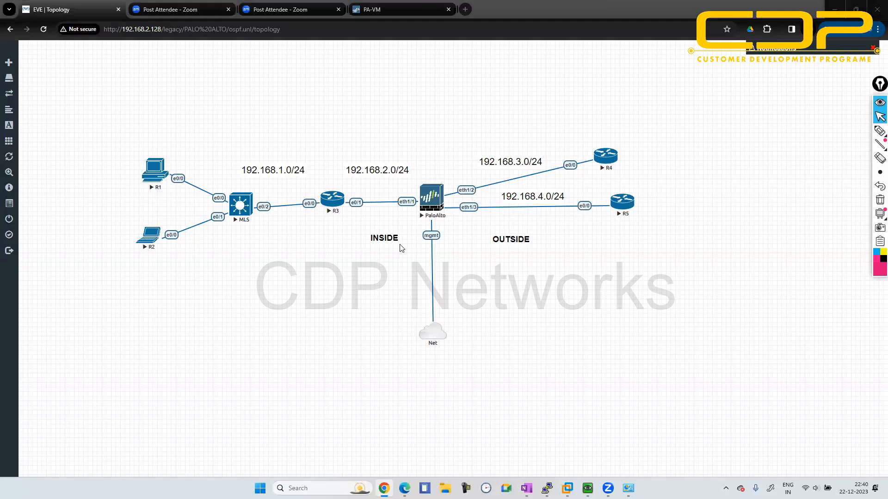
key(Escape)
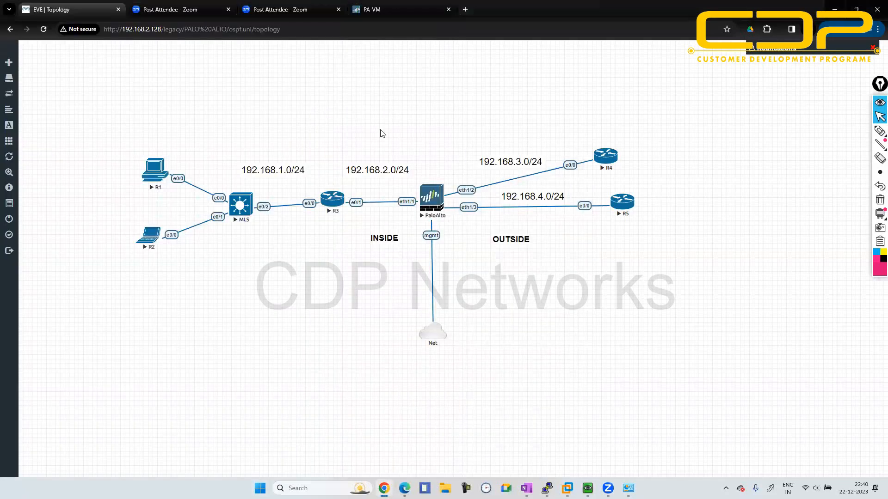
key(super)
text(wins)
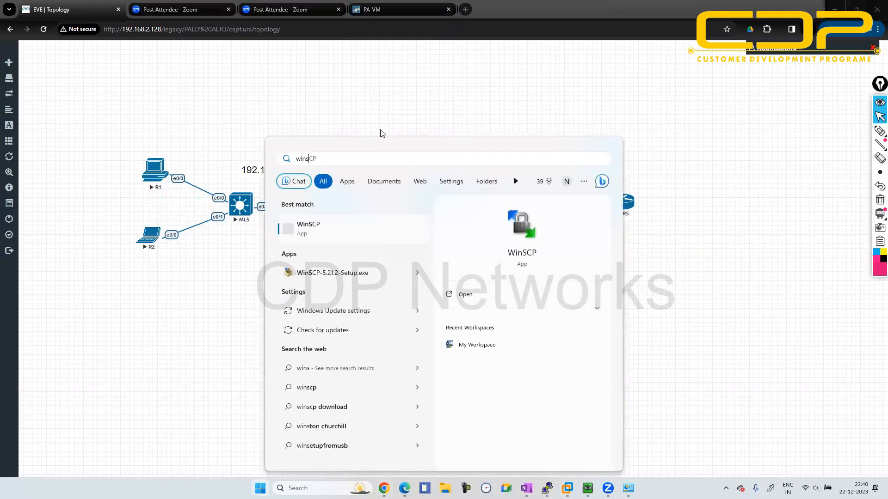
key(Escape)
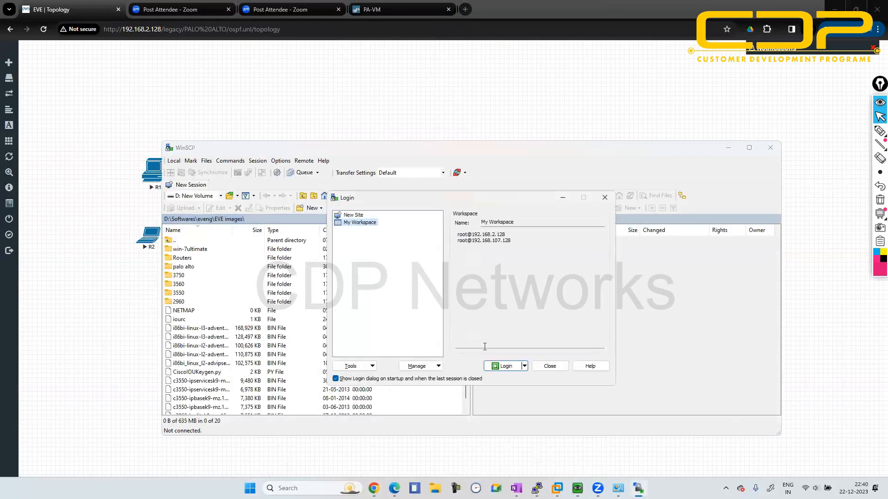
- Log in to the saved My Workspace sessions, skip the host key update, and enter the root account password for 192.168.2.128
click(504, 368)
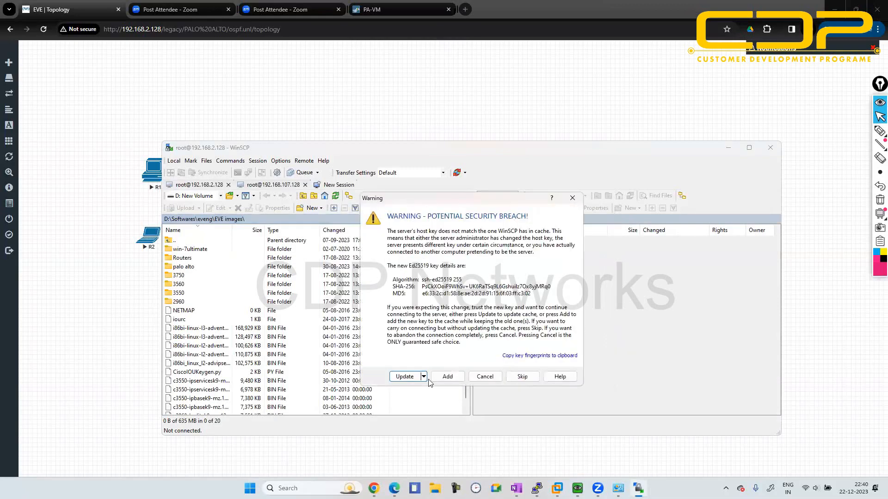
click(521, 378)
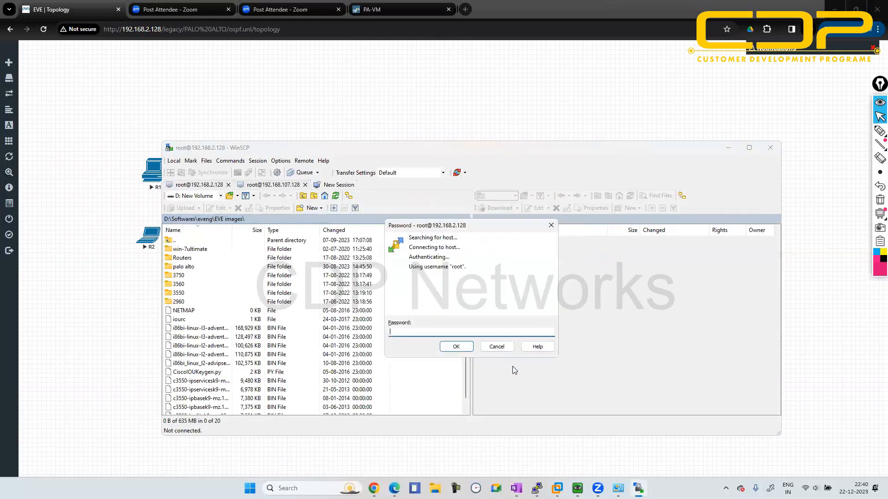
text(eve)
key(Return)
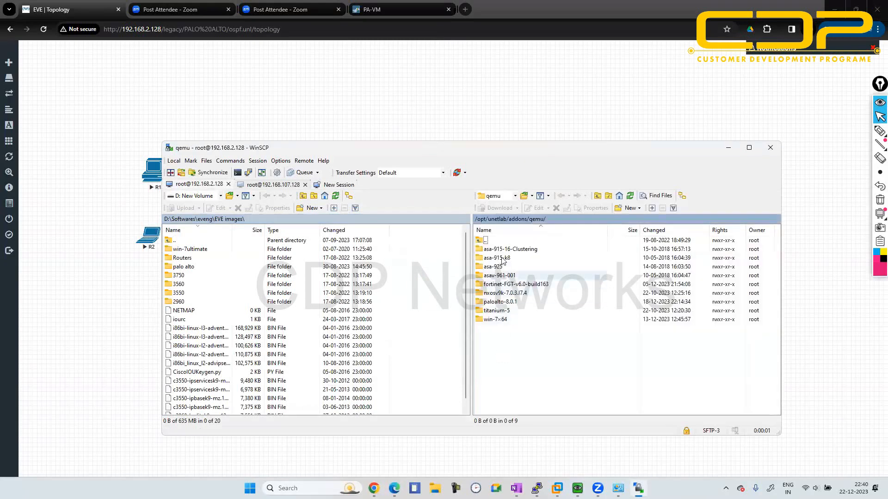
- Go up to the server's /opt directory and reopen the local EVE images folder inside D:\Softwares\eveng
click(481, 220)
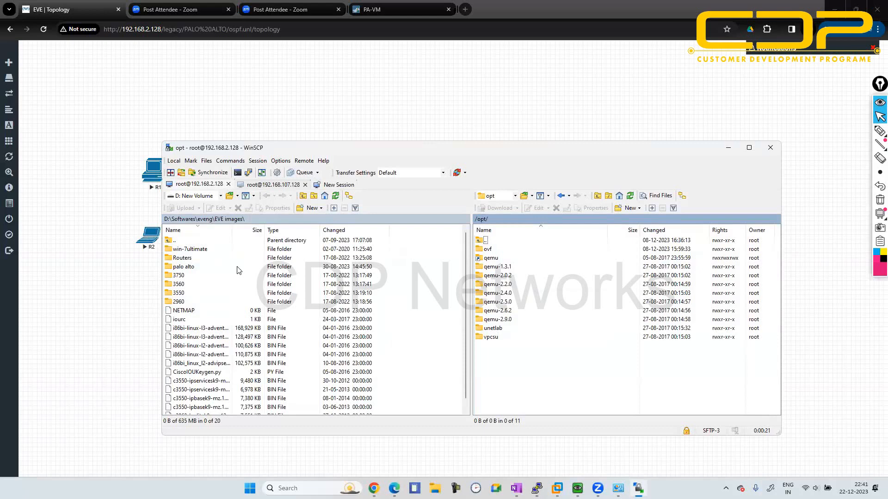
click(206, 220)
click(183, 252)
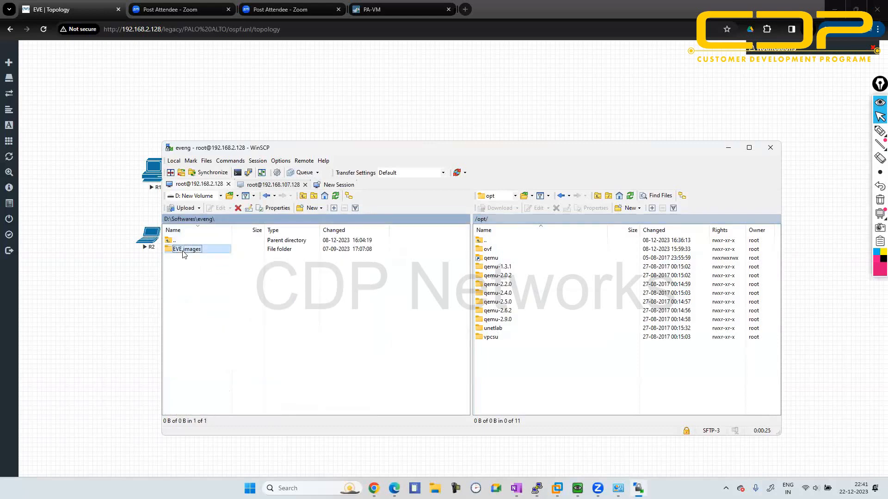
double_click(183, 254)
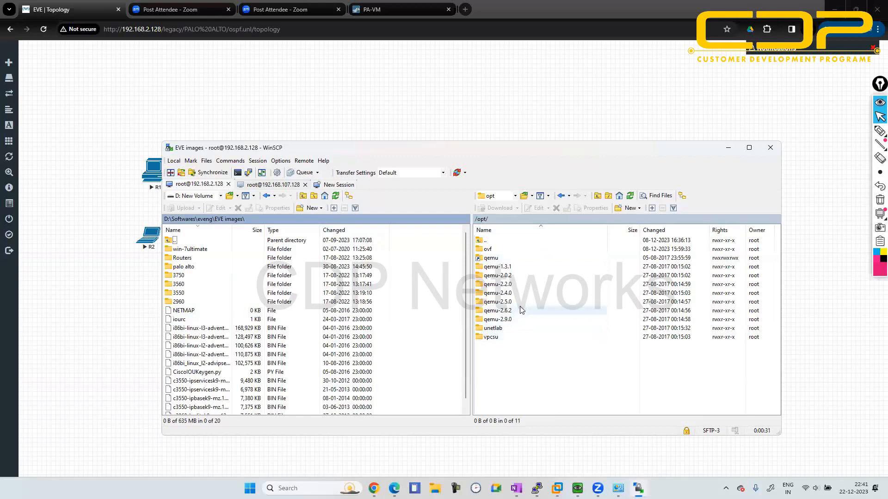
- Browse the server to /opt/unetlab/addons/iol/bin to view the IOL images, alongside the local image files
double_click(507, 329)
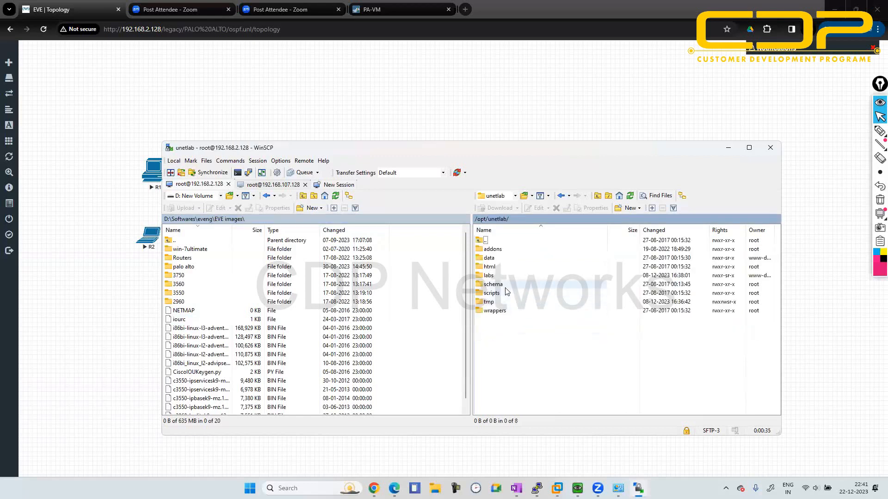
double_click(506, 249)
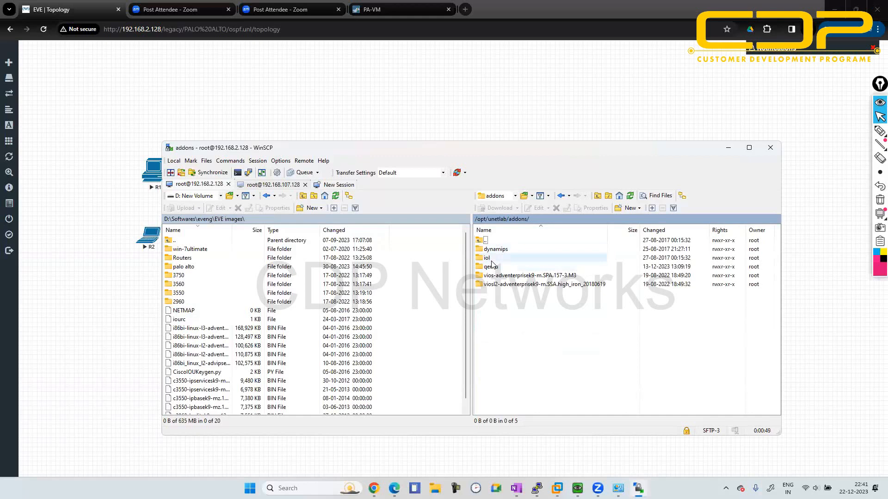
double_click(486, 258)
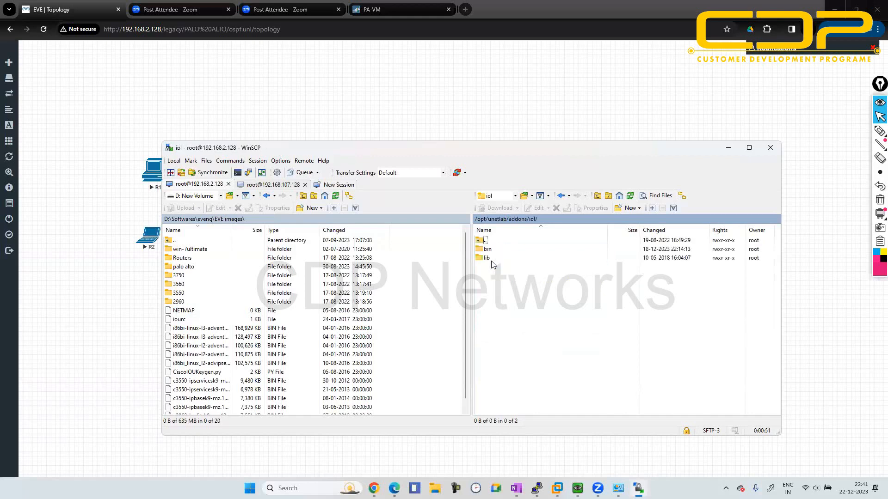
scroll(325, 331, down, 1)
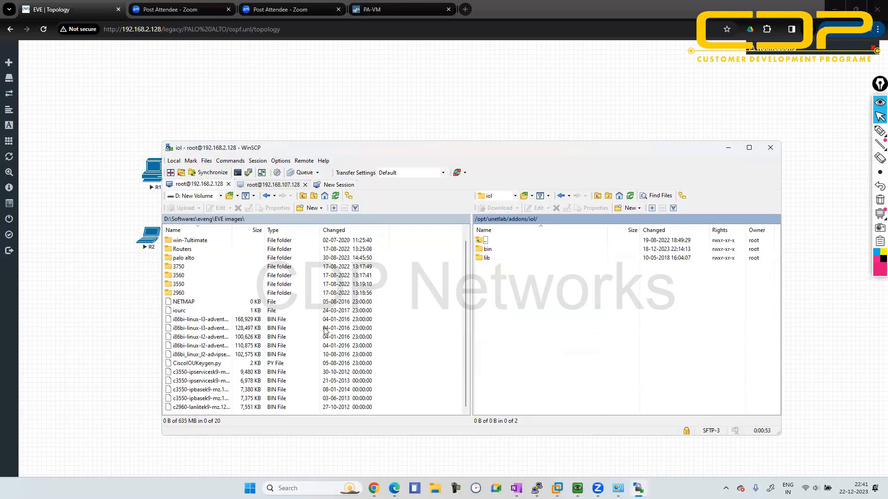
double_click(499, 251)
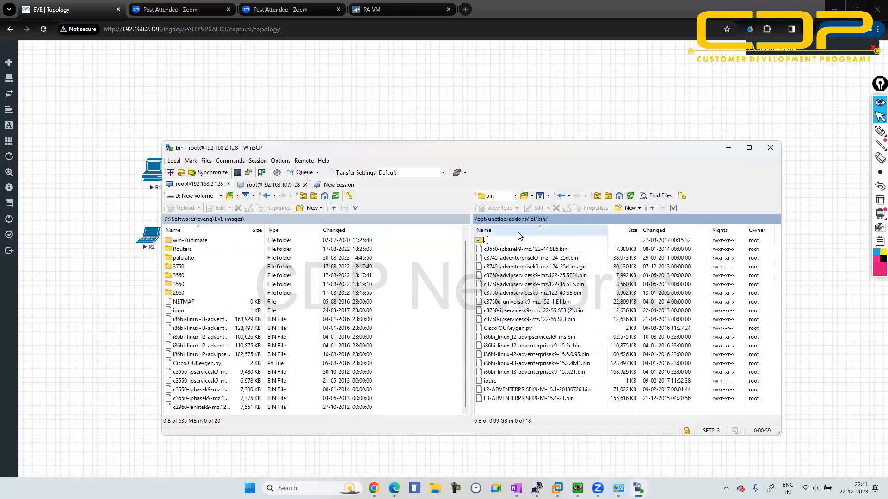
- Review the image folders in /opt/unetlab/addons/qemu on the server and open the paloalto-8.0.1 folder
click(515, 220)
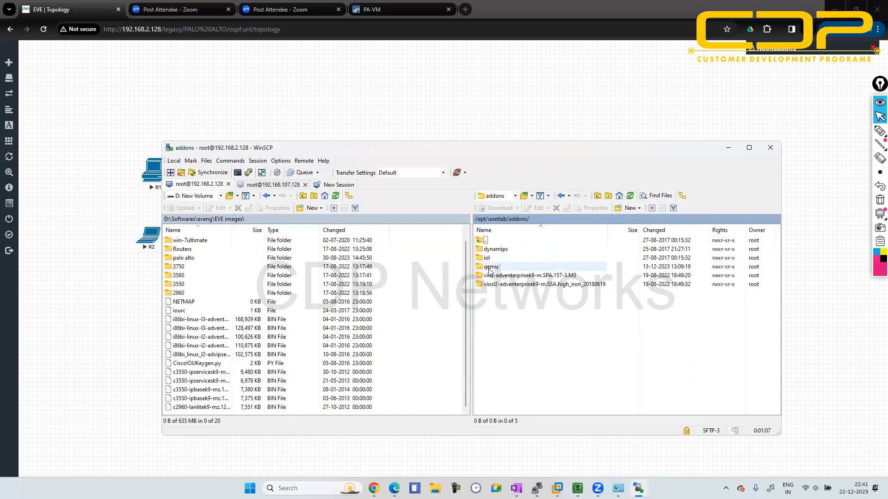
double_click(488, 267)
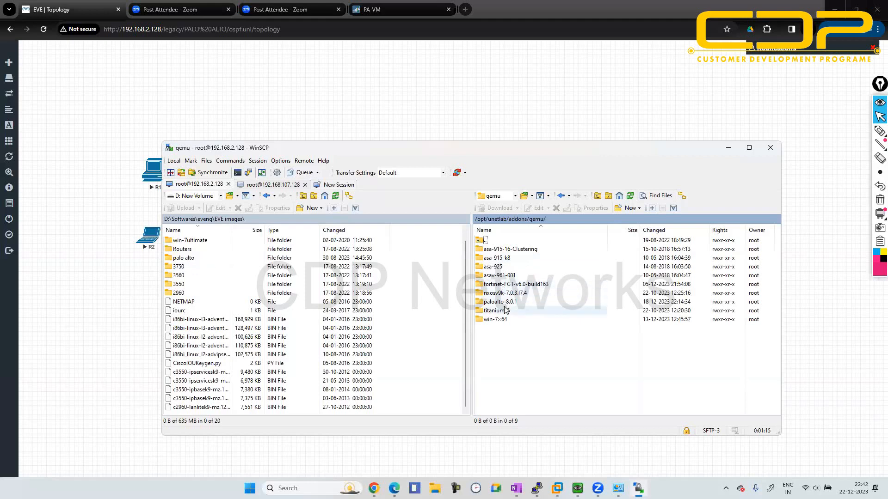
click(503, 303)
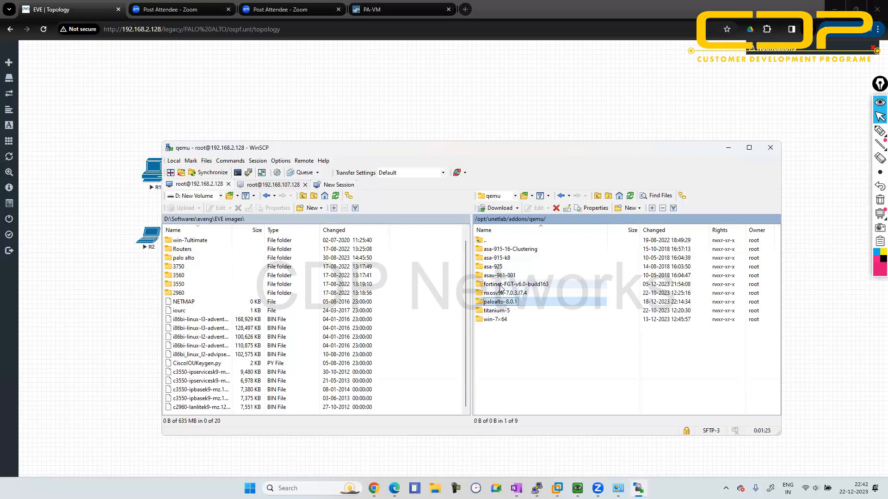
click(496, 267)
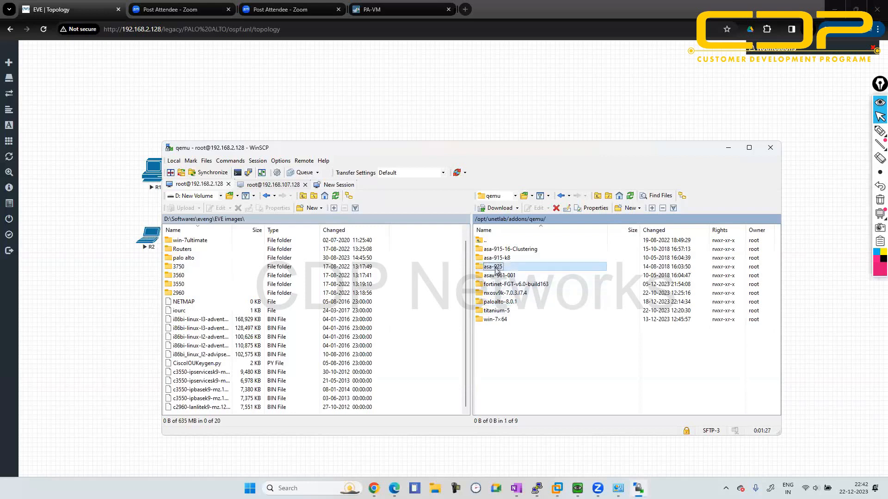
click(495, 302)
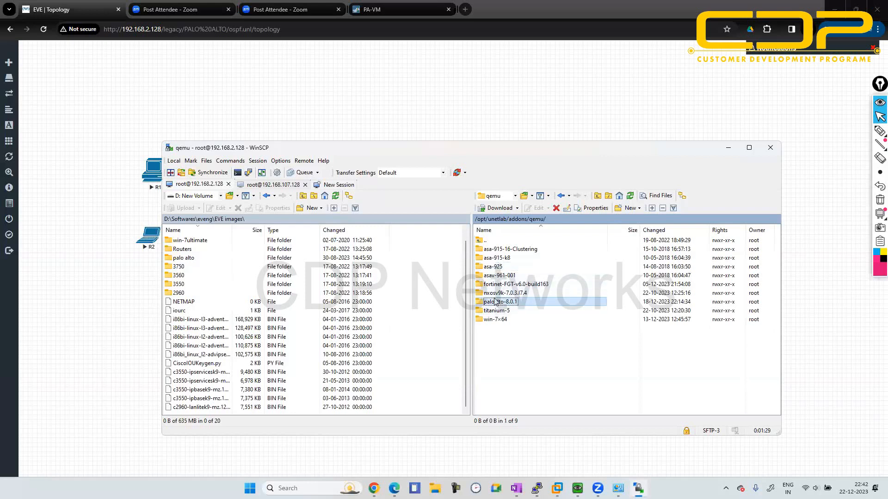
click(491, 322)
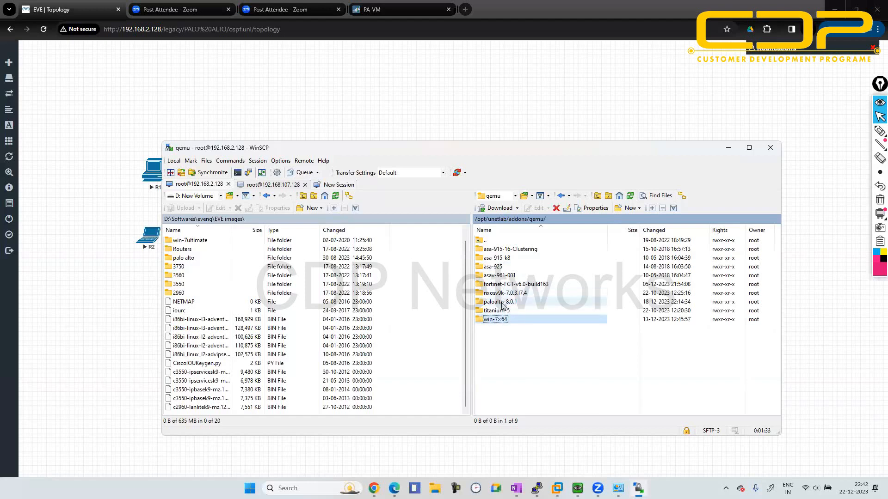
double_click(503, 302)
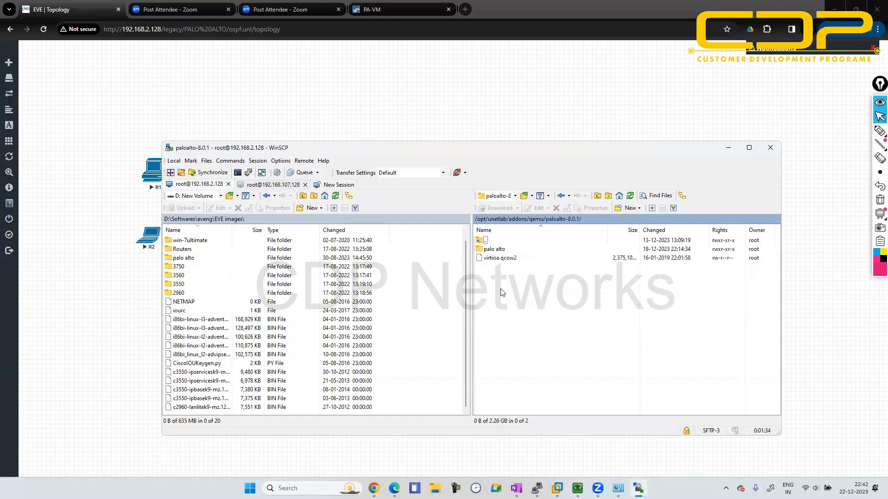
- Show the file operations available for virtioa.qcow2, including Rename, and close WinSCP with its sessions
click(486, 262)
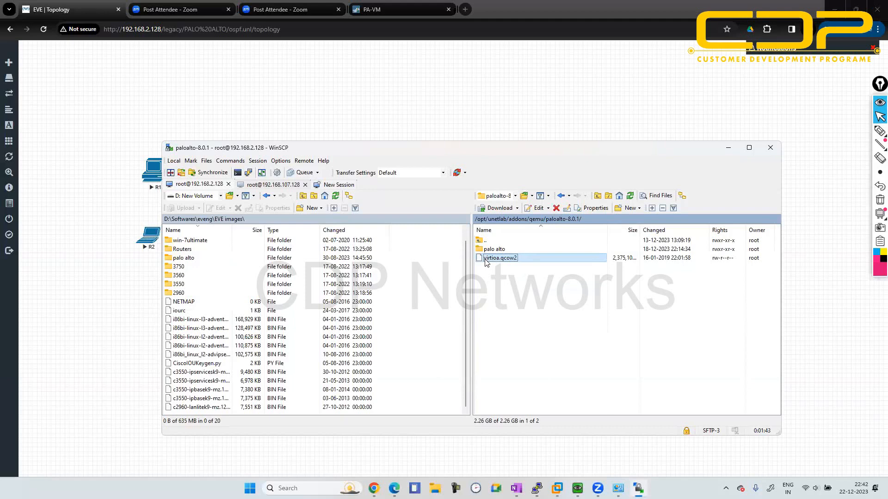
right_click(487, 262)
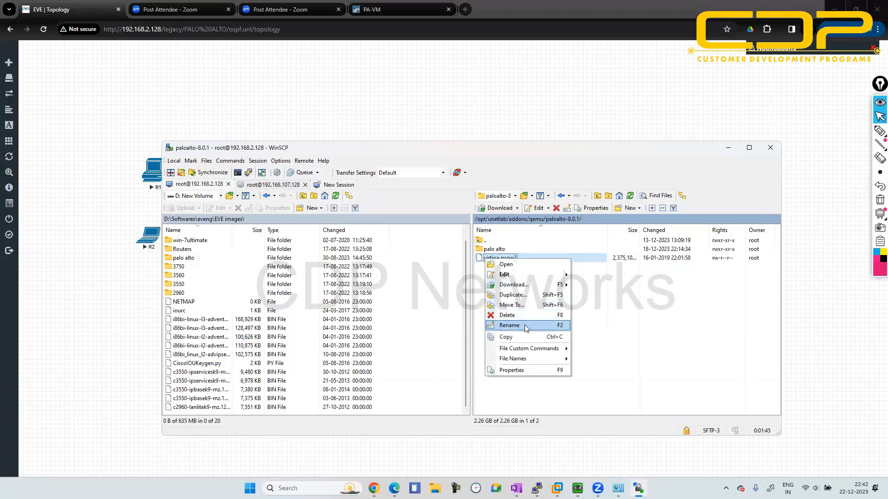
click(605, 322)
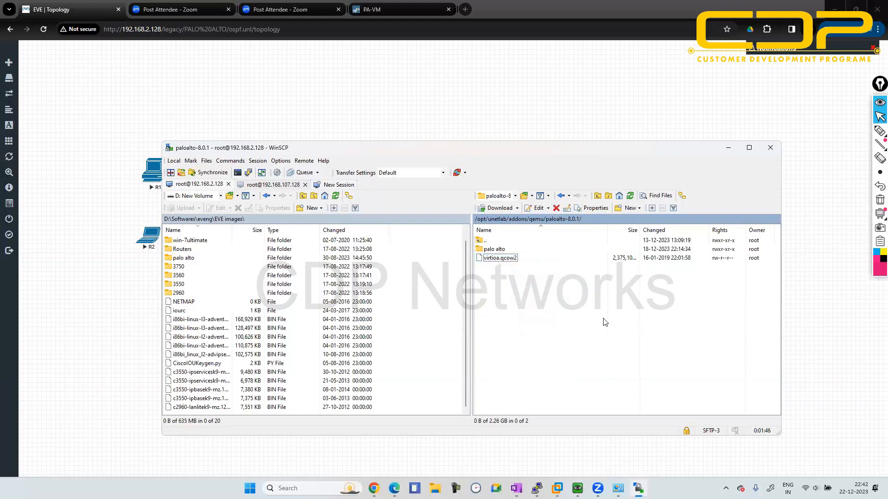
click(770, 148)
click(474, 319)
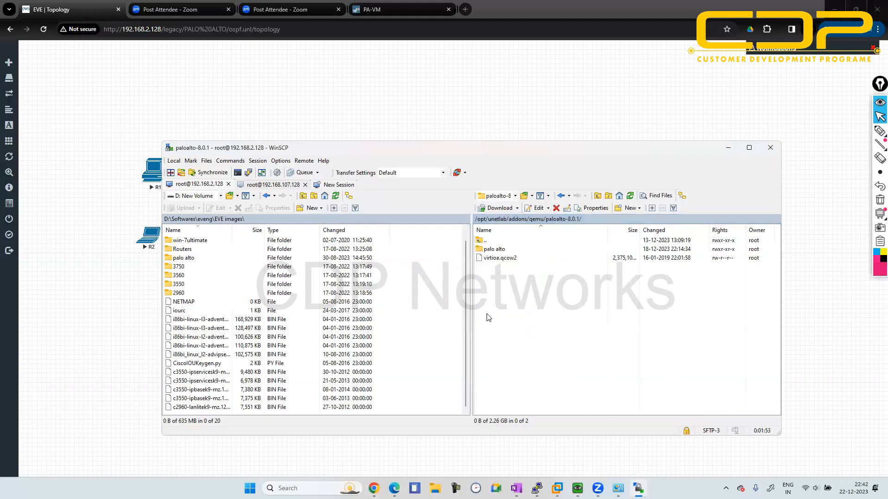
- Switch to the EVE virtual machine in VMware Workstation and activate its console
mouse_move(567, 488)
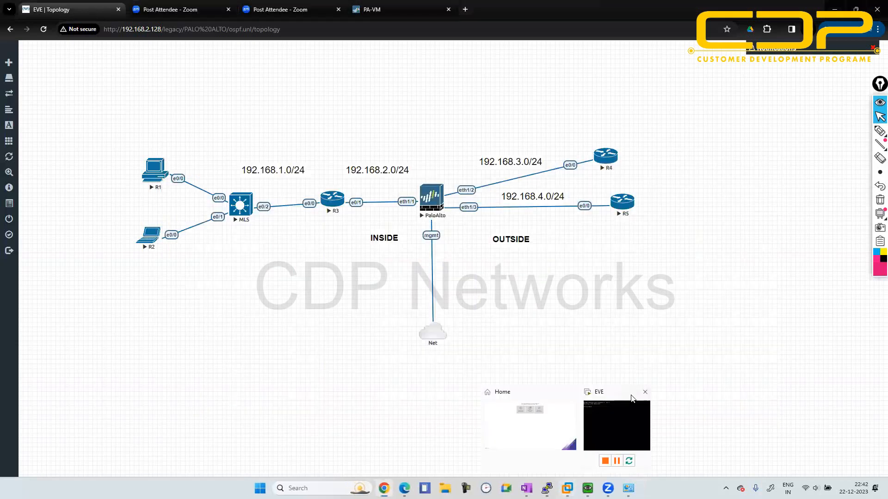
click(631, 396)
click(350, 164)
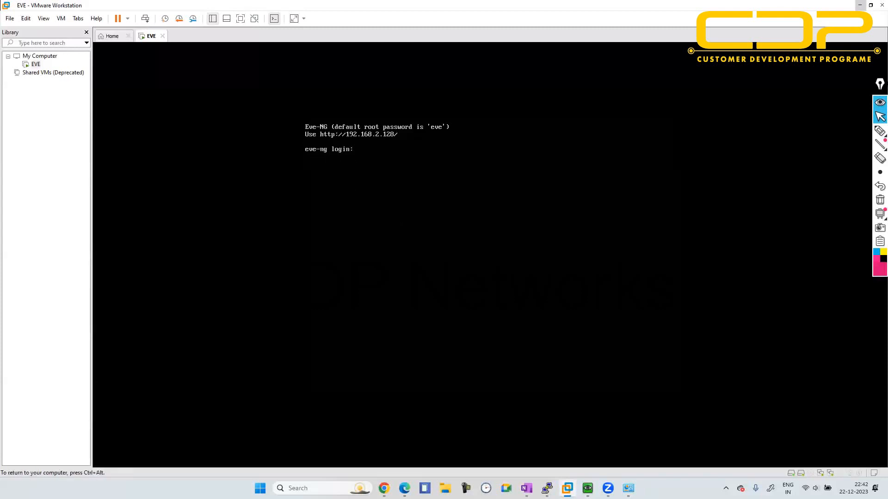
- Try to log in to the eve-ng console with the usernames admin and root
text(admin)
key(Return)
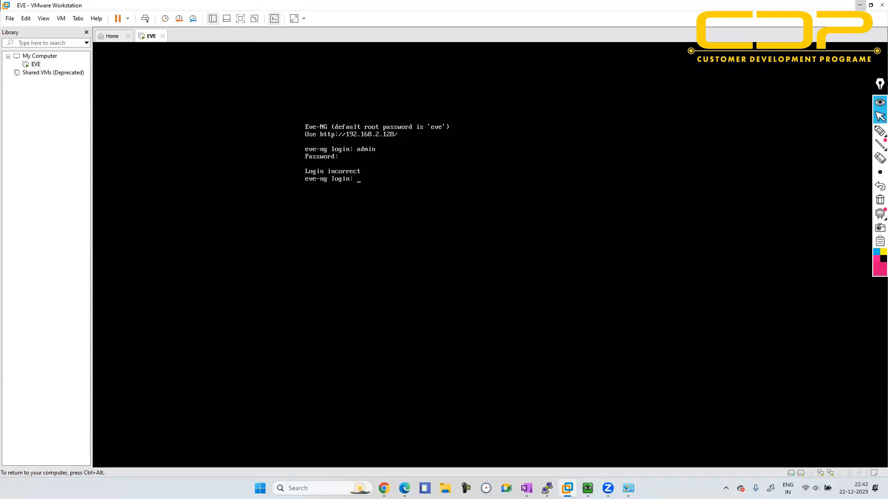
text(root)
key(Return)
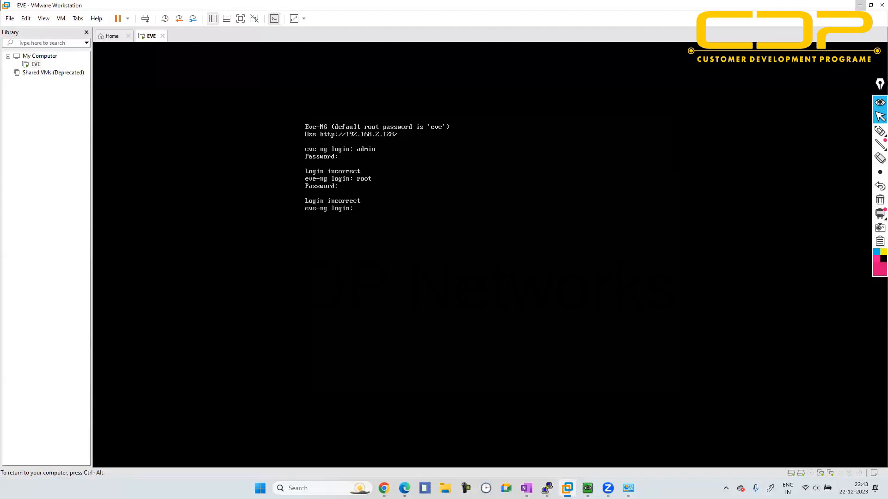
text(admin)
key(Return)
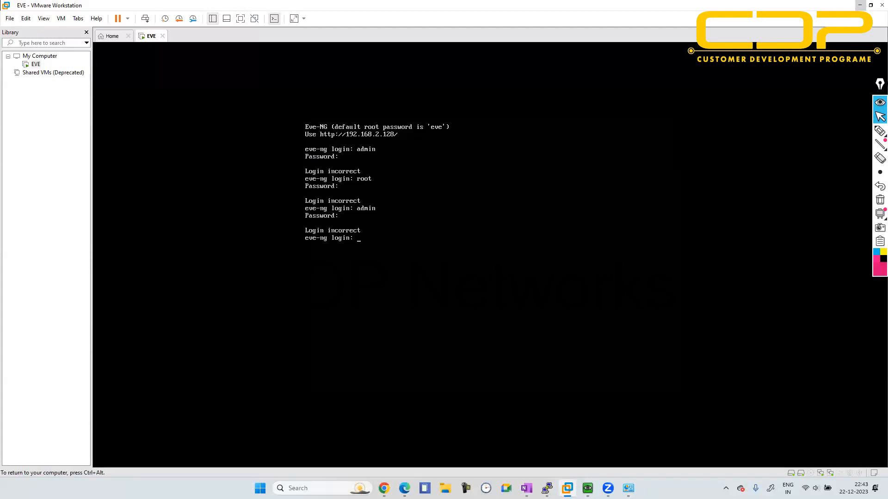
- Log in to the eve-ng console as root, entering the root account password
text(root)
key(Return)
text(eve)
key(Return)
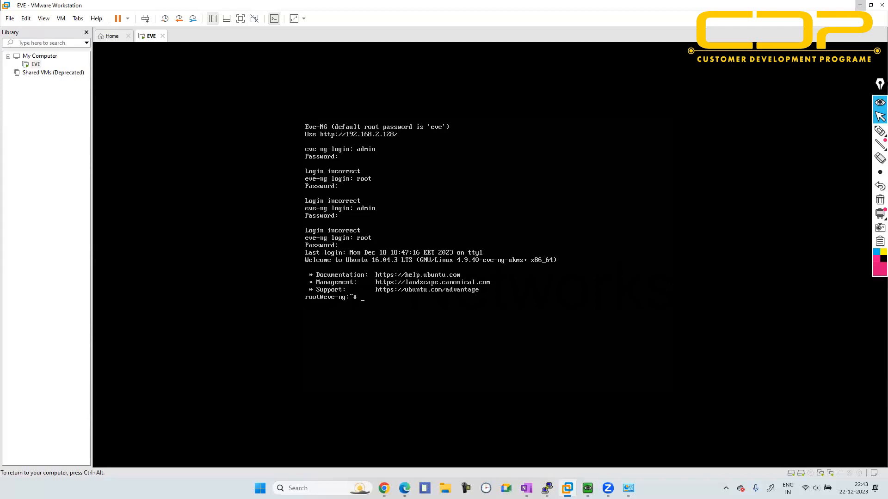
- Leave the VM console, switch to Chrome and search the web in a new tab for "fix permissions eve-ng"
key(ctrl+alt)
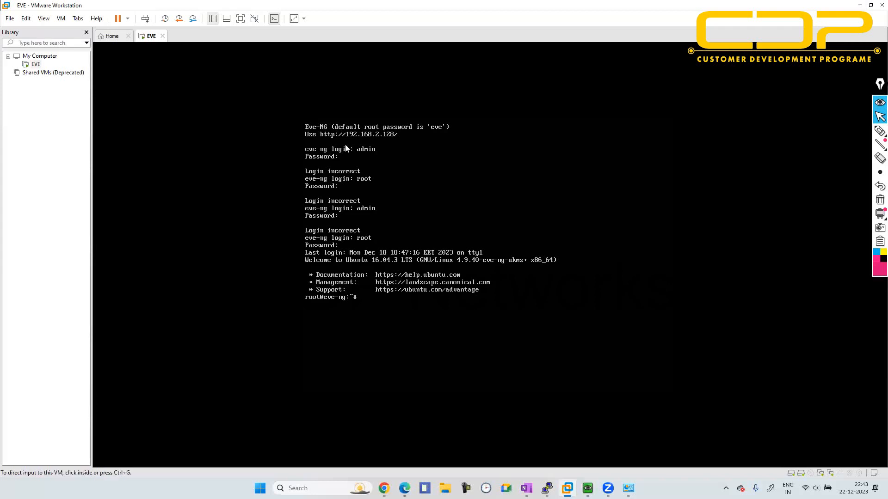
click(858, 6)
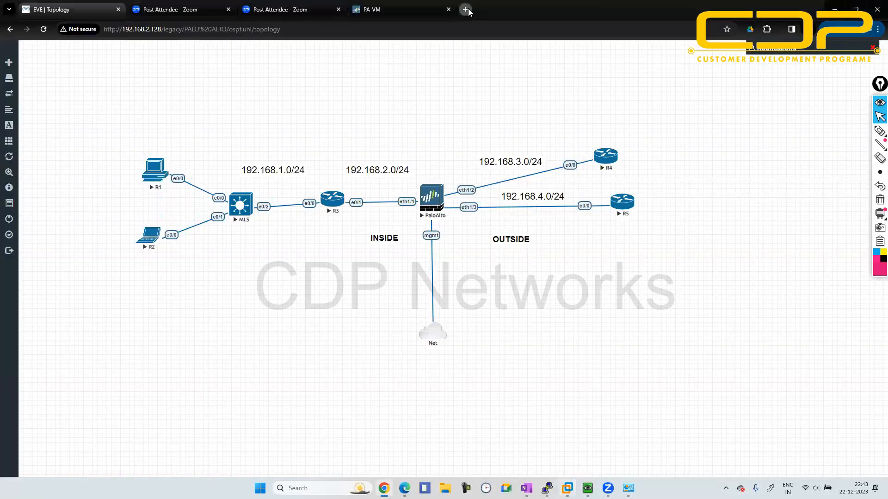
click(466, 9)
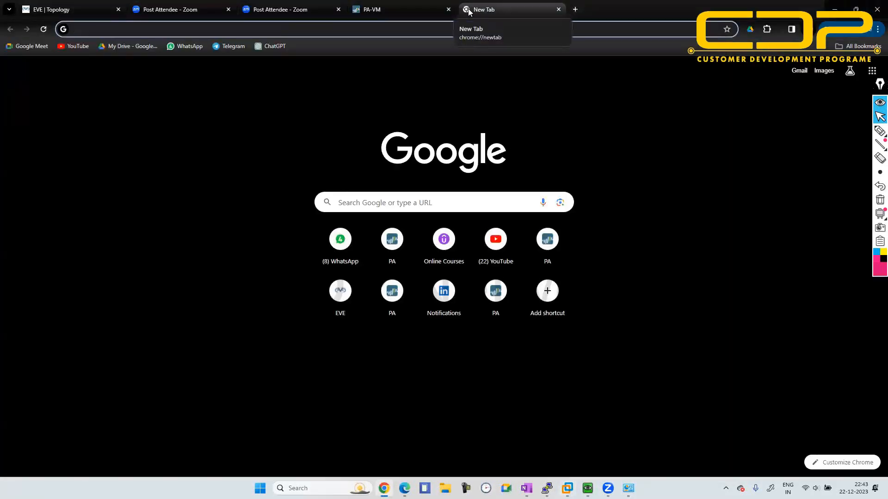
text(fix)
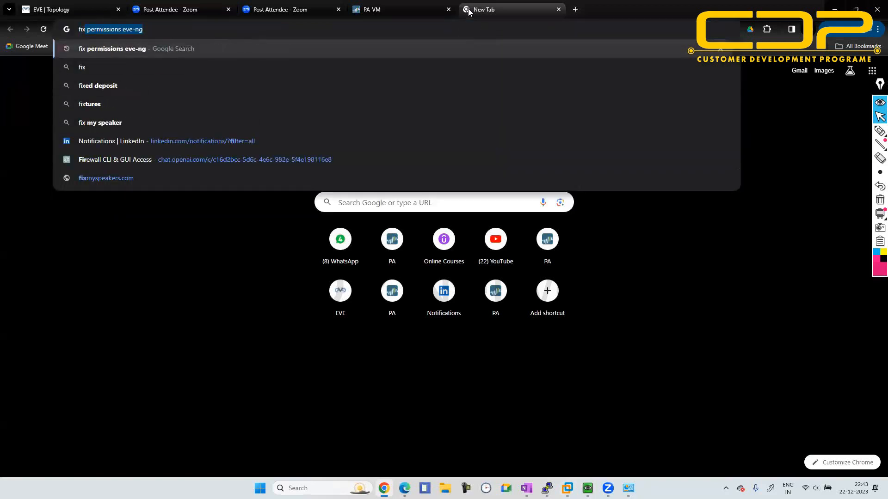
key(Return)
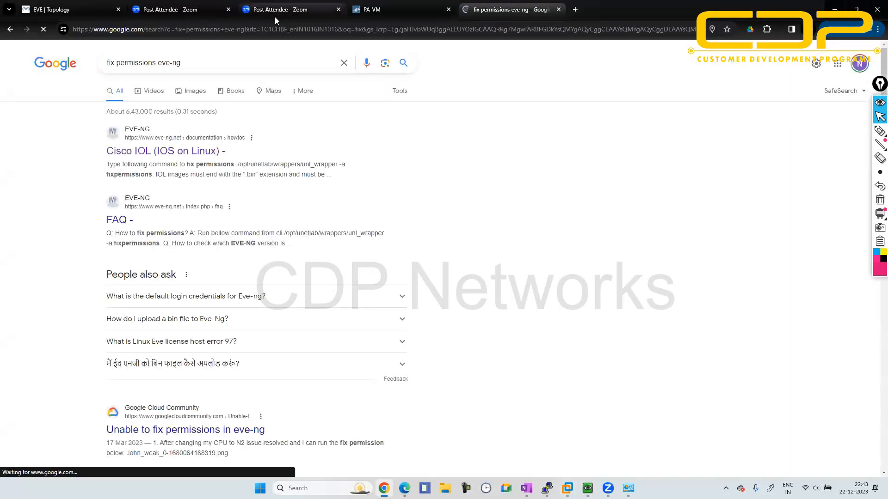
- Open the EVE-NG Cisco IOL (IOS on Linux) guide and select its command for fixing permissions for copying
click(193, 153)
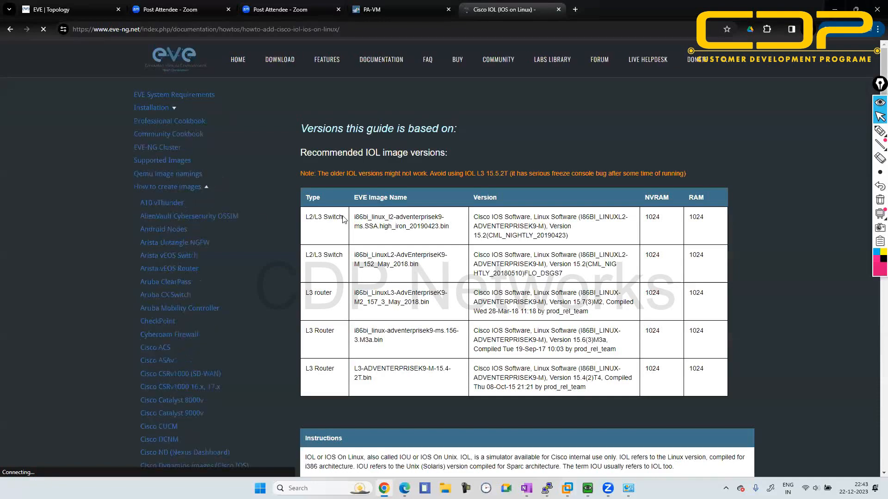
scroll(344, 219, down, 3)
scroll(343, 216, down, 4)
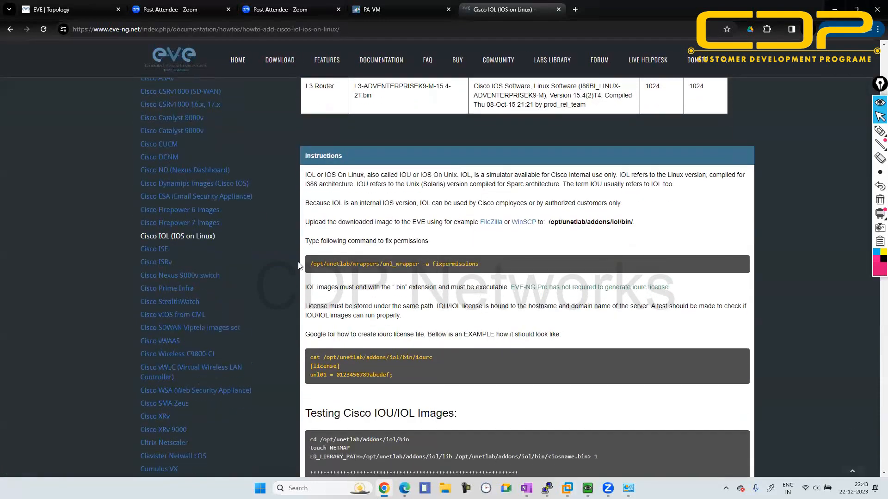
drag(307, 266, 479, 268)
key(super+c)
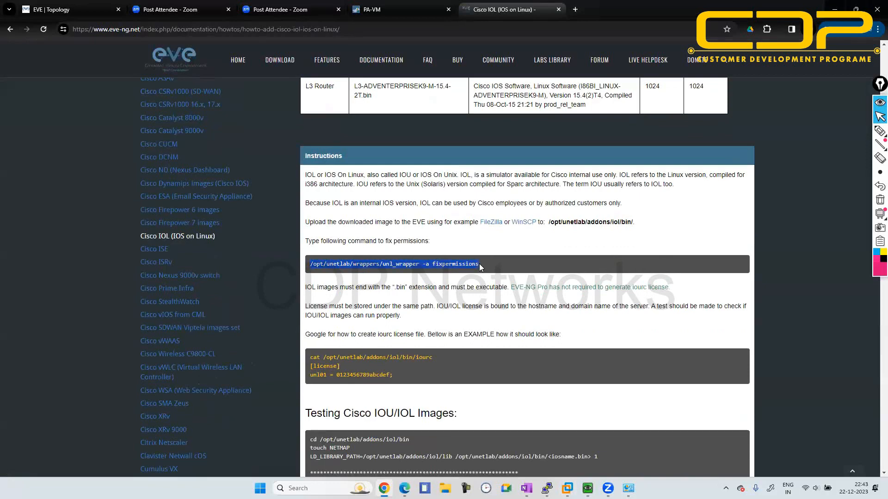
- Switch to the EVE console in VMware Workstation, paste the command /opt/unetlab/wrappers/unl_wrapper -a fixpermissions and run it
mouse_move(566, 488)
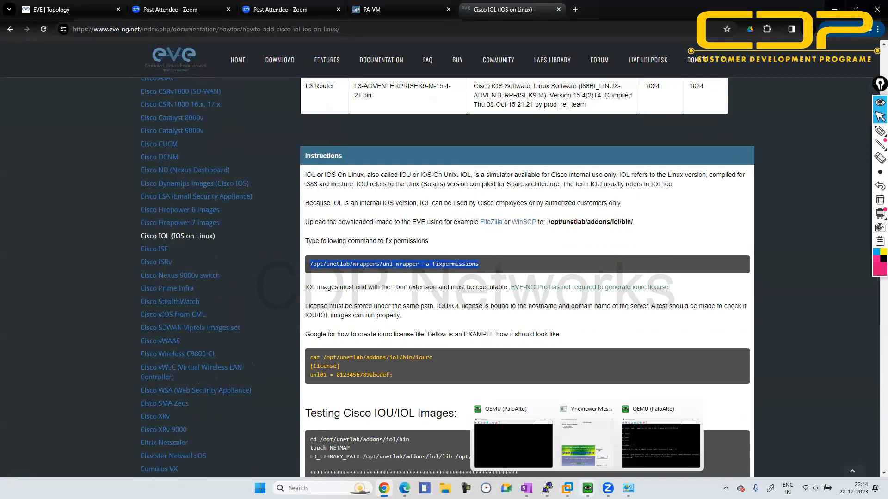
click(609, 420)
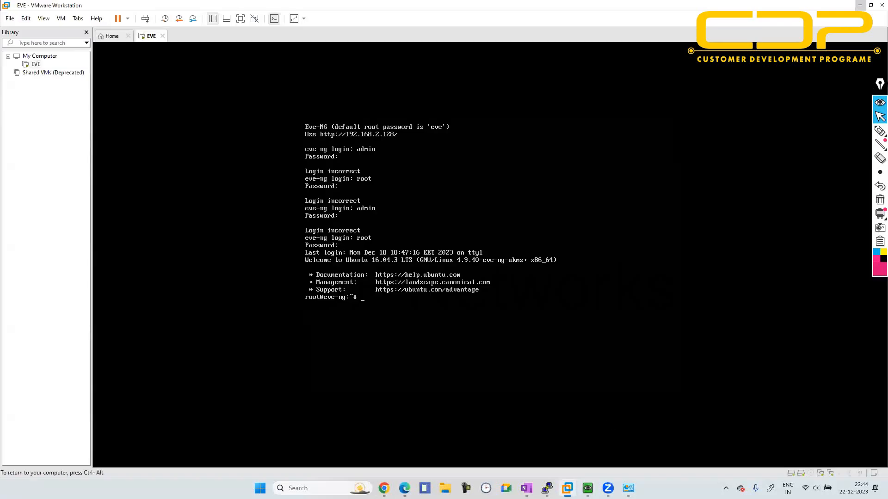
key(ctrl+v)
key(BackSpace)
key(ctrl+alt)
click(25, 19)
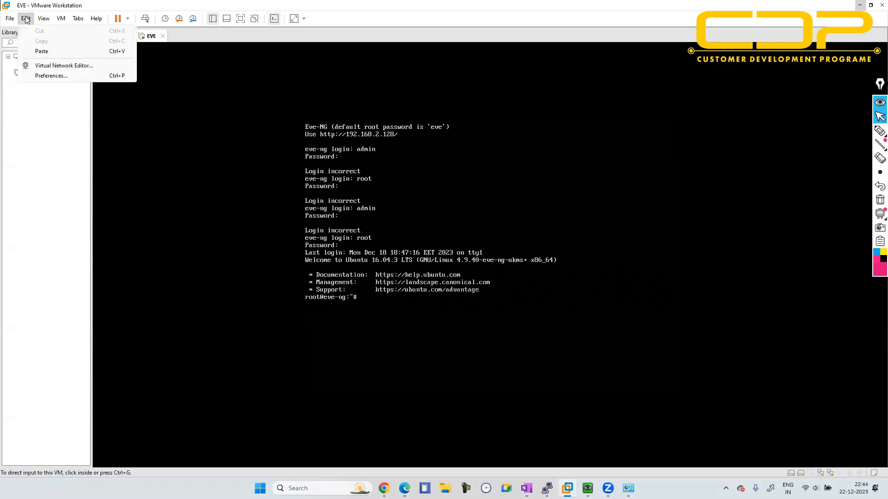
click(39, 52)
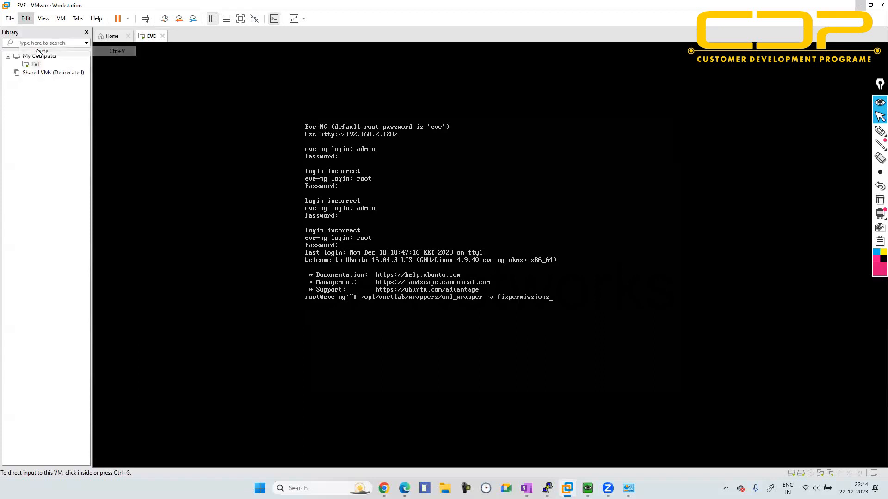
click(162, 126)
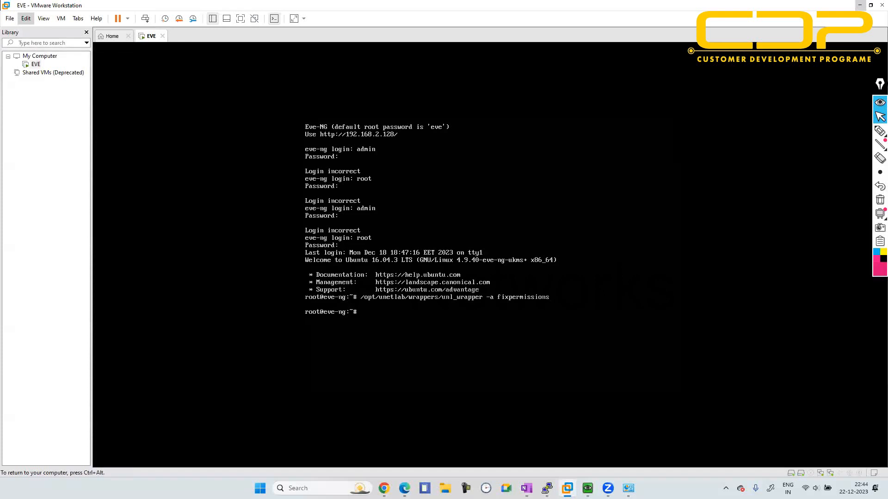
- Paste the same unl_wrapper fixpermissions command into the eve-ng console and run it a second time
key(ctrl+alt)
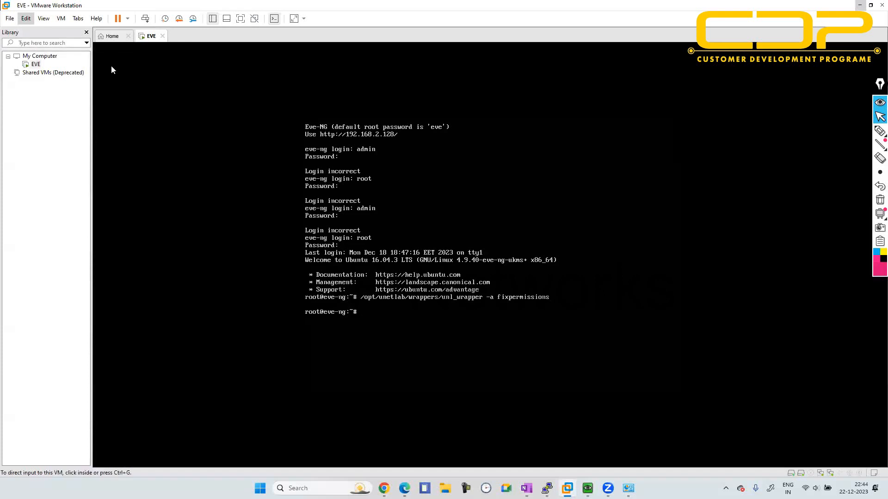
click(24, 18)
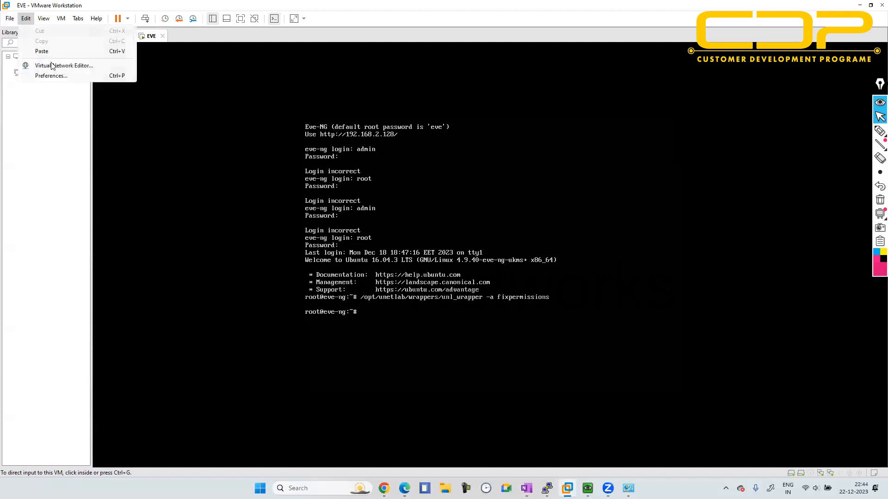
click(52, 52)
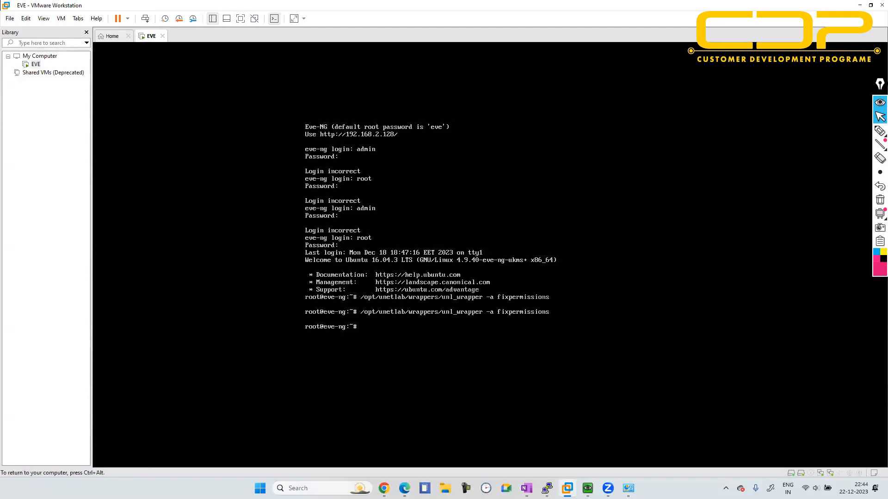
- Release and minimise the VMware console and return to the EVE OSPF topology in Chrome
key(ctrl+alt)
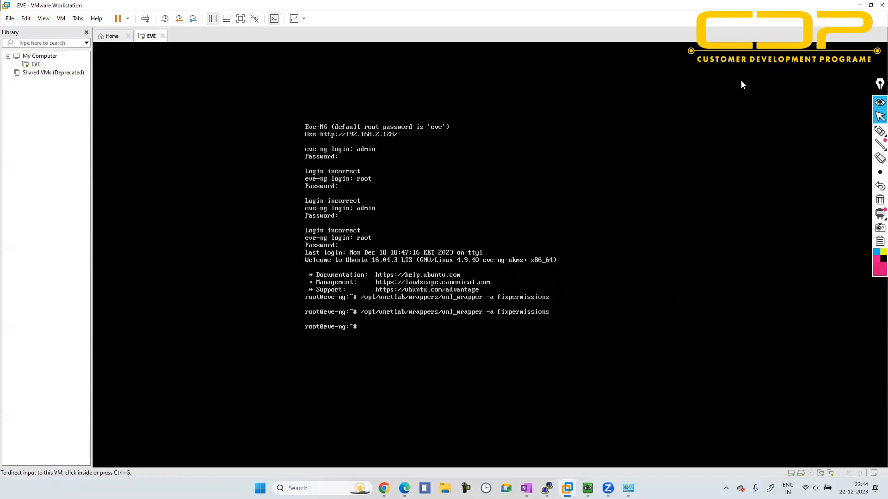
click(860, 5)
click(51, 9)
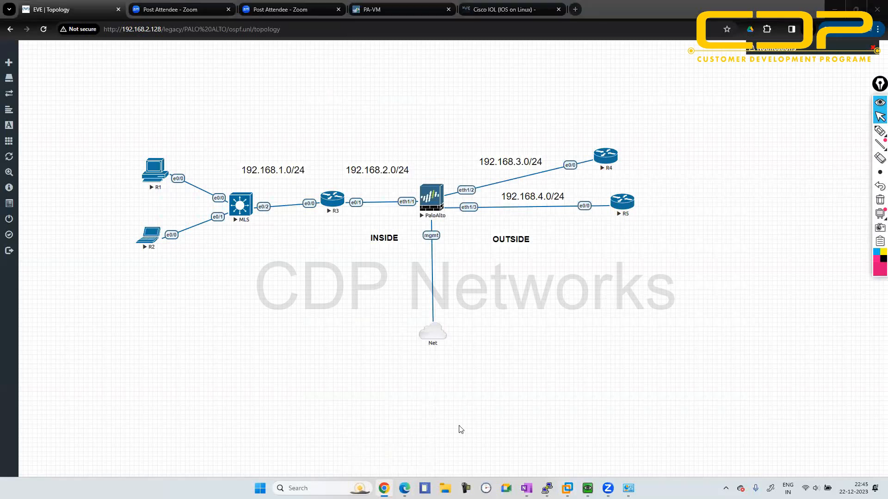
- Switch to Edge, open the PaloAlto Firewall Syllabus (Free Training) PDF and review its topics from Day 1 to Day 5
mouse_move(567, 488)
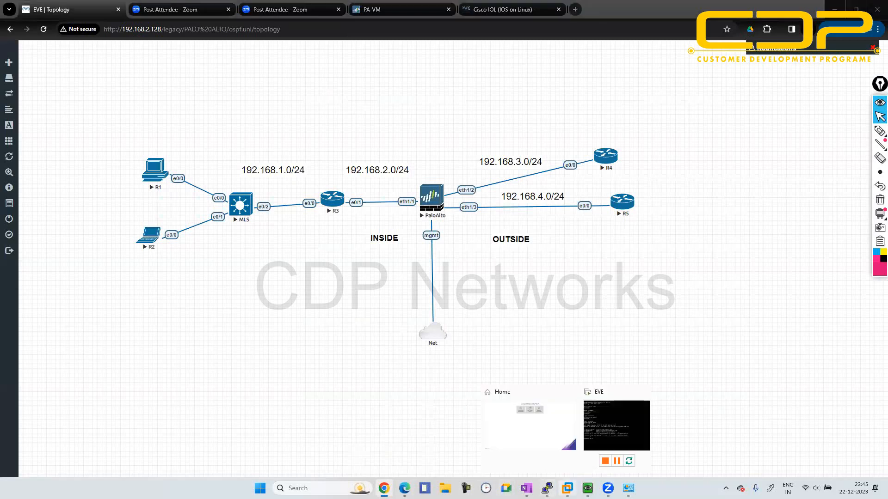
mouse_move(526, 488)
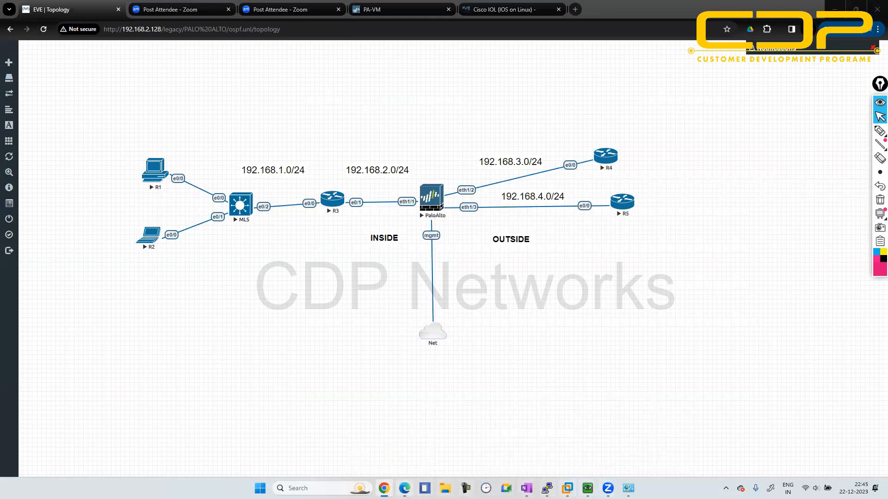
click(404, 488)
mouse_move(3, 357)
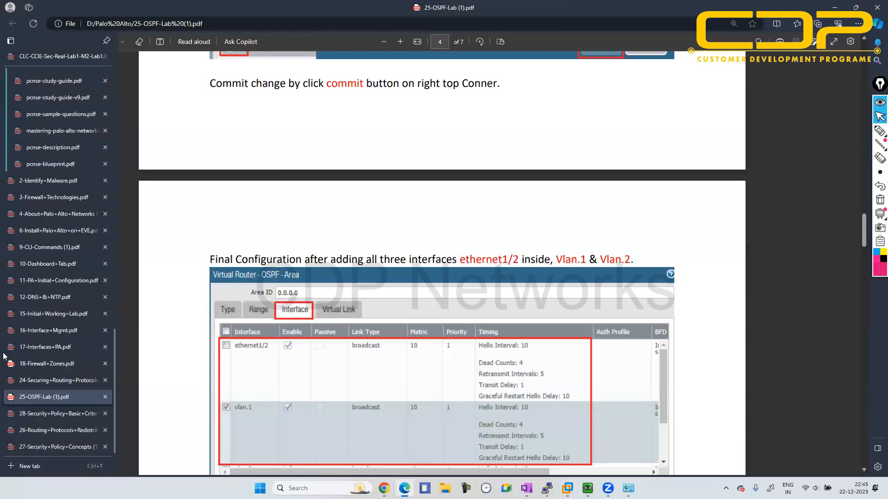
scroll(35, 313, up, 3)
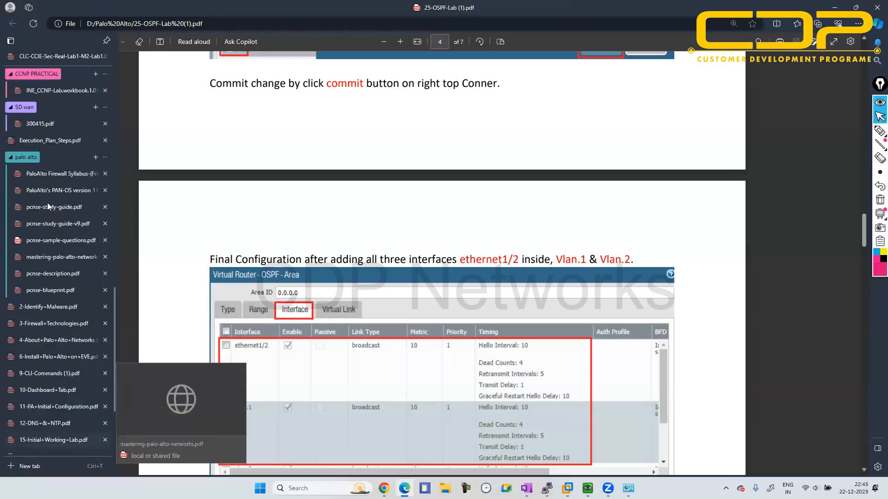
click(45, 174)
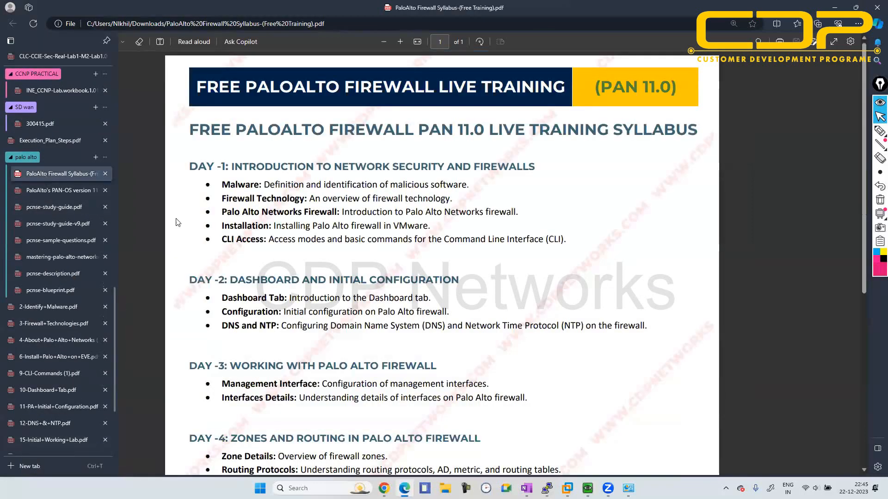
scroll(244, 252, down, 6)
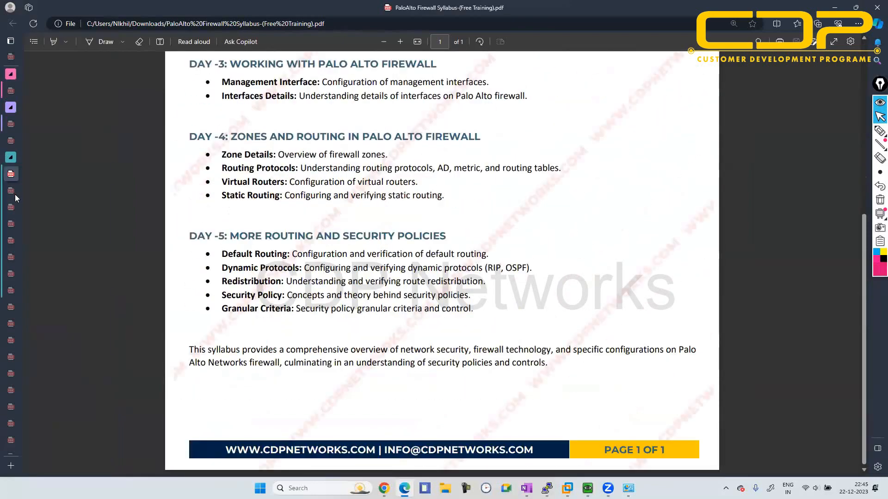
scroll(15, 195, up, 6)
- Open the paid PaloAlto's PAN-OS version 11.0.0 syllabus PDF and review its course topics from Day 1 to Day 25
mouse_move(28, 196)
click(28, 196)
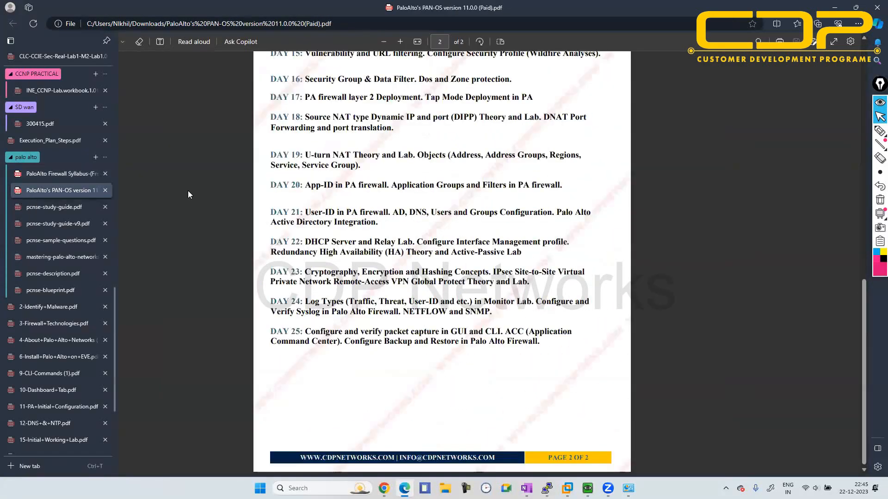
scroll(187, 191, up, 10)
scroll(188, 190, up, 2)
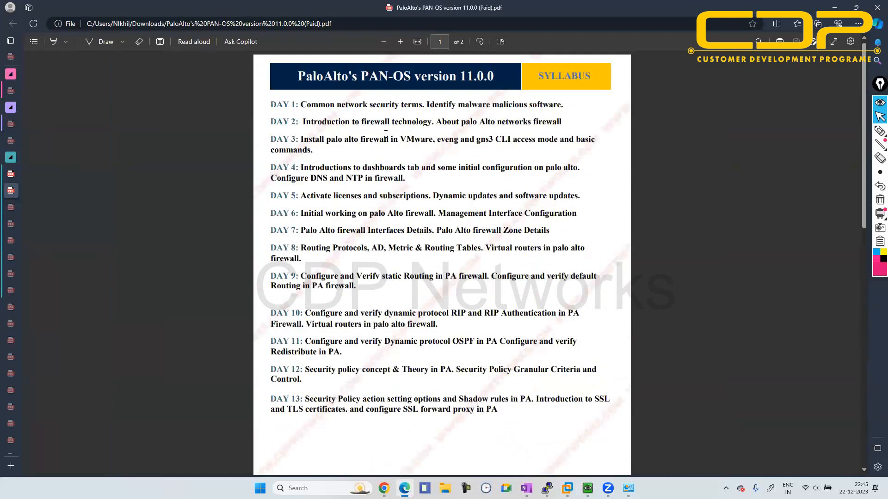
scroll(420, 174, down, 2)
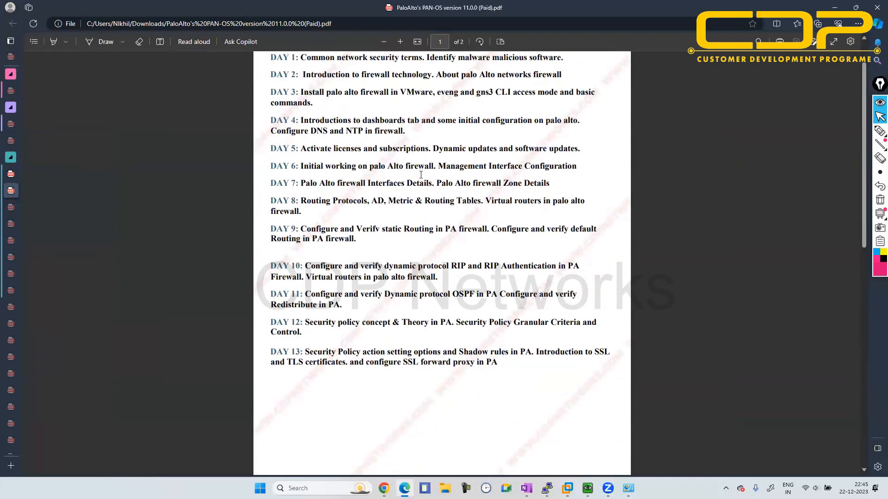
scroll(370, 194, down, 1)
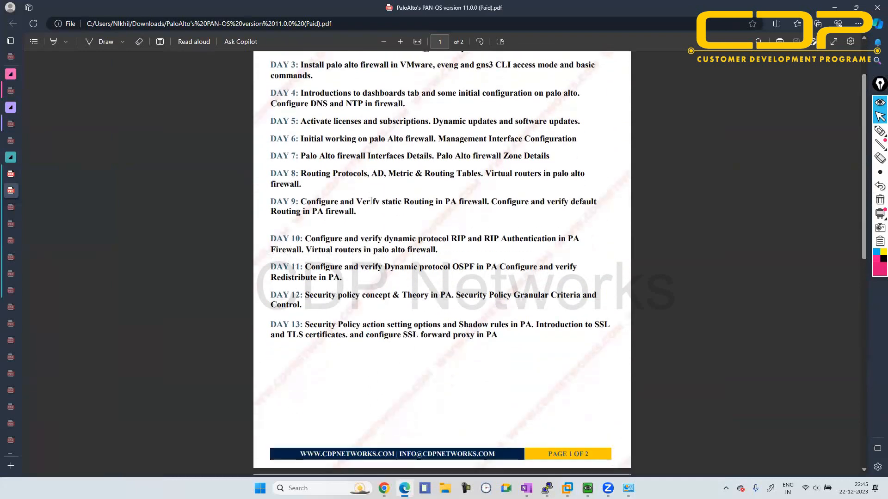
scroll(367, 189, down, 1)
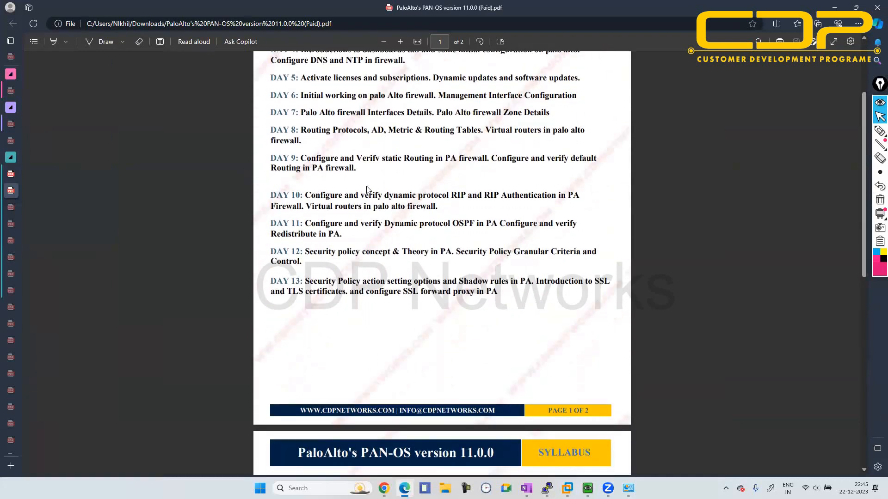
scroll(368, 189, down, 1)
scroll(367, 189, down, 1)
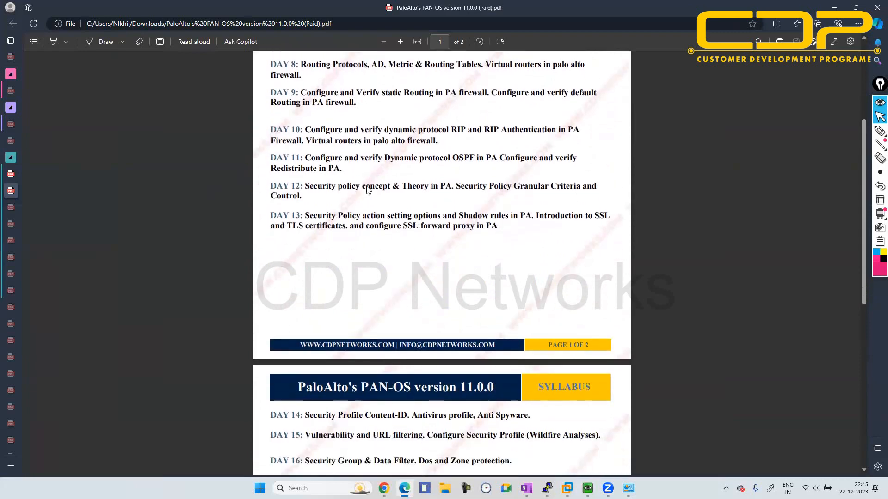
scroll(356, 182, down, 1)
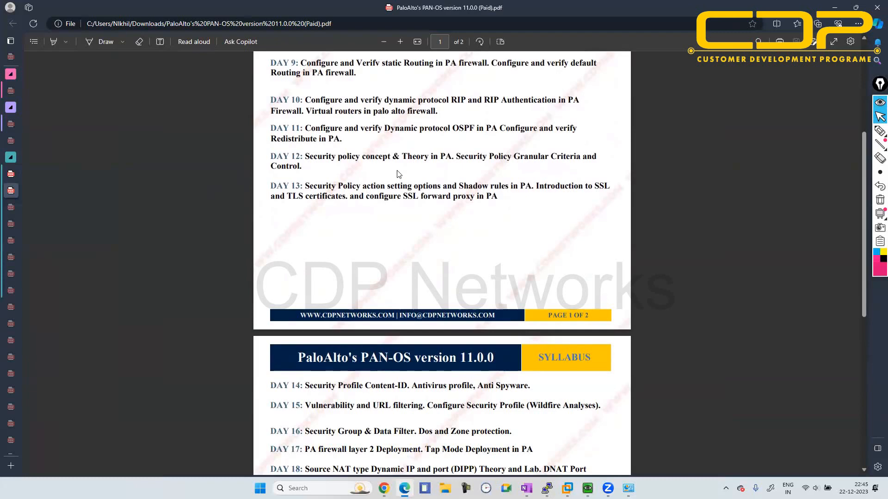
scroll(399, 173, down, 2)
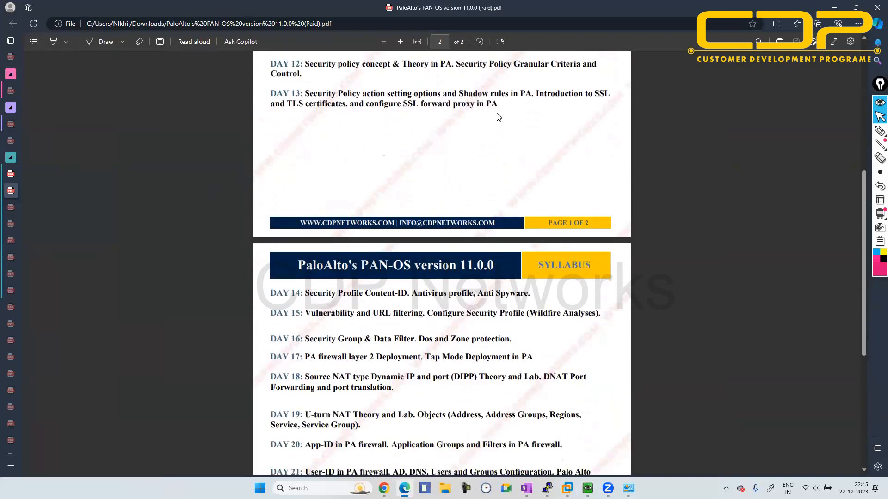
scroll(504, 152, down, 2)
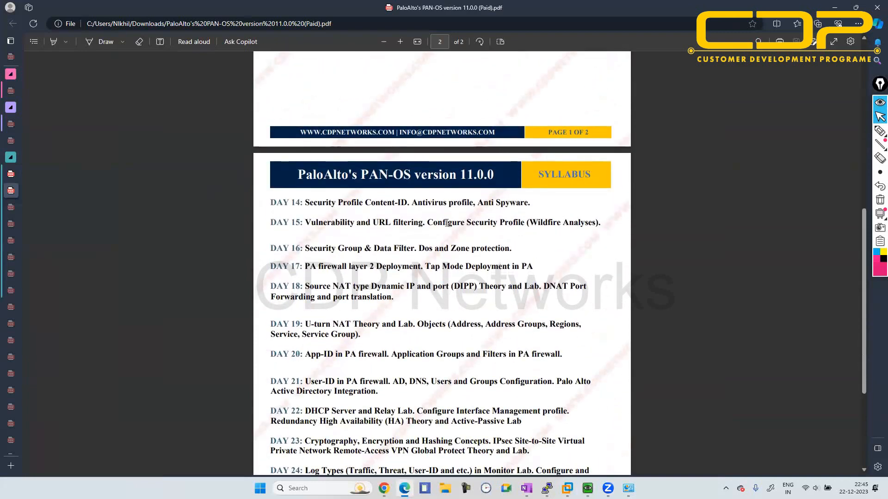
scroll(489, 231, down, 2)
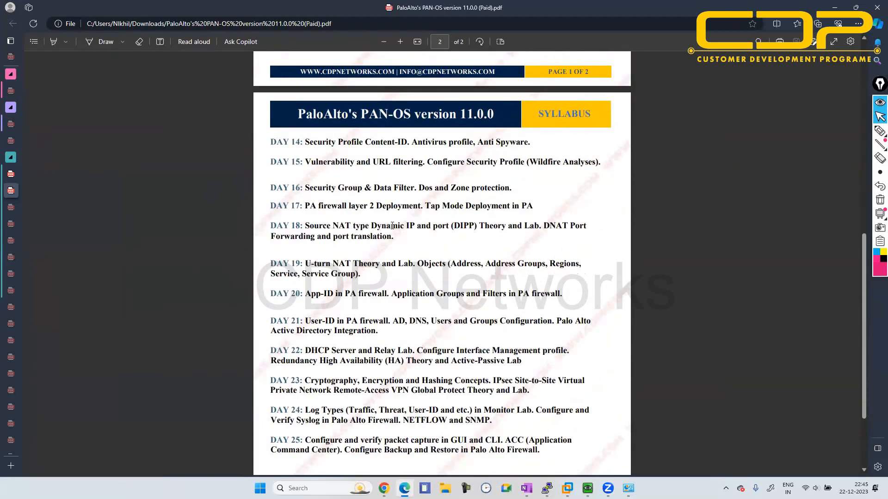
scroll(435, 233, down, 2)
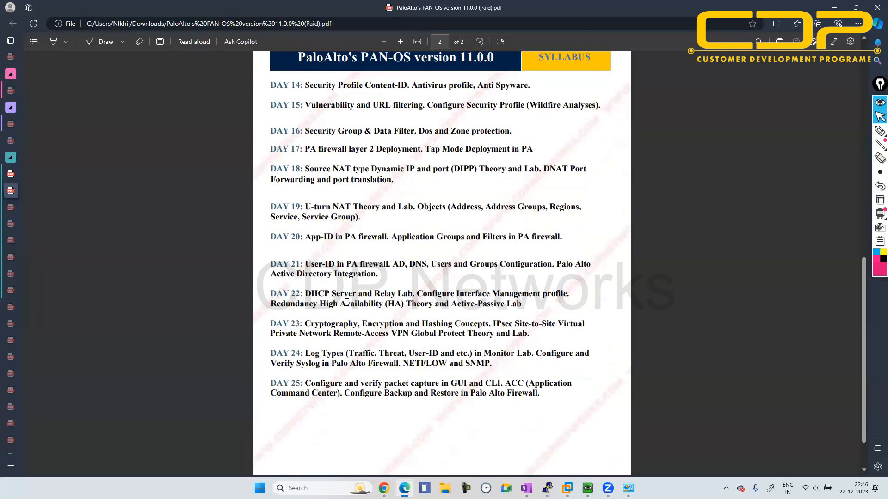
- Read the rest of the paid PAN-OS version 11.0.0 syllabus through Day 25 and recheck its Day 1 to Day 13 topics
scroll(401, 290, down, 1)
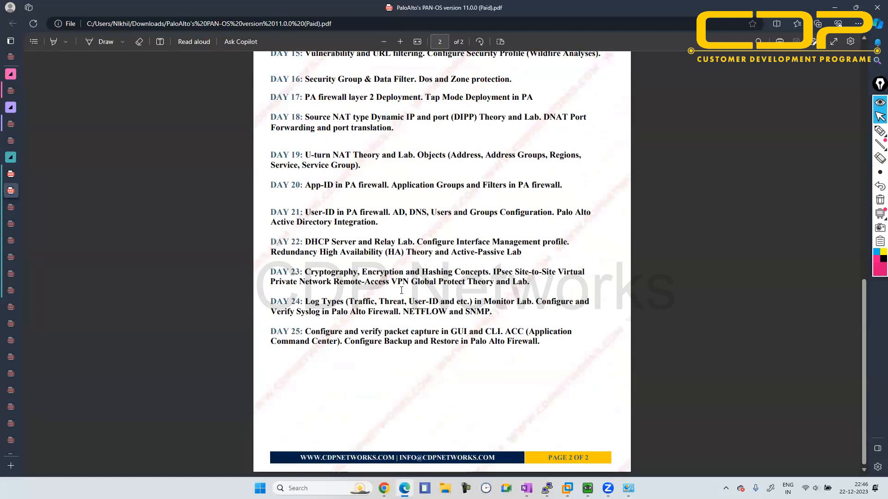
mouse_move(11, 326)
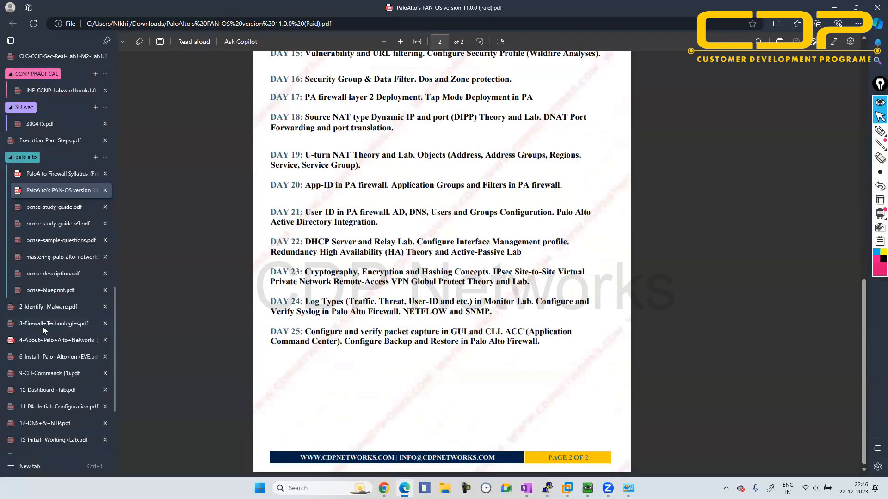
scroll(232, 264, up, 6)
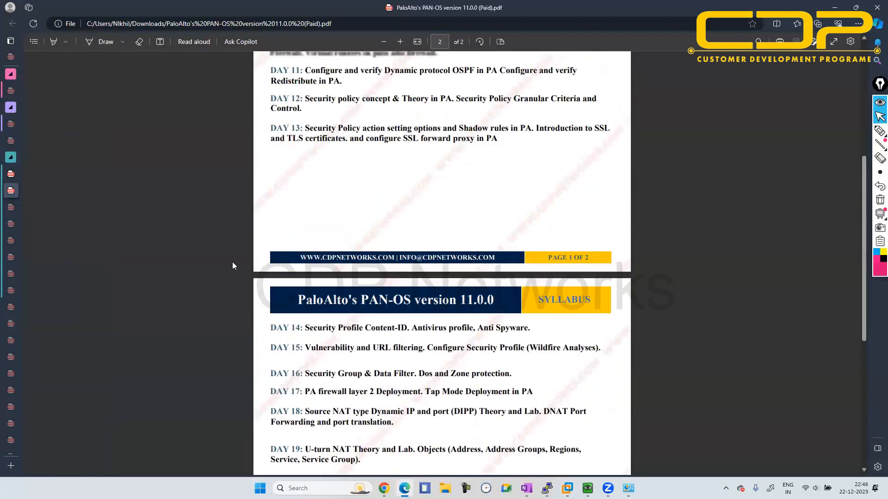
scroll(232, 261, down, 2)
scroll(232, 261, up, 7)
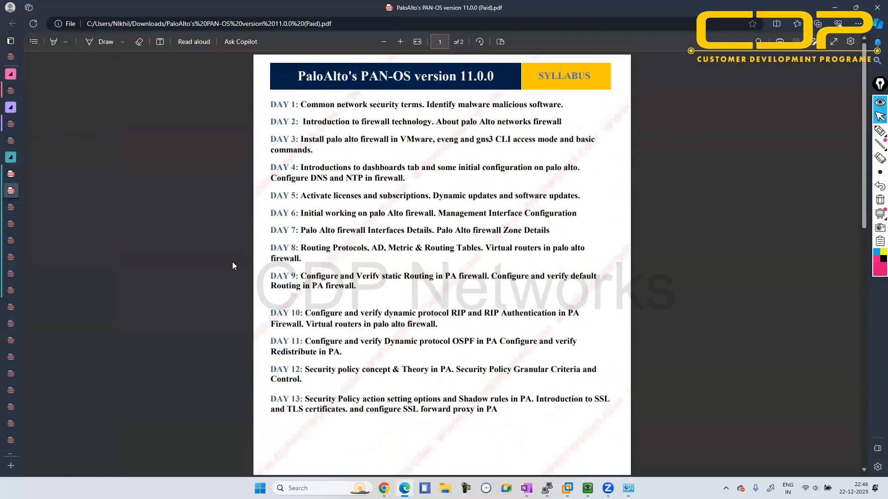
scroll(232, 262, down, 10)
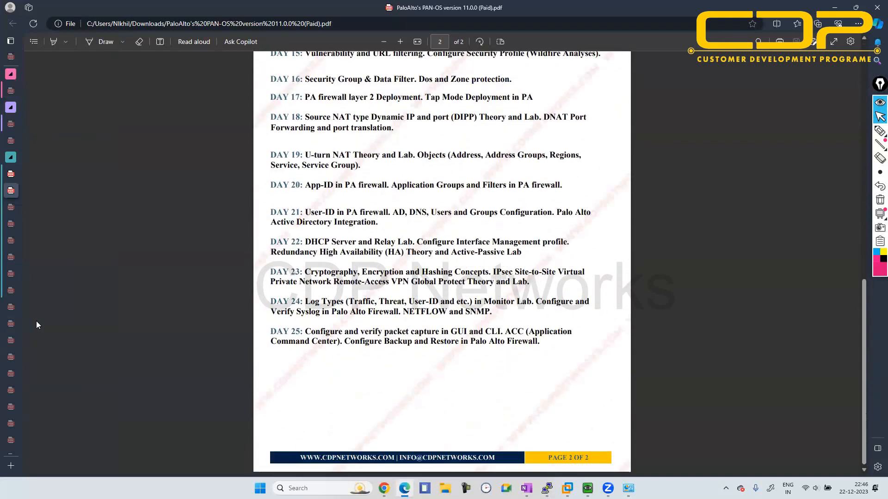
- Find and open the 11-PA+Initial+Configuration.pdf notes among the open PDFs, and return to the EVE OSPF topology in Chrome
scroll(36, 325, down, 5)
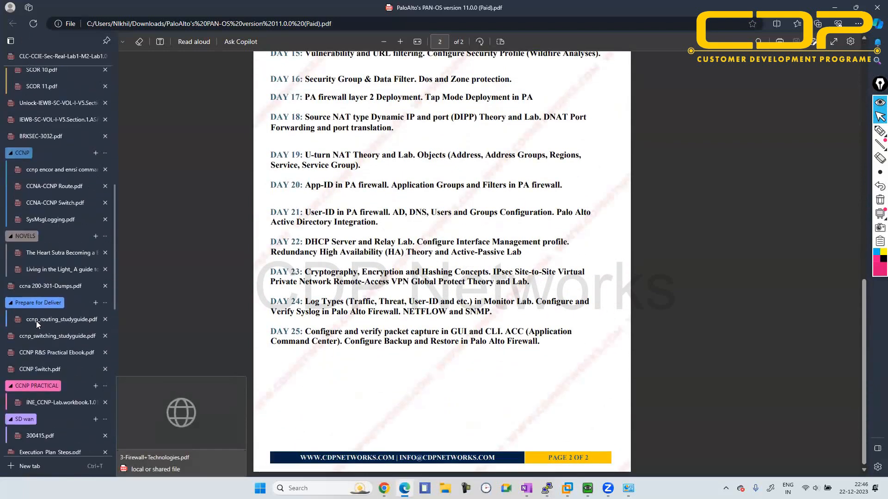
scroll(37, 324, down, 10)
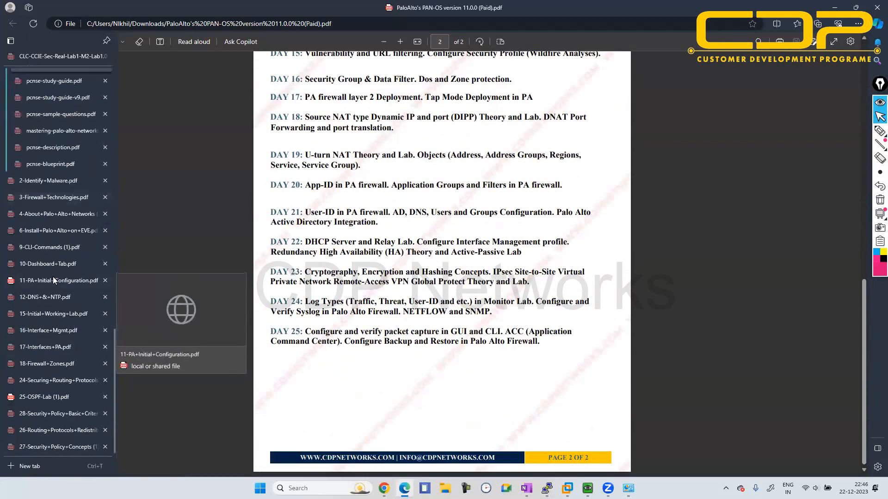
click(54, 280)
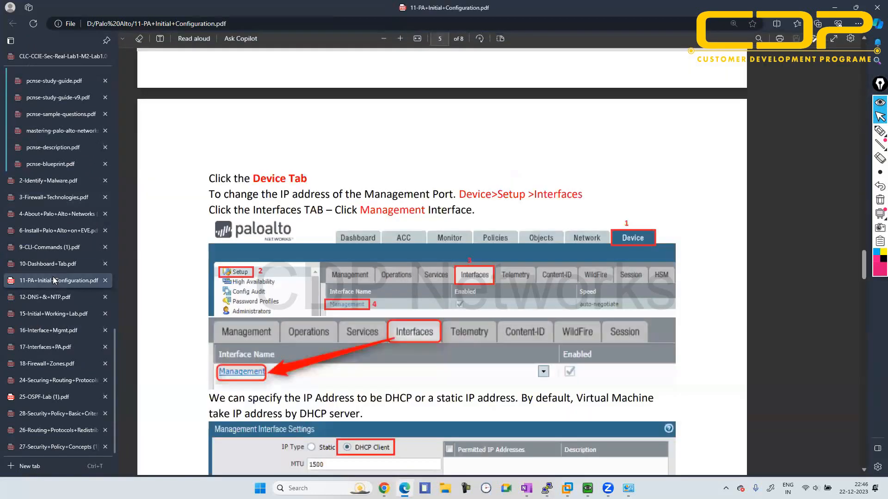
click(834, 8)
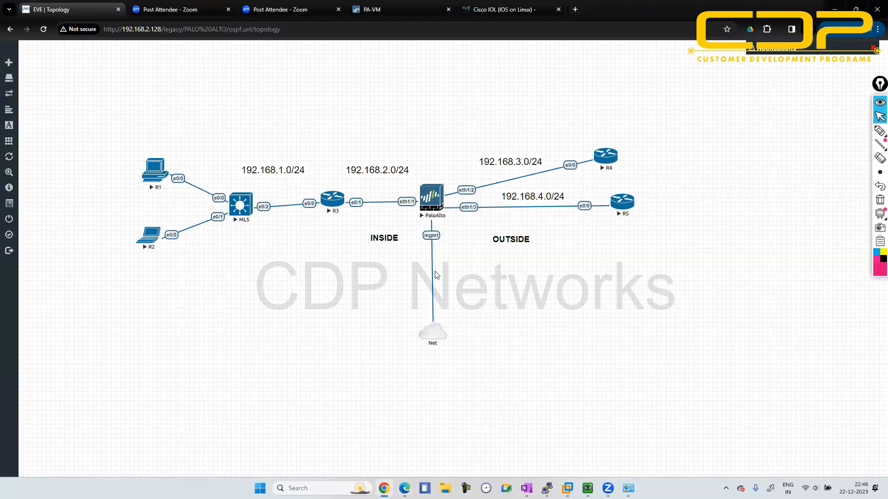